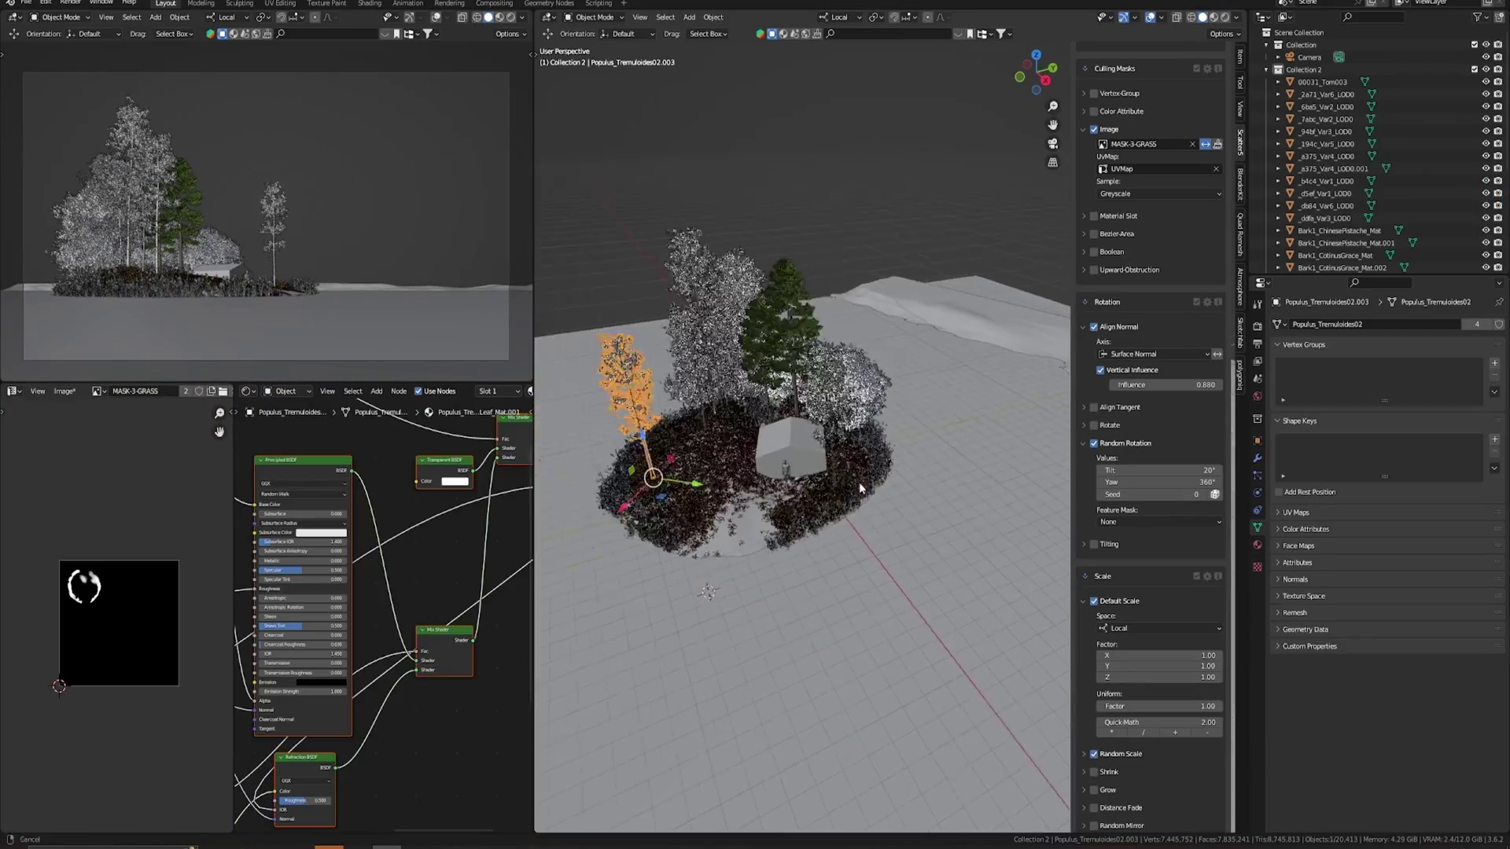
Orbit the lake scene's camera view in toward the island.
{"action": "middle_click_drag", "start_coordinate": [865, 484], "coordinate": [846, 561]}
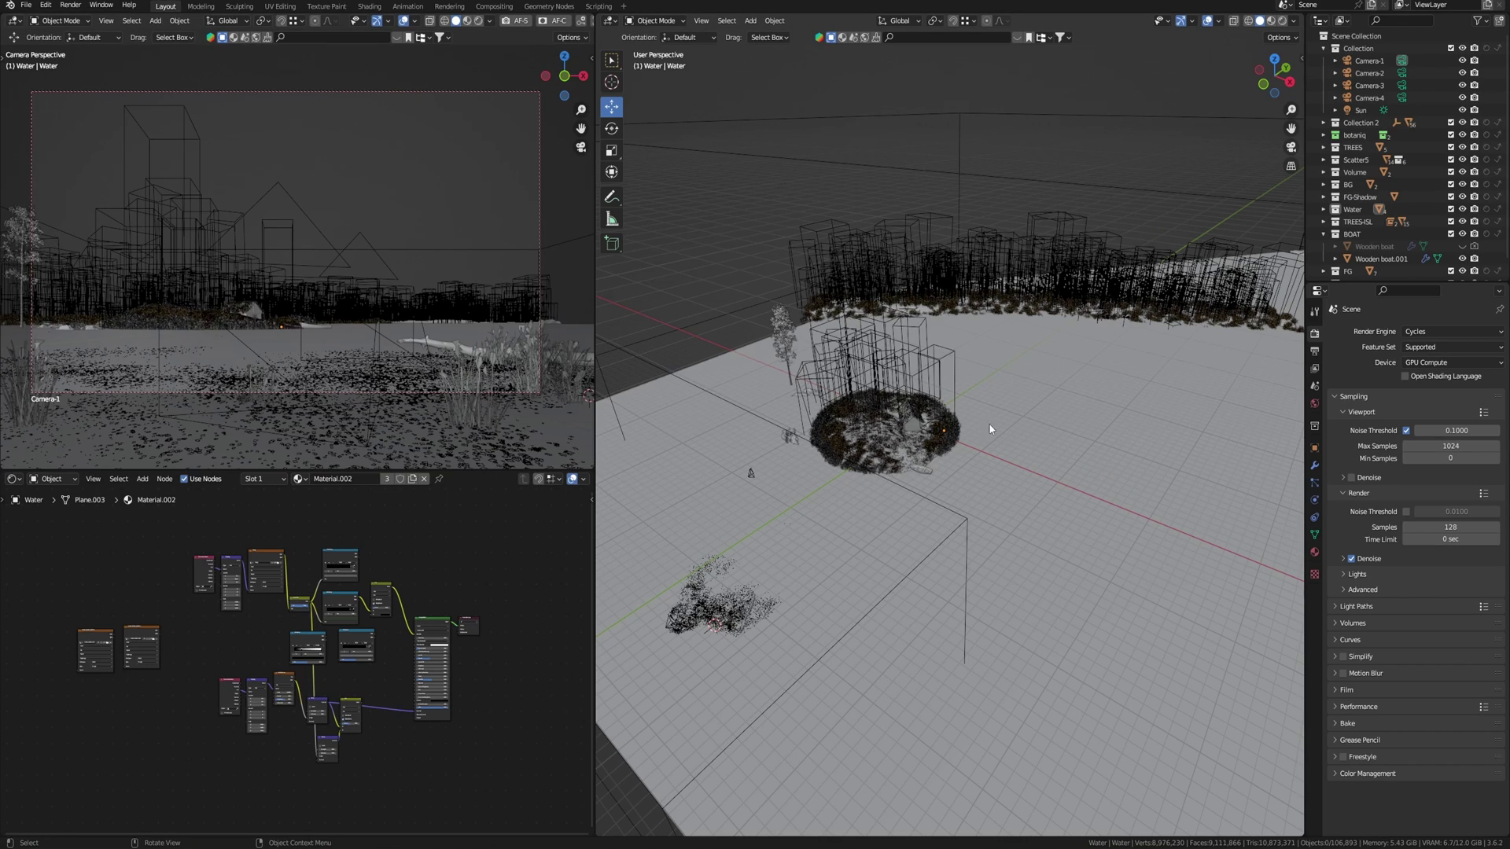
Plug the first World background group into the World Output, replacing the third setup.
{"action": "middle_click_drag", "start_coordinate": [900, 512], "coordinate": [857, 522], "text": "shift"}
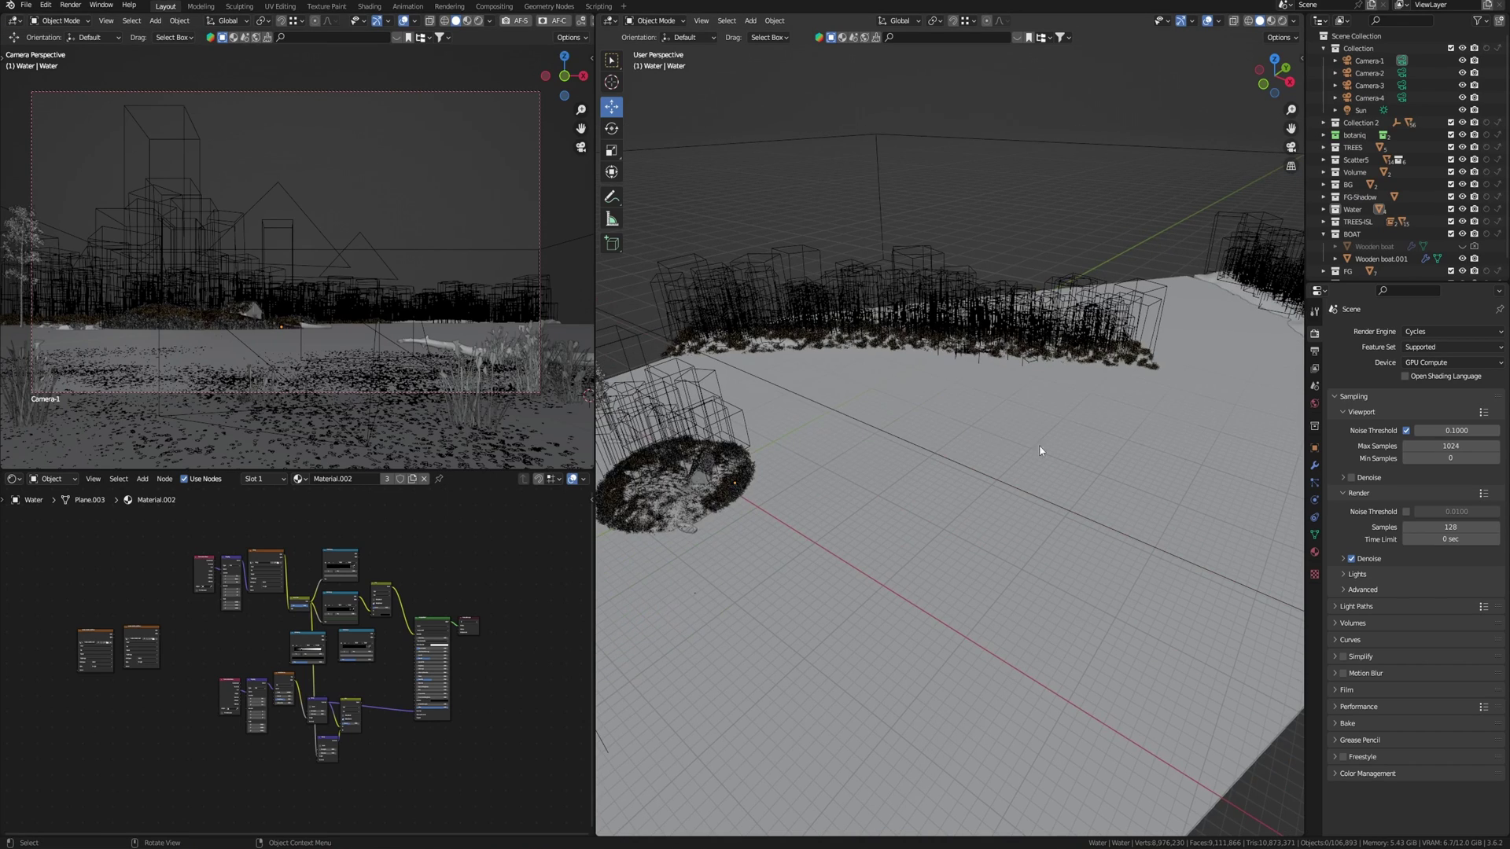
{"action": "scroll", "coordinate": [1052, 449], "scroll_direction": "up", "scroll_amount": 3}
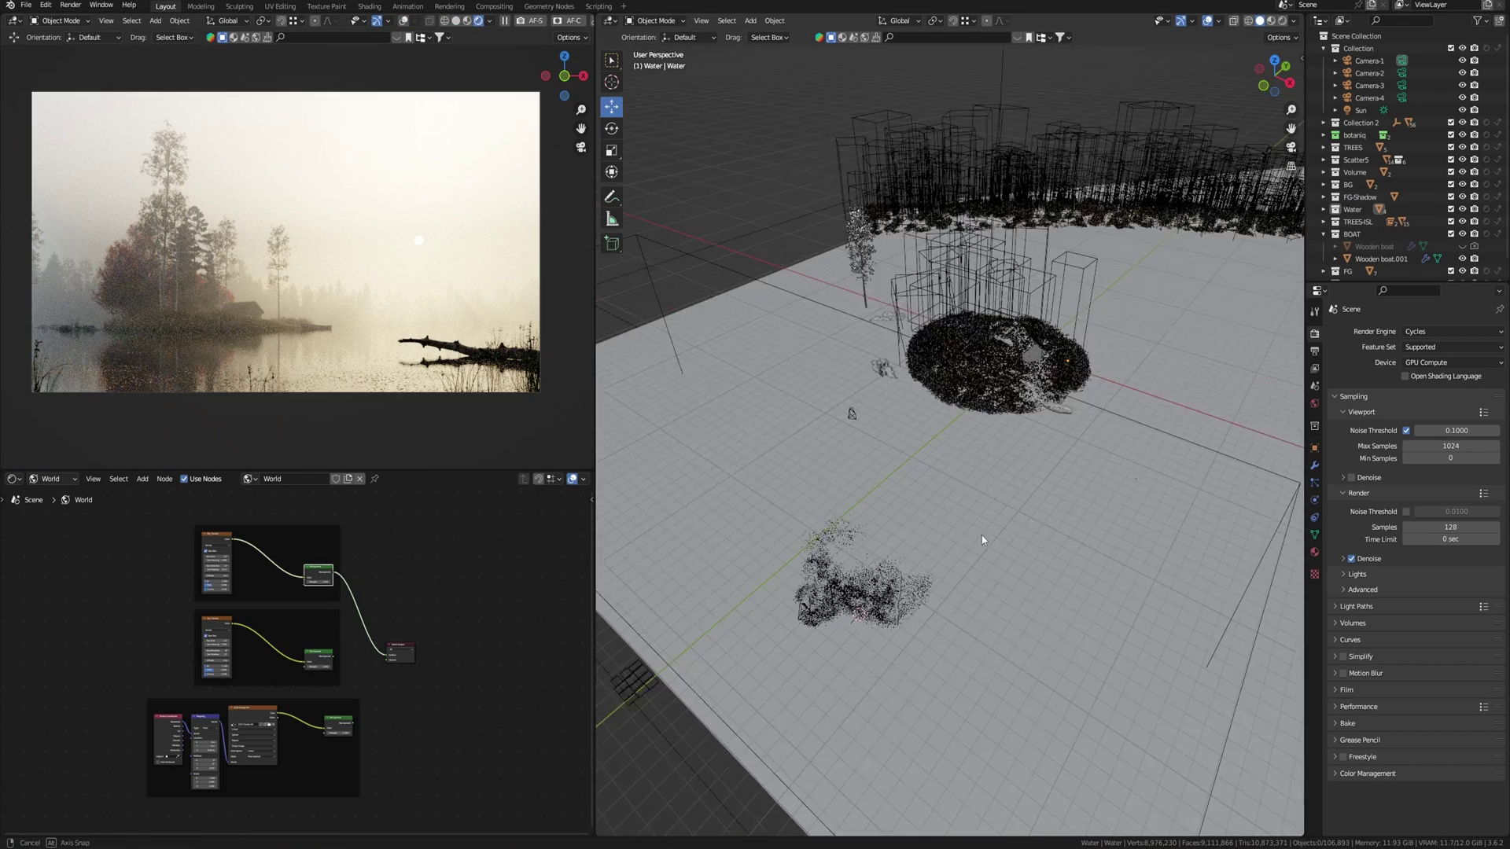
{"action": "middle_click_drag", "start_coordinate": [981, 539], "coordinate": [963, 546]}
{"action": "left_click_drag", "start_coordinate": [353, 723], "coordinate": [387, 656]}
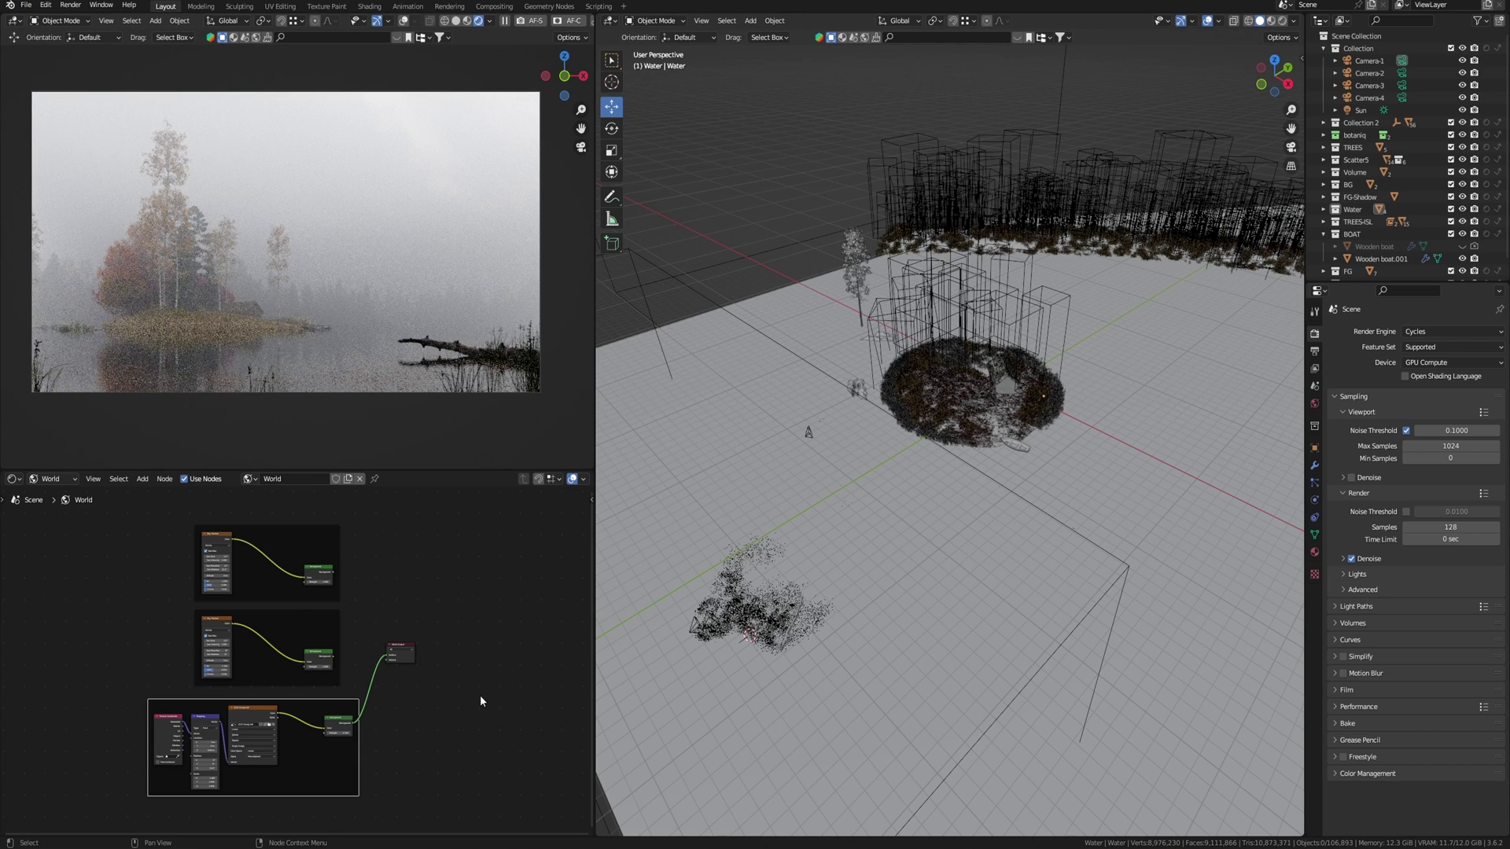
{"action": "left_click", "coordinate": [436, 580]}
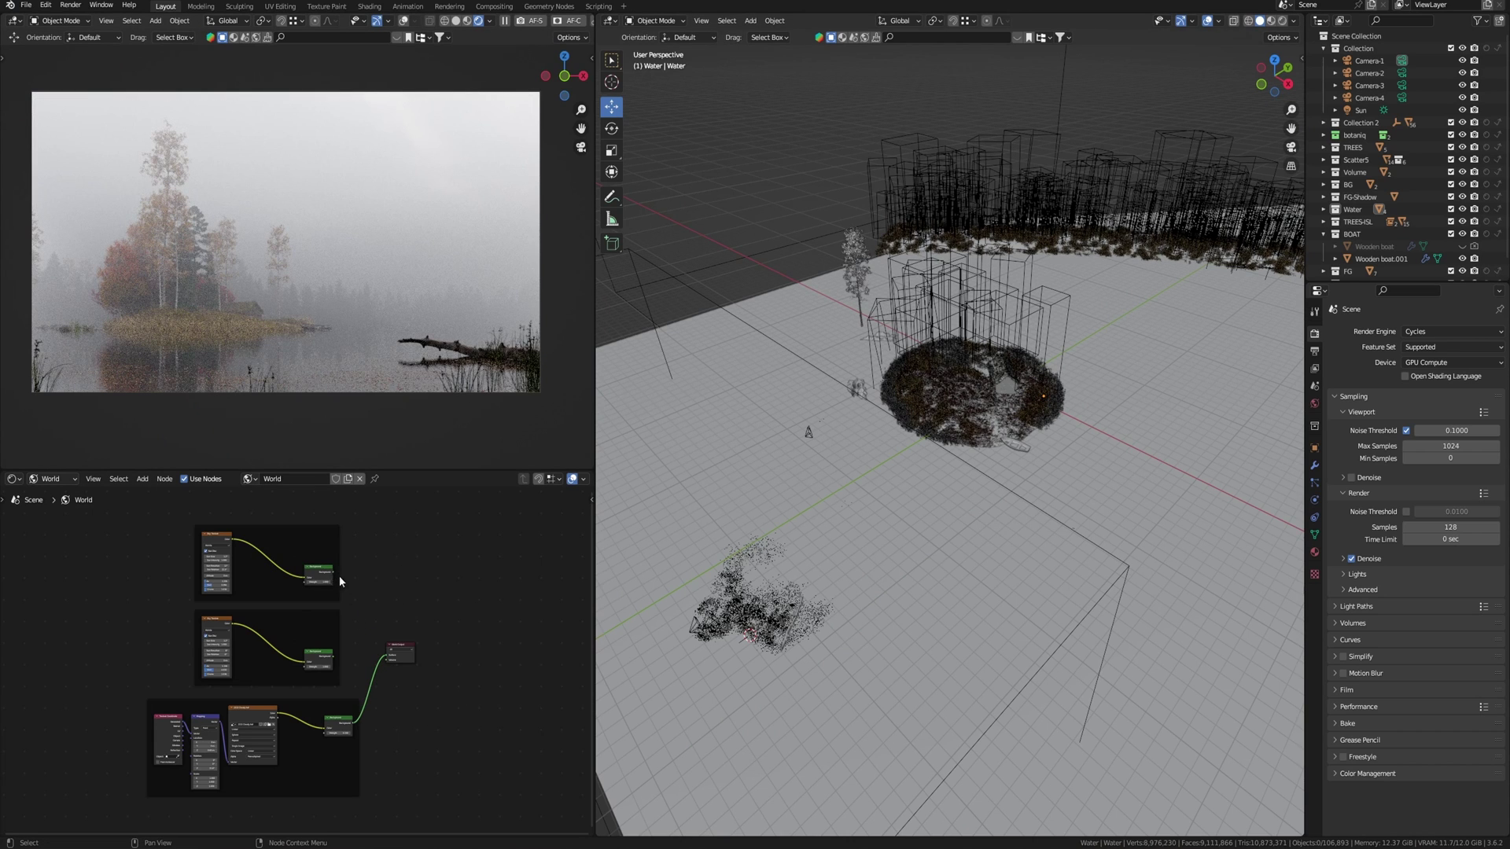
{"action": "left_click_drag", "start_coordinate": [334, 571], "coordinate": [388, 655]}
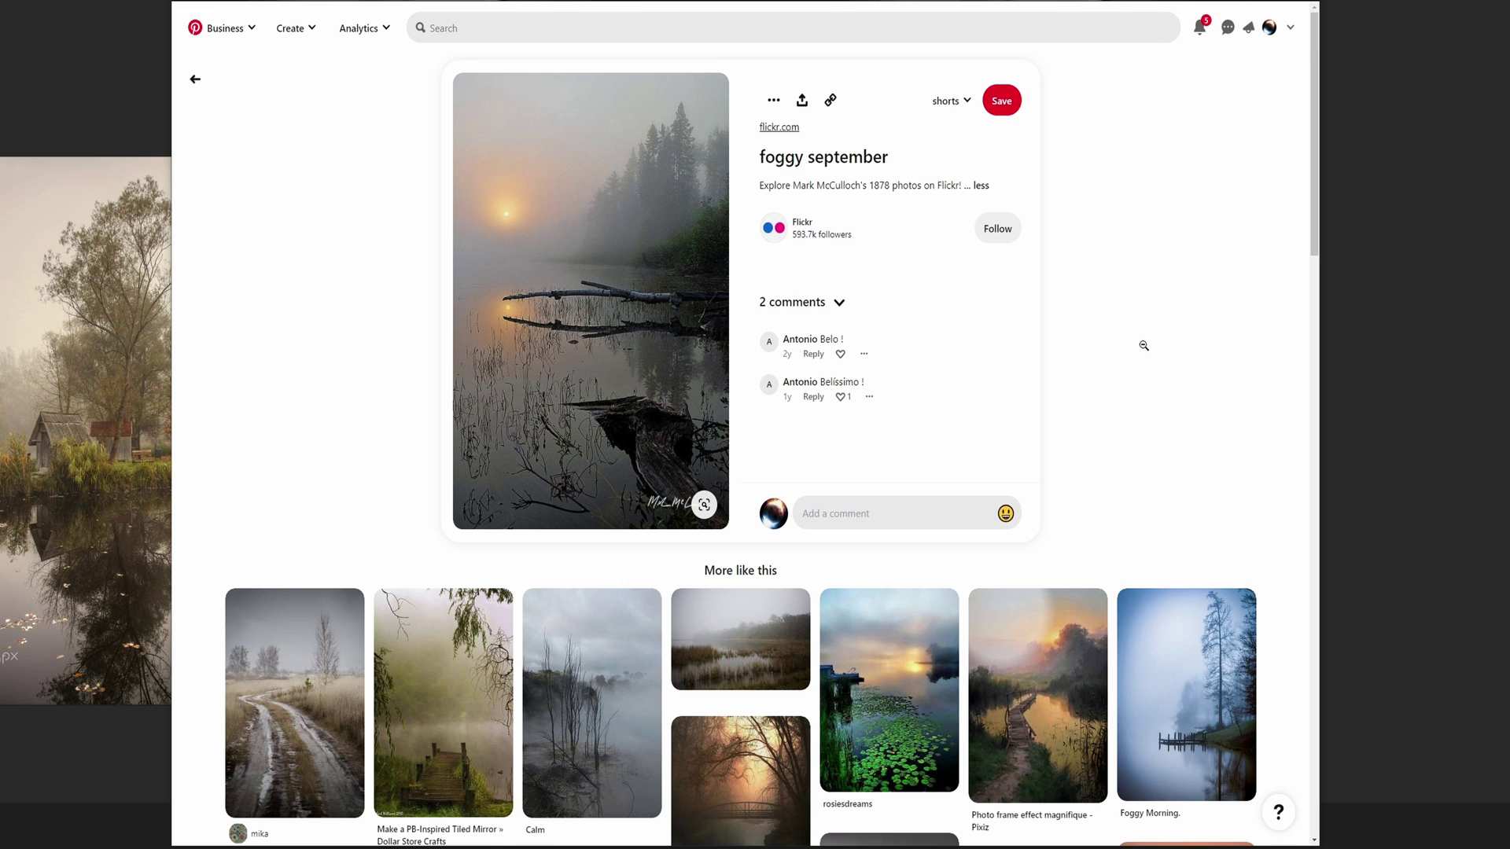
Save the misty forest lake pin image and add it to the PureRef board.
{"action": "scroll", "coordinate": [1140, 355], "scroll_direction": "down", "scroll_amount": 3}
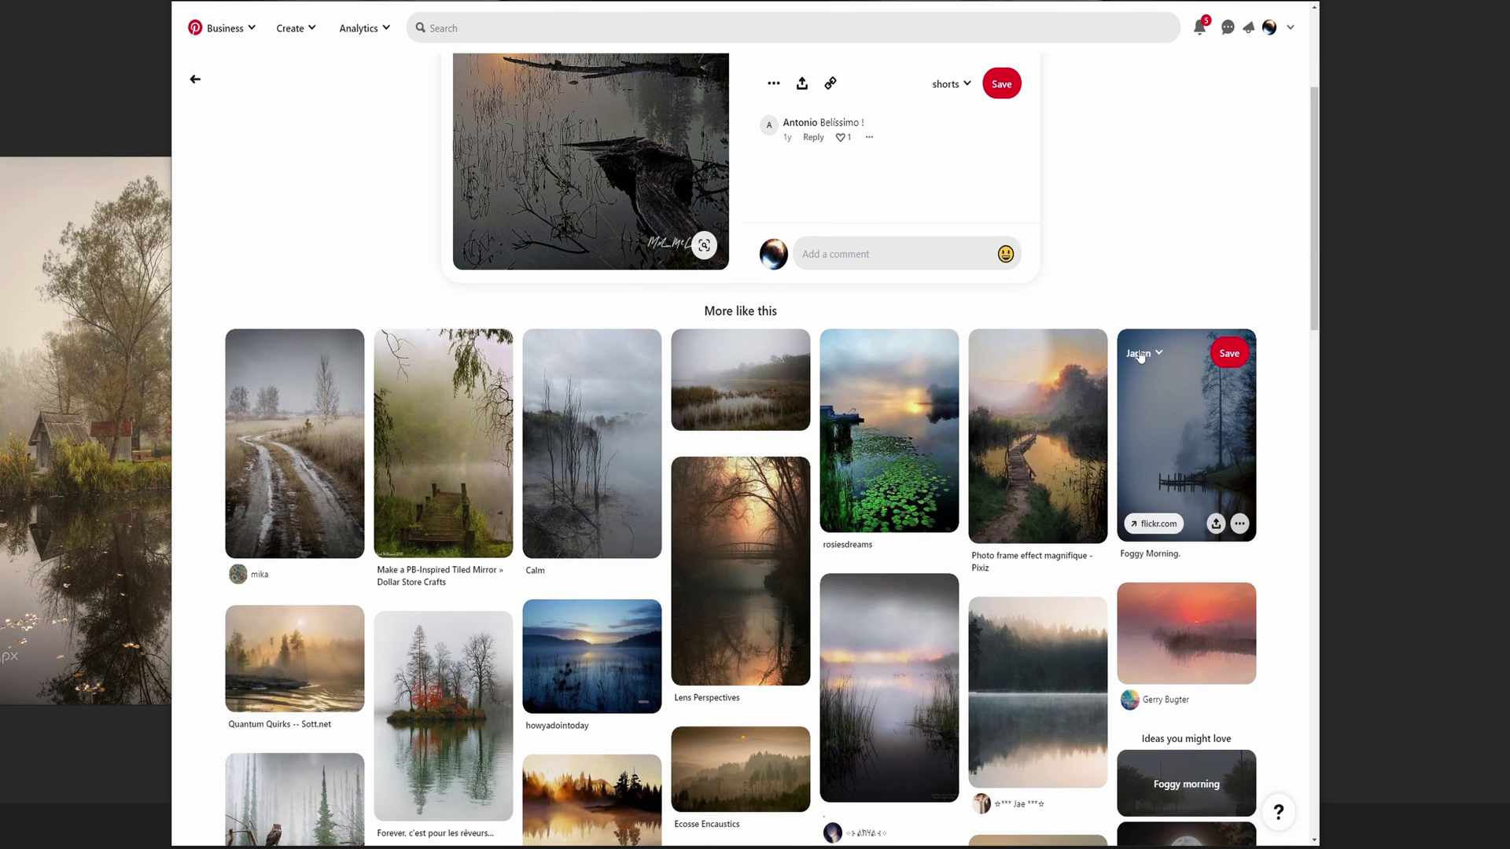
{"action": "scroll", "coordinate": [440, 472], "scroll_direction": "down", "scroll_amount": 2}
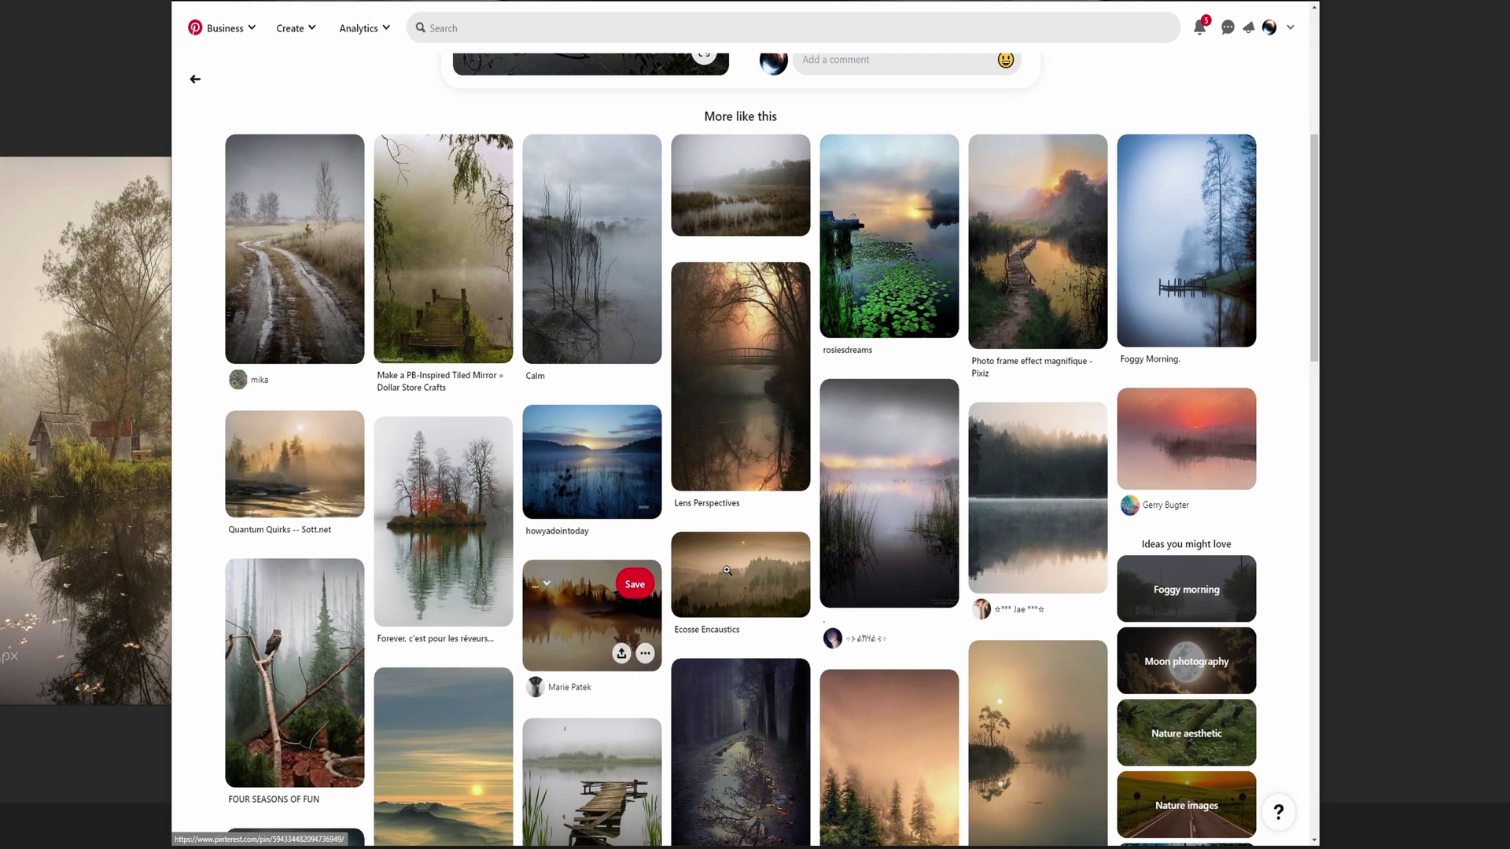
{"action": "left_click", "coordinate": [1037, 496]}
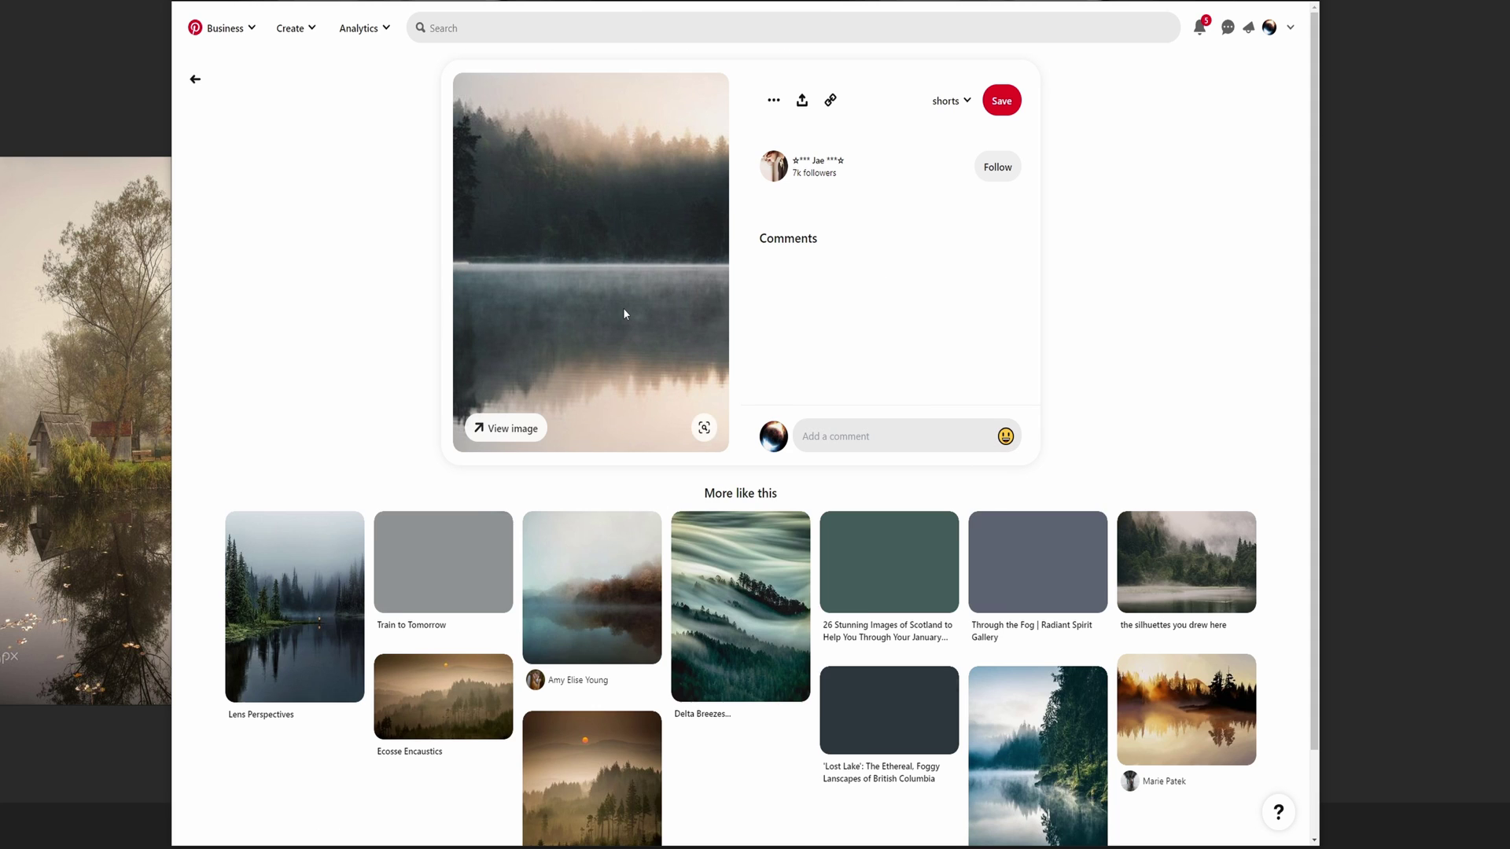
{"action": "right_click", "coordinate": [625, 313]}
{"action": "left_click", "coordinate": [641, 334]}
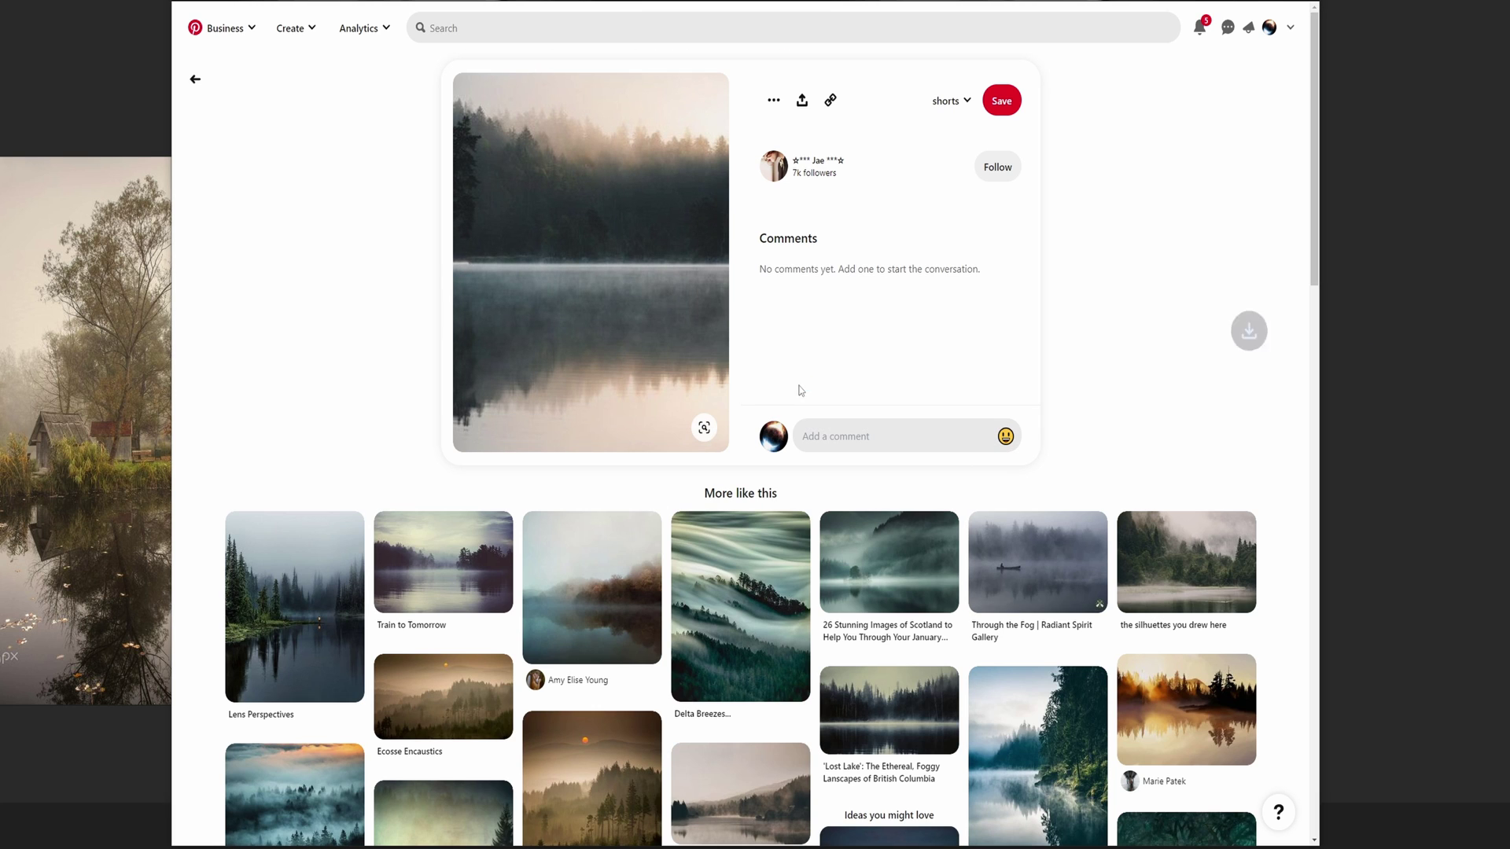
{"action": "left_click_drag", "start_coordinate": [1132, 19], "coordinate": [321, 572]}
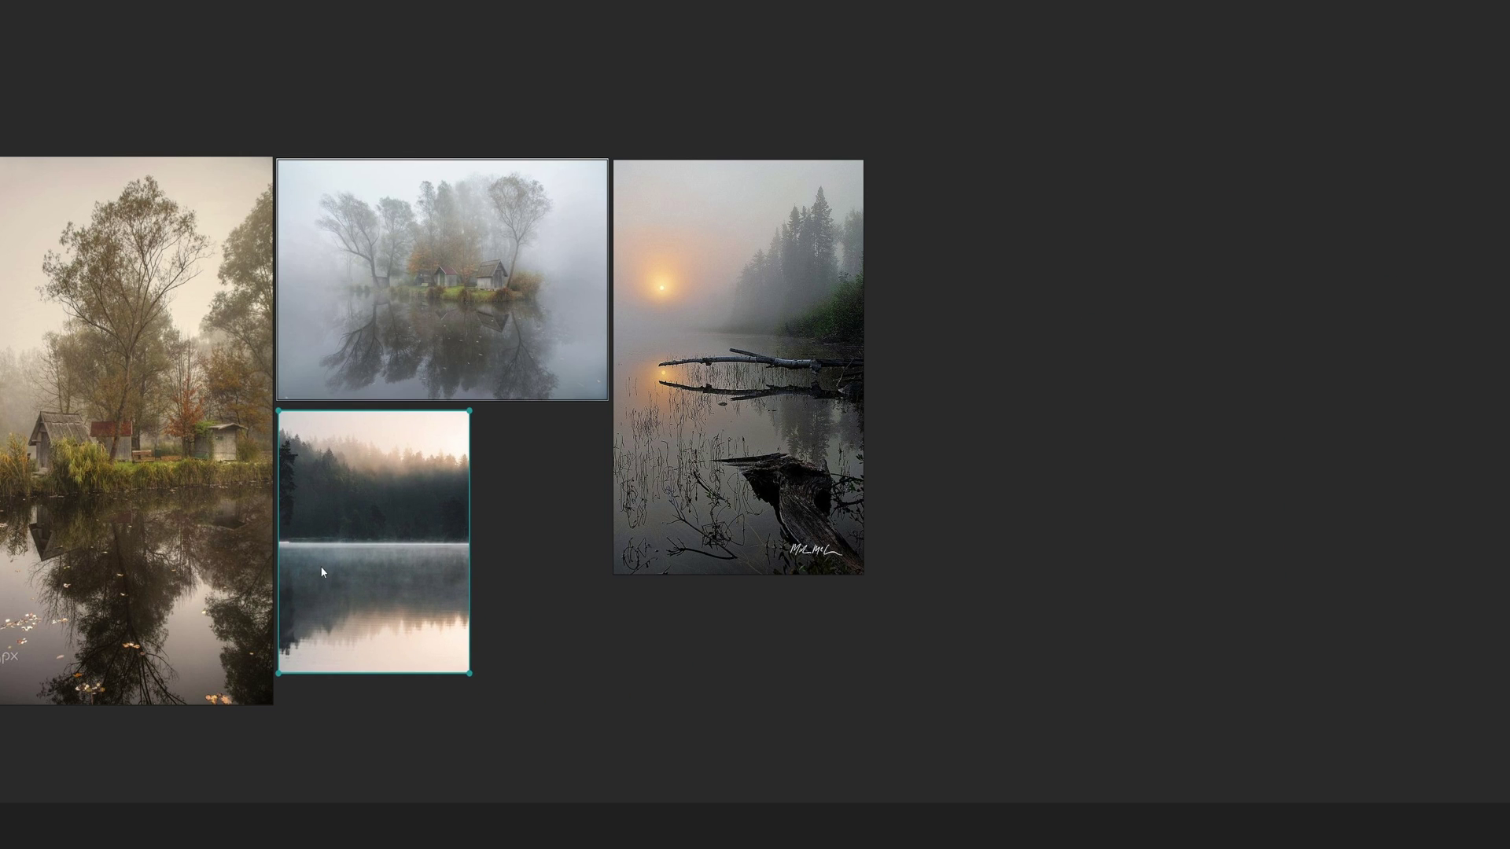
Save the 'Through the Fog' canoe photo to disk, then open the sunrise fishing pin.
{"action": "left_click", "coordinate": [403, 845]}
{"action": "left_click", "coordinate": [1050, 266]}
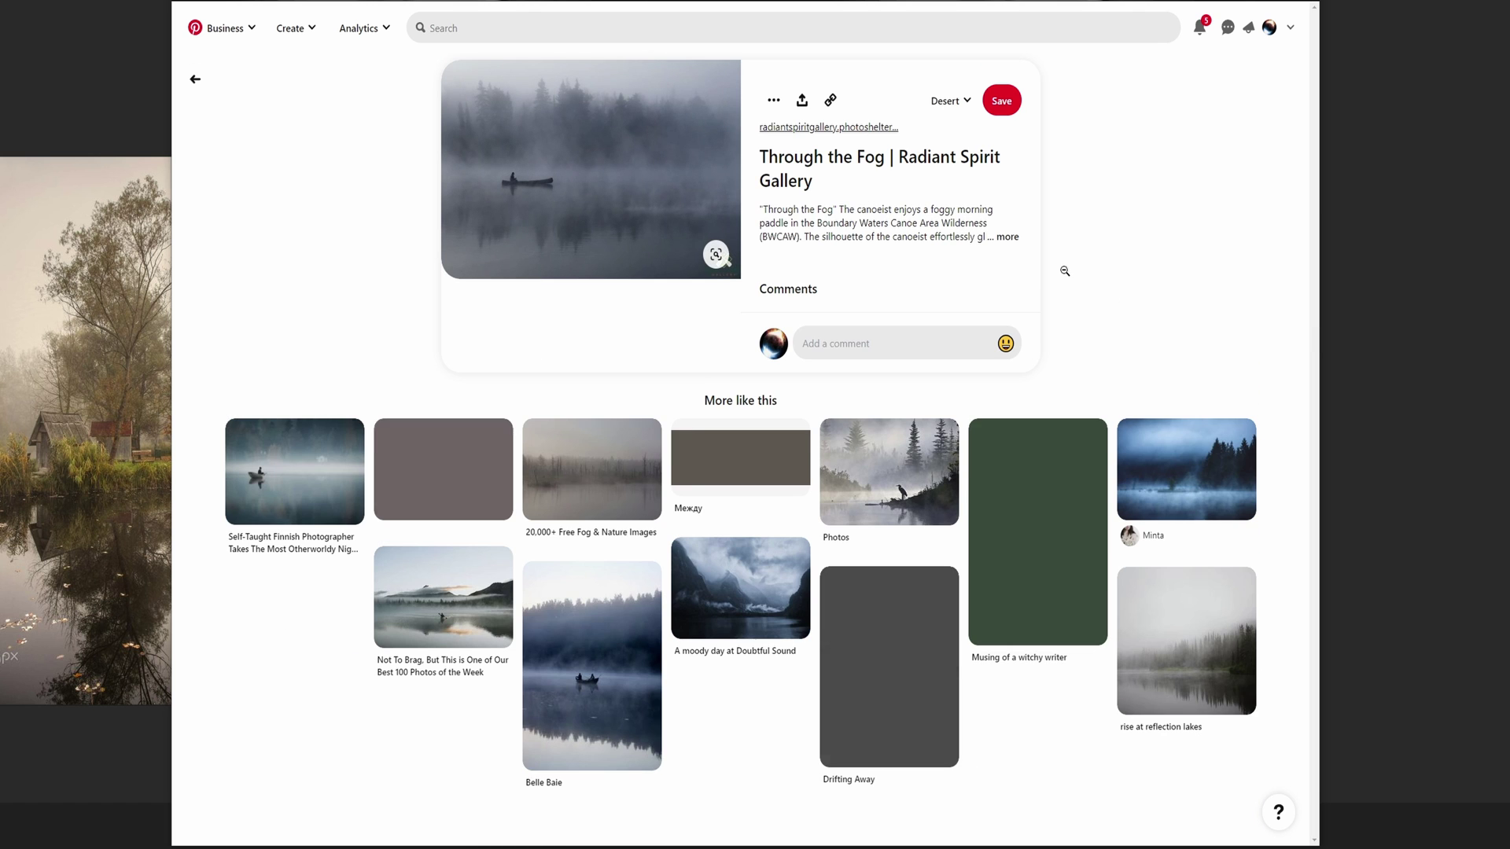
{"action": "right_click", "coordinate": [644, 208]}
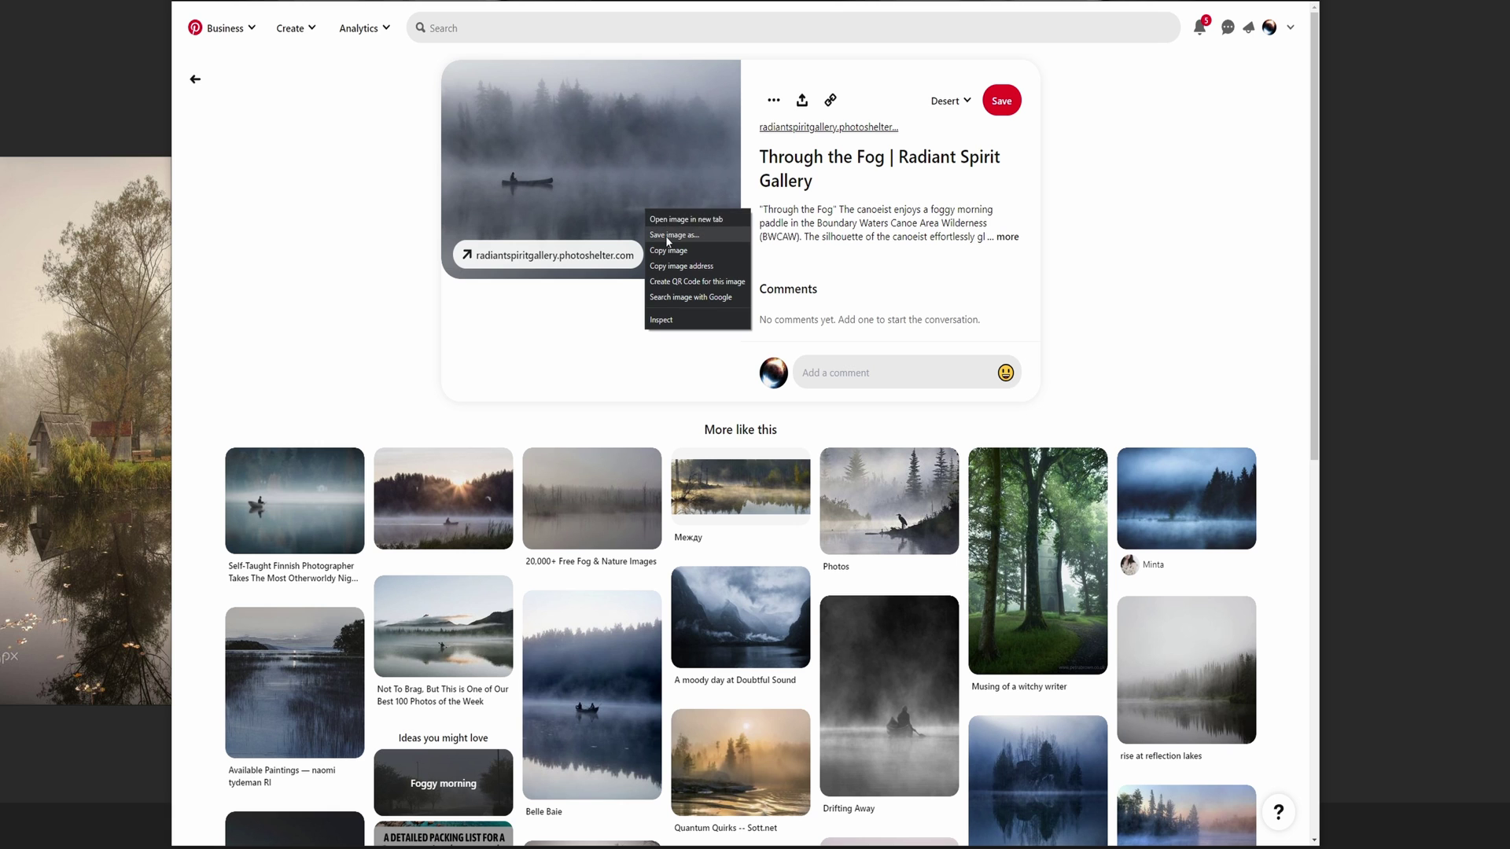
{"action": "left_click", "coordinate": [667, 235]}
{"action": "left_click", "coordinate": [442, 497]}
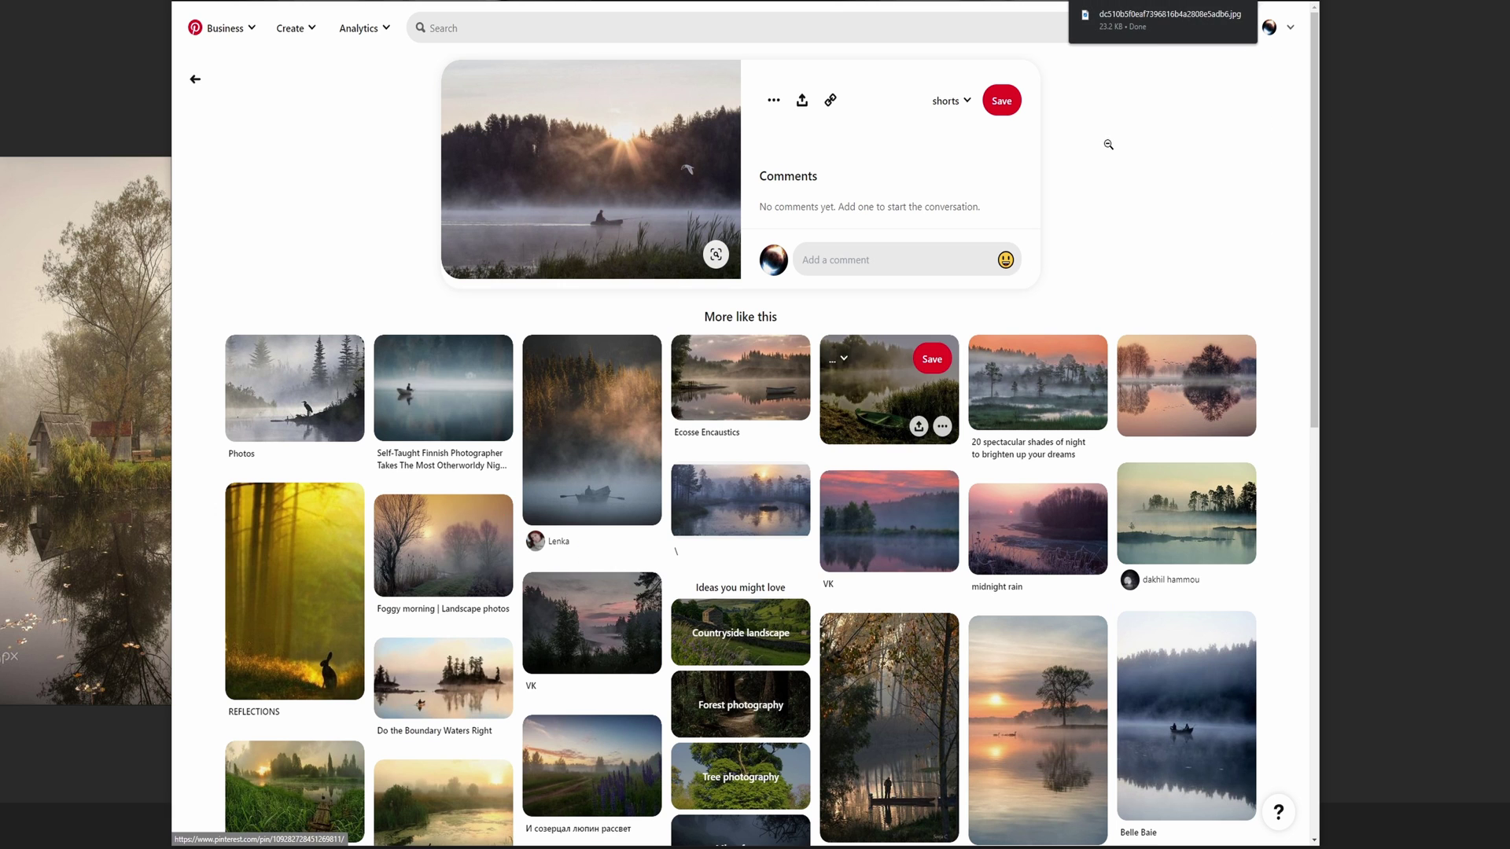
Place the sunrise, rowboat and forest-path images together on the PureRef board.
{"action": "left_click_drag", "start_coordinate": [1163, 20], "coordinate": [1031, 551]}
{"action": "key", "text": "ctrl+v"}
{"action": "left_click_drag", "start_coordinate": [1374, 366], "coordinate": [723, 808]}
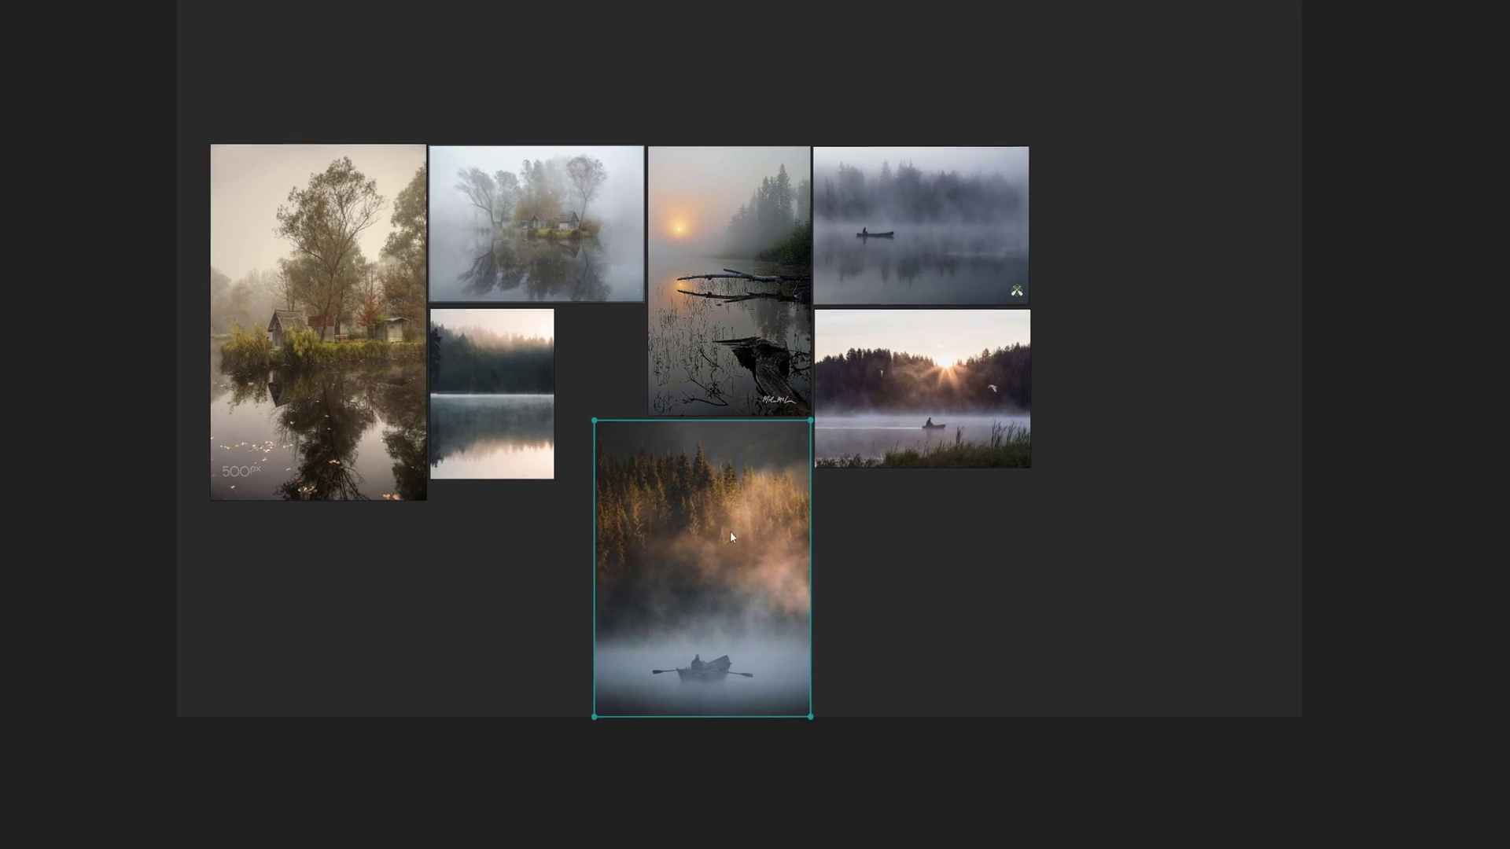
{"action": "key", "text": "ctrl+v"}
{"action": "left_click_drag", "start_coordinate": [1341, 354], "coordinate": [1162, 338]}
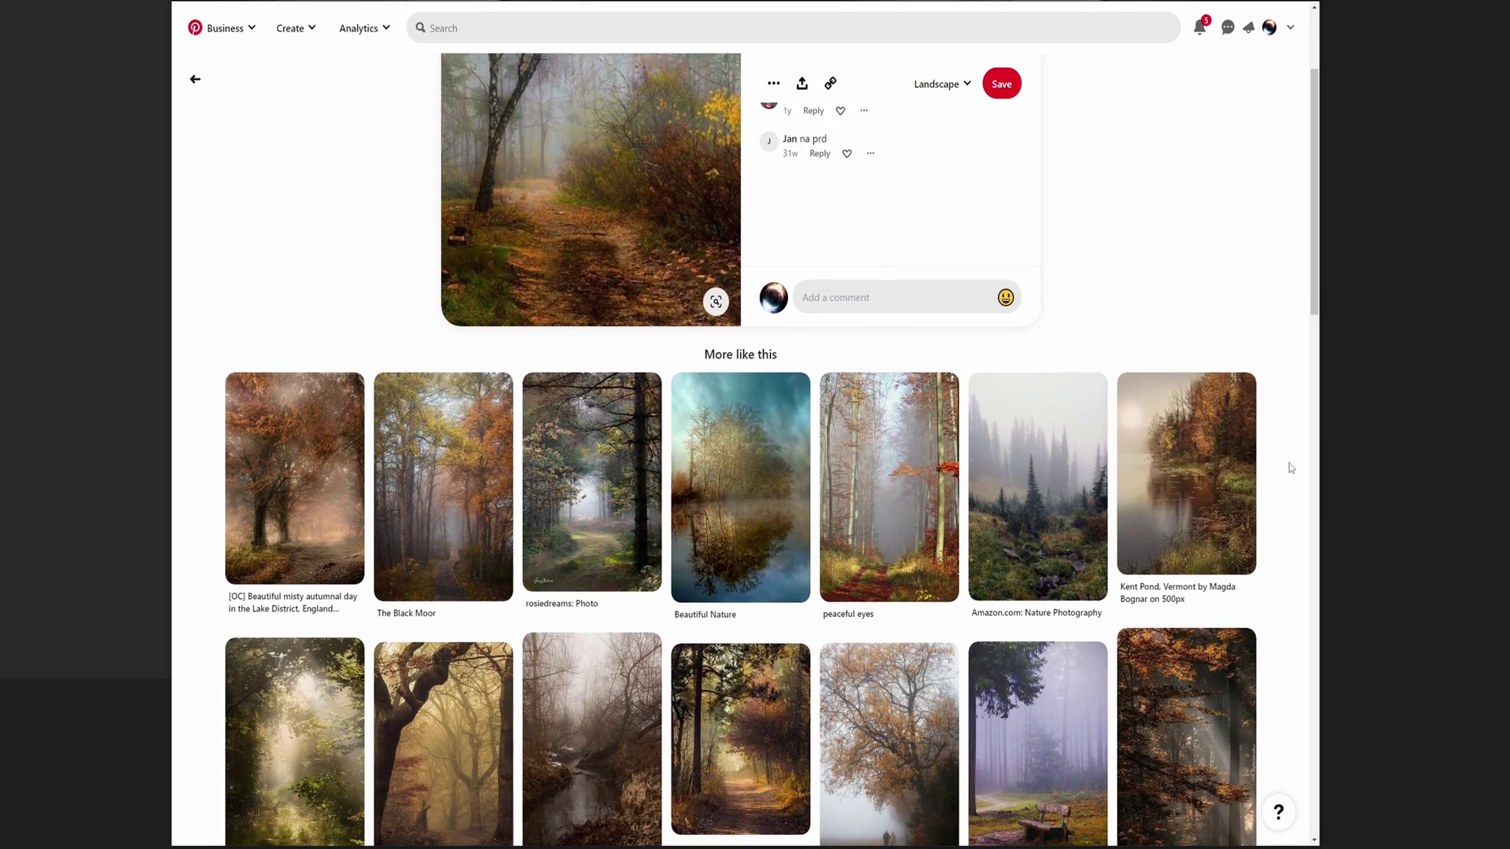
Paste the misty-trees, sky-with-branches and foggy-tree images beside the forest path.
{"action": "scroll", "coordinate": [742, 506], "scroll_direction": "down", "scroll_amount": 5}
{"action": "key", "text": "ctrl+v"}
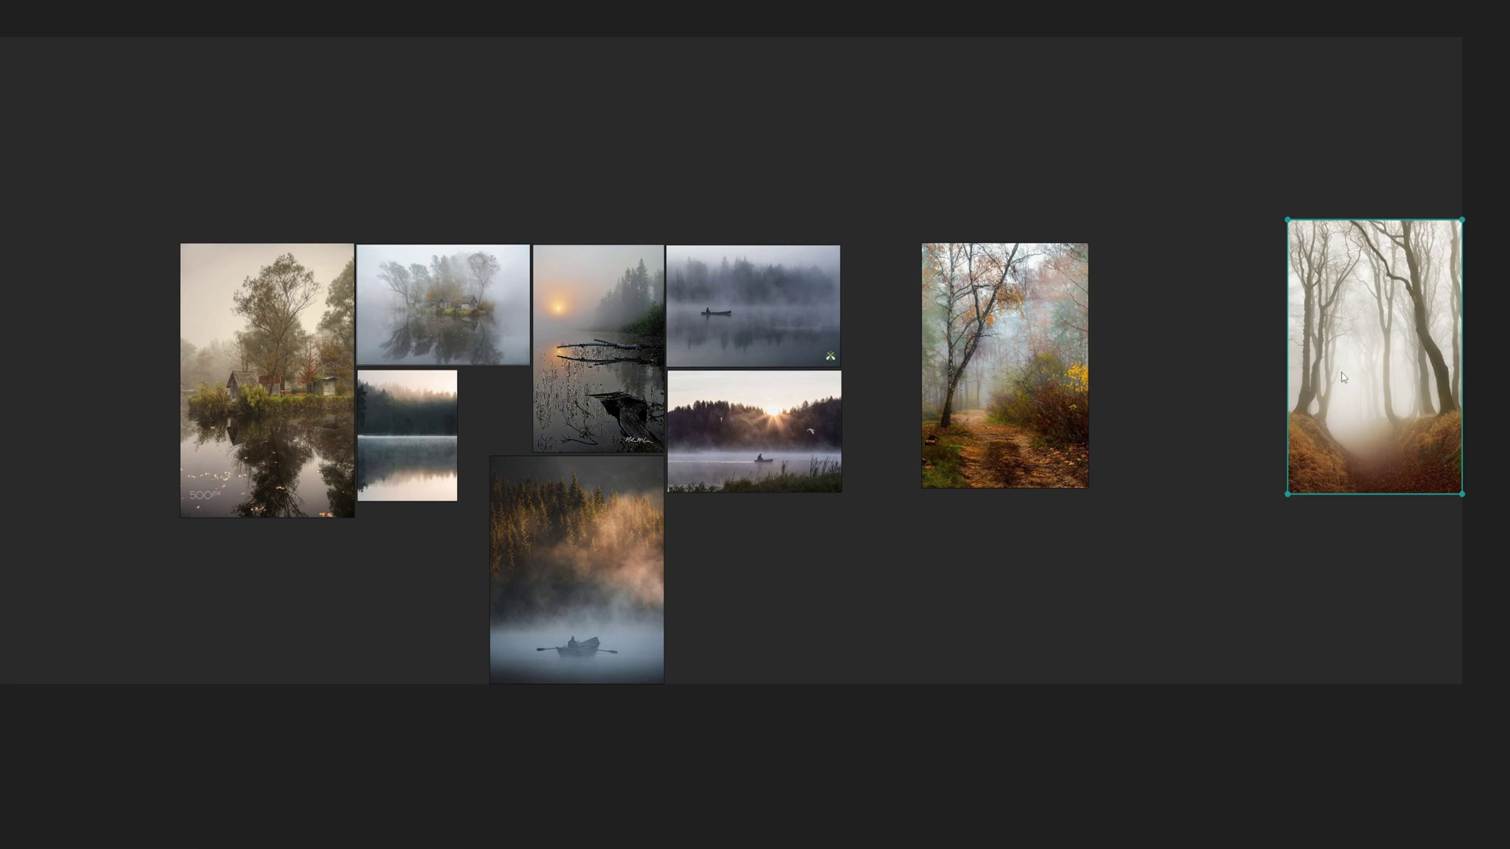
{"action": "left_click_drag", "start_coordinate": [1343, 377], "coordinate": [1150, 403]}
{"action": "key", "text": "ctrl+v"}
{"action": "left_click_drag", "start_coordinate": [1334, 343], "coordinate": [1369, 401]}
{"action": "key", "text": "ctrl+v"}
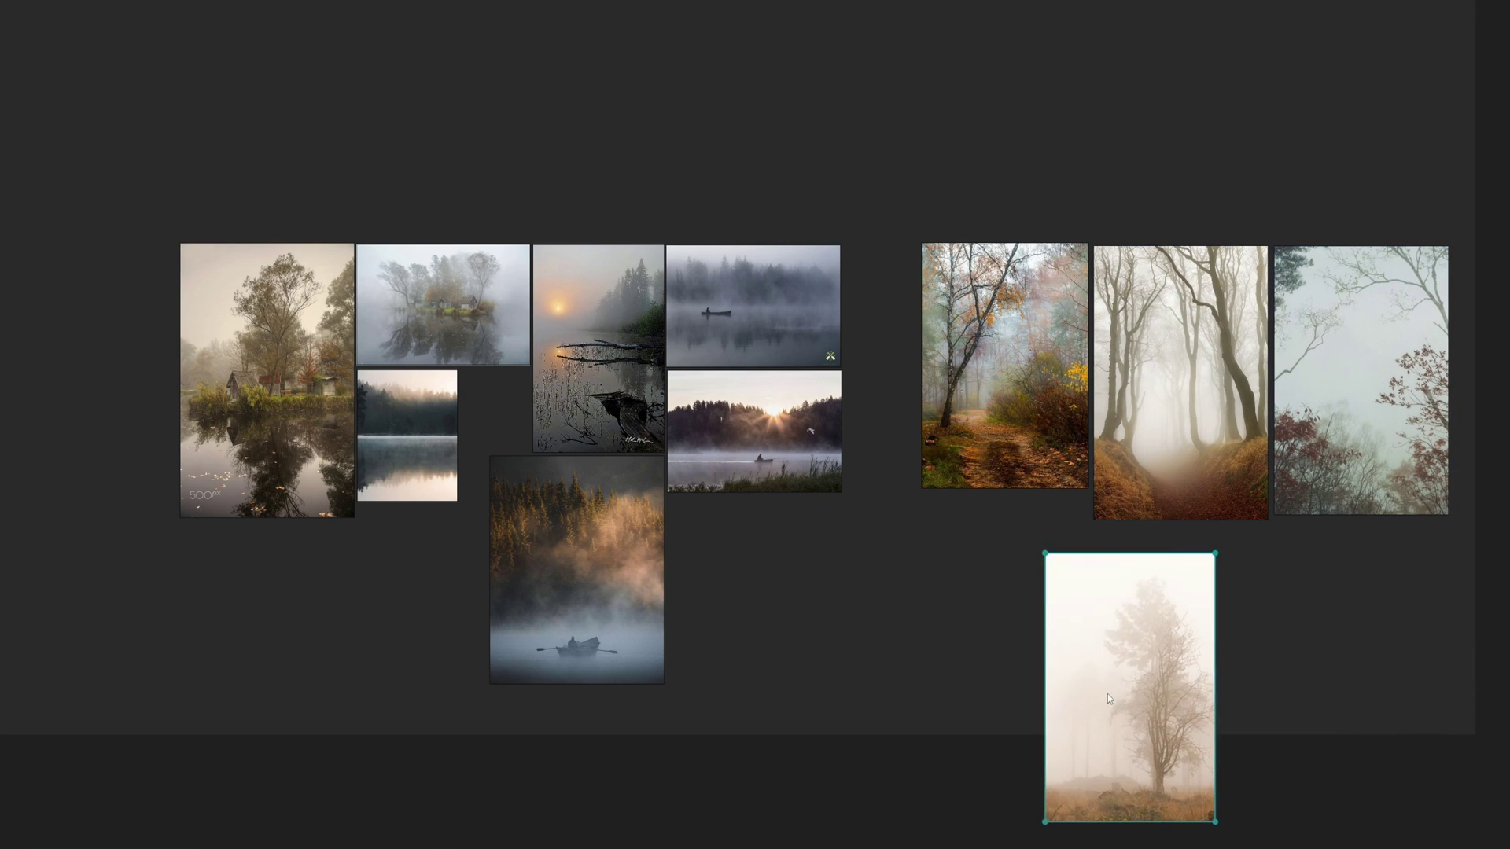
{"action": "left_click_drag", "start_coordinate": [1080, 698], "coordinate": [984, 640]}
Paste two more misty-lake images and set them side by side below the first photo.
{"action": "key", "text": "ctrl+v"}
{"action": "left_click_drag", "start_coordinate": [1256, 644], "coordinate": [262, 655]}
{"action": "key", "text": "ctrl+v"}
{"action": "left_click_drag", "start_coordinate": [1490, 499], "coordinate": [436, 633]}
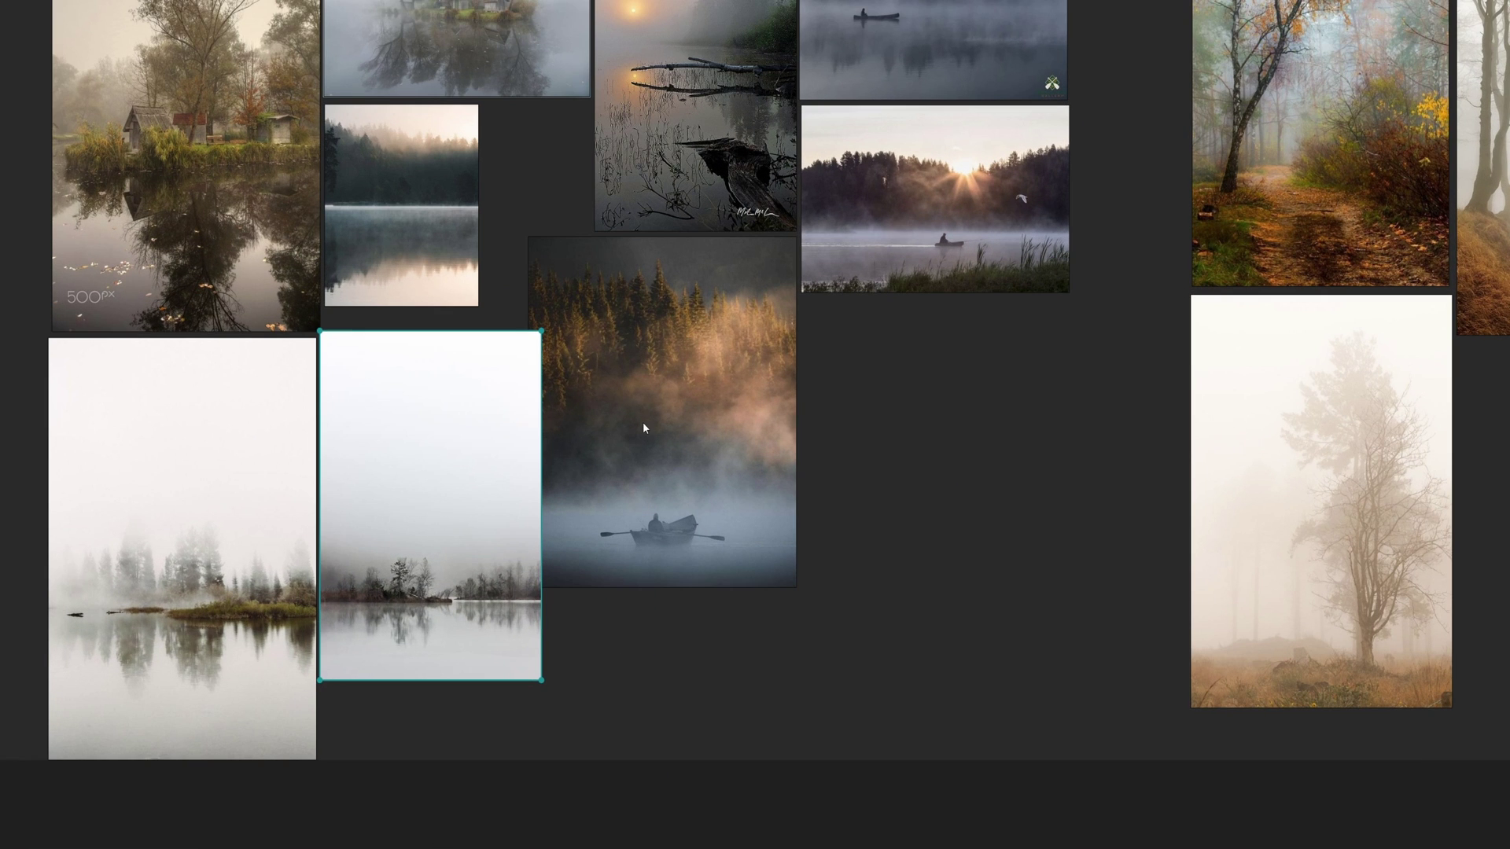
{"action": "left_click_drag", "start_coordinate": [574, 448], "coordinate": [590, 450]}
{"action": "left_click_drag", "start_coordinate": [990, 205], "coordinate": [1008, 205]}
{"action": "key", "text": "ctrl+v"}
{"action": "left_click_drag", "start_coordinate": [965, 536], "coordinate": [983, 464]}
{"action": "left_click_drag", "start_coordinate": [855, 447], "coordinate": [861, 432]}
{"action": "key", "text": "ctrl+v"}
{"action": "left_click_drag", "start_coordinate": [1344, 538], "coordinate": [1144, 562]}
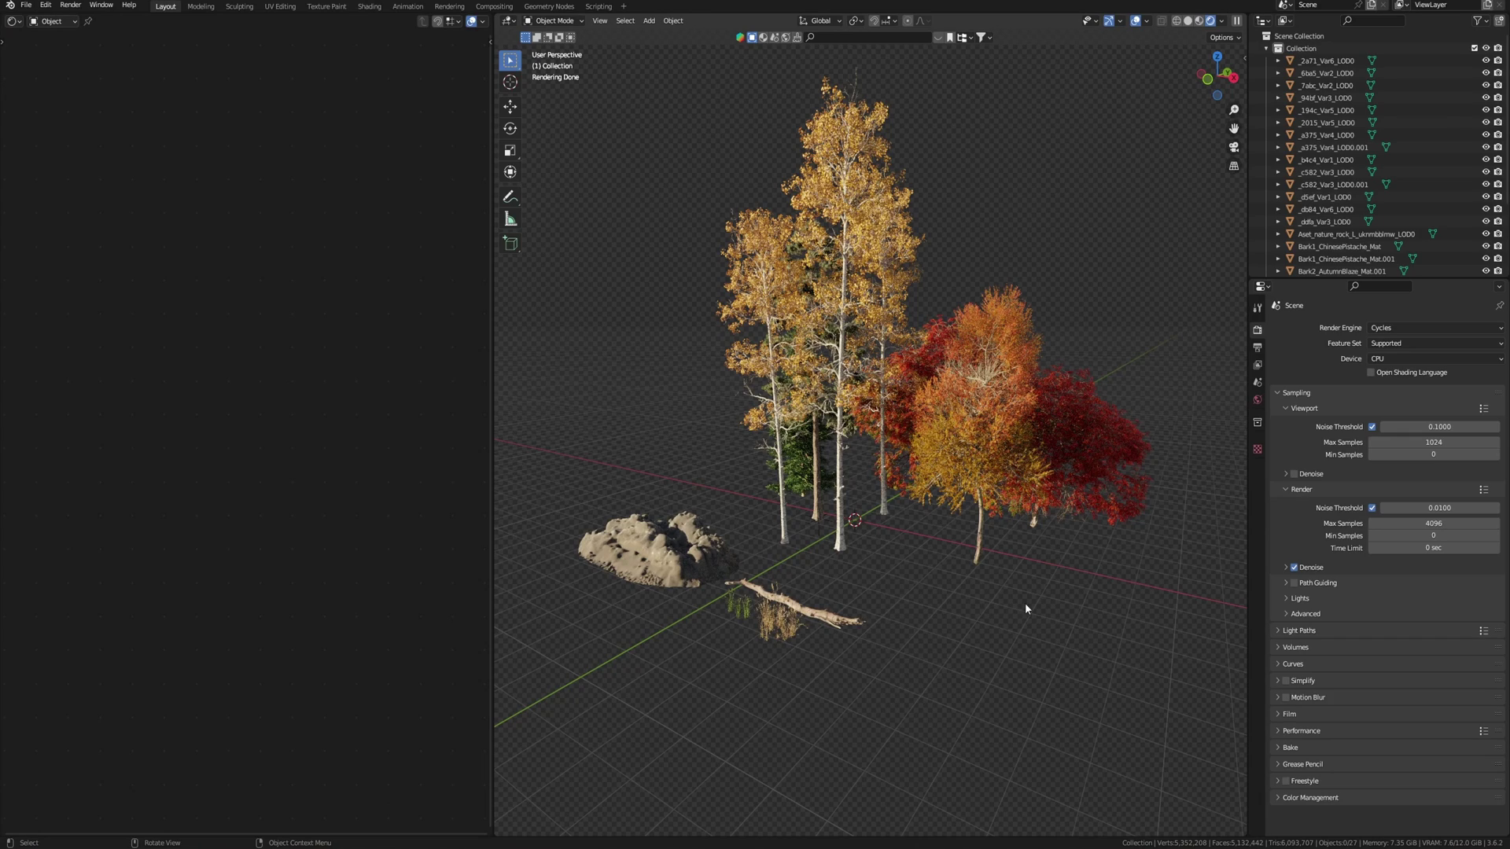
Orbit the autumn tree assets, then pan through the lake scene's Water Material.002 node frames.
{"action": "middle_click_drag", "start_coordinate": [1025, 602], "coordinate": [629, 404]}
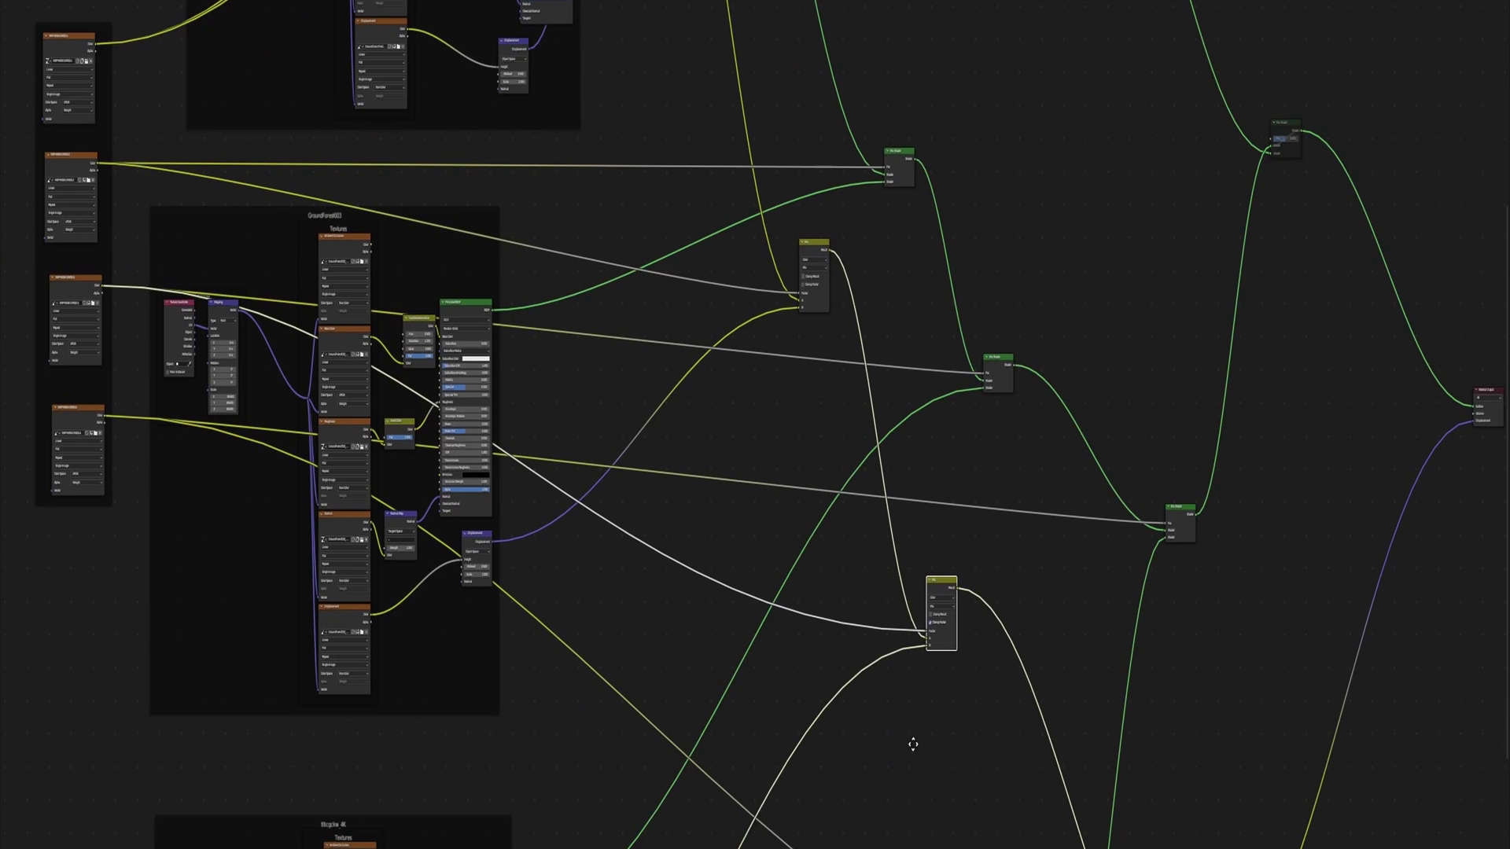
{"action": "middle_click_drag", "start_coordinate": [913, 744], "coordinate": [855, 541]}
{"action": "middle_click_drag", "start_coordinate": [838, 768], "coordinate": [877, 487]}
{"action": "scroll", "coordinate": [868, 654], "scroll_direction": "down", "scroll_amount": 2}
{"action": "scroll", "coordinate": [853, 408], "scroll_direction": "down", "scroll_amount": 4}
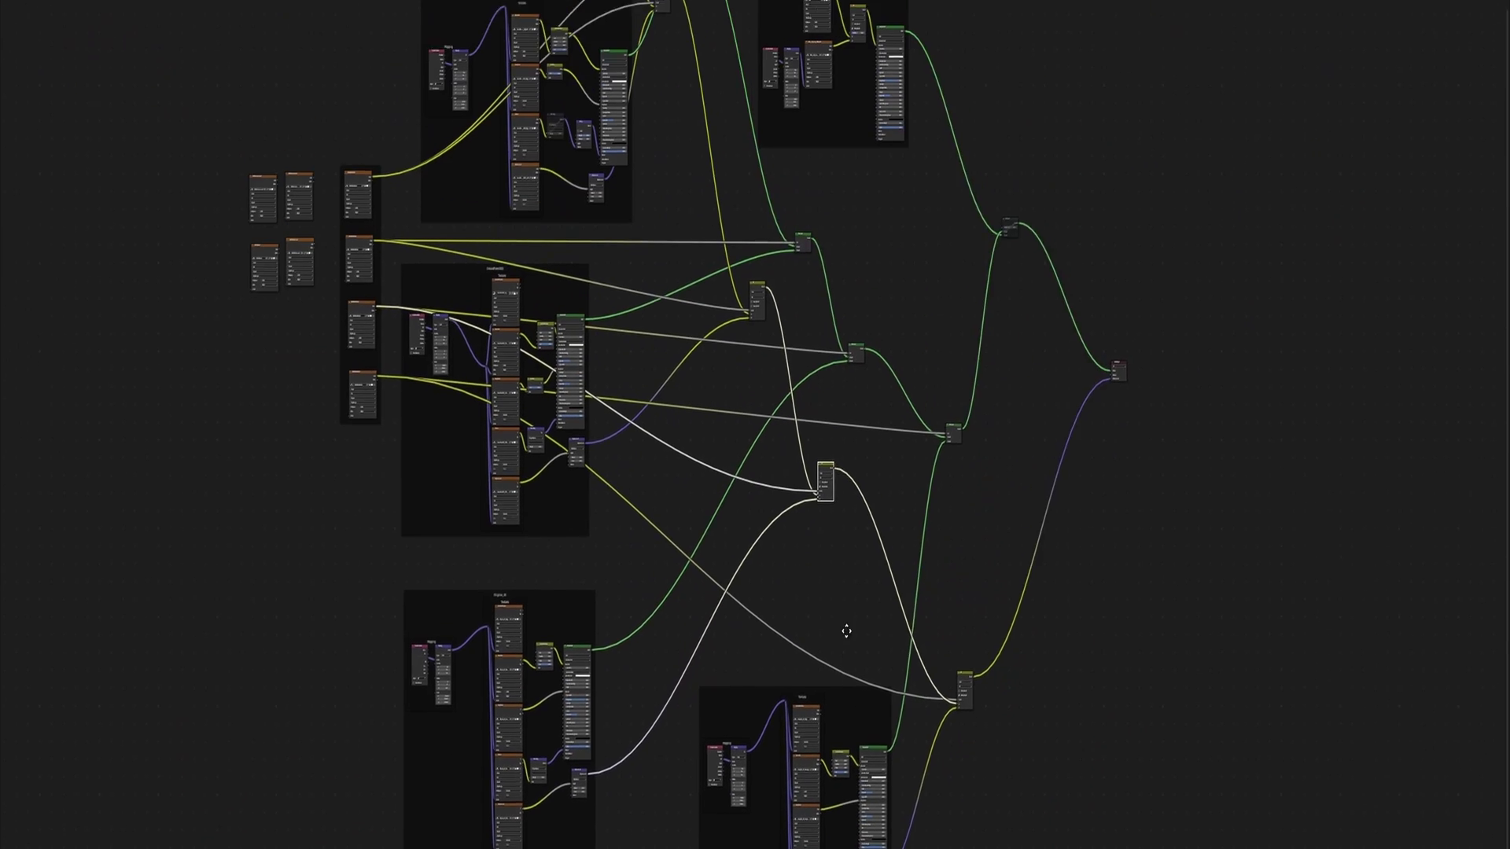
{"action": "middle_click_drag", "start_coordinate": [846, 593], "coordinate": [846, 625]}
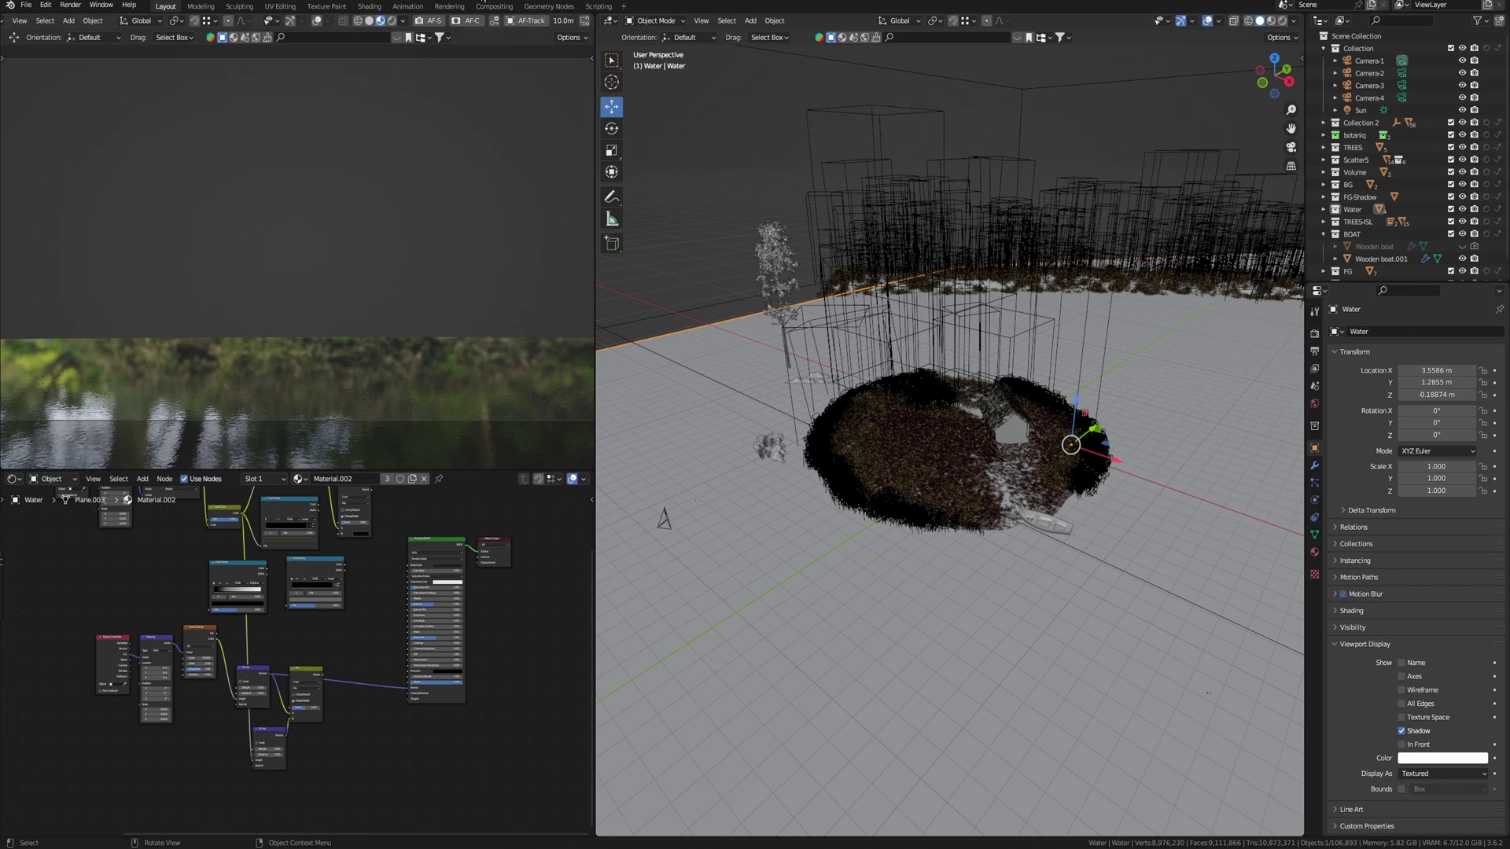
Inspect the stored lake render in the Rendering workspace, then go back to Layout.
{"action": "left_click", "coordinate": [452, 6]}
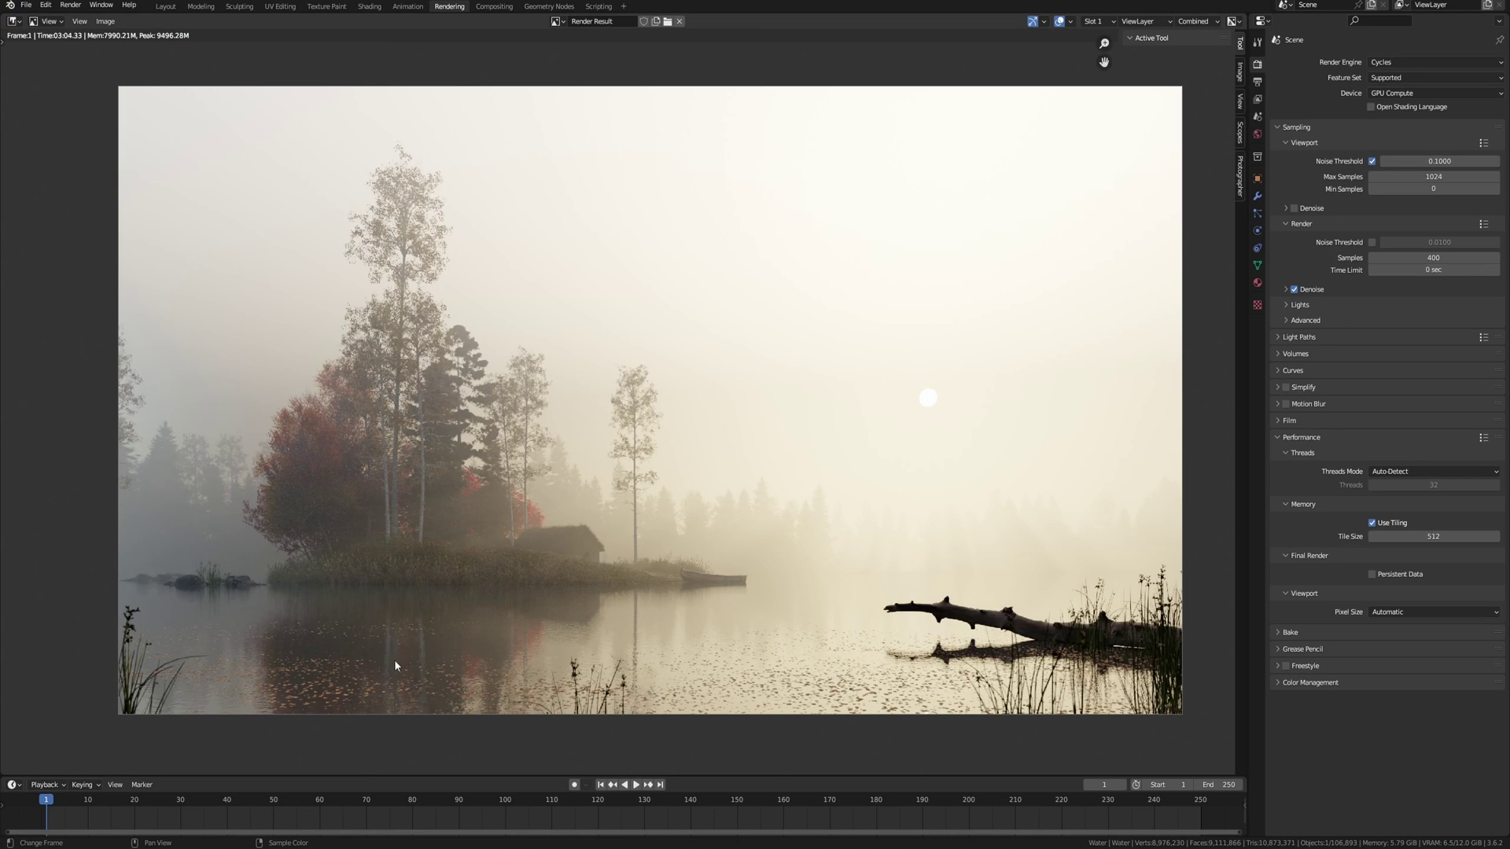
{"action": "scroll", "coordinate": [419, 625], "scroll_direction": "up", "scroll_amount": 3}
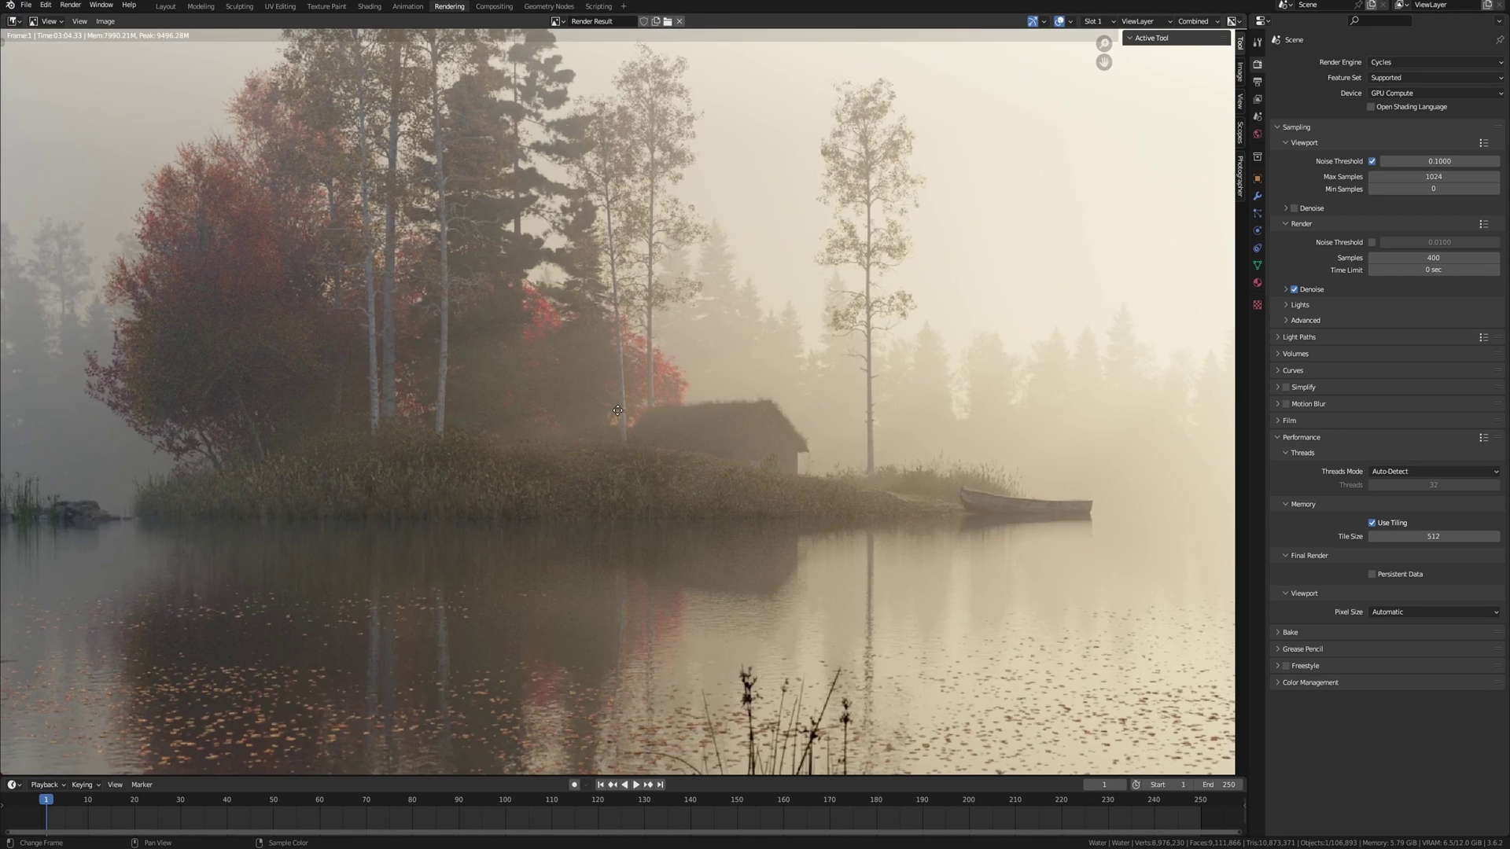
{"action": "middle_click_drag", "start_coordinate": [647, 422], "coordinate": [545, 432]}
{"action": "scroll", "coordinate": [545, 432], "scroll_direction": "down", "scroll_amount": 3}
{"action": "middle_click_drag", "start_coordinate": [552, 501], "coordinate": [471, 528]}
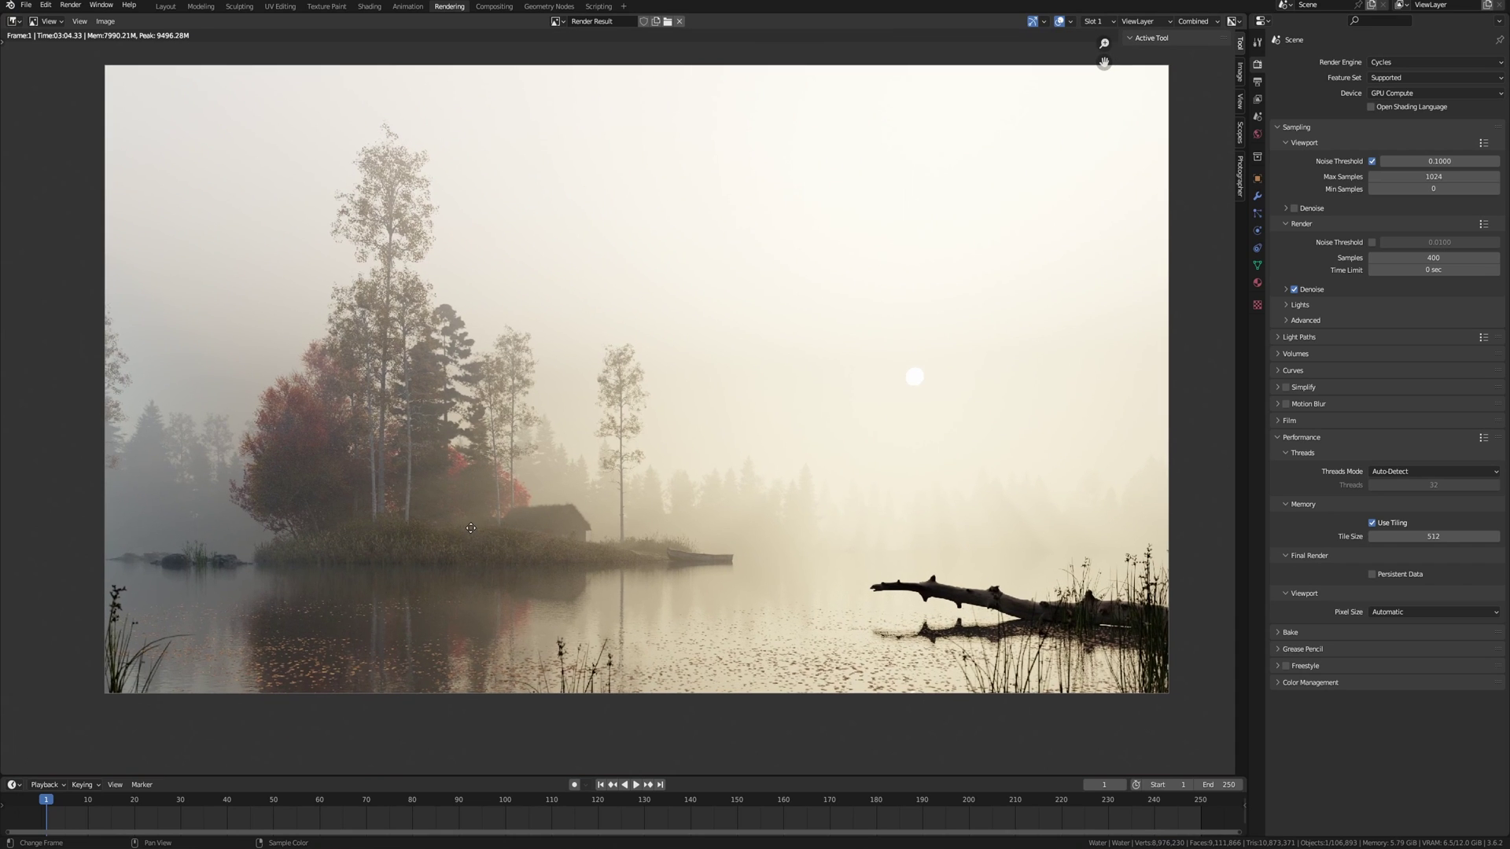
{"action": "left_click", "coordinate": [166, 7]}
Link the water material's Mix Result to the Principled BSDF Base Color.
{"action": "scroll", "coordinate": [352, 568], "scroll_direction": "up", "scroll_amount": 2}
{"action": "middle_click_drag", "start_coordinate": [360, 568], "coordinate": [362, 674]}
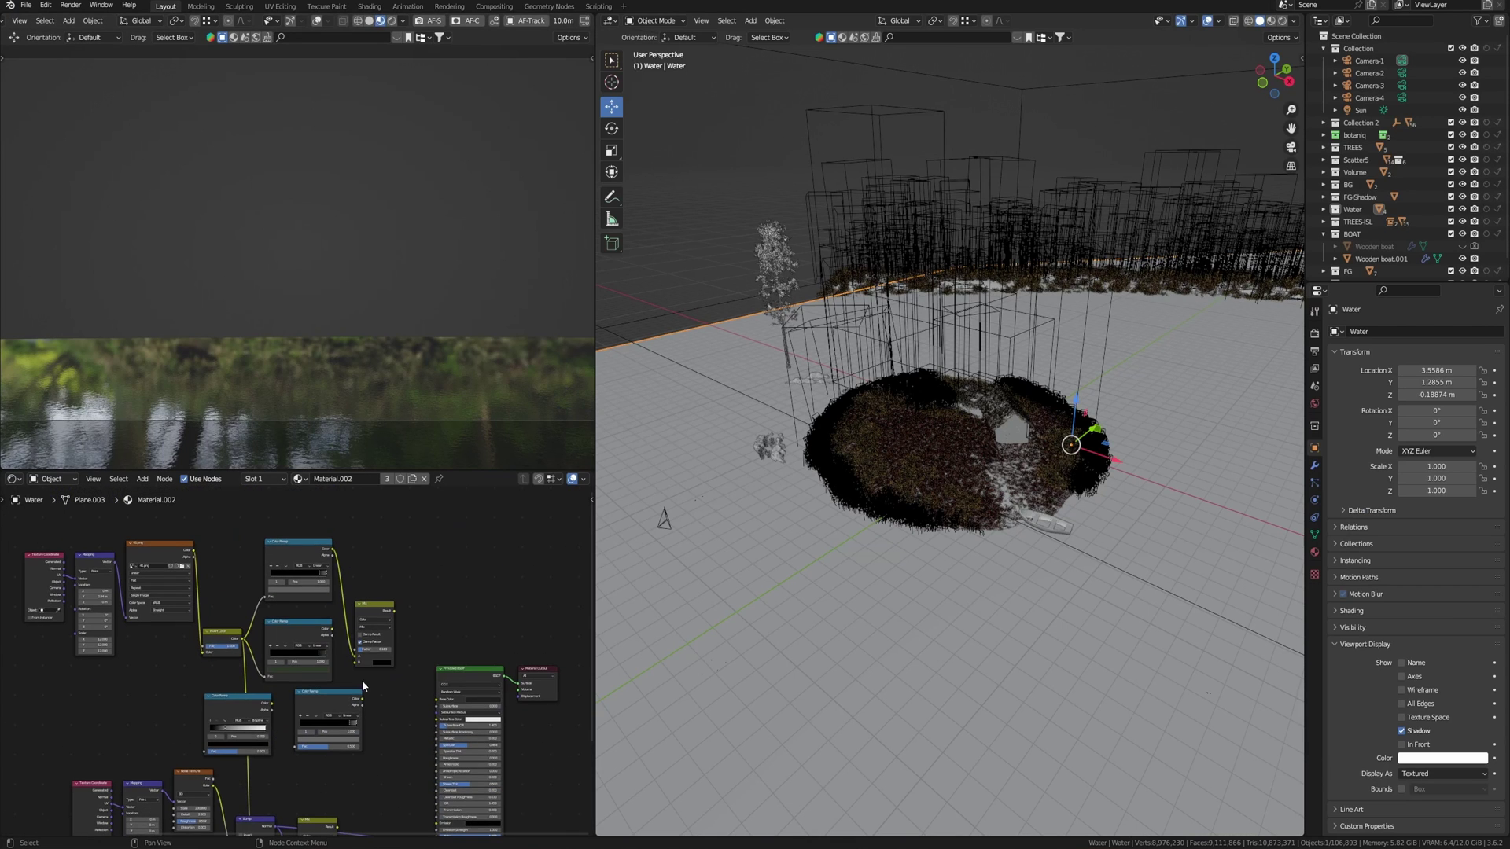
{"action": "left_click_drag", "start_coordinate": [395, 610], "coordinate": [438, 703]}
{"action": "left_click_drag", "start_coordinate": [285, 588], "coordinate": [286, 586]}
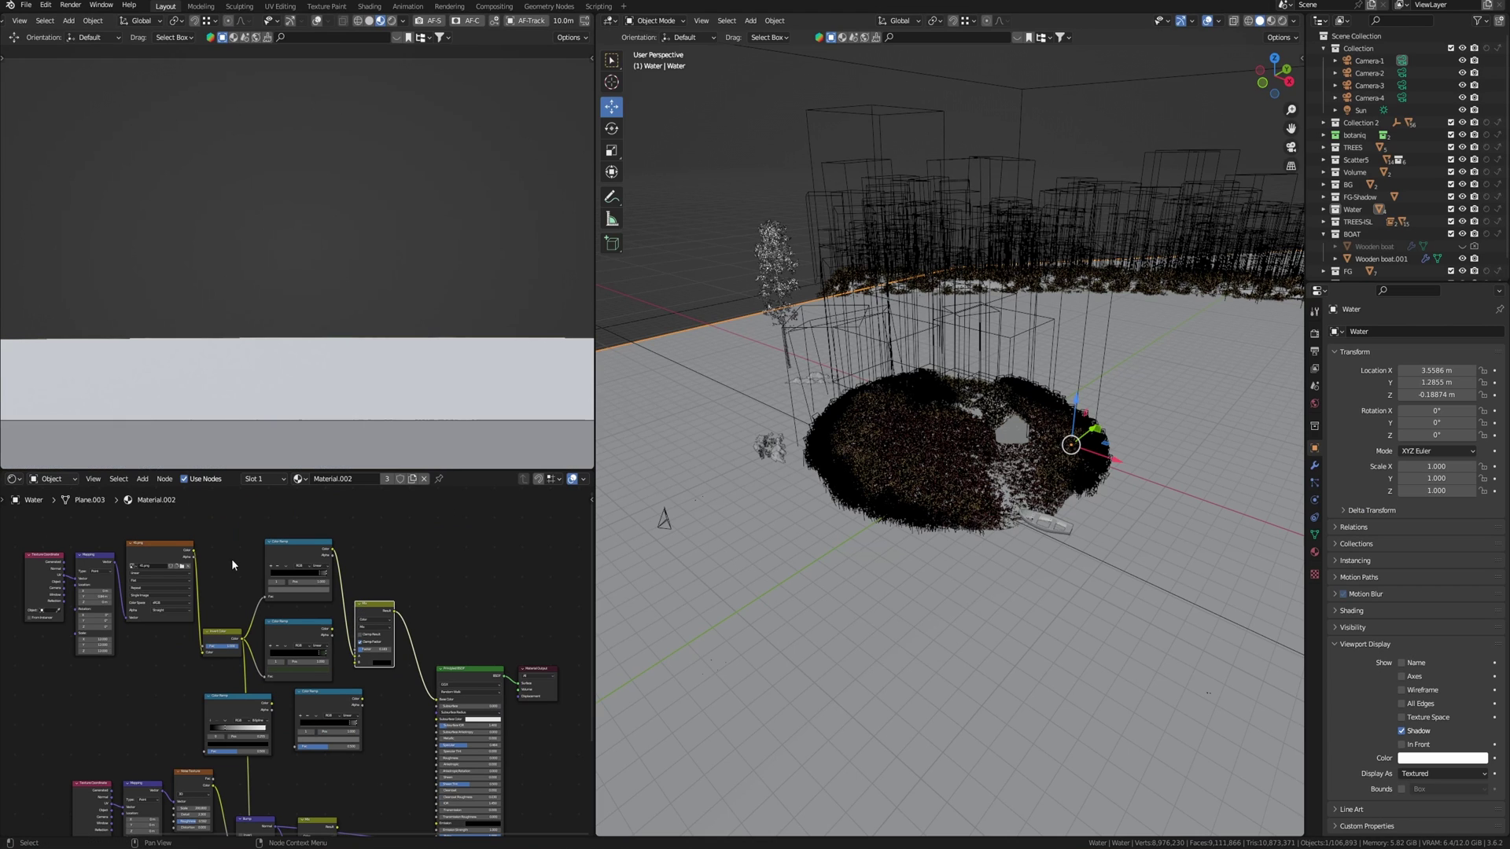
Preview the image texture node on its own in the viewport.
{"action": "left_click", "coordinate": [159, 556], "text": "ctrl+shift"}
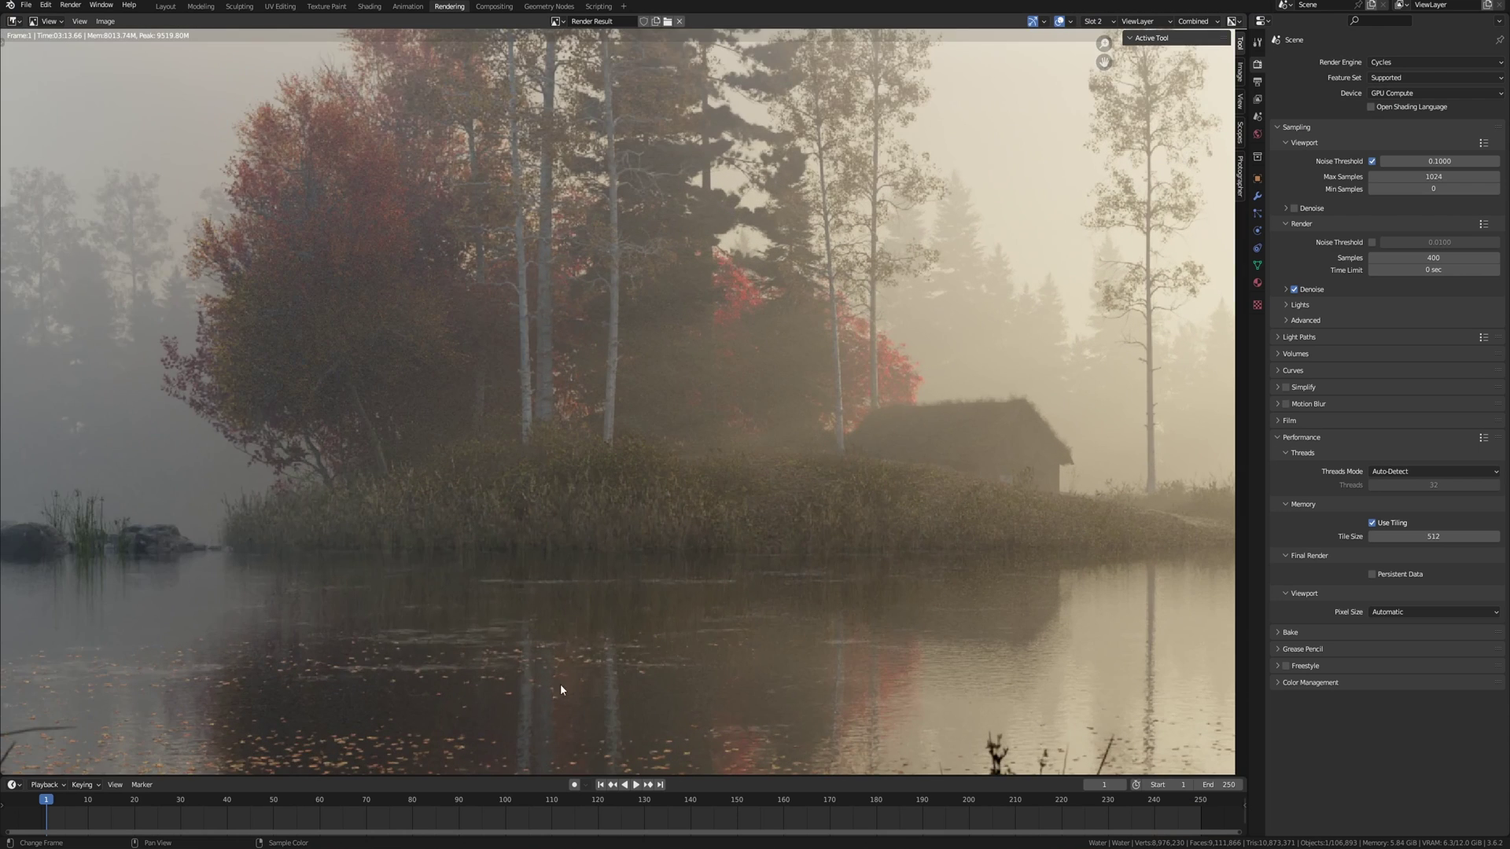
{"action": "scroll", "coordinate": [560, 689], "scroll_direction": "down", "scroll_amount": 1}
{"action": "middle_click_drag", "start_coordinate": [588, 665], "coordinate": [504, 664]}
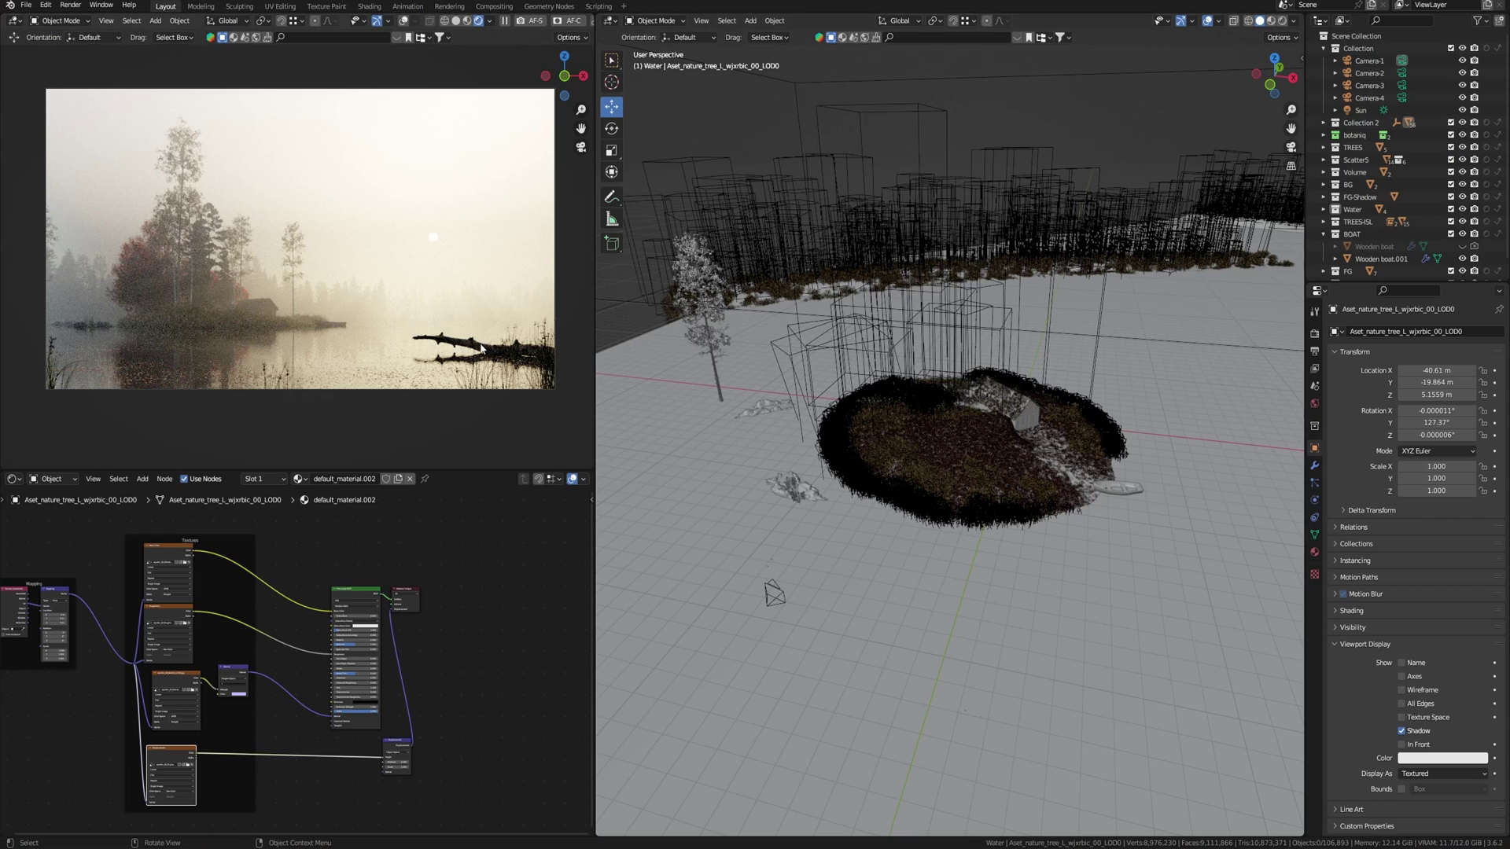
Look over the foggy lake reference board, then open Blender's sidebar beside the leaf models.
{"action": "middle_click_drag", "start_coordinate": [924, 425], "coordinate": [999, 450]}
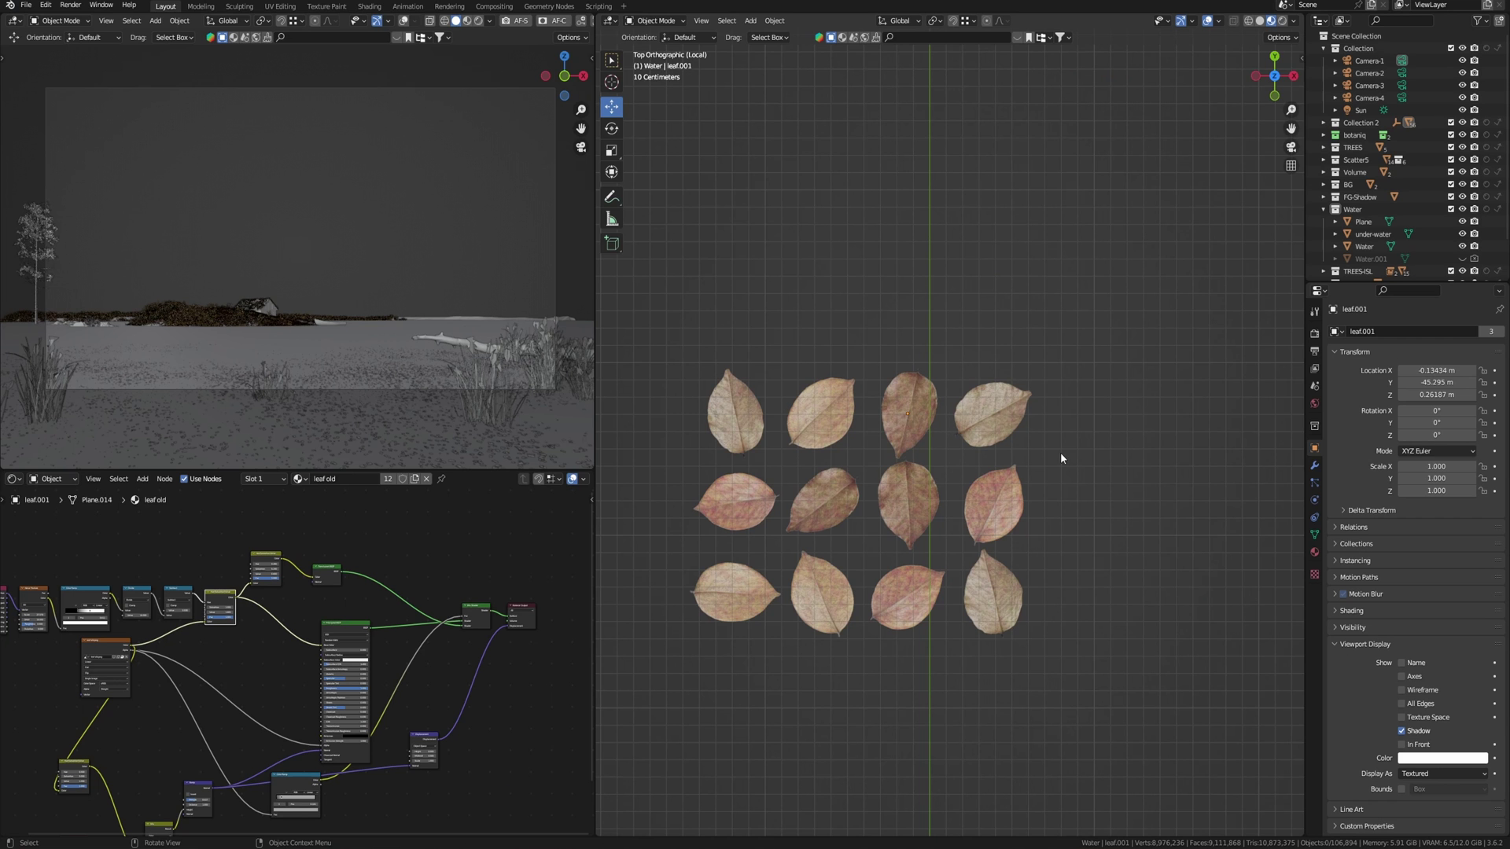
{"action": "key", "text": "n"}
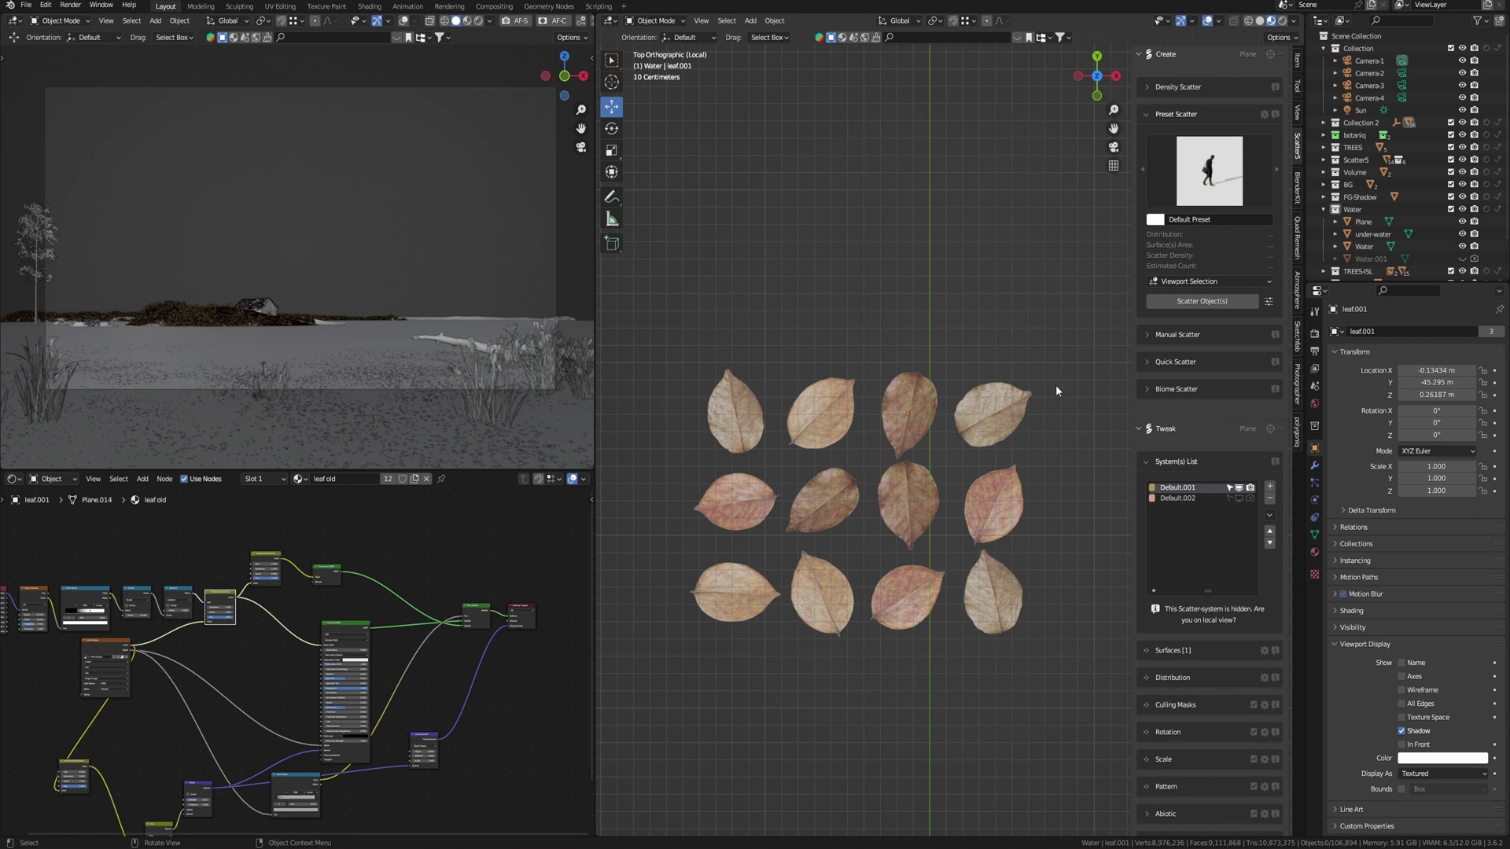
Select all twelve leaves, remove the annotation sketch, and hide overlays in the camera view.
{"action": "left_click_drag", "start_coordinate": [1073, 339], "coordinate": [633, 694]}
{"action": "left_click_drag", "start_coordinate": [900, 650], "coordinate": [974, 683]}
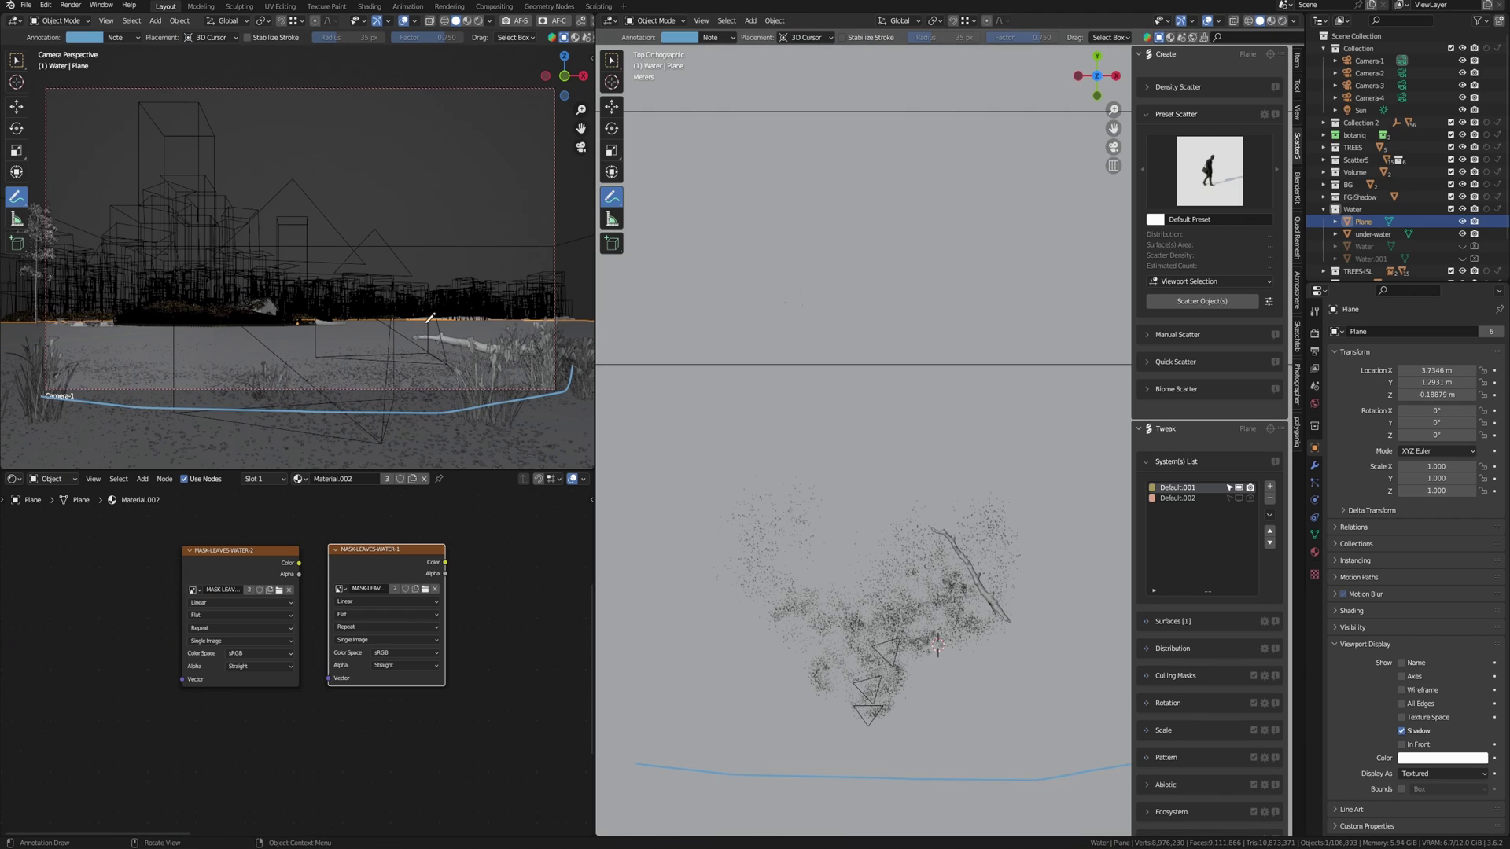
{"action": "key", "text": "ctrl+z"}
{"action": "scroll", "coordinate": [806, 484], "scroll_direction": "down", "scroll_amount": 3}
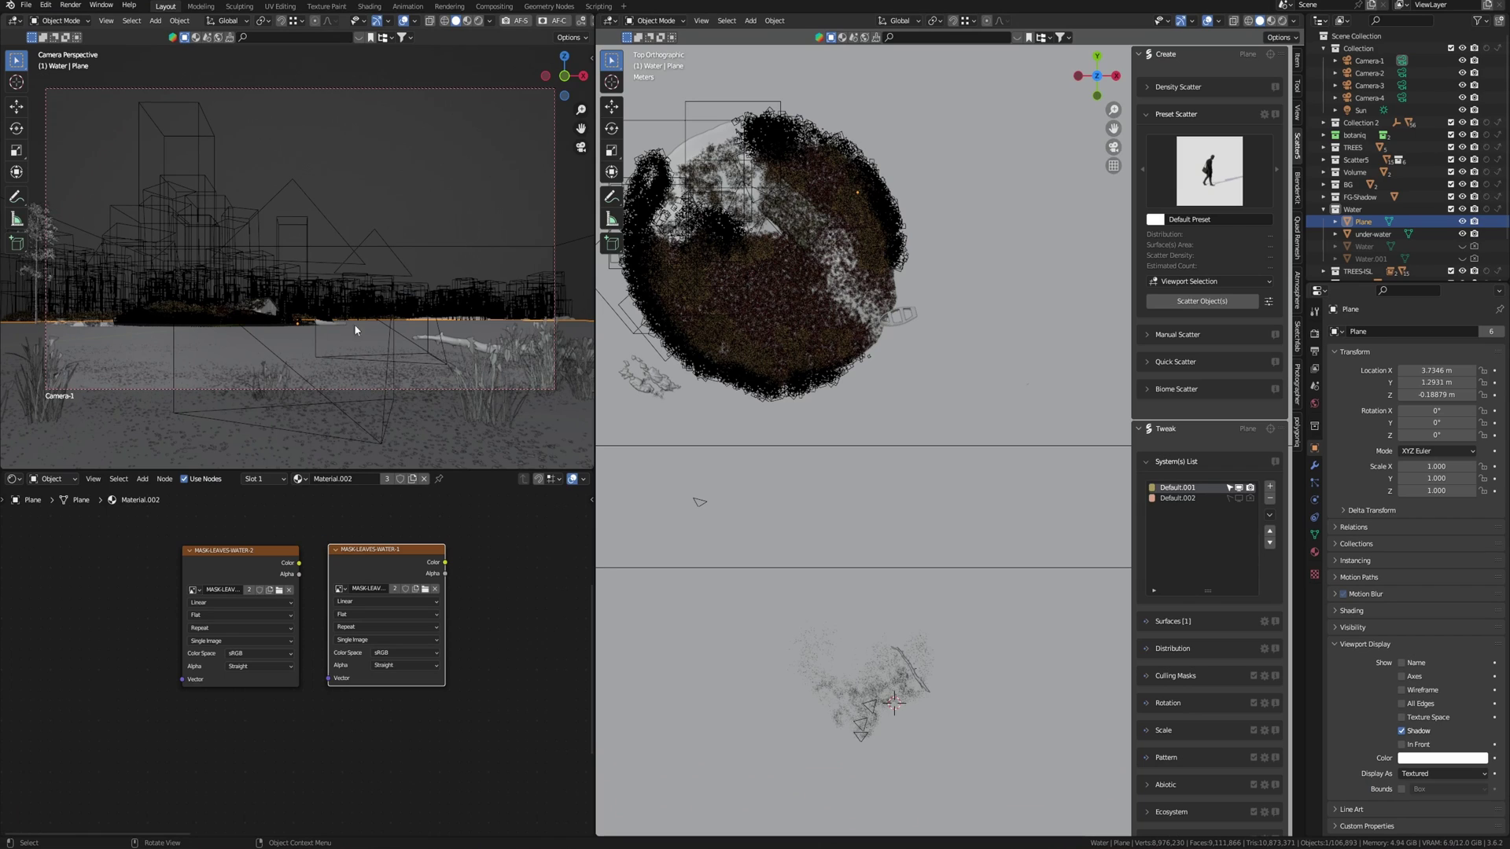
{"action": "left_click", "coordinate": [404, 21]}
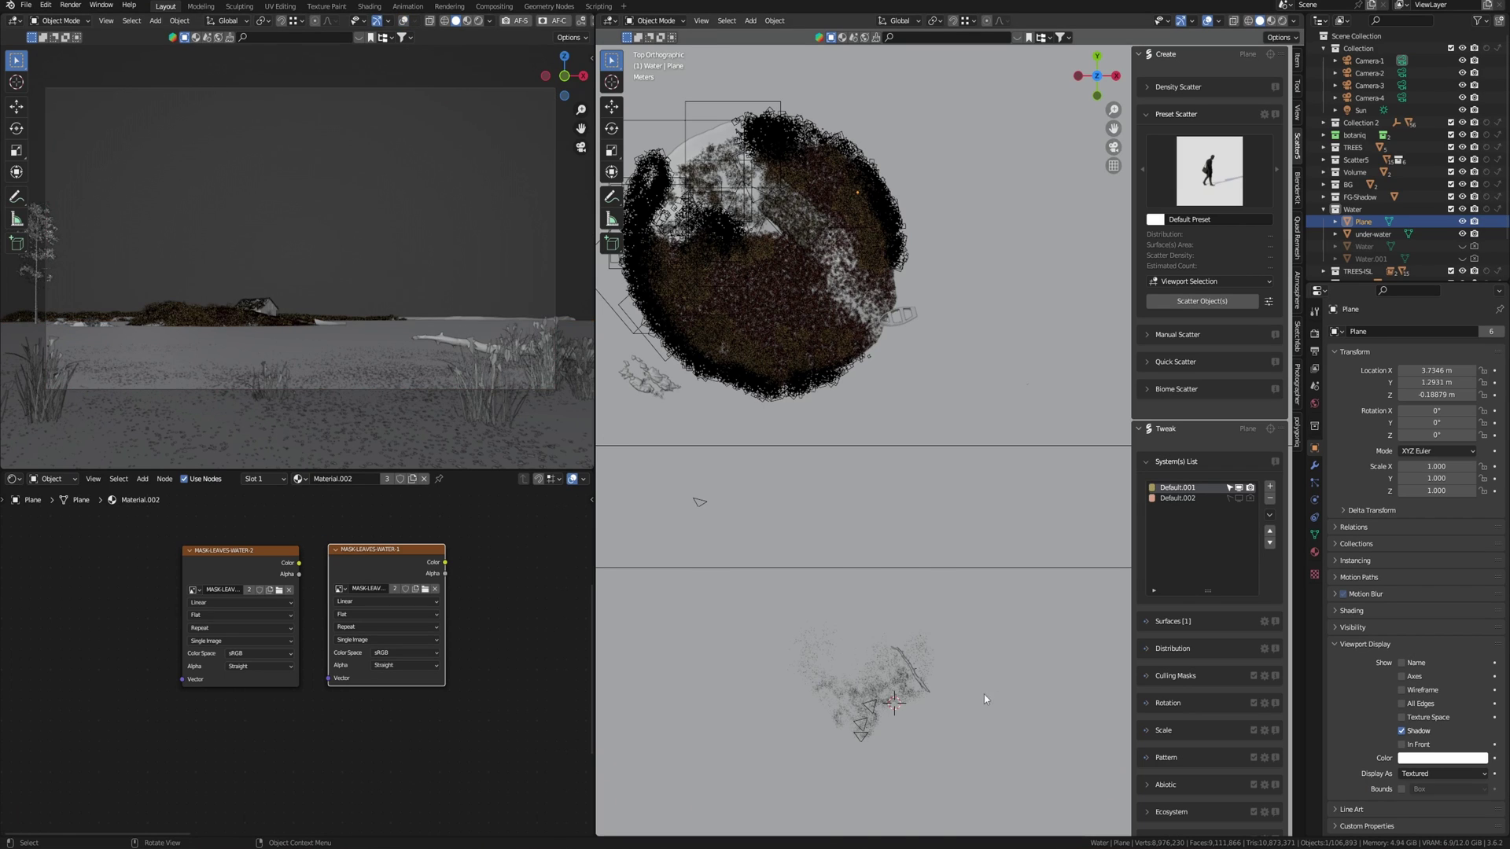
Put the water Plane into Texture Paint mode to see its painted leaf mask.
{"action": "key", "text": "shift+space"}
{"action": "key", "text": "g"}
{"action": "scroll", "coordinate": [928, 708], "scroll_direction": "up", "scroll_amount": 5}
{"action": "middle_click_drag", "start_coordinate": [901, 554], "coordinate": [903, 555], "text": "shift"}
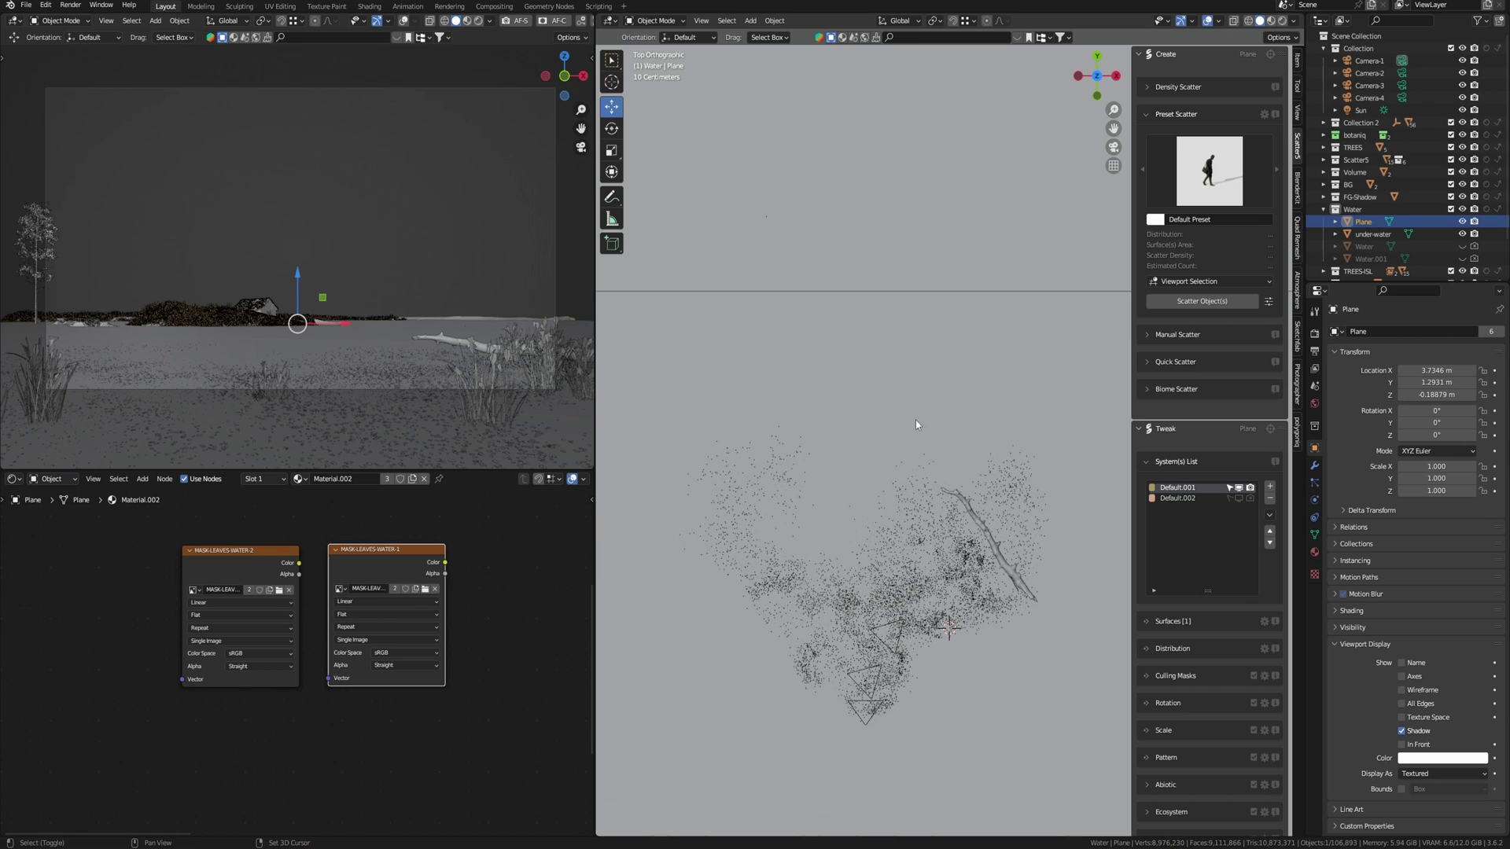
{"action": "key", "text": "ctrl+Tab"}
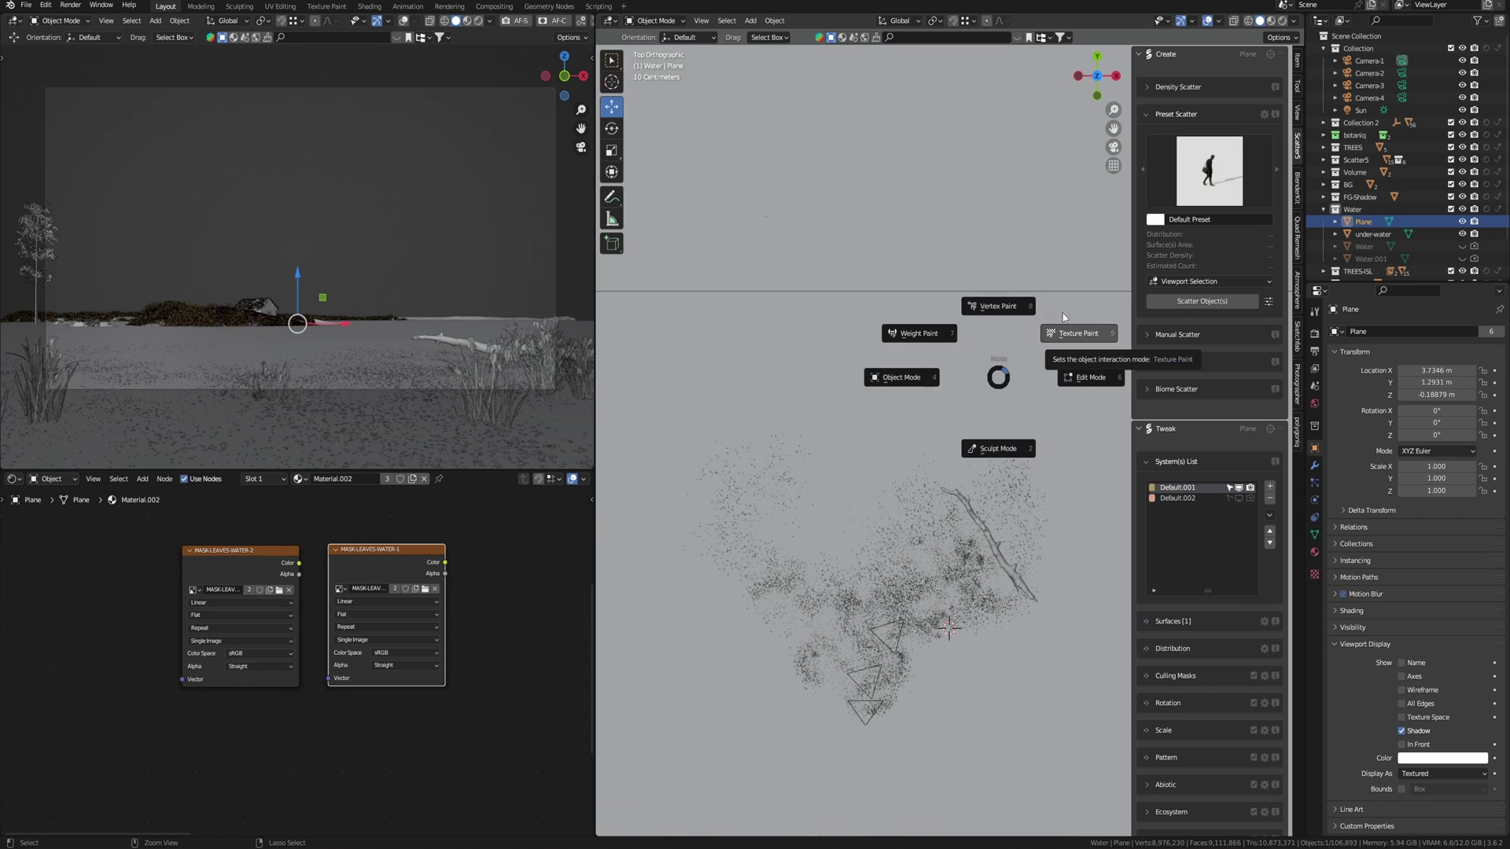
{"action": "left_click", "coordinate": [1067, 315]}
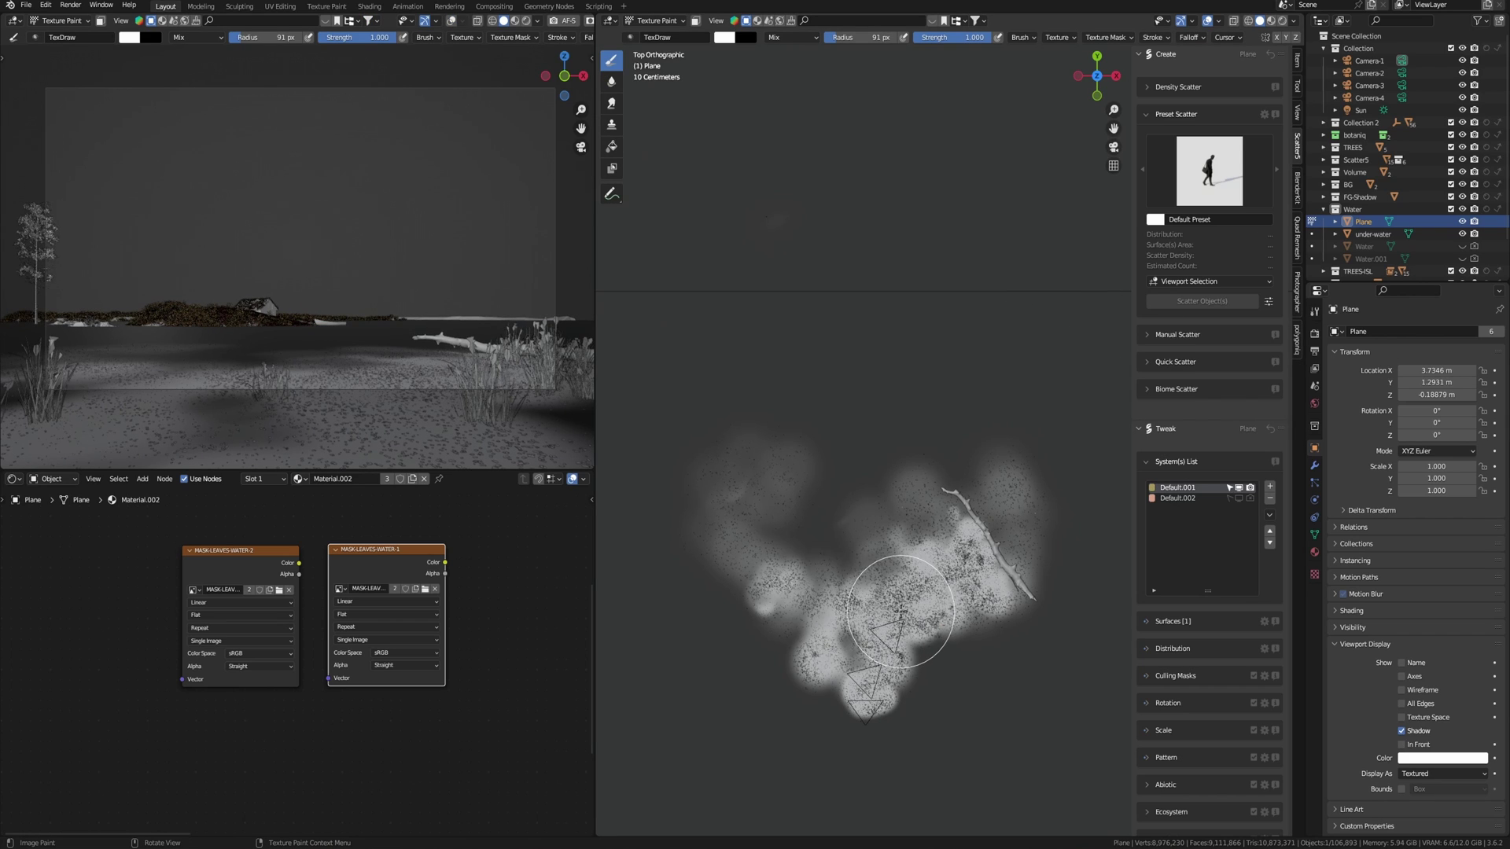
{"action": "scroll", "coordinate": [901, 610], "scroll_direction": "down", "scroll_amount": 3}
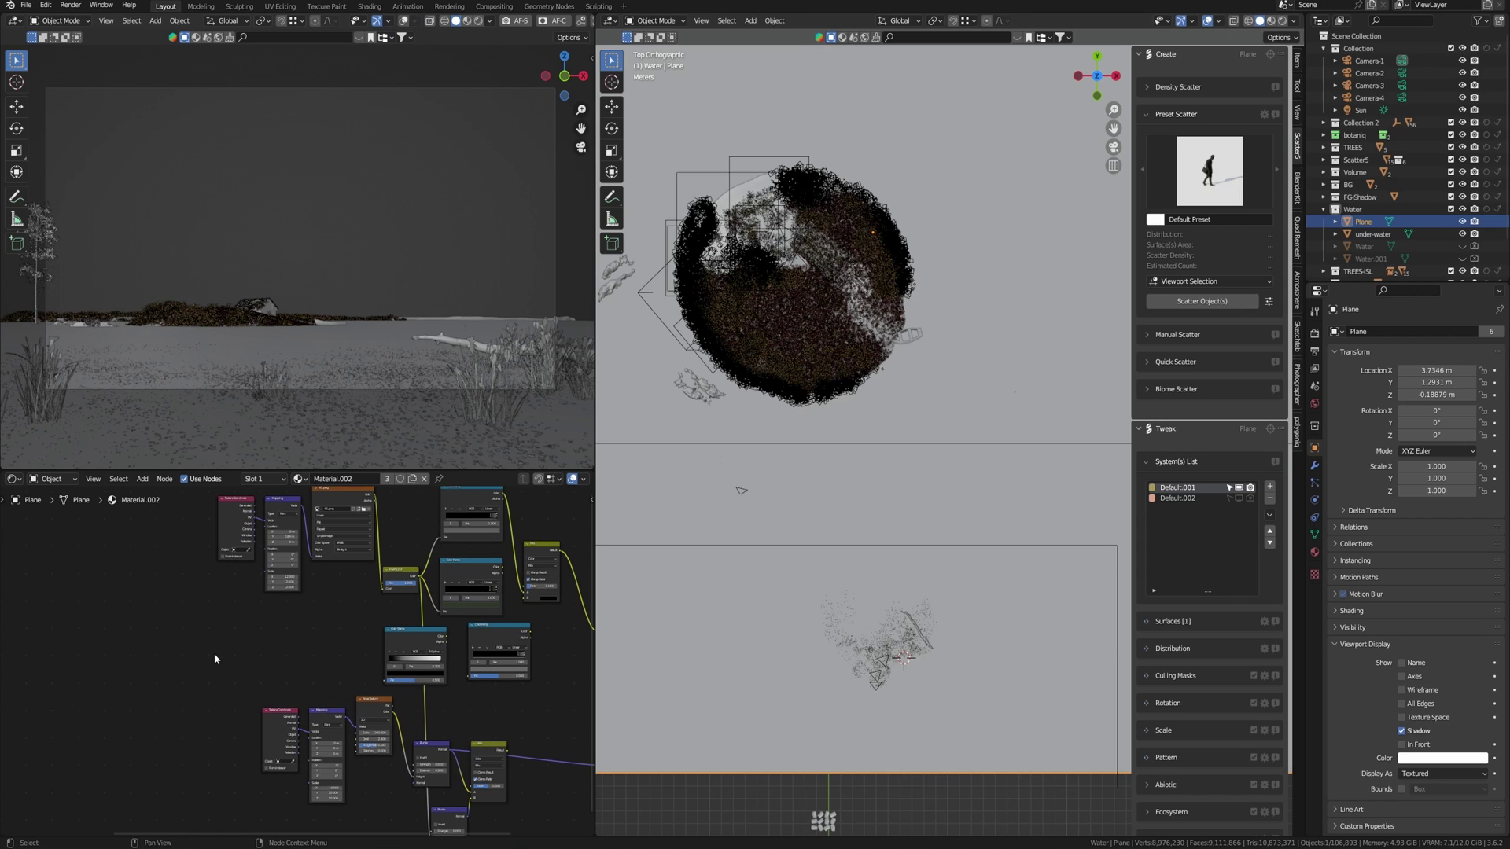
Add an Image Texture node to the water plane's material.
{"action": "key", "text": "shift+a"}
{"action": "type", "text": "te"}
{"action": "key", "text": "Down"}
{"action": "key", "text": "Down"}
{"action": "key", "text": "Down"}
{"action": "key", "text": "Down"}
{"action": "key", "text": "Down"}
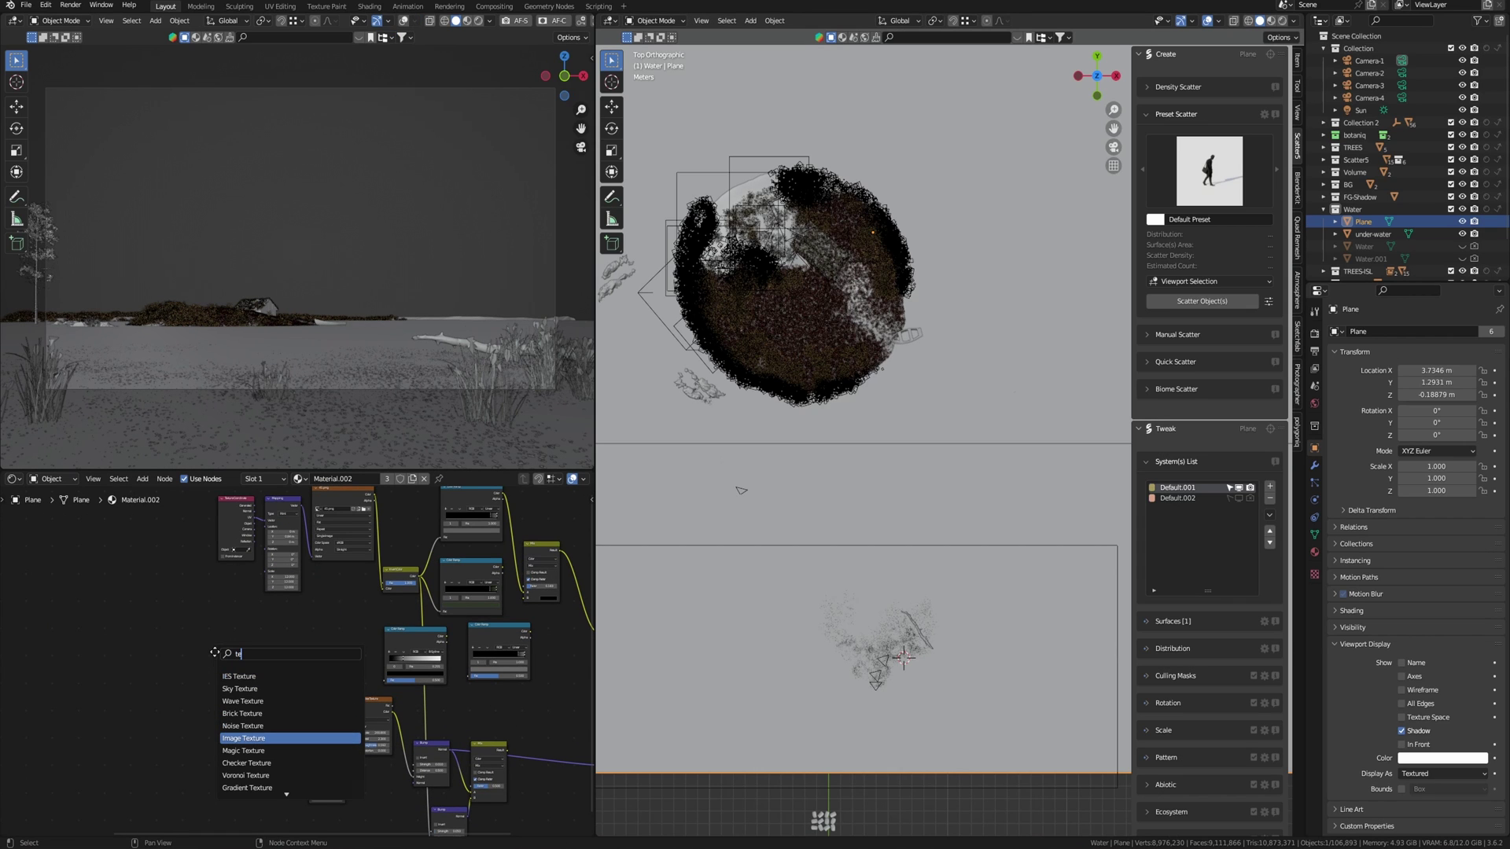
{"action": "key", "text": "Return"}
Create a new 4096 × 4096 image named MASK-LEAVES-WATER-1 in the texture node.
{"action": "left_click", "coordinate": [297, 637]}
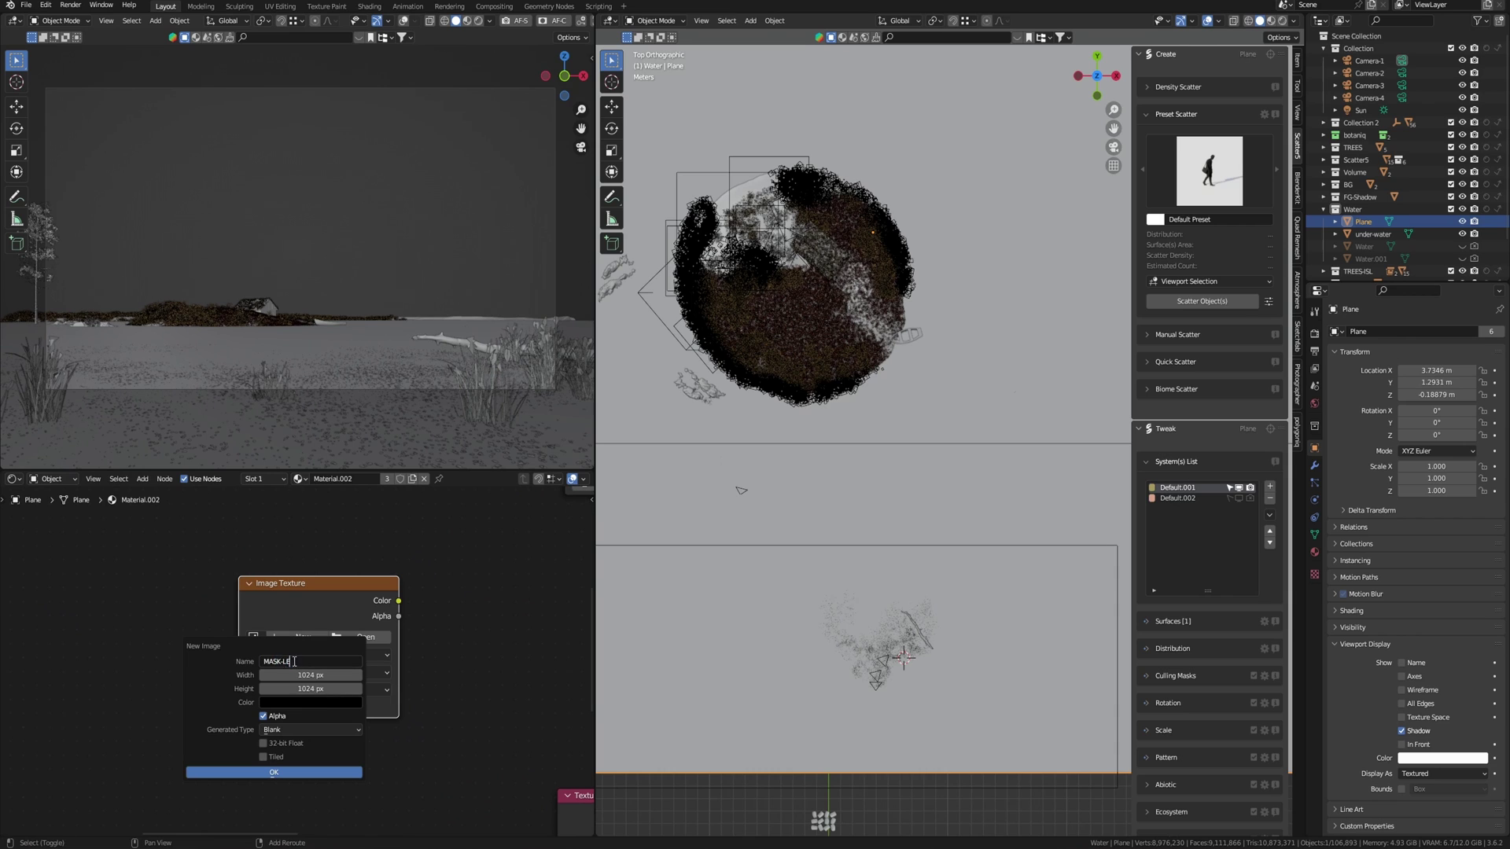
{"action": "key", "text": "Return"}
{"action": "type", "text": "4"}
{"action": "key", "text": "Return"}
{"action": "left_click", "coordinate": [331, 683]}
{"action": "type", "text": "*4"}
{"action": "key", "text": "Return"}
{"action": "key", "text": "Return"}
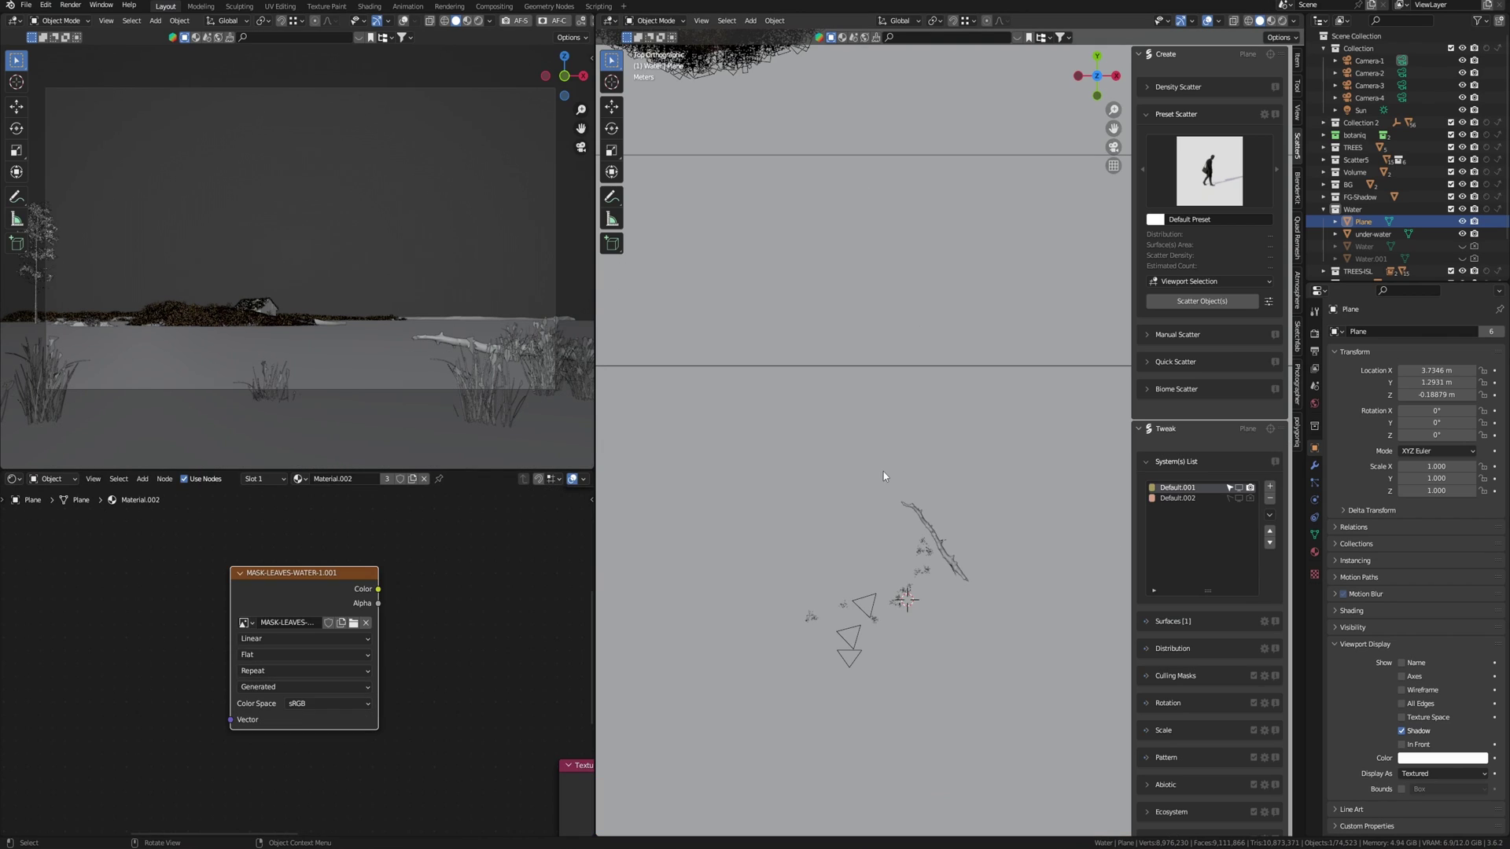
In Texture Paint, shrink the brush to 43 px and paint white mask strokes on the plane.
{"action": "key", "text": "ctrl+Tab"}
{"action": "left_click", "coordinate": [954, 540]}
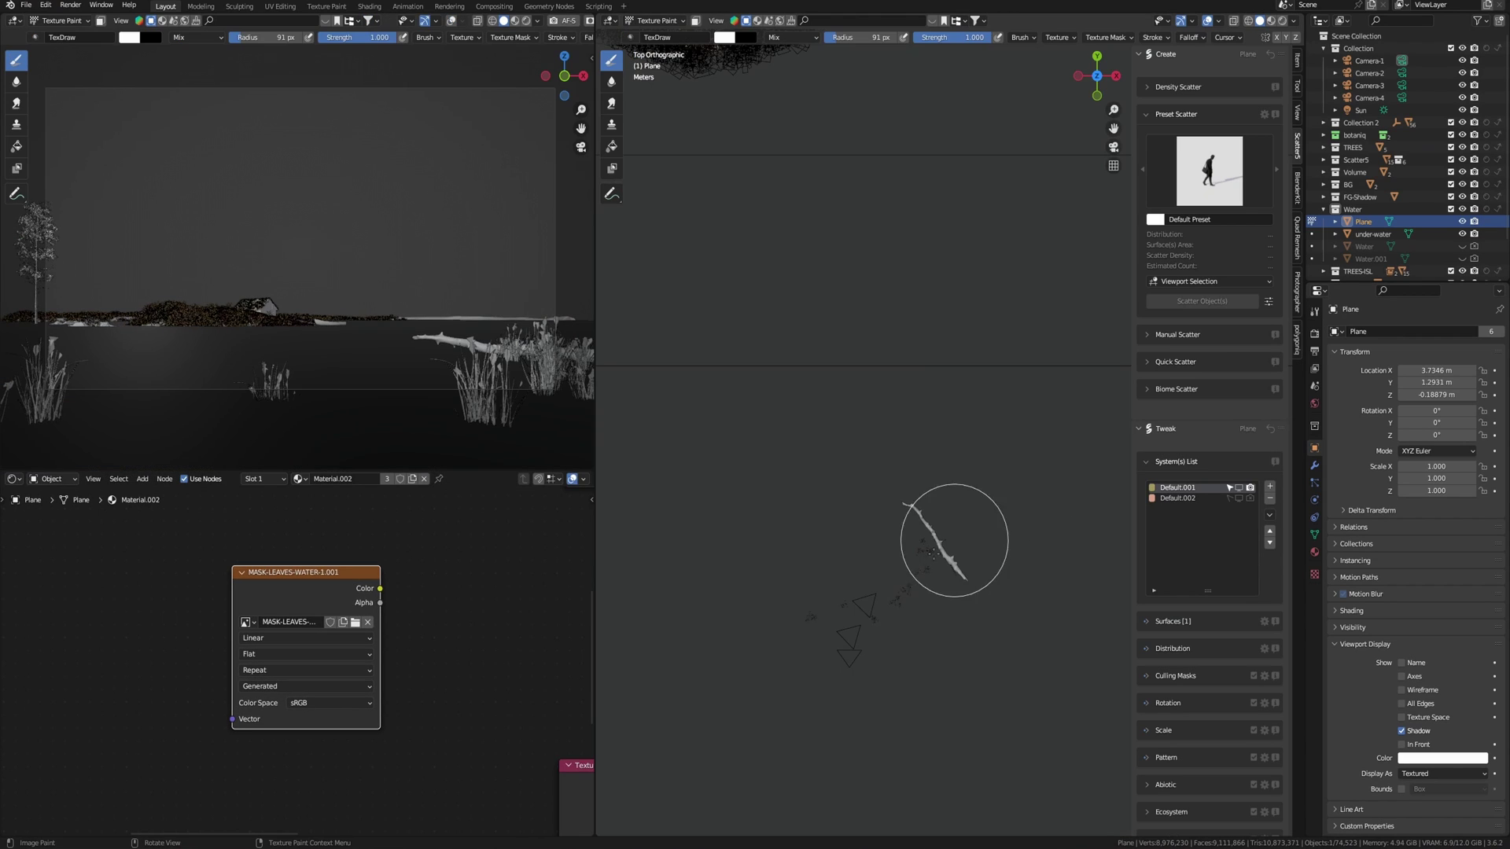
{"action": "left_click", "coordinate": [724, 35]}
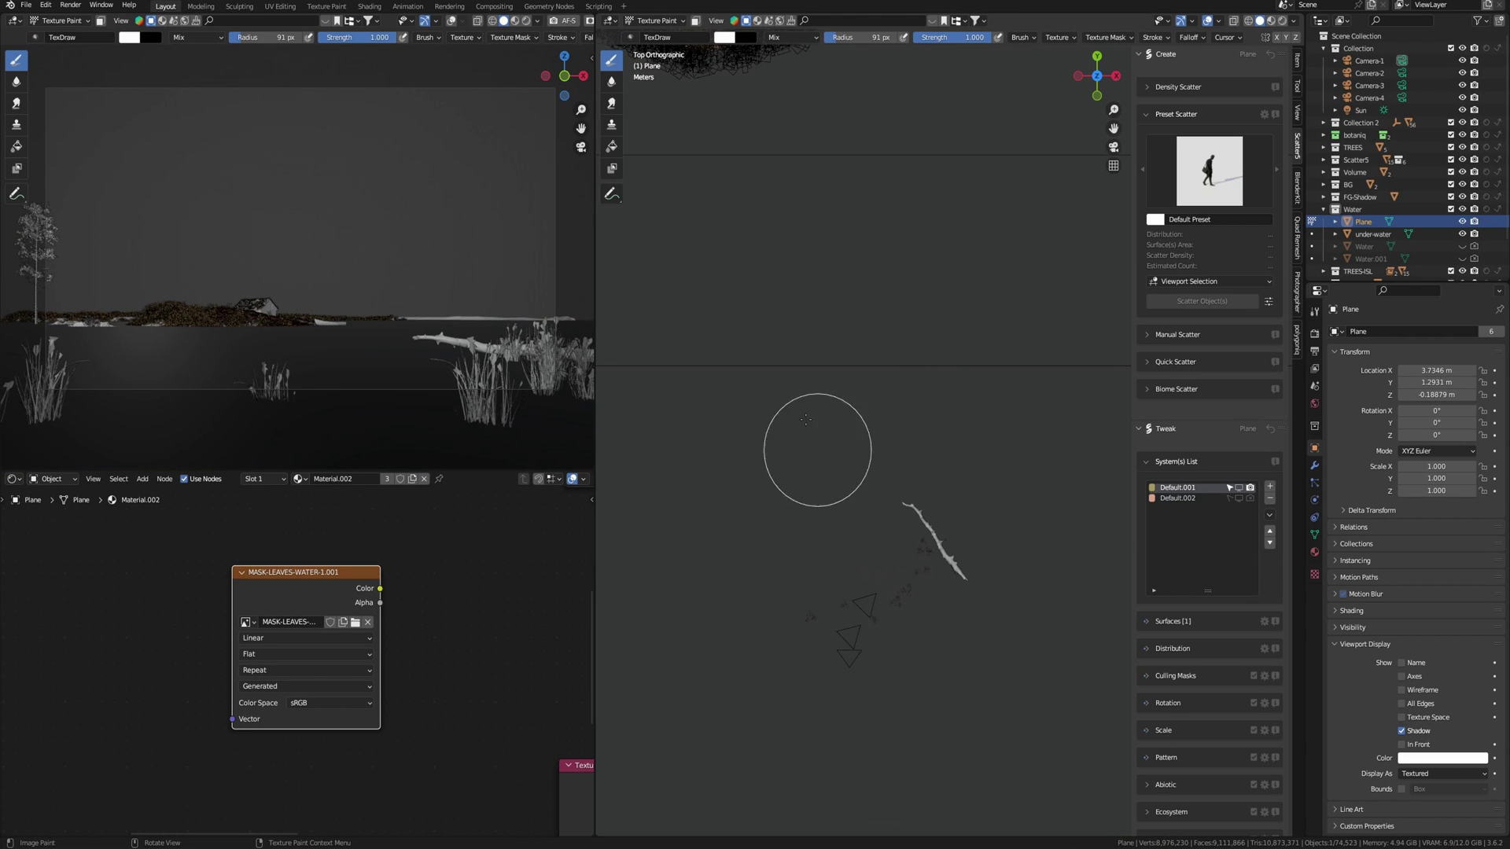
{"action": "key", "text": "f"}
{"action": "left_click", "coordinate": [900, 606]}
{"action": "mouse_move", "coordinate": [904, 599]}
{"action": "left_mouse_down"}
{"action": "mouse_move", "coordinate": [932, 550]}
{"action": "mouse_move", "coordinate": [920, 532]}
{"action": "mouse_move", "coordinate": [901, 611]}
{"action": "mouse_move", "coordinate": [882, 577]}
{"action": "mouse_move", "coordinate": [857, 608]}
{"action": "mouse_move", "coordinate": [800, 579]}
{"action": "mouse_move", "coordinate": [784, 596]}
{"action": "mouse_move", "coordinate": [857, 623]}
{"action": "left_mouse_up"}
{"action": "mouse_move", "coordinate": [780, 555]}
{"action": "left_mouse_down"}
{"action": "mouse_move", "coordinate": [818, 502]}
{"action": "mouse_move", "coordinate": [757, 544]}
{"action": "mouse_move", "coordinate": [783, 492]}
{"action": "mouse_move", "coordinate": [744, 521]}
{"action": "left_mouse_up"}
Enable the painted Image under the scatter's Culling Masks.
{"action": "scroll", "coordinate": [1203, 550], "scroll_direction": "down", "scroll_amount": 5}
{"action": "left_click", "coordinate": [1175, 527]}
{"action": "left_click", "coordinate": [1144, 608]}
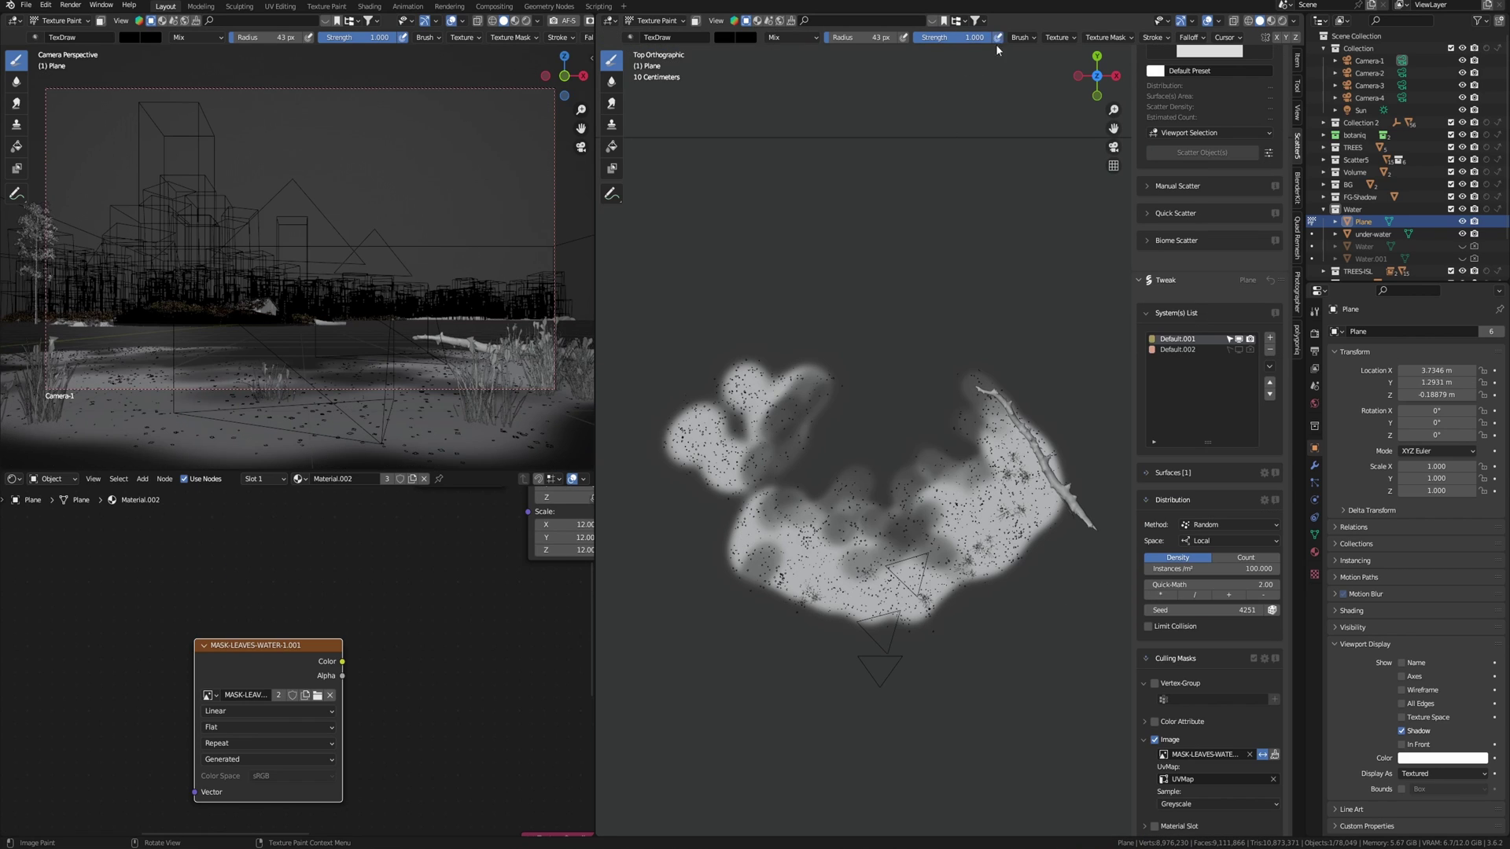
{"action": "left_click", "coordinate": [724, 37]}
Paint another white mask stroke across the water plane to widen the leaf scatter crescent.
{"action": "mouse_move", "coordinate": [903, 548]}
{"action": "left_mouse_down"}
{"action": "mouse_move", "coordinate": [810, 501]}
{"action": "mouse_move", "coordinate": [821, 448]}
{"action": "mouse_move", "coordinate": [755, 491]}
{"action": "mouse_move", "coordinate": [724, 366]}
{"action": "mouse_move", "coordinate": [753, 375]}
{"action": "mouse_move", "coordinate": [831, 335]}
{"action": "mouse_move", "coordinate": [743, 414]}
{"action": "mouse_move", "coordinate": [693, 551]}
{"action": "mouse_move", "coordinate": [961, 357]}
{"action": "left_mouse_up"}
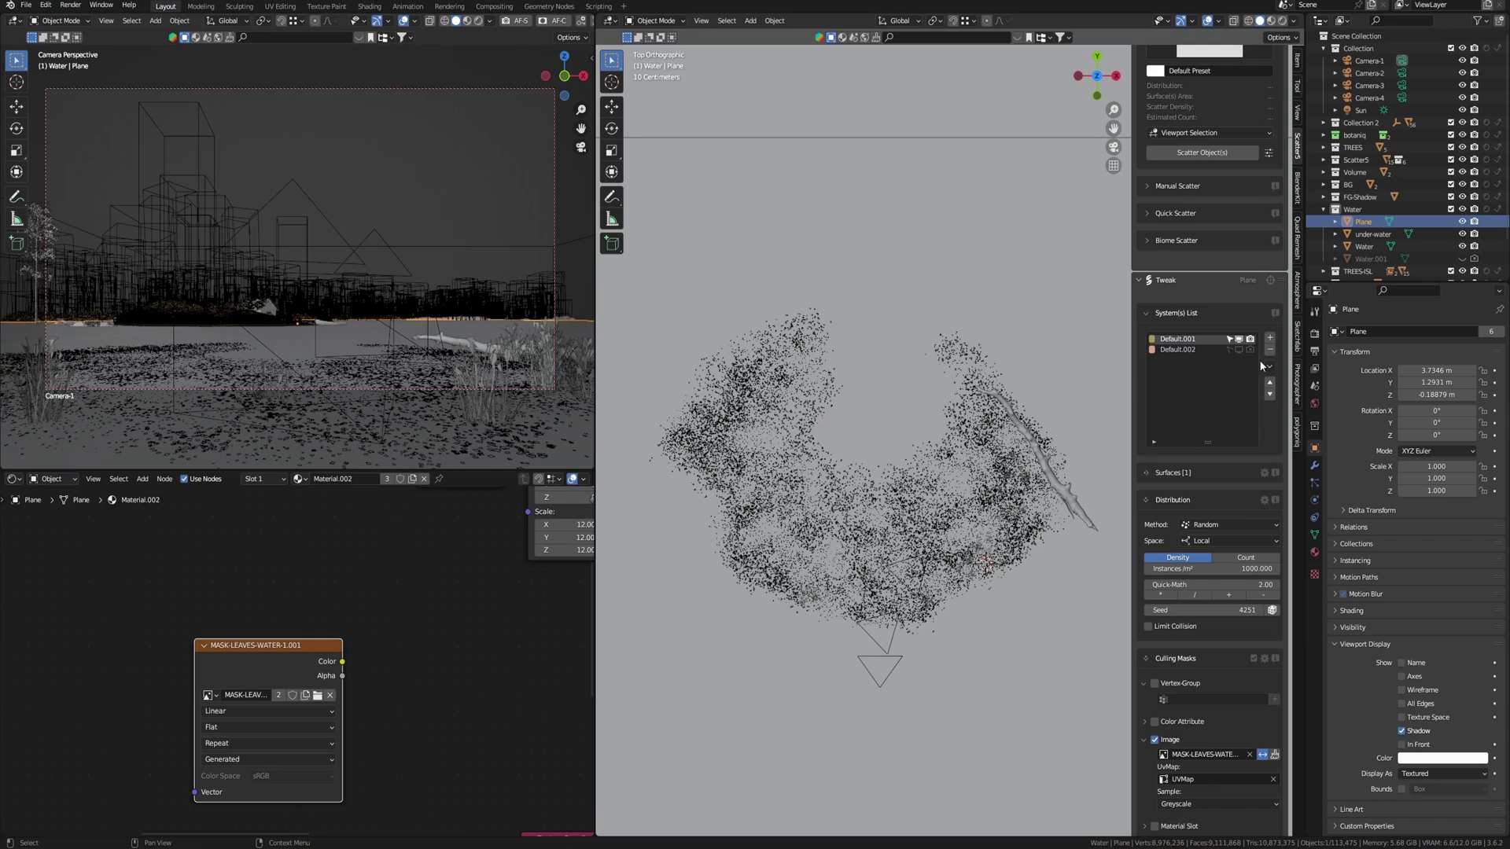
Raise the leaf Plane on Z to -0.096505 m, hide it, and close the sidebar.
{"action": "left_click", "coordinate": [1365, 247]}
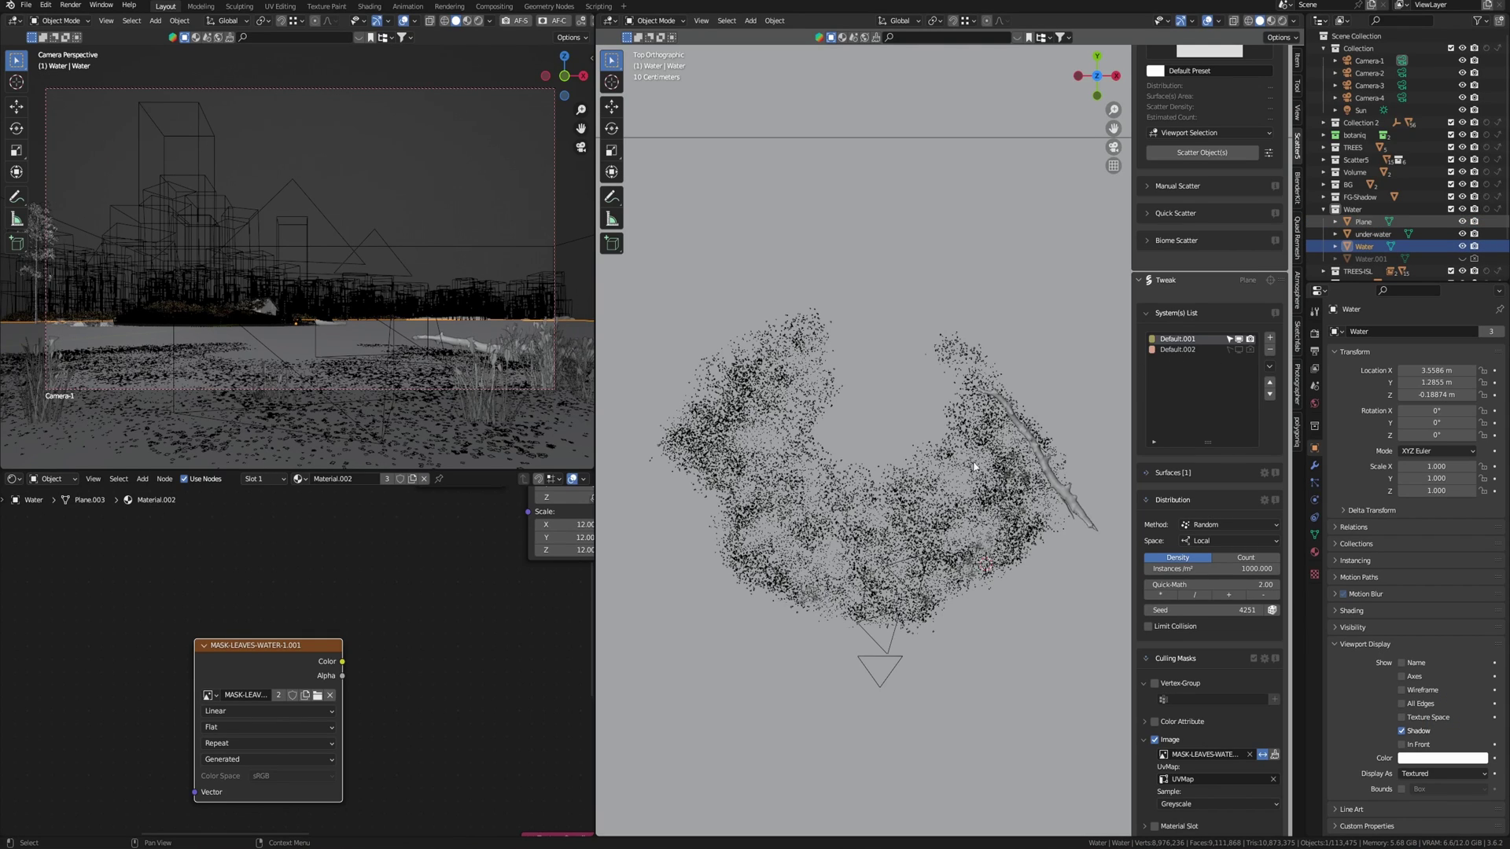
{"action": "left_click", "coordinate": [896, 501]}
{"action": "left_click_drag", "start_coordinate": [312, 228], "coordinate": [316, 247]}
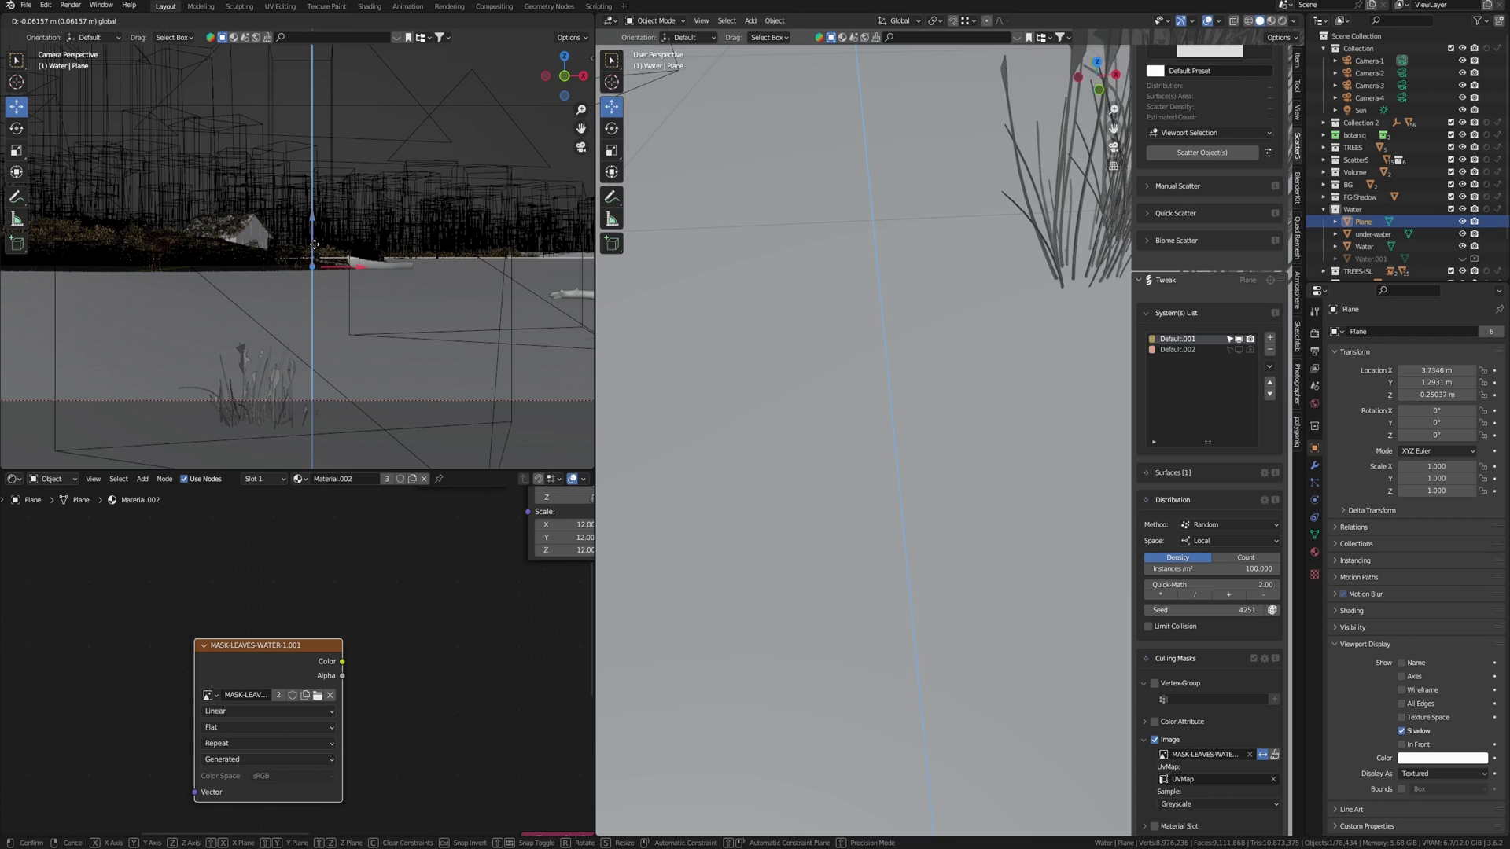
{"action": "left_click_drag", "start_coordinate": [314, 245], "coordinate": [315, 238]}
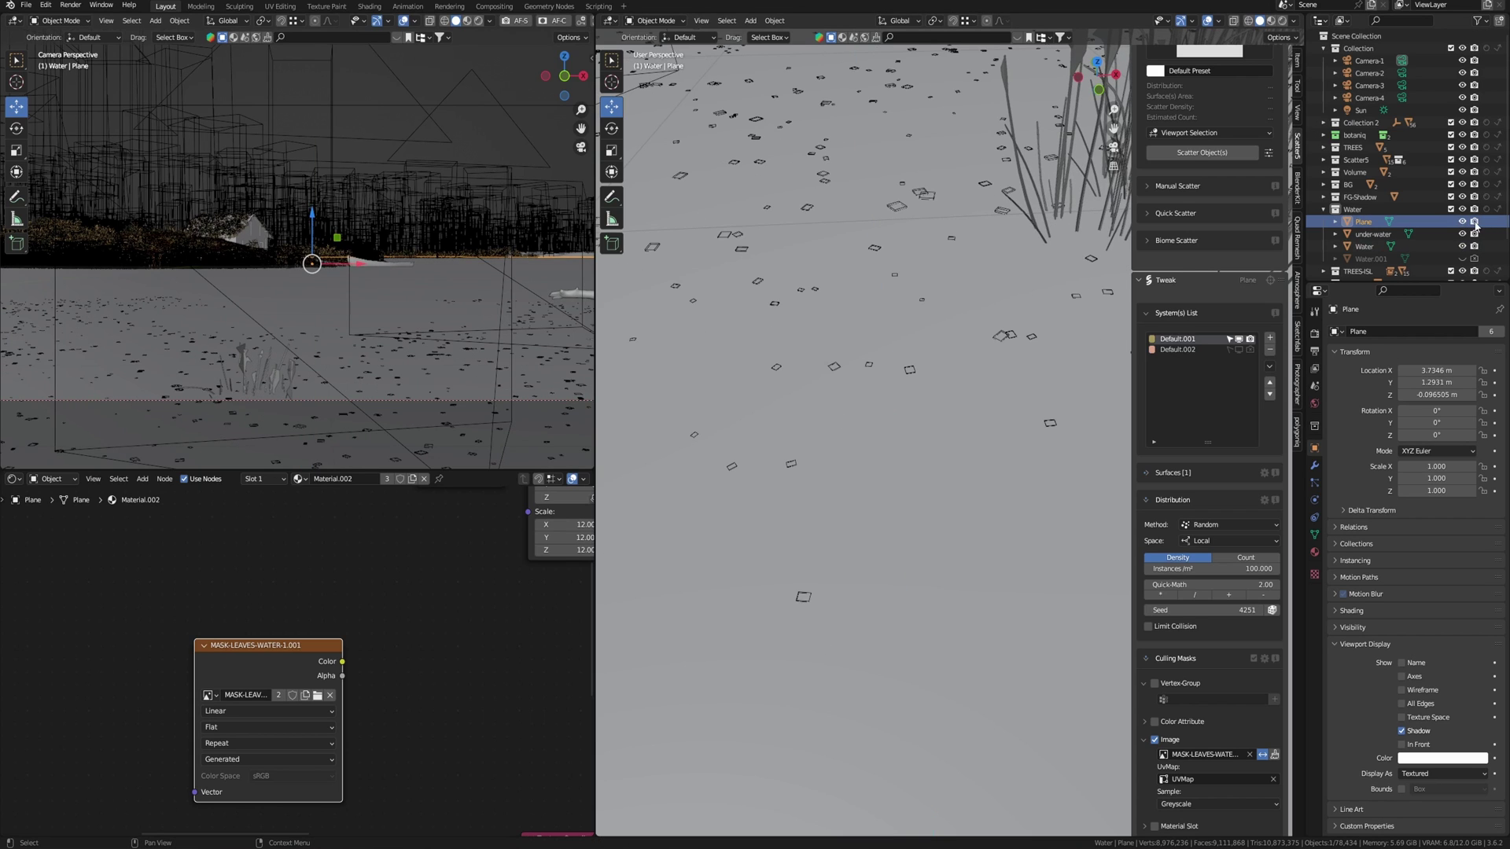
{"action": "key", "text": "h"}
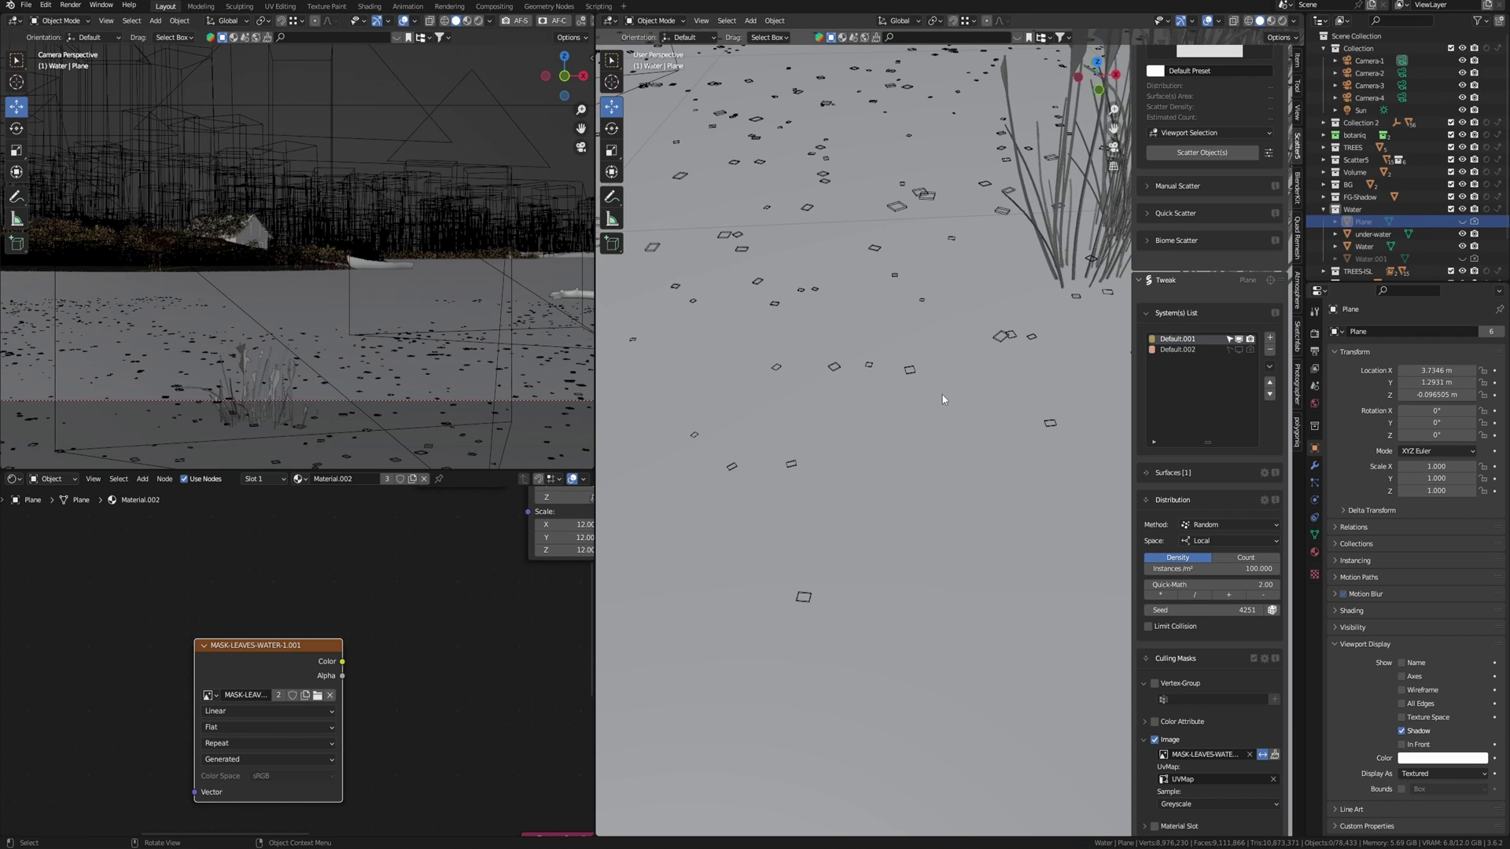
{"action": "middle_click_drag", "start_coordinate": [942, 394], "coordinate": [967, 377]}
{"action": "key", "text": "n"}
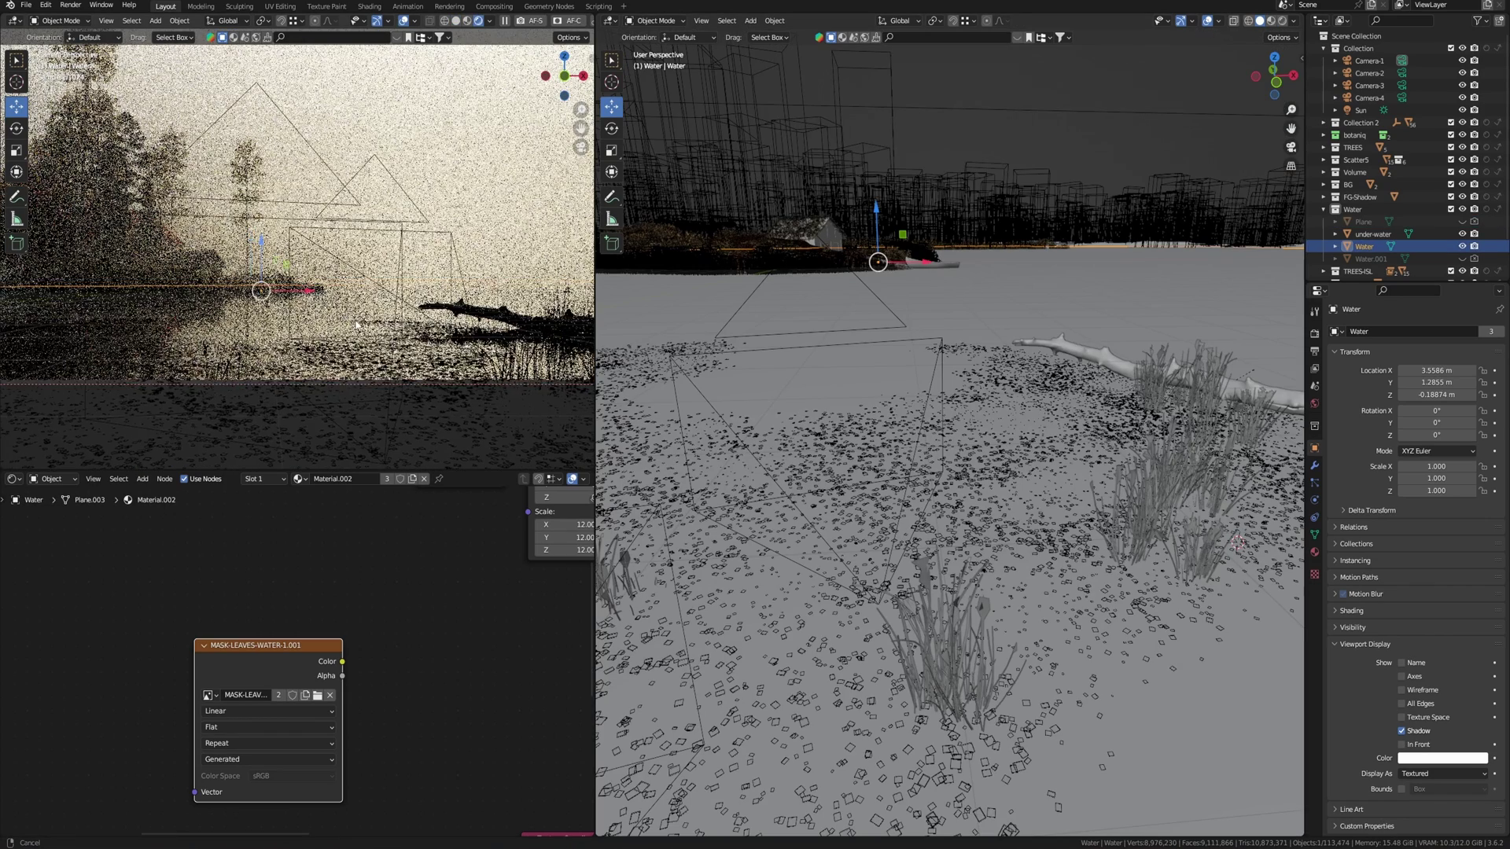
Turn off overlays and pan and zoom until the whole foggy lake render fits the view.
{"action": "left_click", "coordinate": [403, 21]}
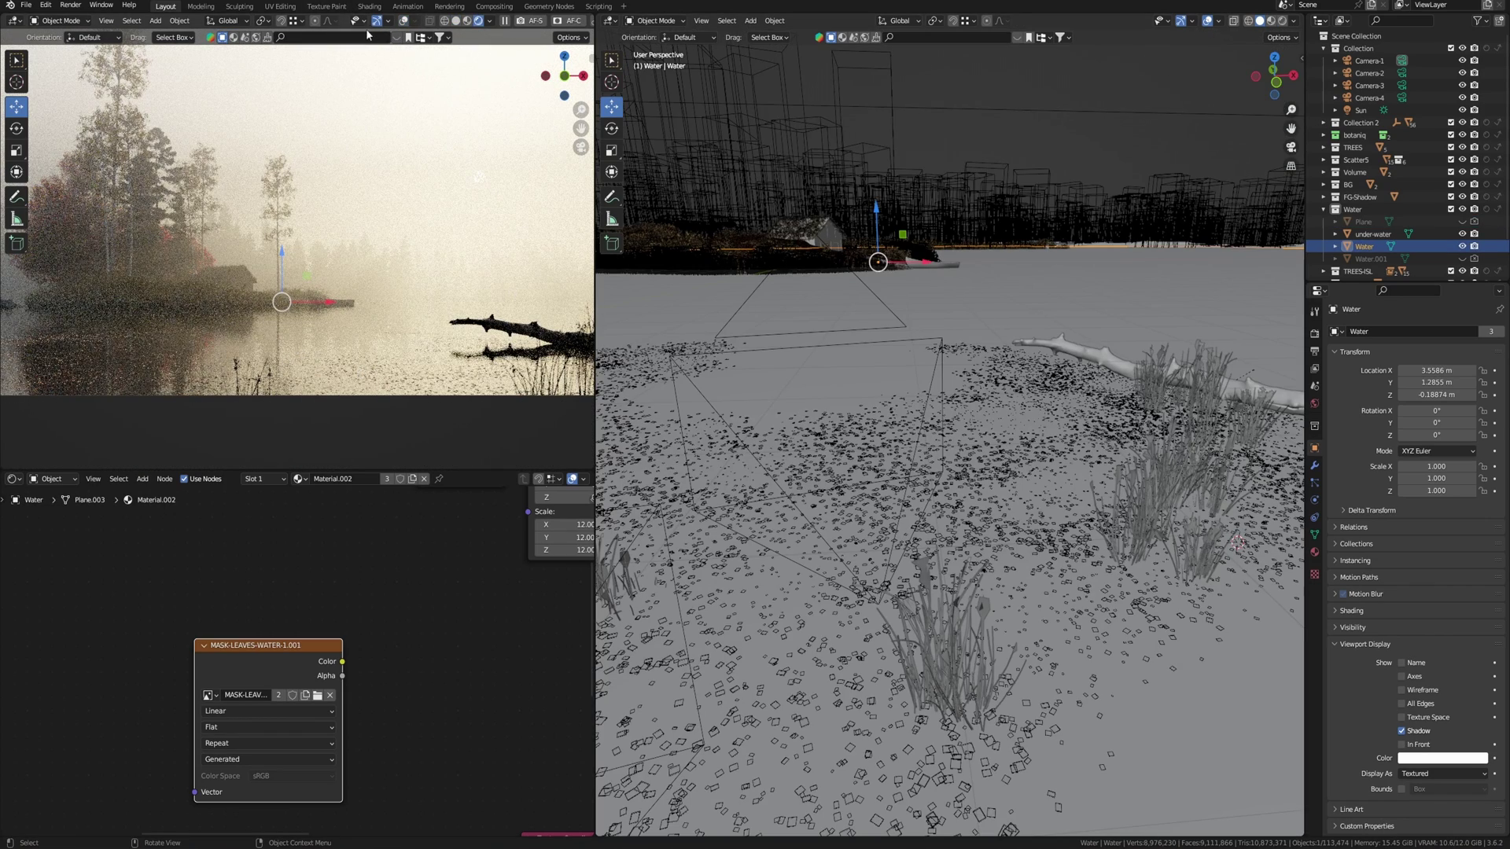
{"action": "scroll", "coordinate": [320, 316], "scroll_direction": "up", "scroll_amount": 2}
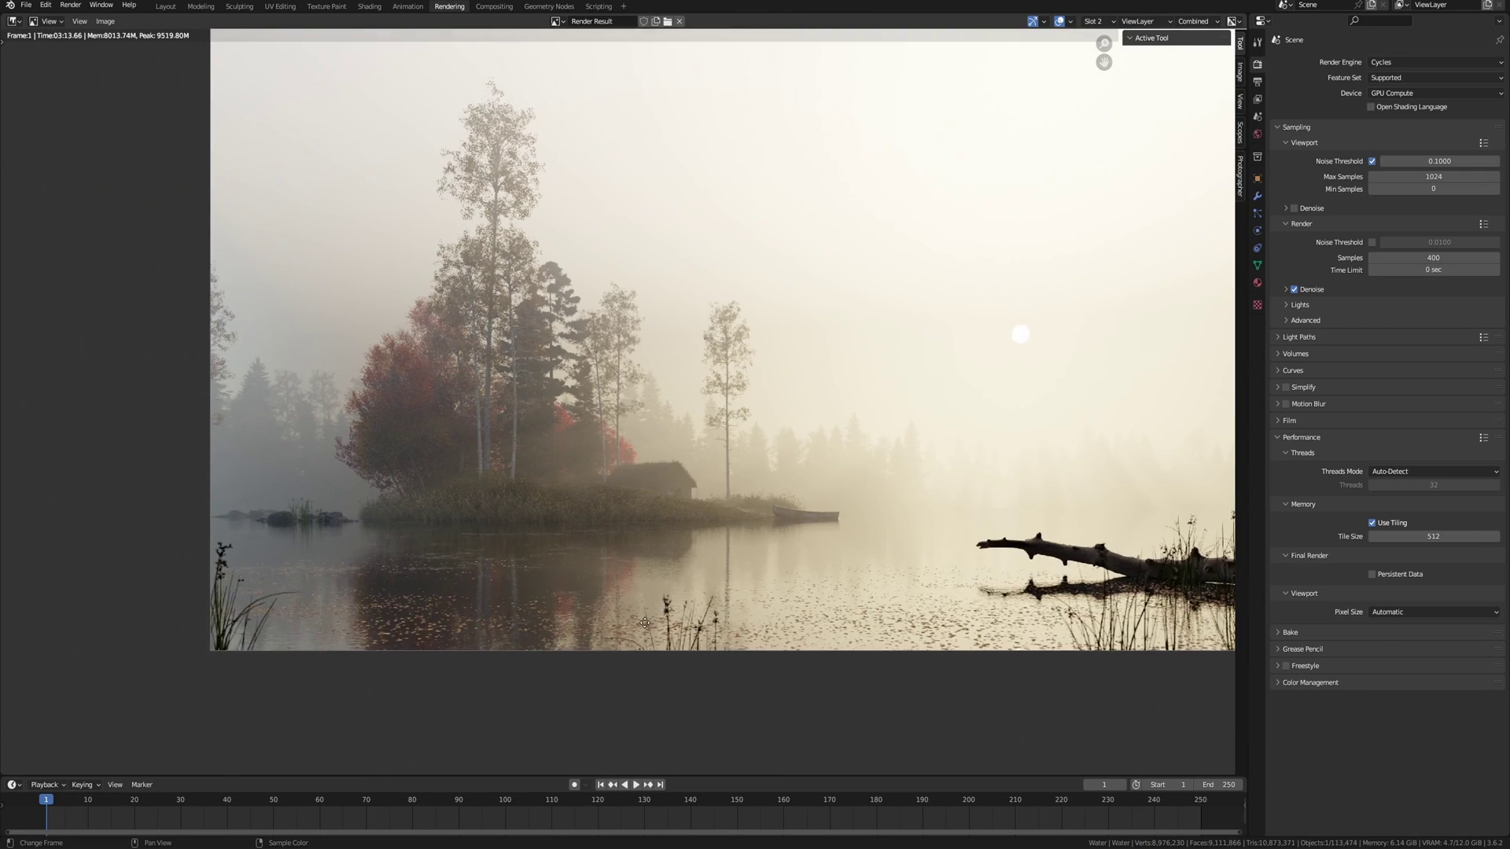
{"action": "scroll", "coordinate": [609, 629], "scroll_direction": "up", "scroll_amount": 3}
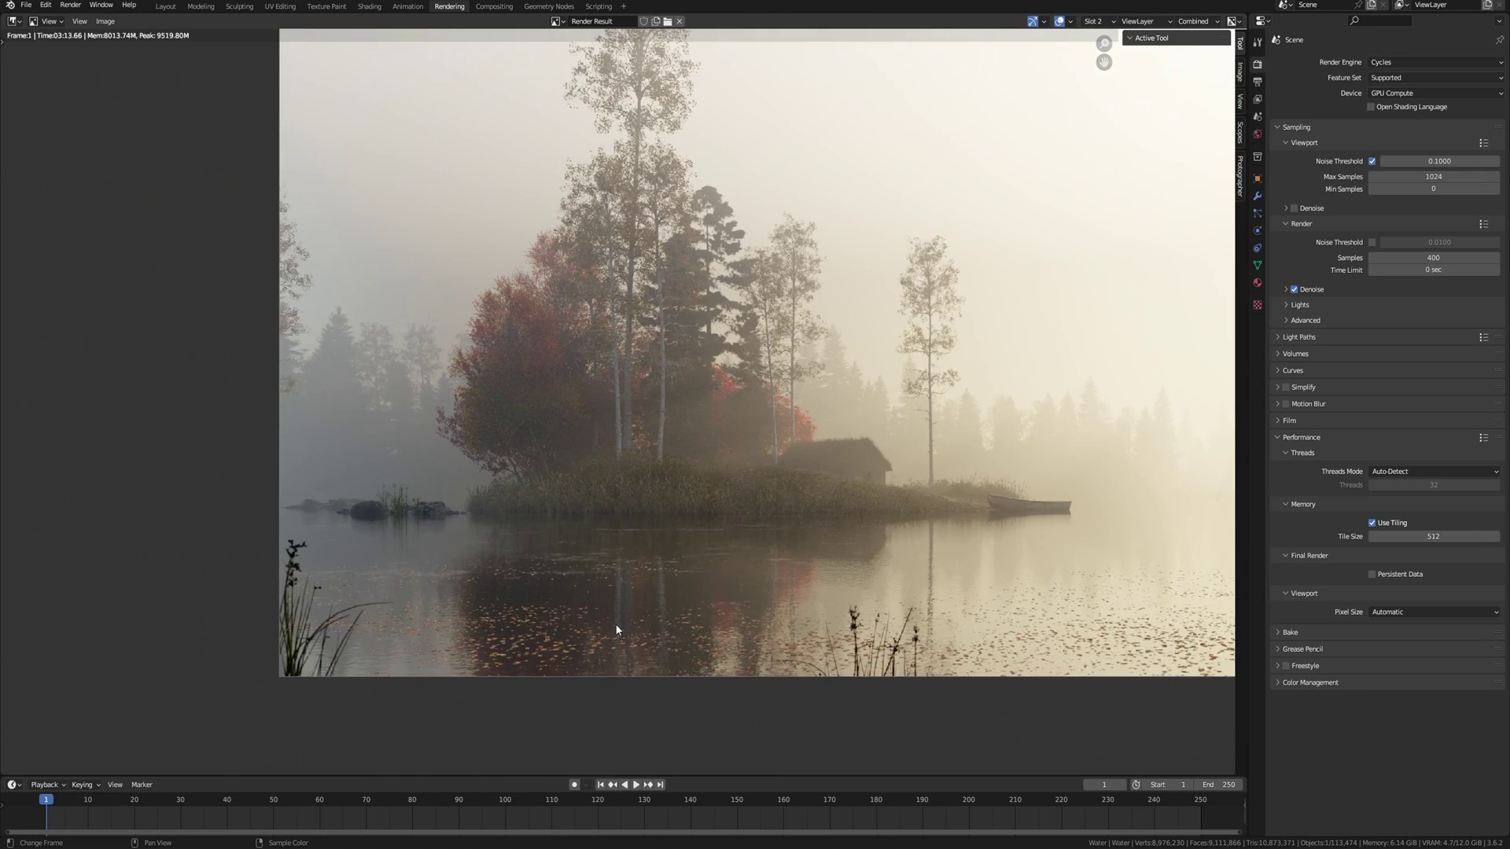
{"action": "middle_click_drag", "start_coordinate": [599, 634], "coordinate": [683, 629]}
{"action": "scroll", "coordinate": [970, 655], "scroll_direction": "down", "scroll_amount": 1}
{"action": "middle_click_drag", "start_coordinate": [895, 602], "coordinate": [938, 669]}
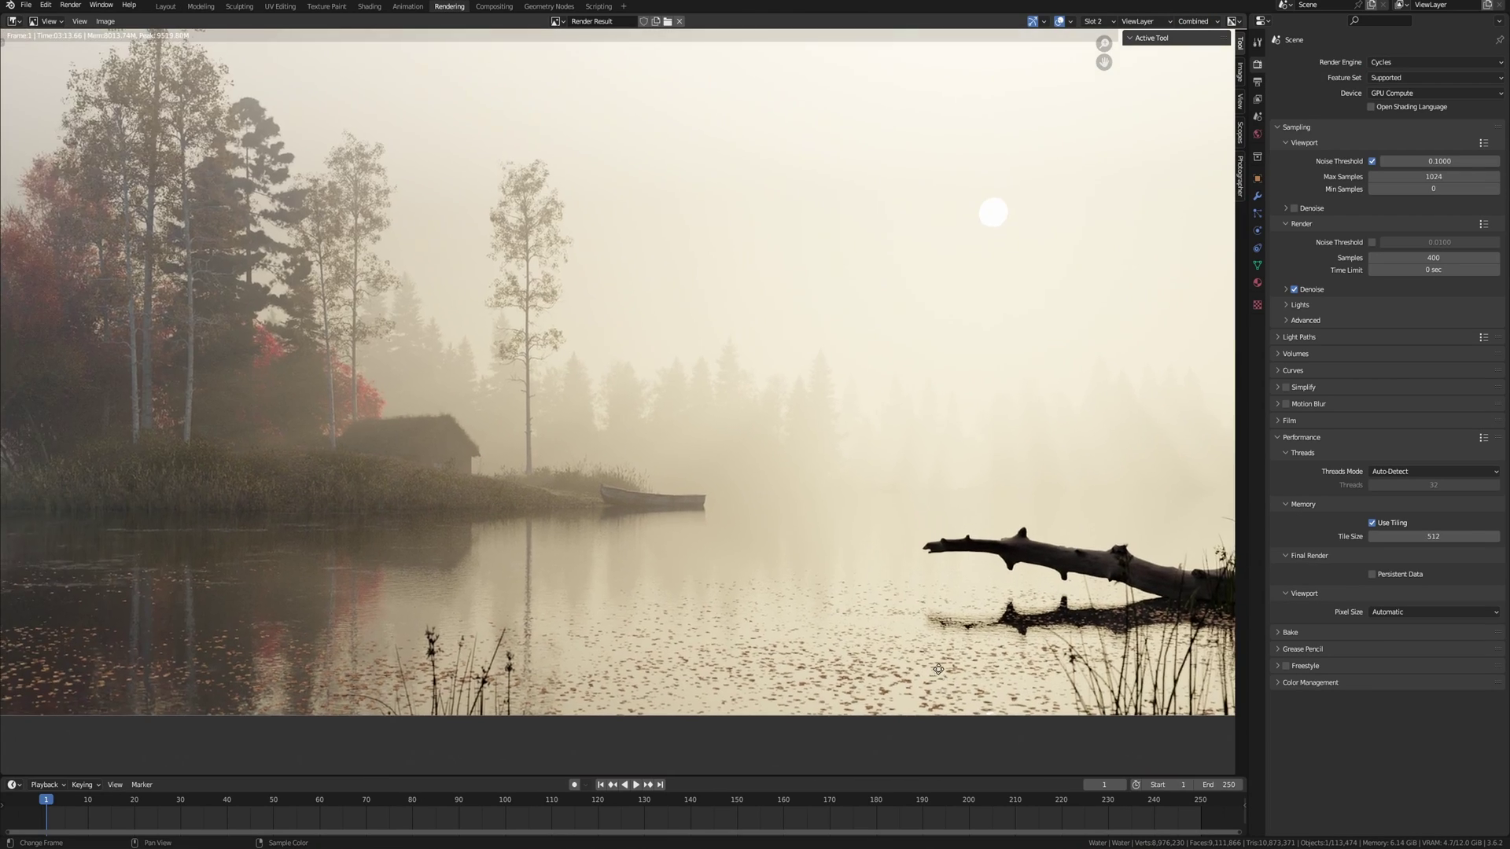
{"action": "scroll", "coordinate": [443, 553], "scroll_direction": "down", "scroll_amount": 1}
{"action": "middle_click_drag", "start_coordinate": [623, 582], "coordinate": [615, 658]}
{"action": "scroll", "coordinate": [646, 592], "scroll_direction": "down", "scroll_amount": 1}
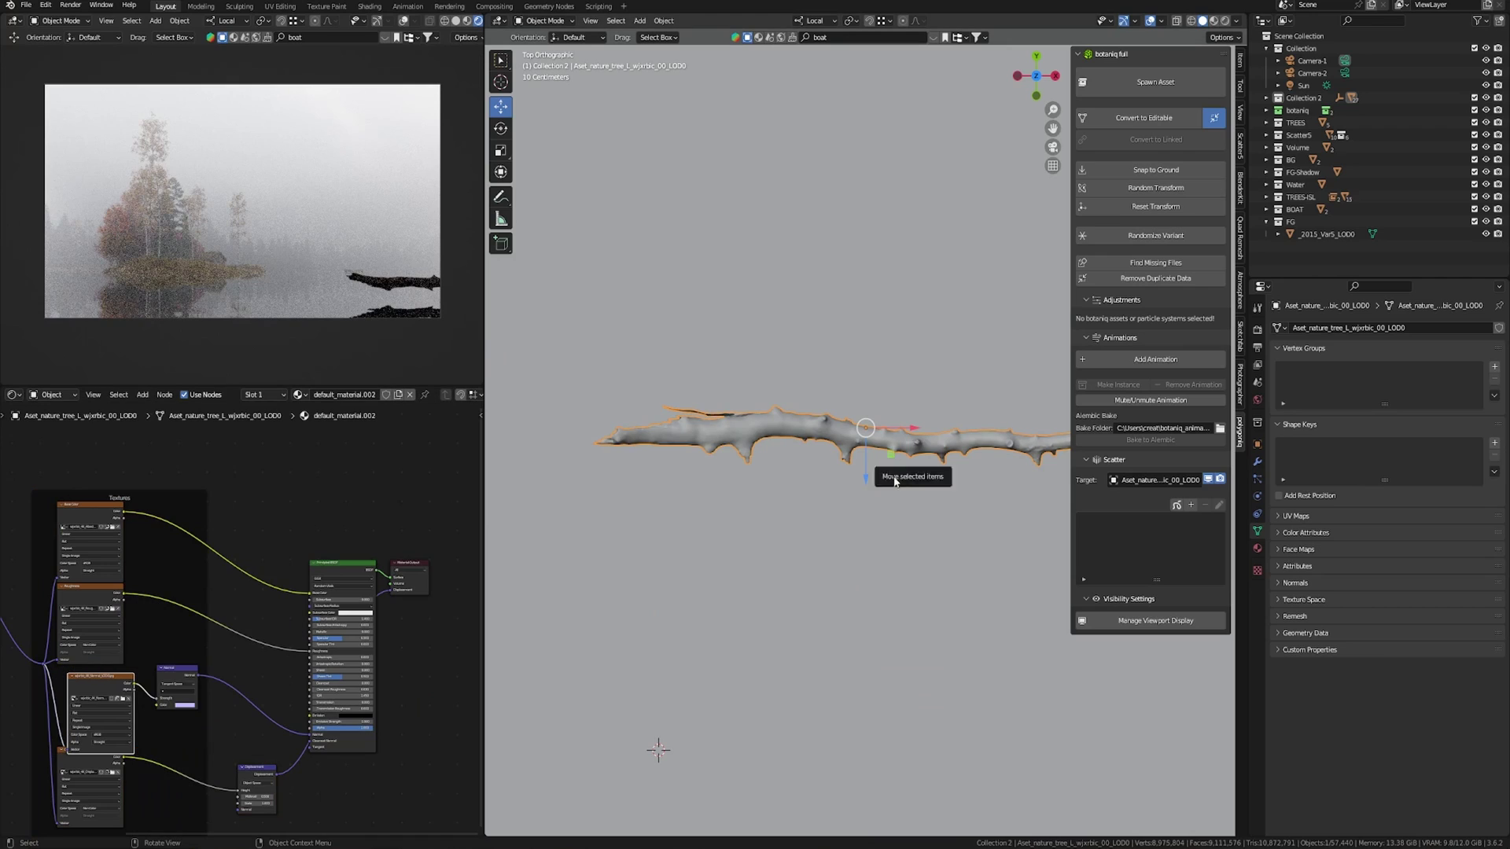
Rotate the floating branch and slide it along its local Y axis.
{"action": "key", "text": "r"}
{"action": "left_click", "coordinate": [739, 376]}
{"action": "middle_click_drag", "start_coordinate": [739, 376], "coordinate": [818, 464]}
{"action": "key", "text": "g"}
{"action": "key", "text": "y"}
{"action": "key", "text": "y"}
{"action": "left_click", "coordinate": [826, 472]}
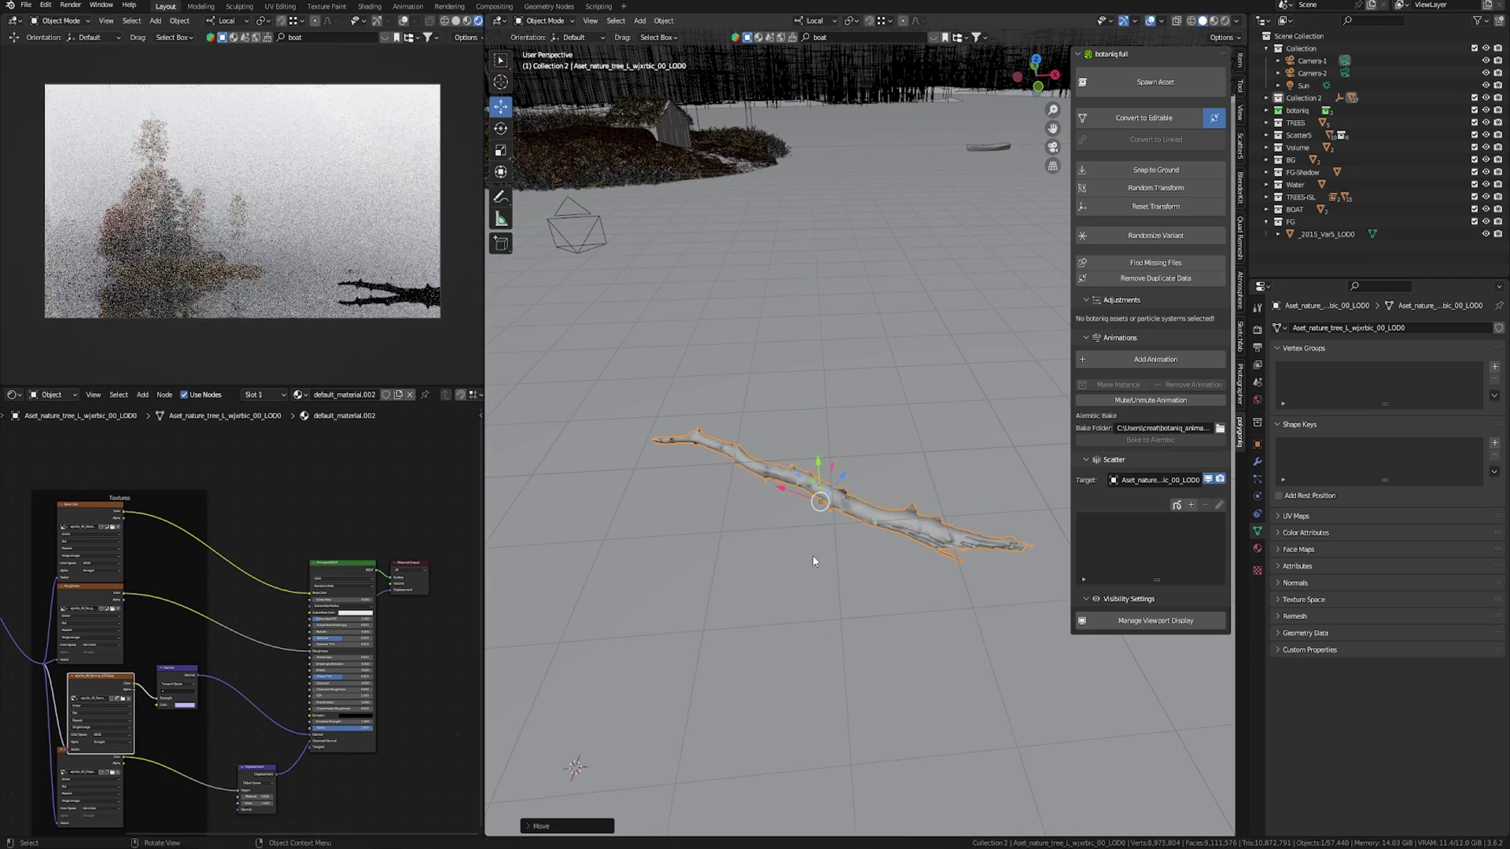
{"action": "key", "text": "KP_7"}
Turn the branch to a steeper angle from top view and shift it further left.
{"action": "key", "text": "r"}
{"action": "left_click", "coordinate": [938, 483]}
{"action": "key", "text": "g"}
{"action": "left_click", "coordinate": [931, 487]}
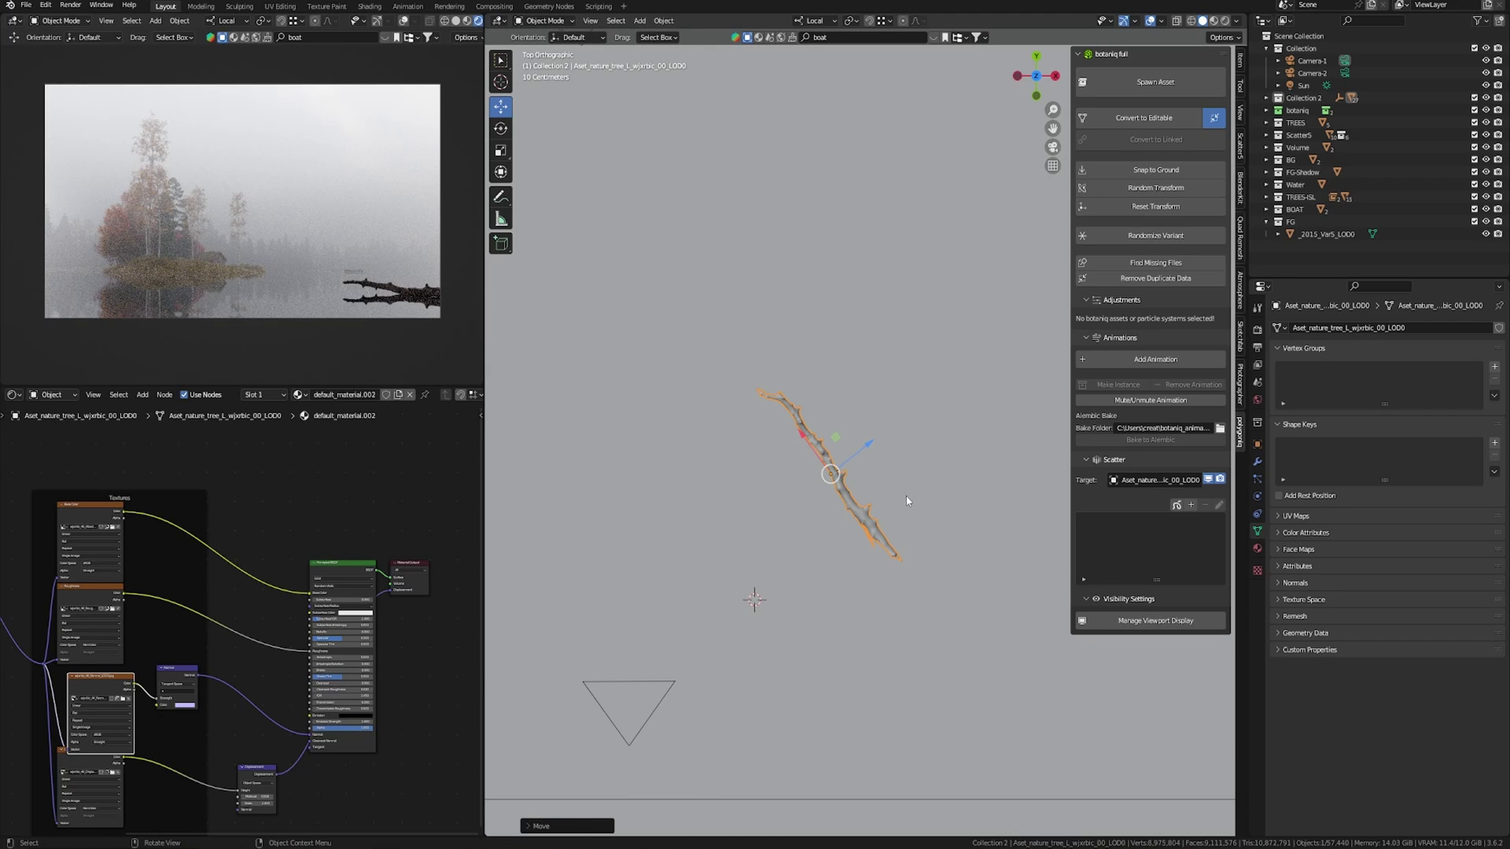
{"action": "scroll", "coordinate": [931, 486], "scroll_direction": "down", "scroll_amount": 1}
{"action": "key", "text": "g"}
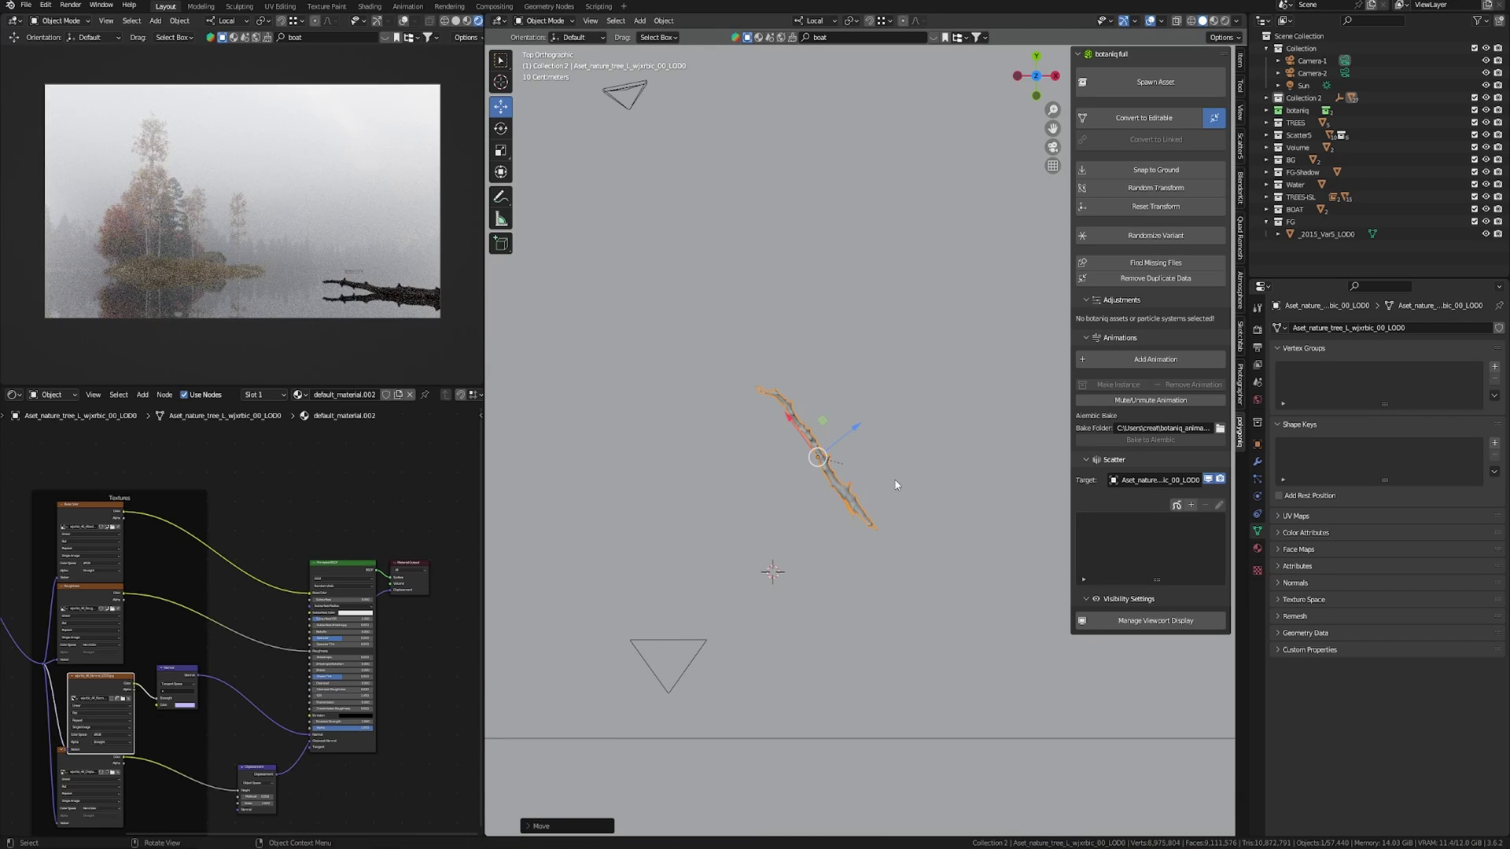
{"action": "scroll", "coordinate": [895, 487], "scroll_direction": "down", "scroll_amount": 5}
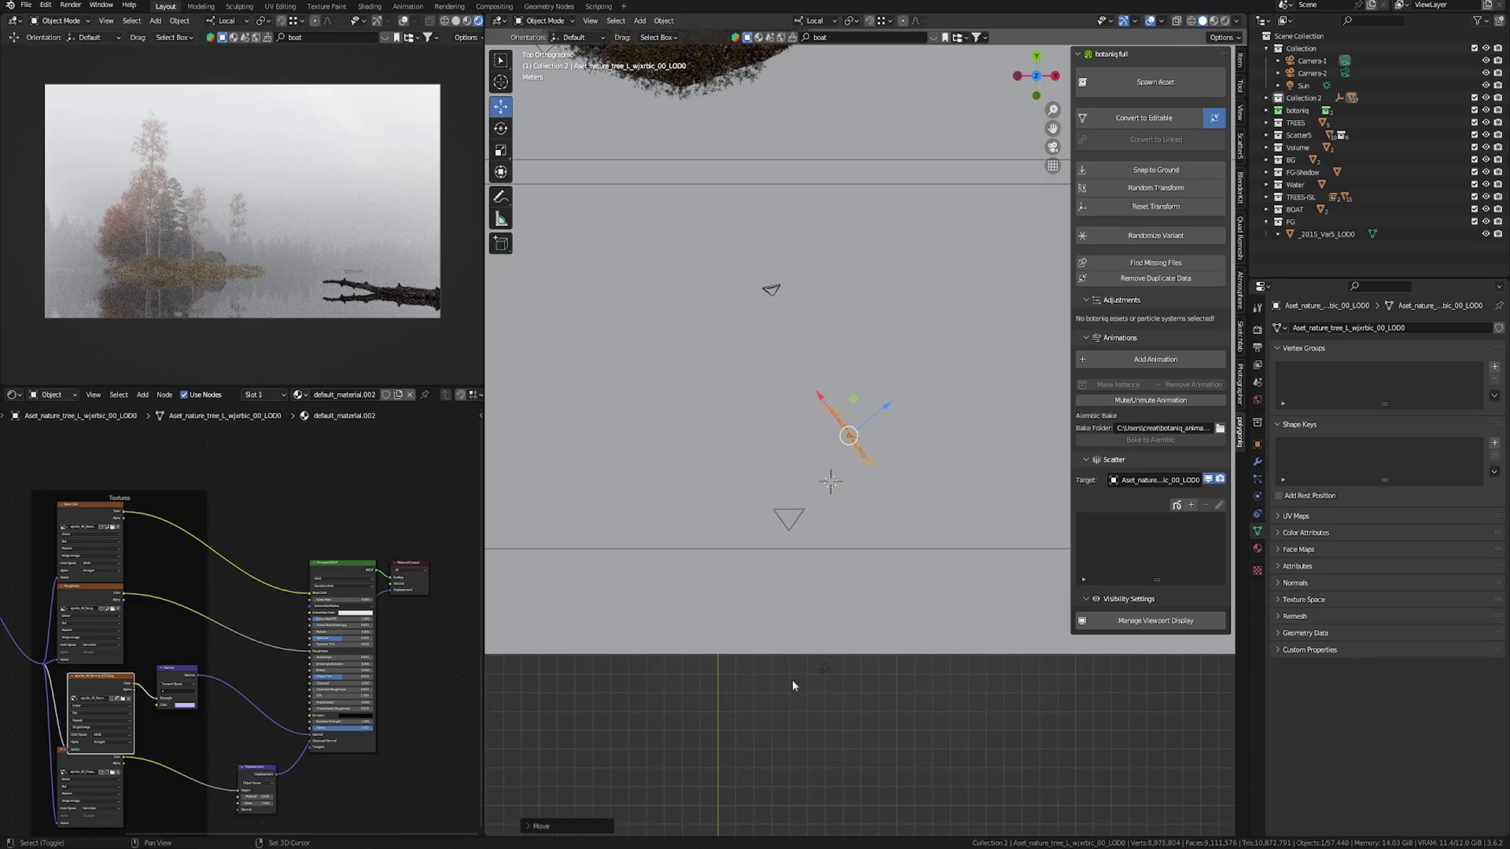
{"action": "left_click", "coordinate": [878, 381]}
{"action": "middle_click_drag", "start_coordinate": [878, 381], "coordinate": [852, 578]}
{"action": "scroll", "coordinate": [795, 382], "scroll_direction": "up", "scroll_amount": 5}
Switch Transform Orientation to Global and lower the grass clump along Z onto the ground.
{"action": "key", "text": "g"}
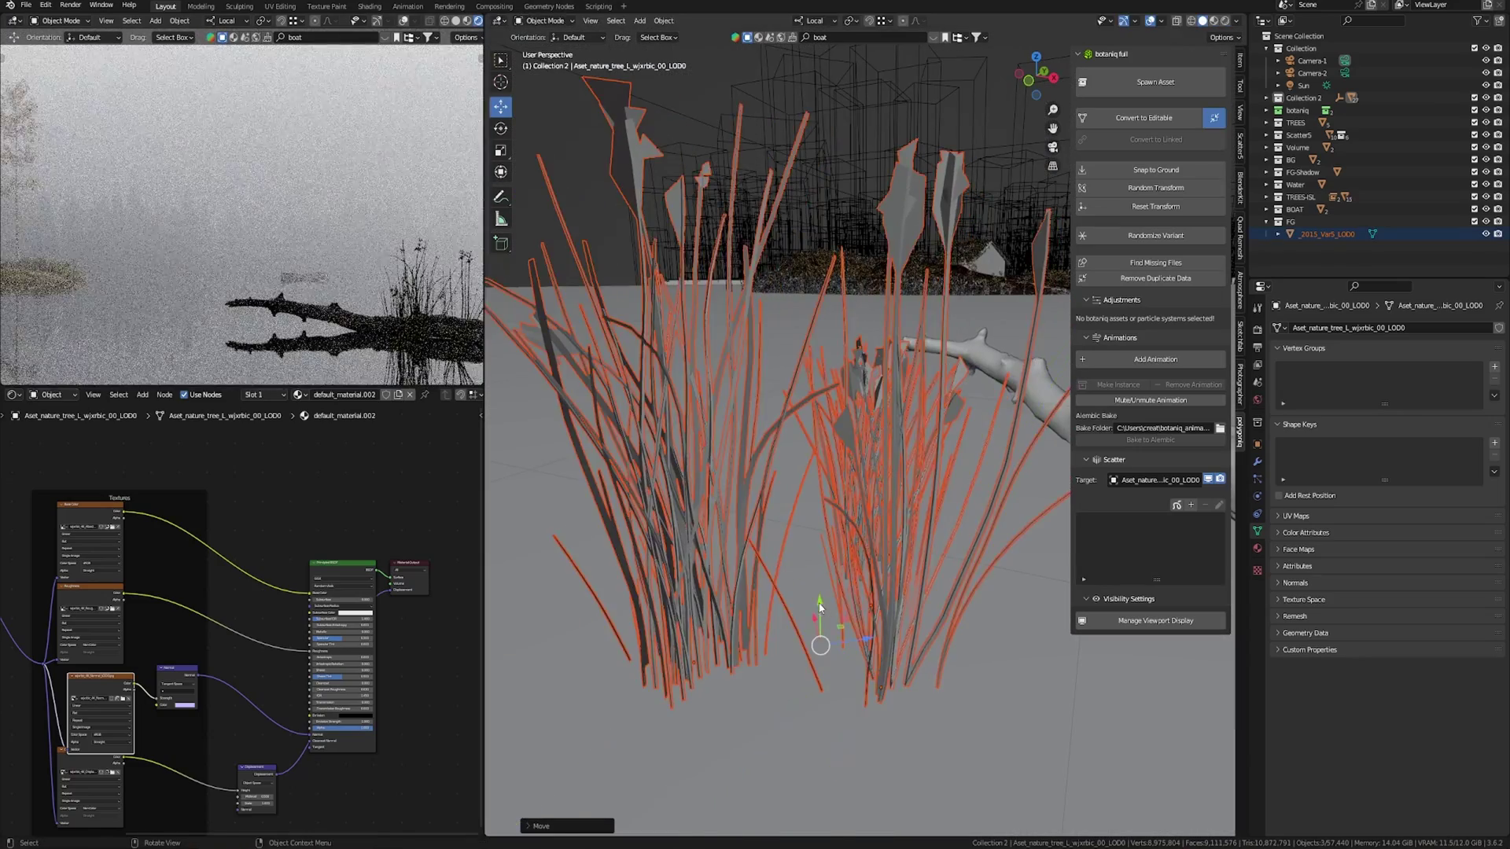
{"action": "key", "text": "Escape"}
{"action": "scroll", "coordinate": [822, 605], "scroll_direction": "down", "scroll_amount": 4}
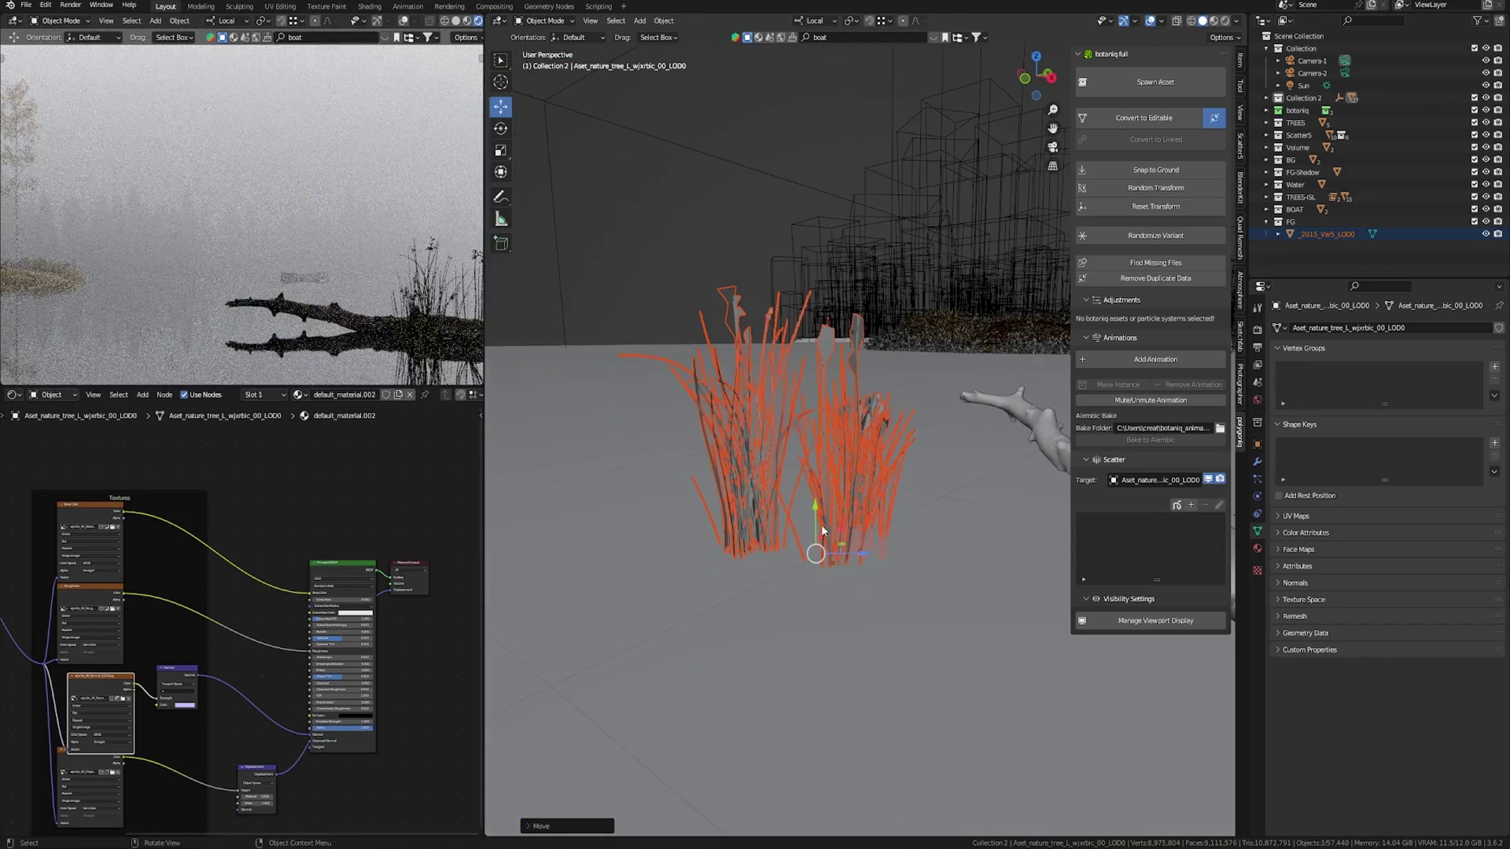
{"action": "left_click", "coordinate": [814, 20]}
{"action": "left_click", "coordinate": [794, 55]}
{"action": "key", "text": "g"}
{"action": "key", "text": "z"}
{"action": "left_click", "coordinate": [832, 558]}
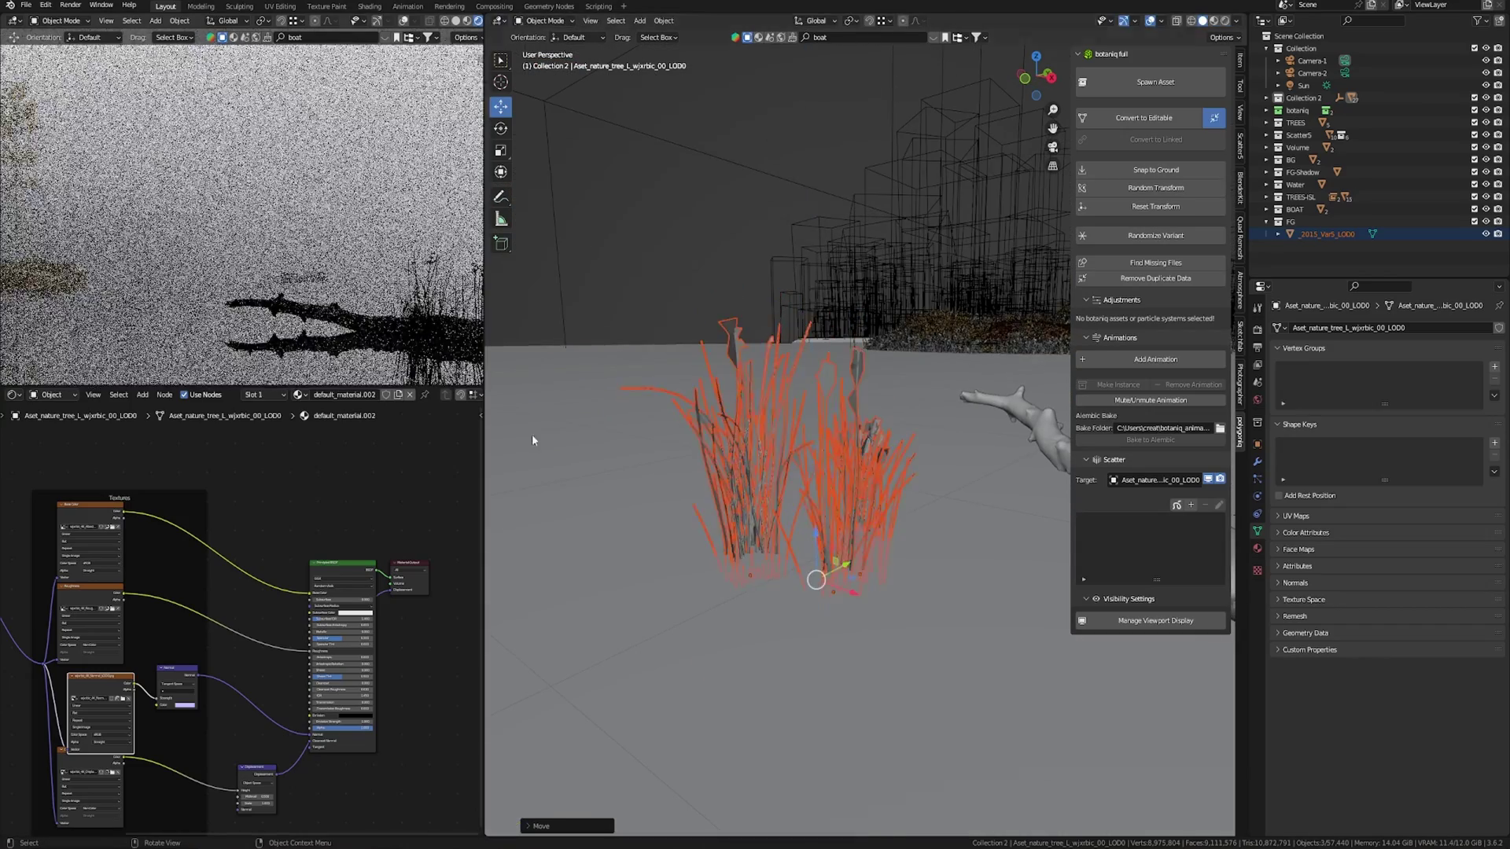
{"action": "middle_click_drag", "start_coordinate": [832, 559], "coordinate": [895, 487], "text": "alt"}
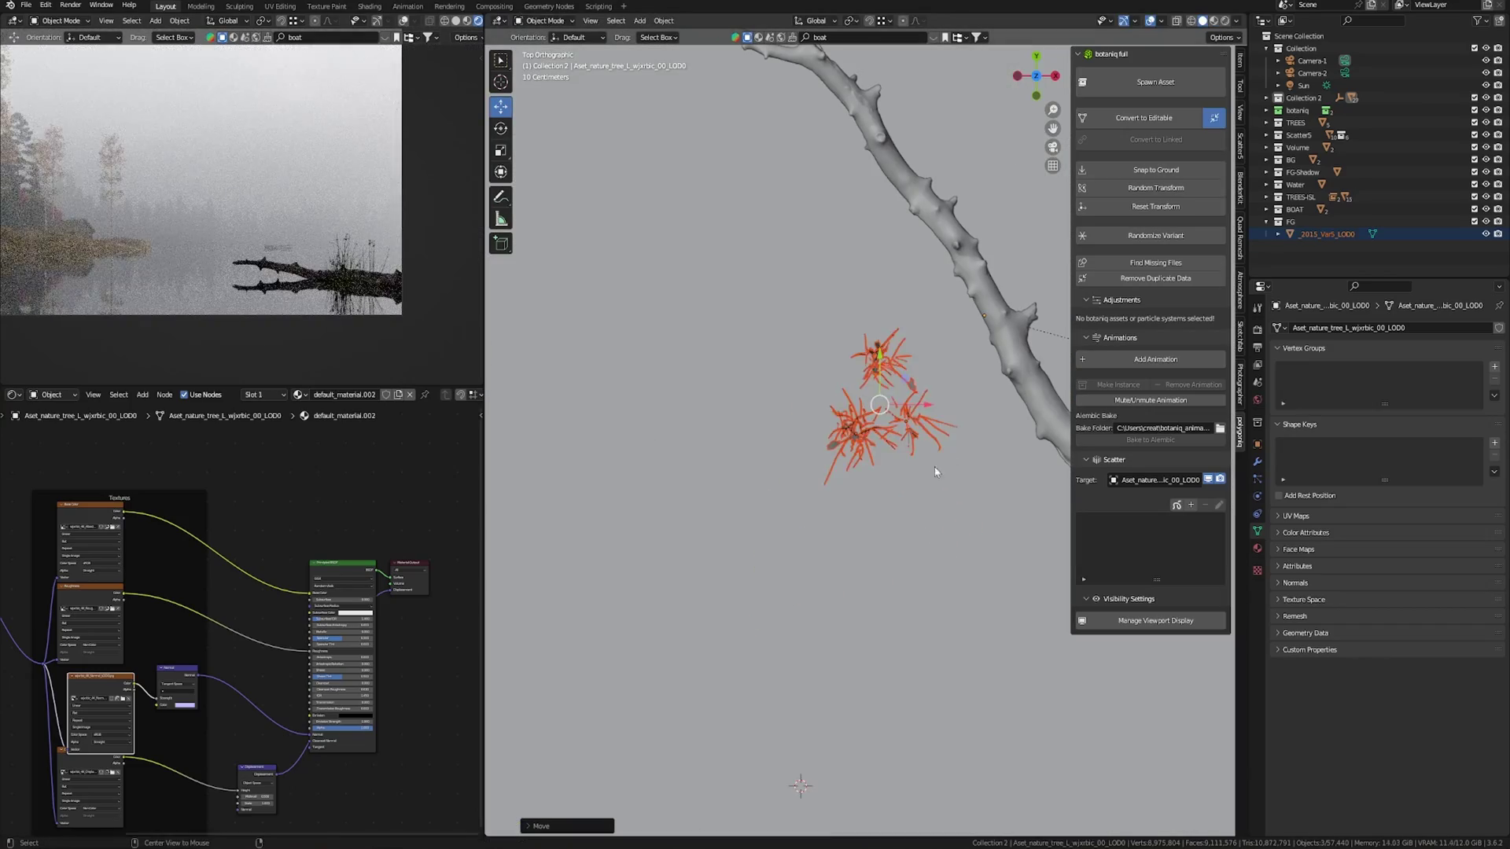
{"action": "left_click", "coordinate": [895, 487]}
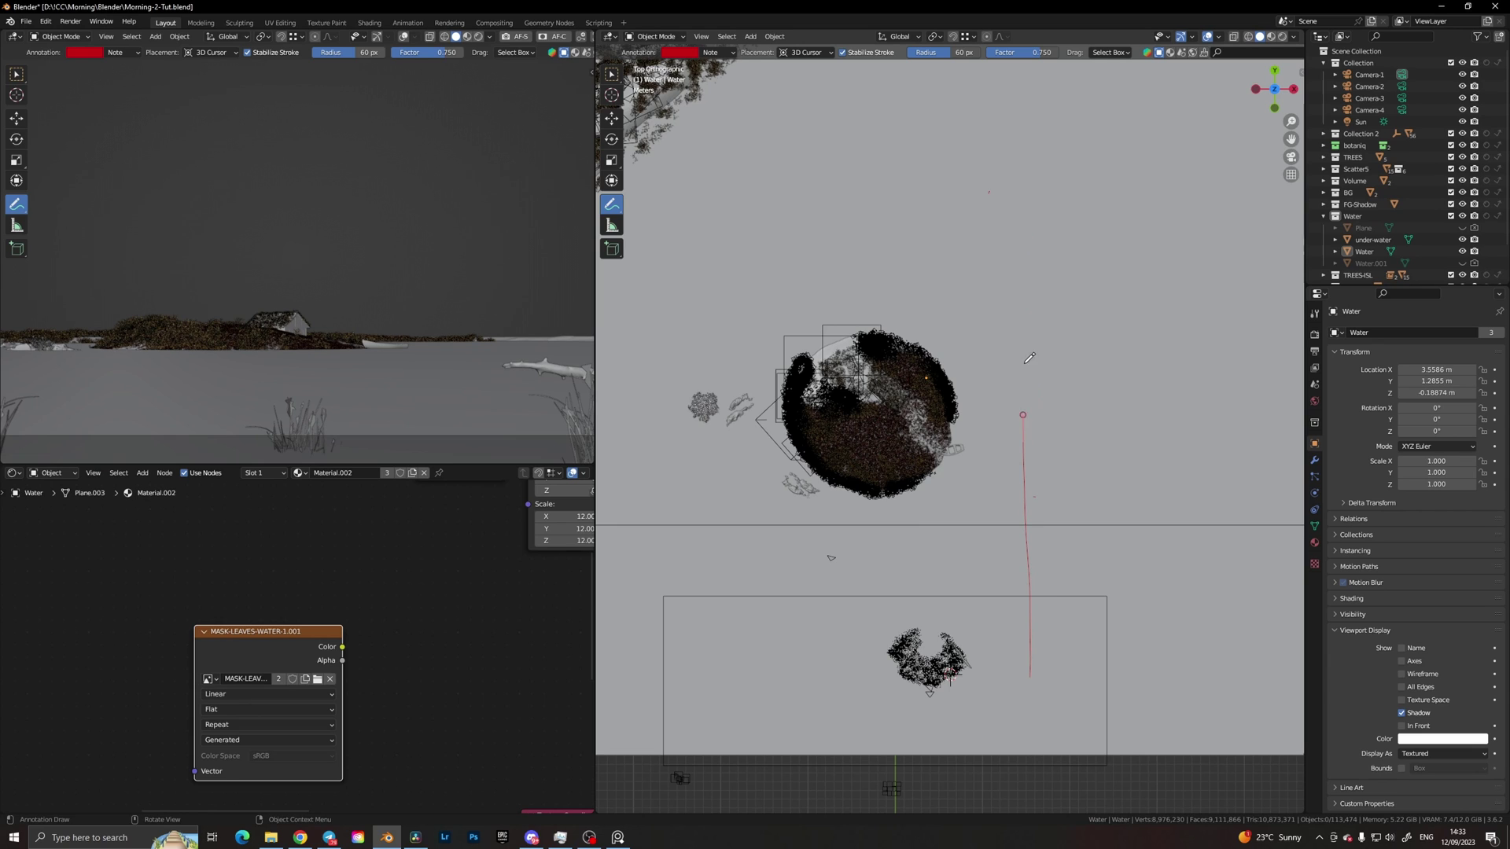
Move the fallen branch along its local X axis, then restore Global orientation.
{"action": "left_click_drag", "start_coordinate": [1027, 670], "coordinate": [1048, 666]}
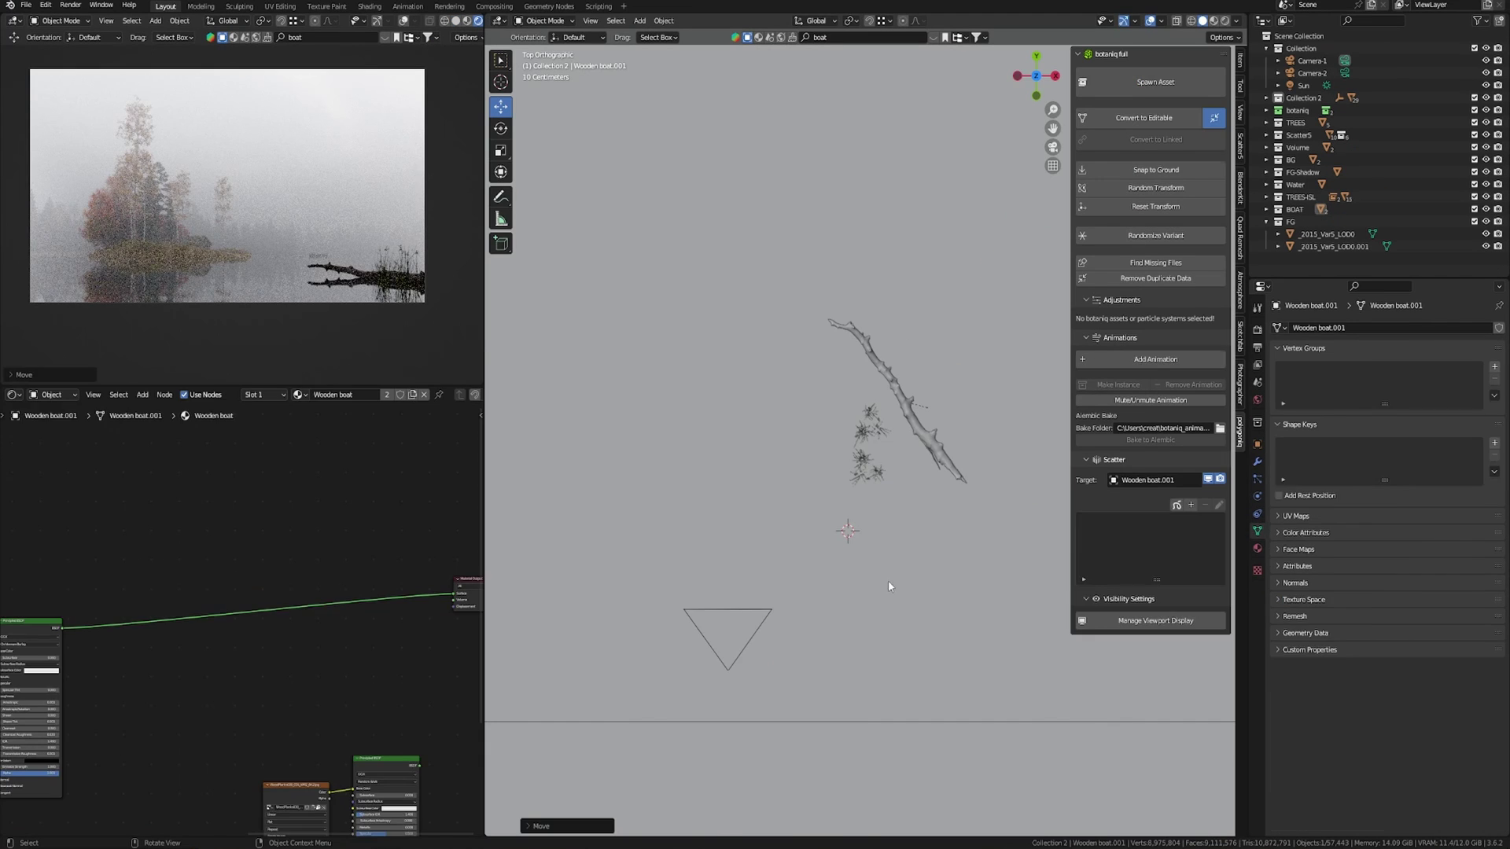
{"action": "key", "text": "r"}
{"action": "key", "text": "Escape"}
{"action": "left_click", "coordinate": [897, 409]}
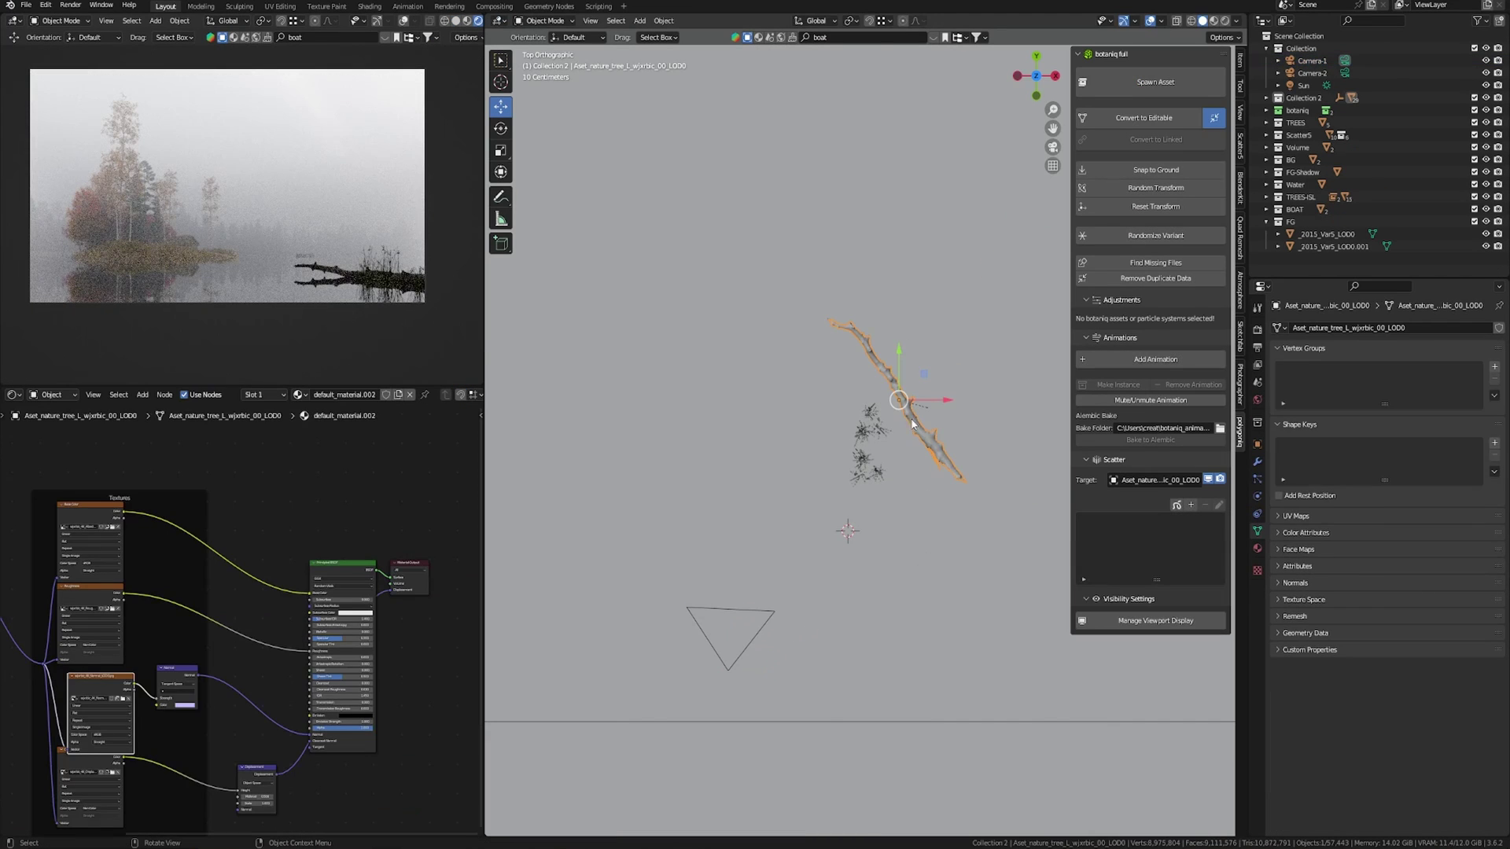
{"action": "left_click", "coordinate": [786, 20]}
{"action": "left_click", "coordinate": [787, 67]}
{"action": "key", "text": "g"}
{"action": "key", "text": "x"}
{"action": "right_click", "coordinate": [891, 383]}
{"action": "left_click", "coordinate": [810, 21]}
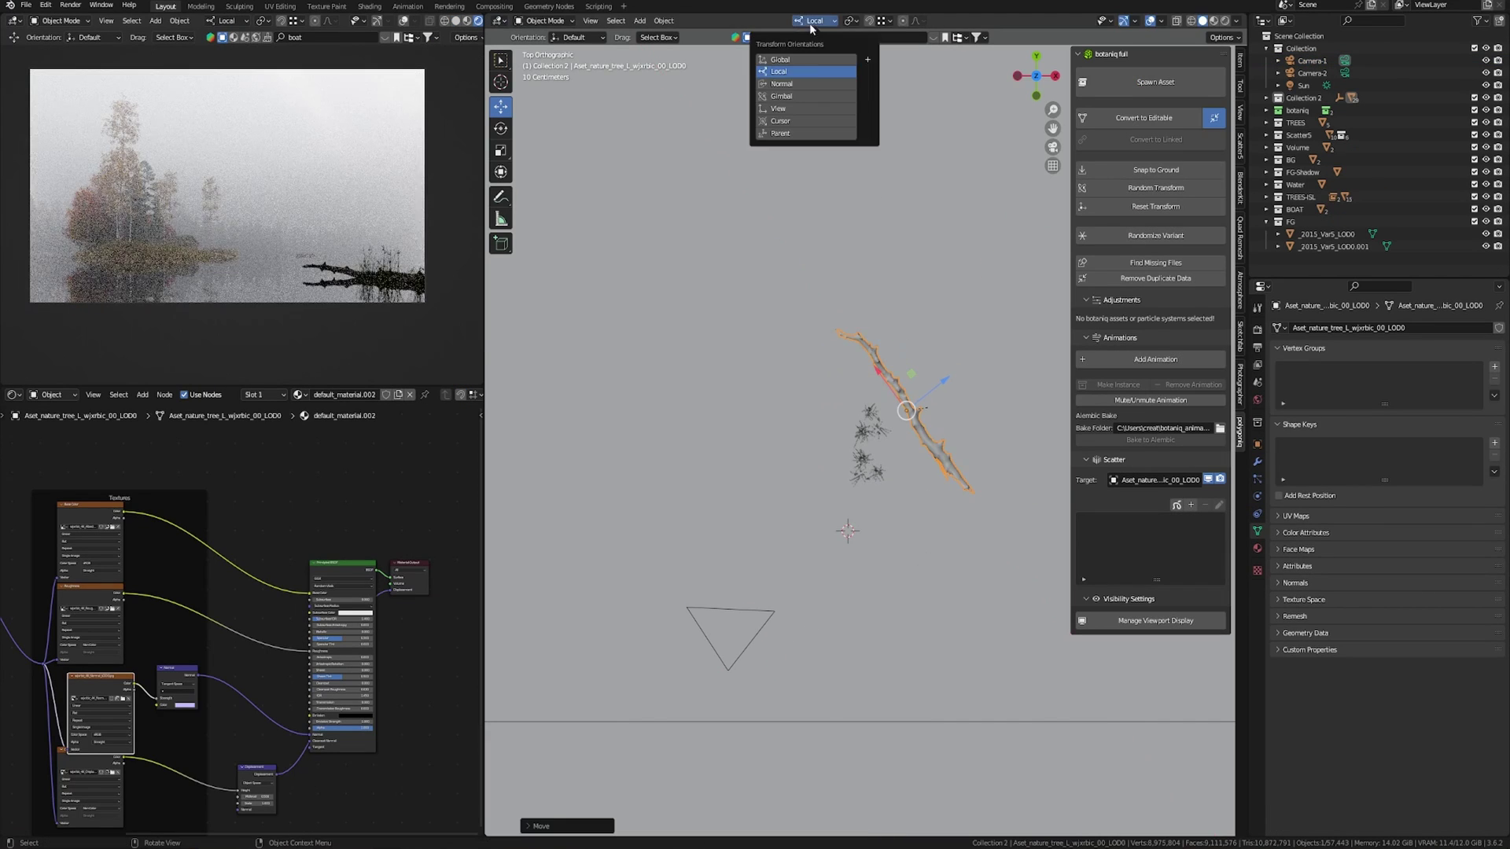
{"action": "left_click", "coordinate": [810, 54]}
Duplicate the two leaf clusters under the branch, then shrink, rotate and reposition the copies.
{"action": "left_click", "coordinate": [862, 460]}
{"action": "left_click_drag", "start_coordinate": [882, 474], "coordinate": [903, 470]}
{"action": "key", "text": "shift+d"}
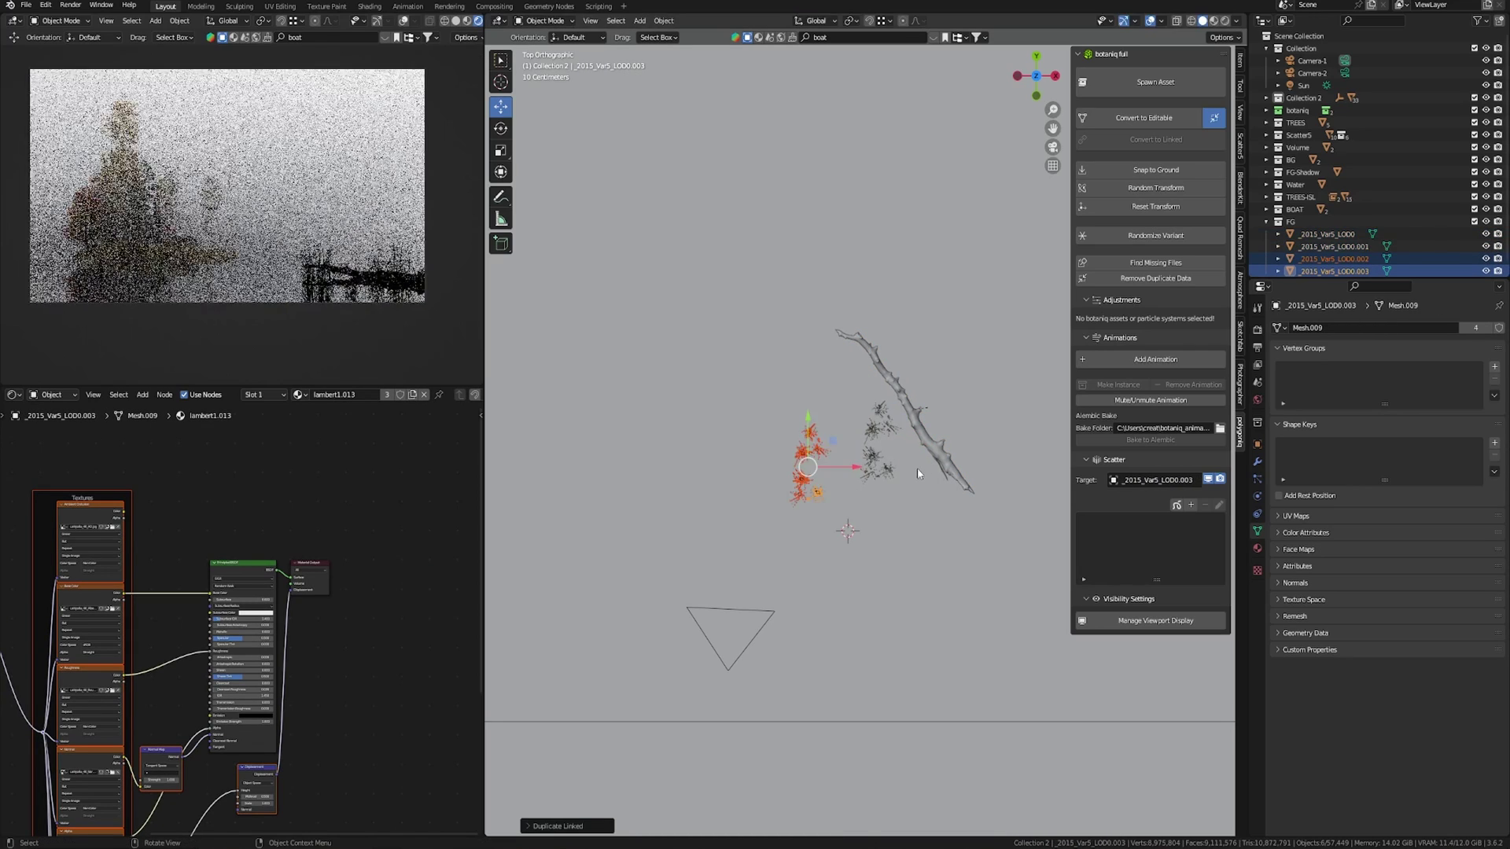
{"action": "left_click", "coordinate": [798, 541]}
{"action": "key", "text": "s"}
{"action": "key", "text": "r"}
{"action": "left_click", "coordinate": [950, 515]}
{"action": "key", "text": "g"}
{"action": "left_click", "coordinate": [958, 512]}
Scale down leaf clusters _c582_Var3_LOD0 and _c582_Var3_LOD0.001, moving the latter higher up the branch.
{"action": "left_click", "coordinate": [872, 429]}
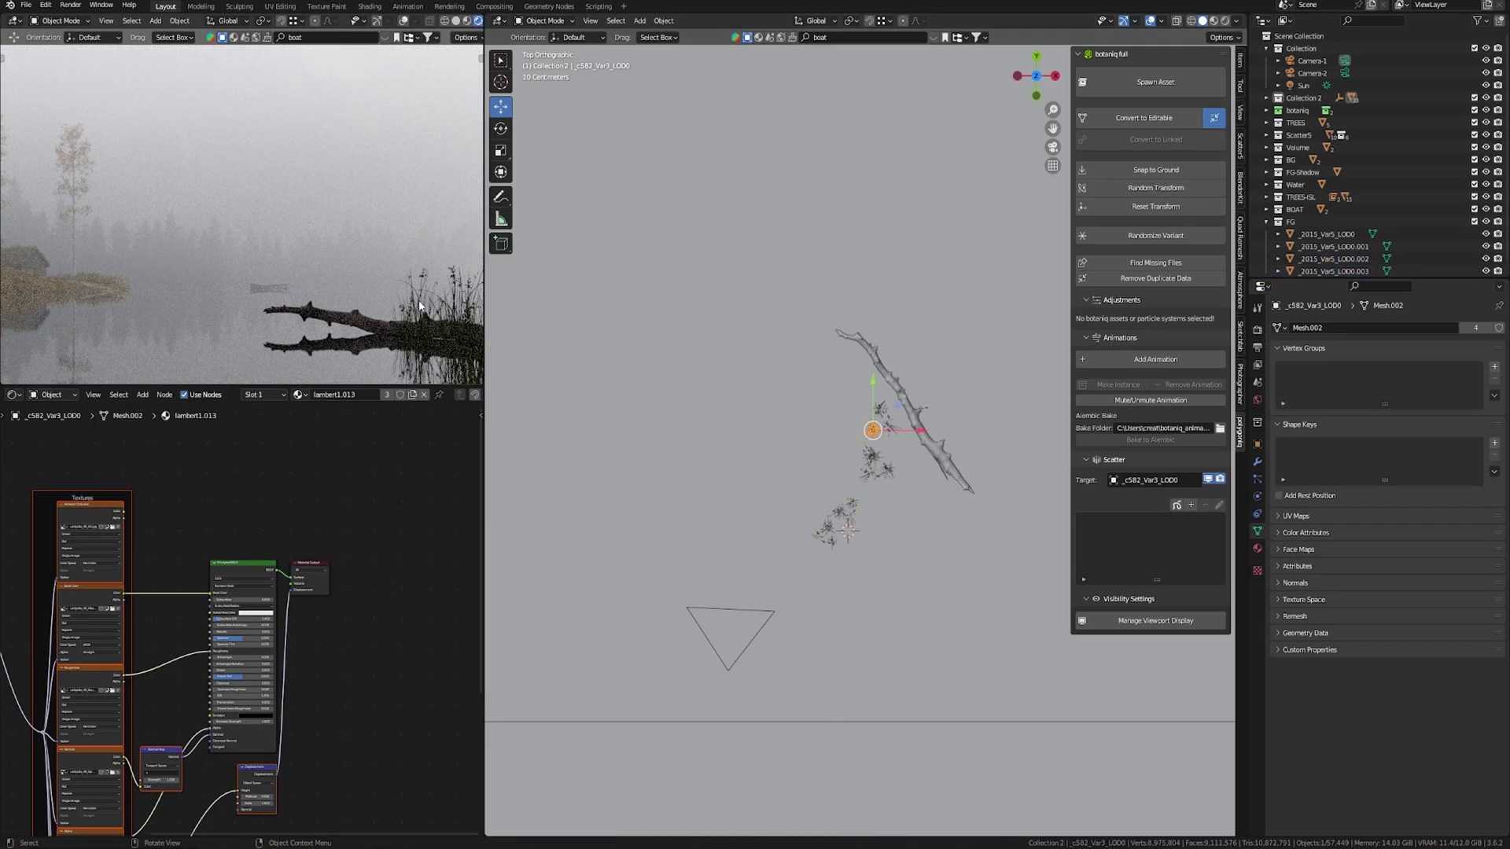
{"action": "key", "text": "s"}
{"action": "left_click", "coordinate": [928, 507]}
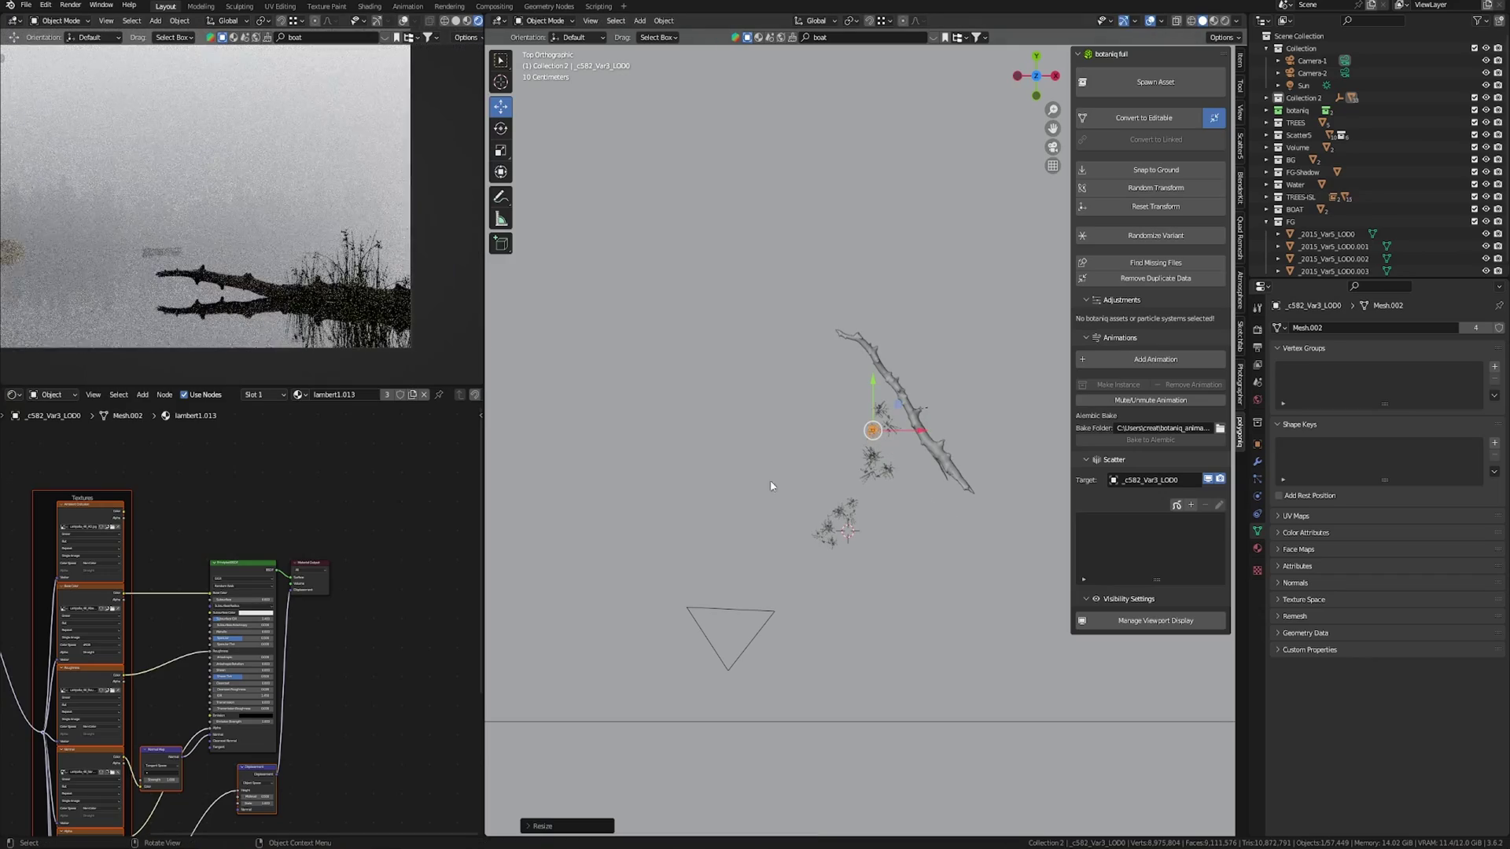
{"action": "left_click", "coordinate": [963, 531]}
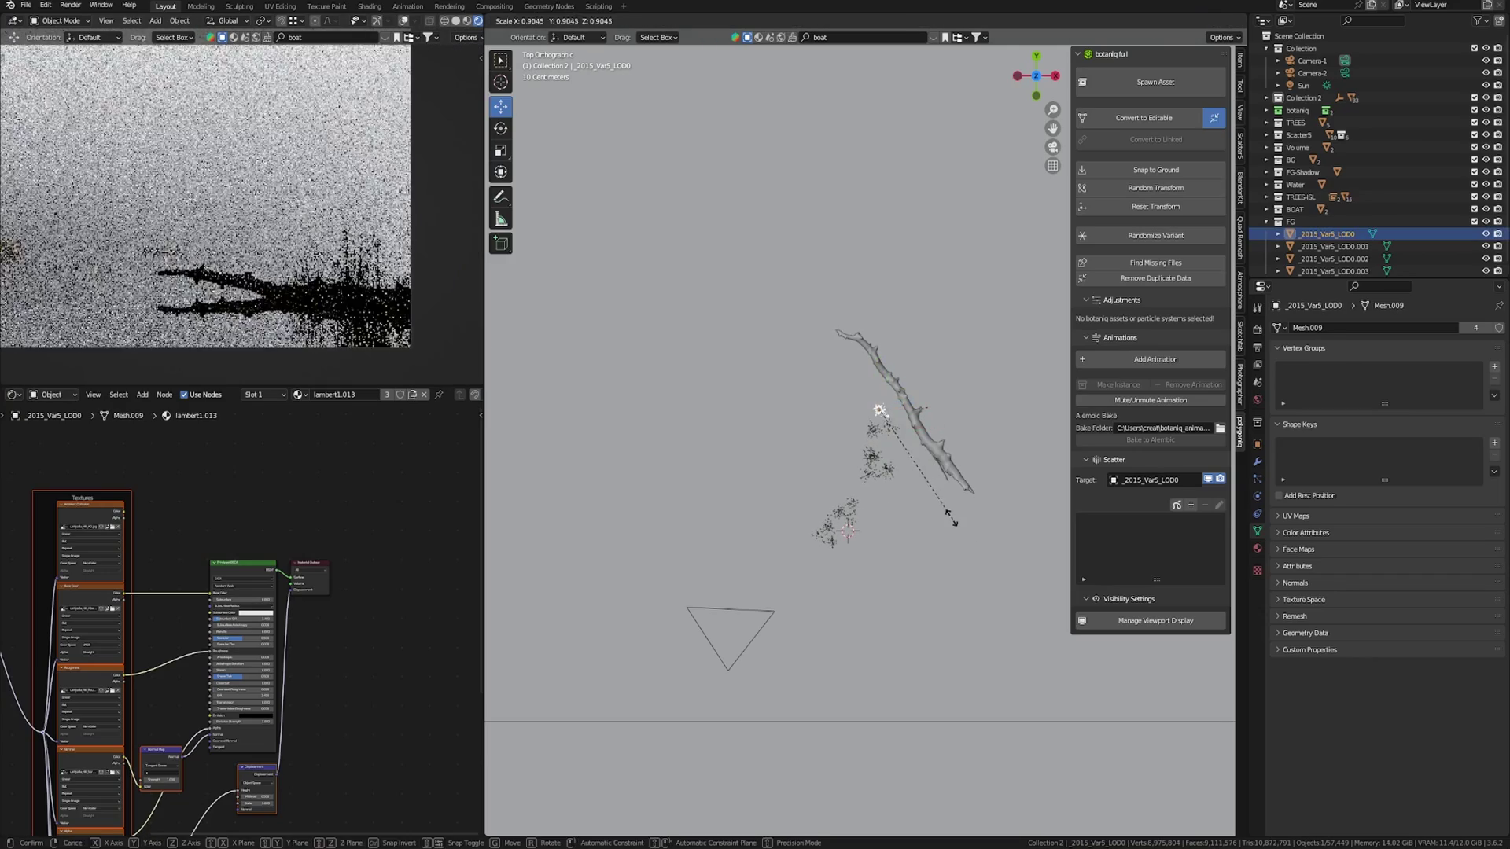
{"action": "left_click", "coordinate": [871, 458]}
{"action": "key", "text": "s"}
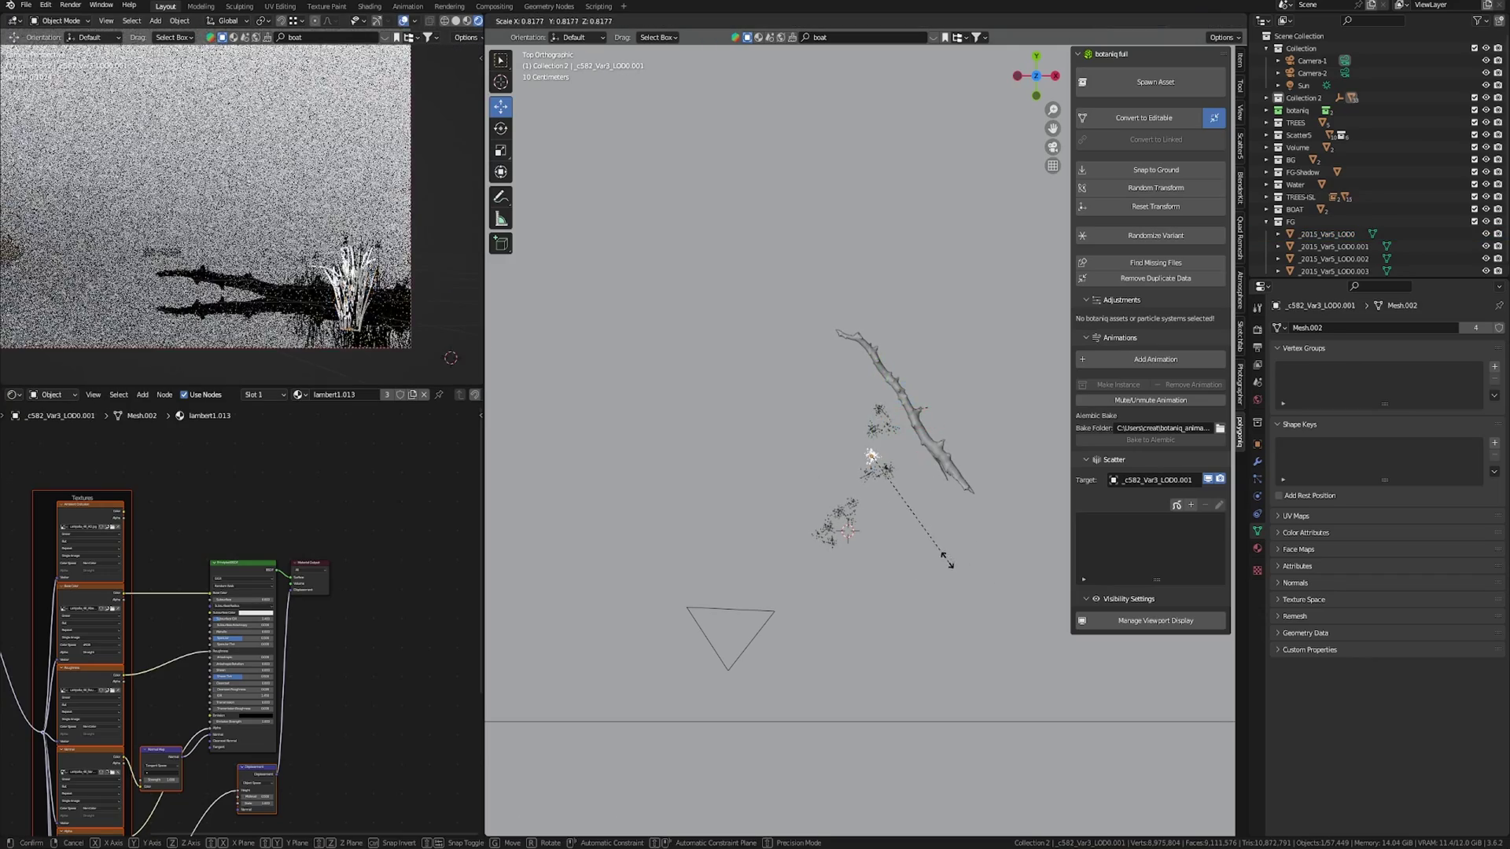
{"action": "left_click", "coordinate": [935, 552]}
{"action": "left_click_drag", "start_coordinate": [872, 458], "coordinate": [893, 433]}
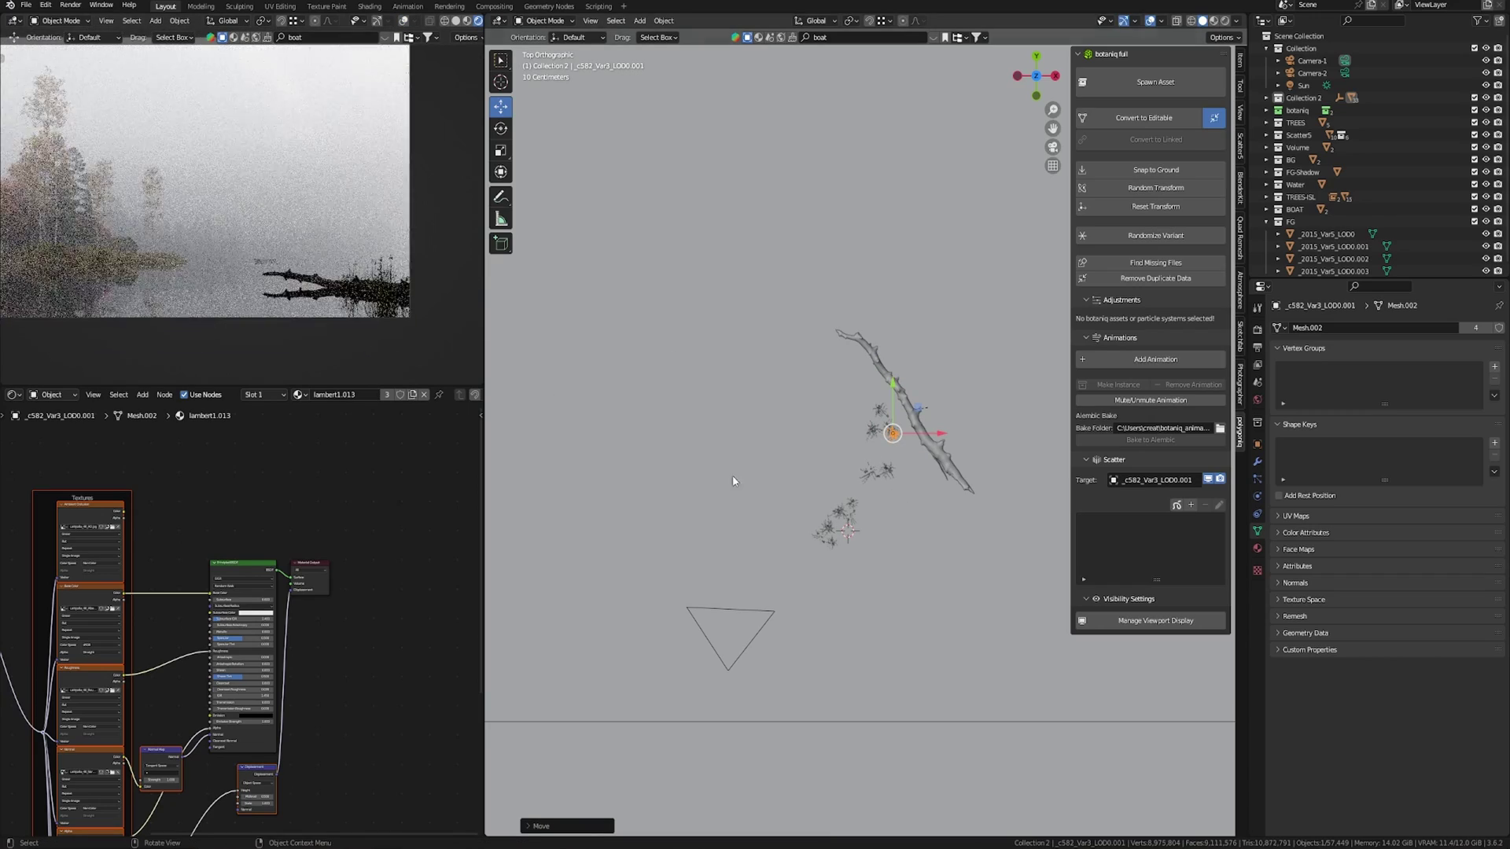
Move the Populus_Tremuloides02 tree to a new position.
{"action": "scroll", "coordinate": [835, 555], "scroll_direction": "down", "scroll_amount": 5}
{"action": "scroll", "coordinate": [835, 555], "scroll_direction": "down", "scroll_amount": 3}
{"action": "left_click", "coordinate": [663, 513]}
{"action": "key", "text": "g"}
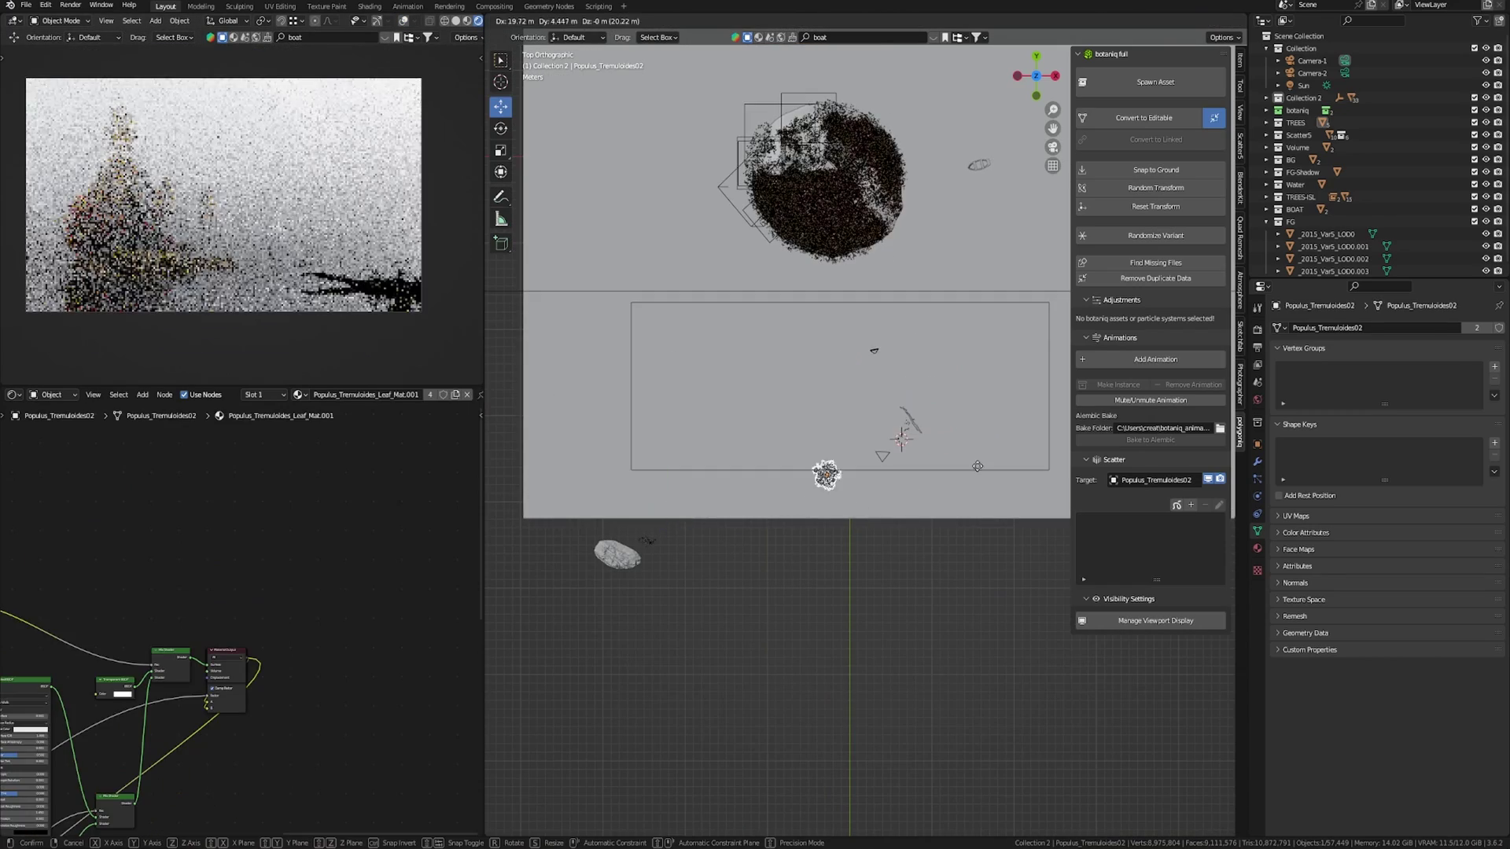
{"action": "left_click", "coordinate": [989, 456]}
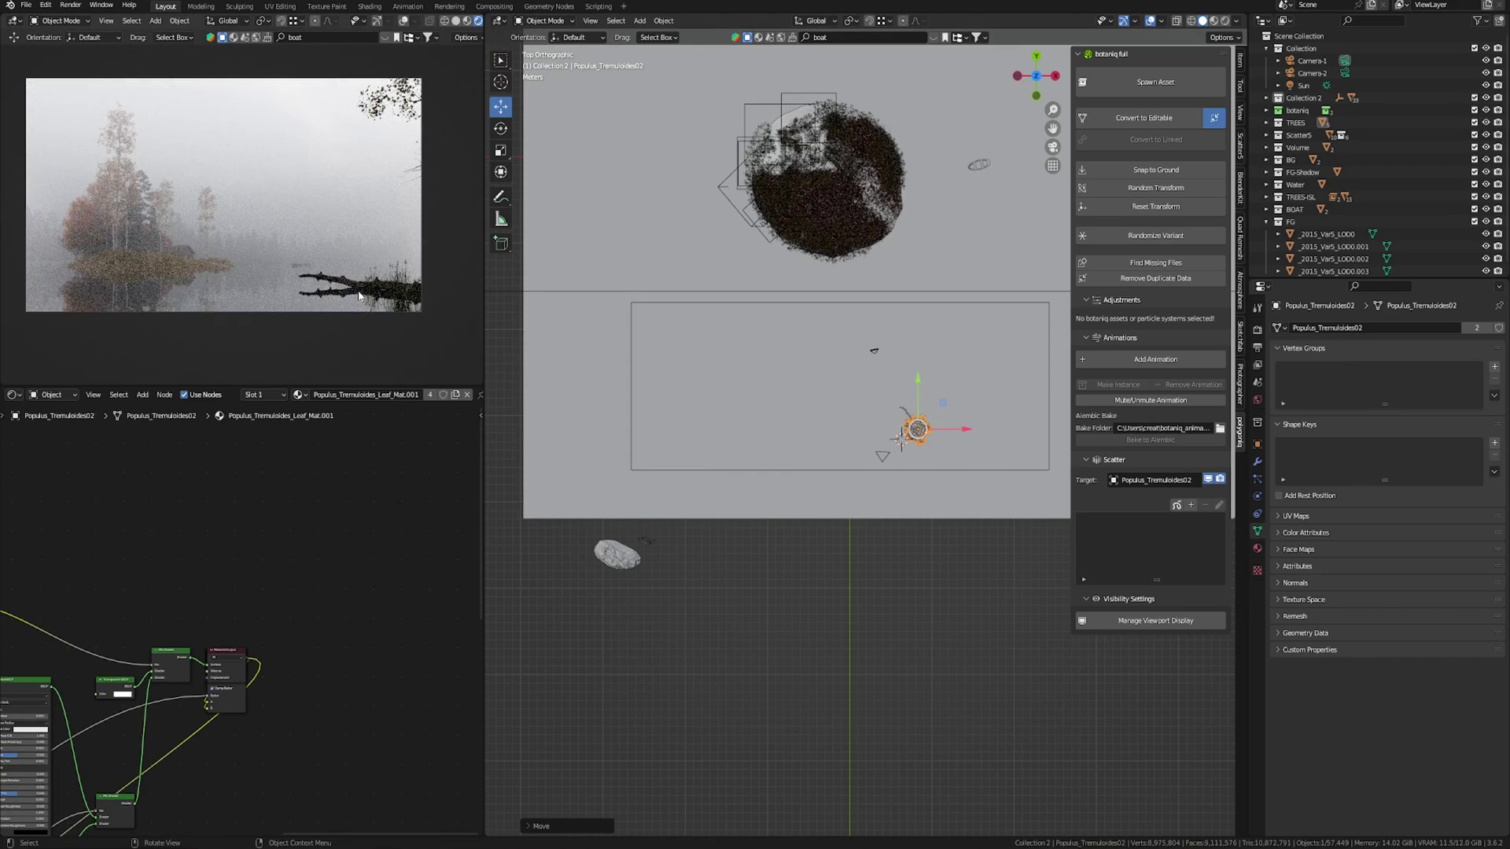
{"action": "scroll", "coordinate": [924, 454], "scroll_direction": "up", "scroll_amount": 2}
Enable Random Rotation in the island grass scatter's Rotation settings.
{"action": "key", "text": "r"}
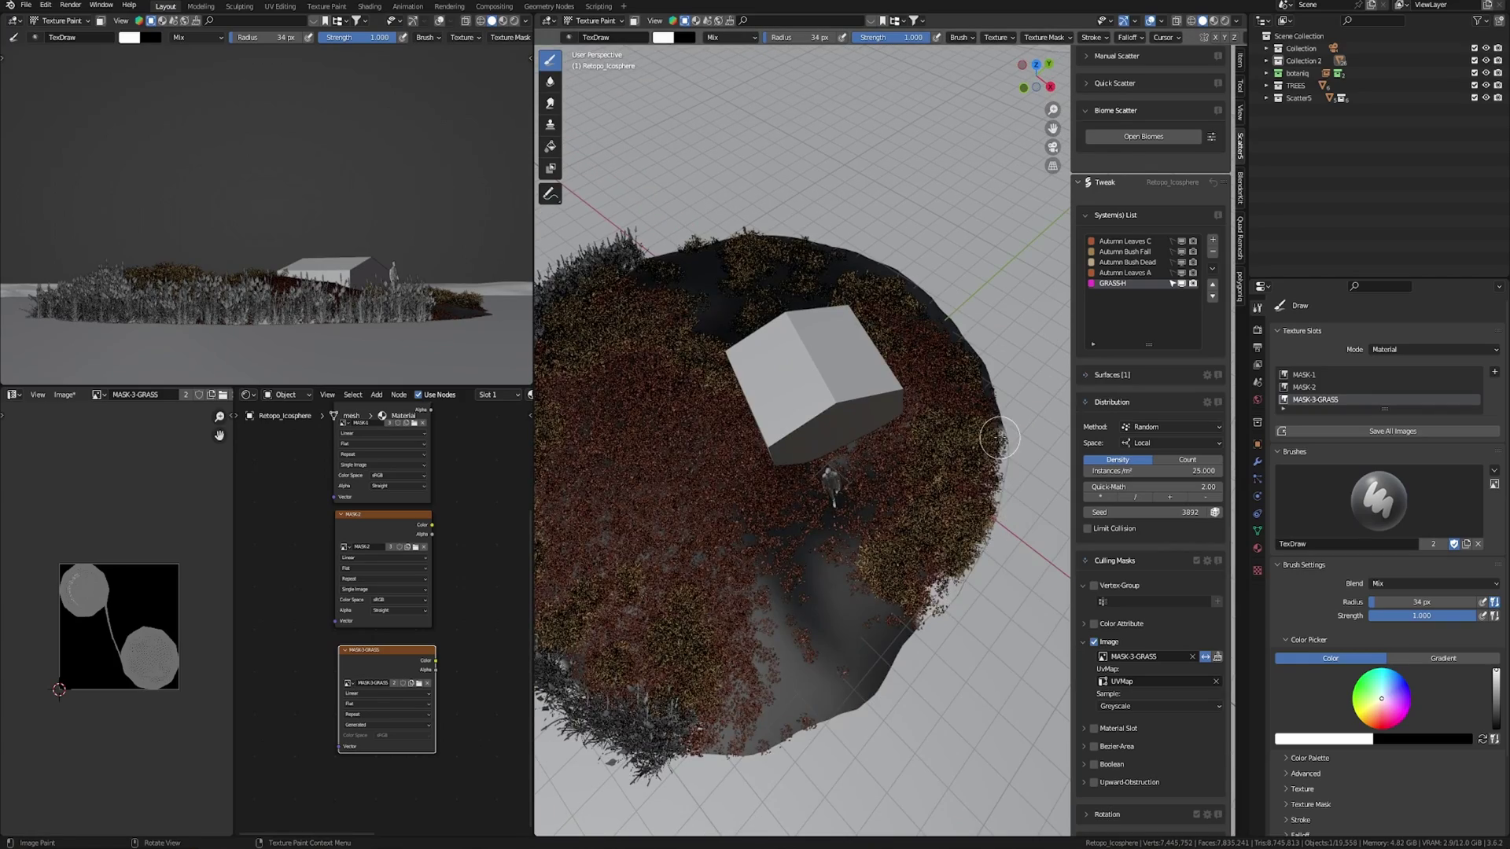
{"action": "middle_click_drag", "start_coordinate": [995, 440], "coordinate": [959, 555]}
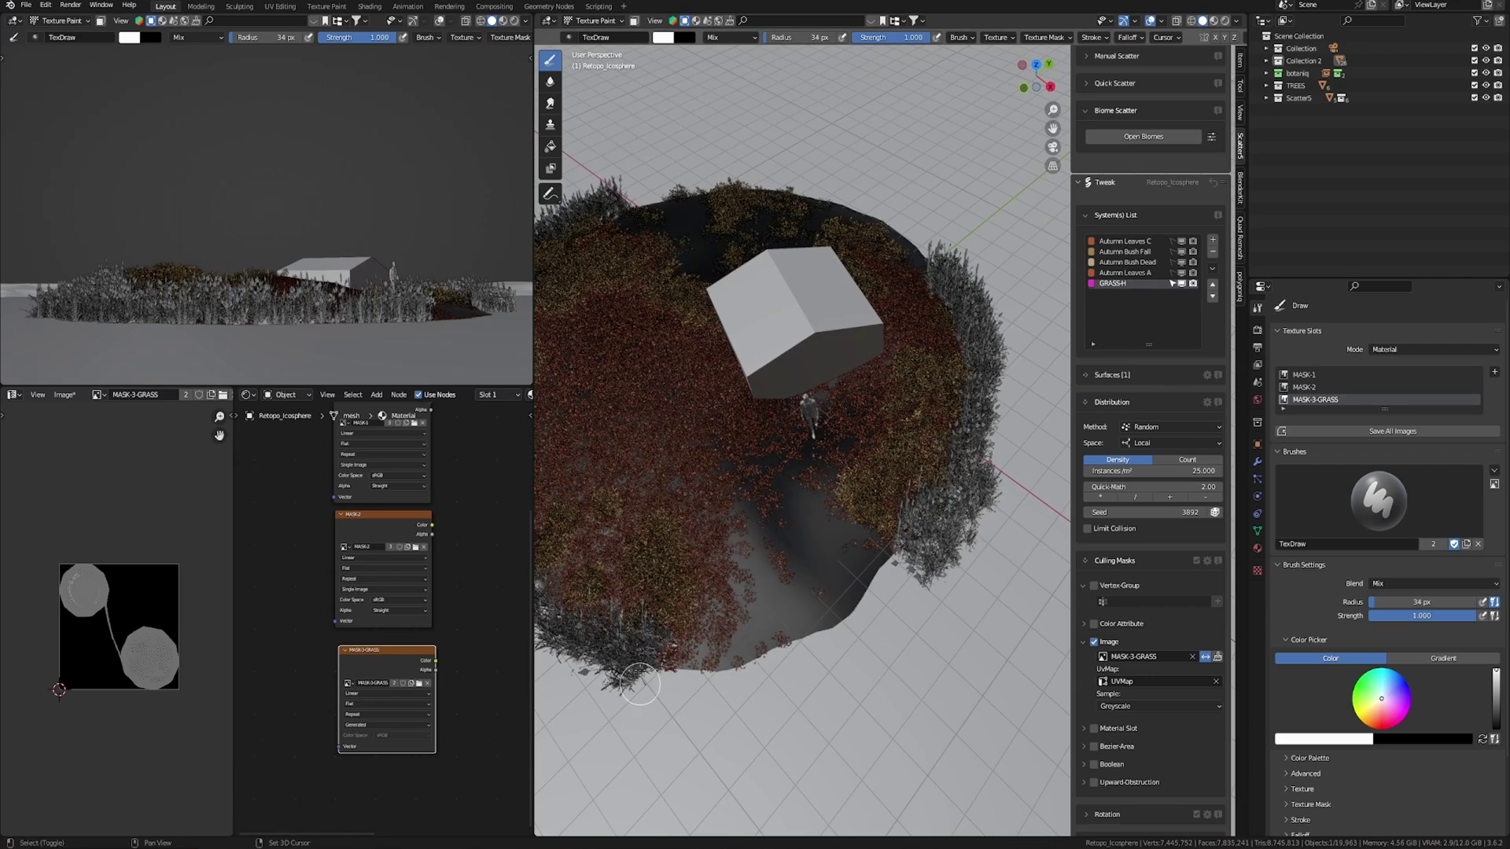
{"action": "middle_click_drag", "start_coordinate": [645, 642], "coordinate": [817, 566], "text": "shift"}
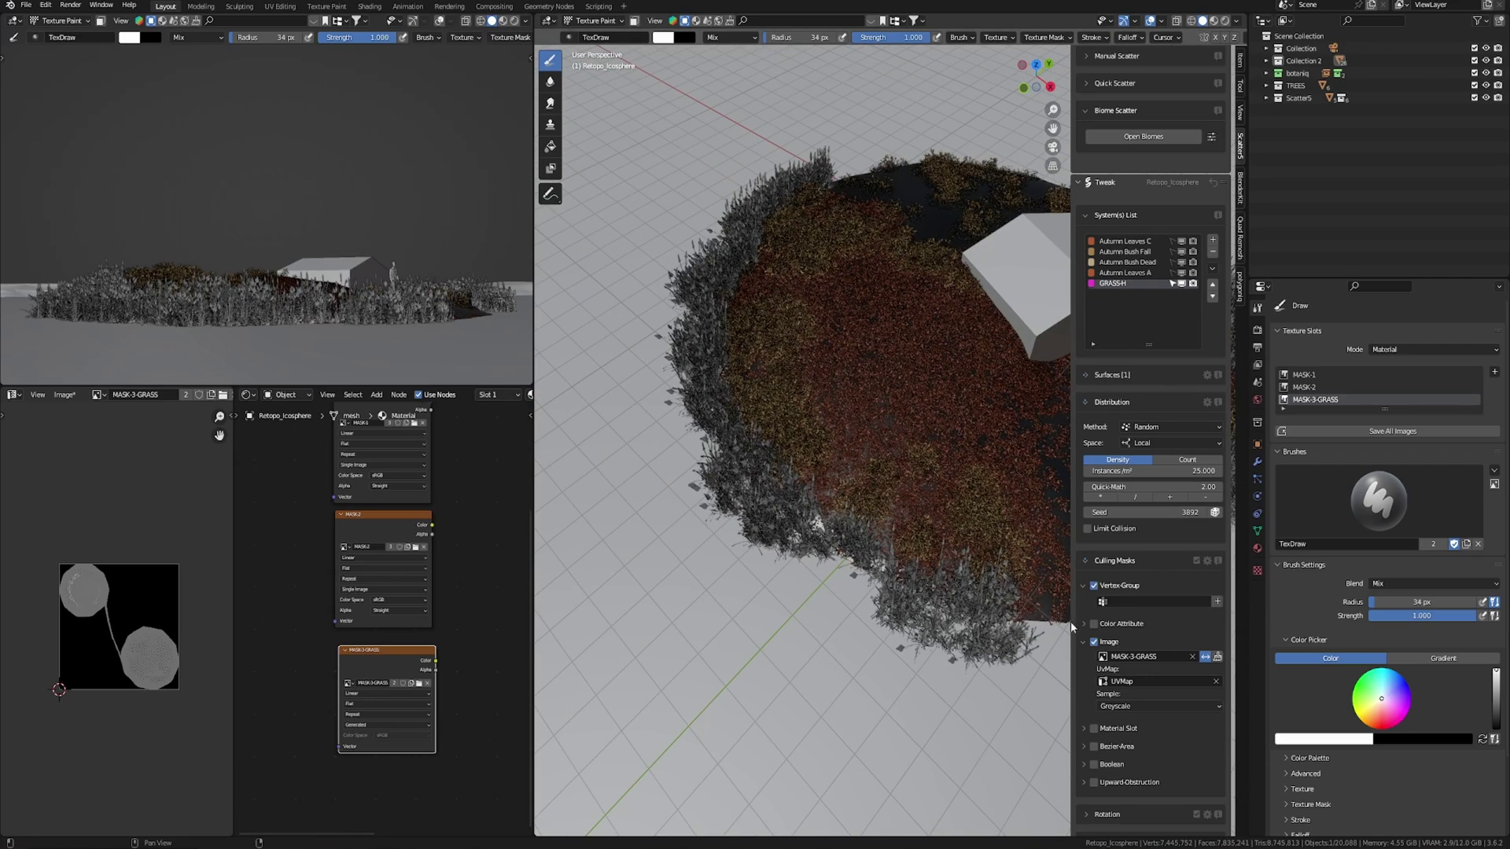
{"action": "scroll", "coordinate": [1085, 590], "scroll_direction": "down", "scroll_amount": 8}
{"action": "left_click", "coordinate": [1093, 561]}
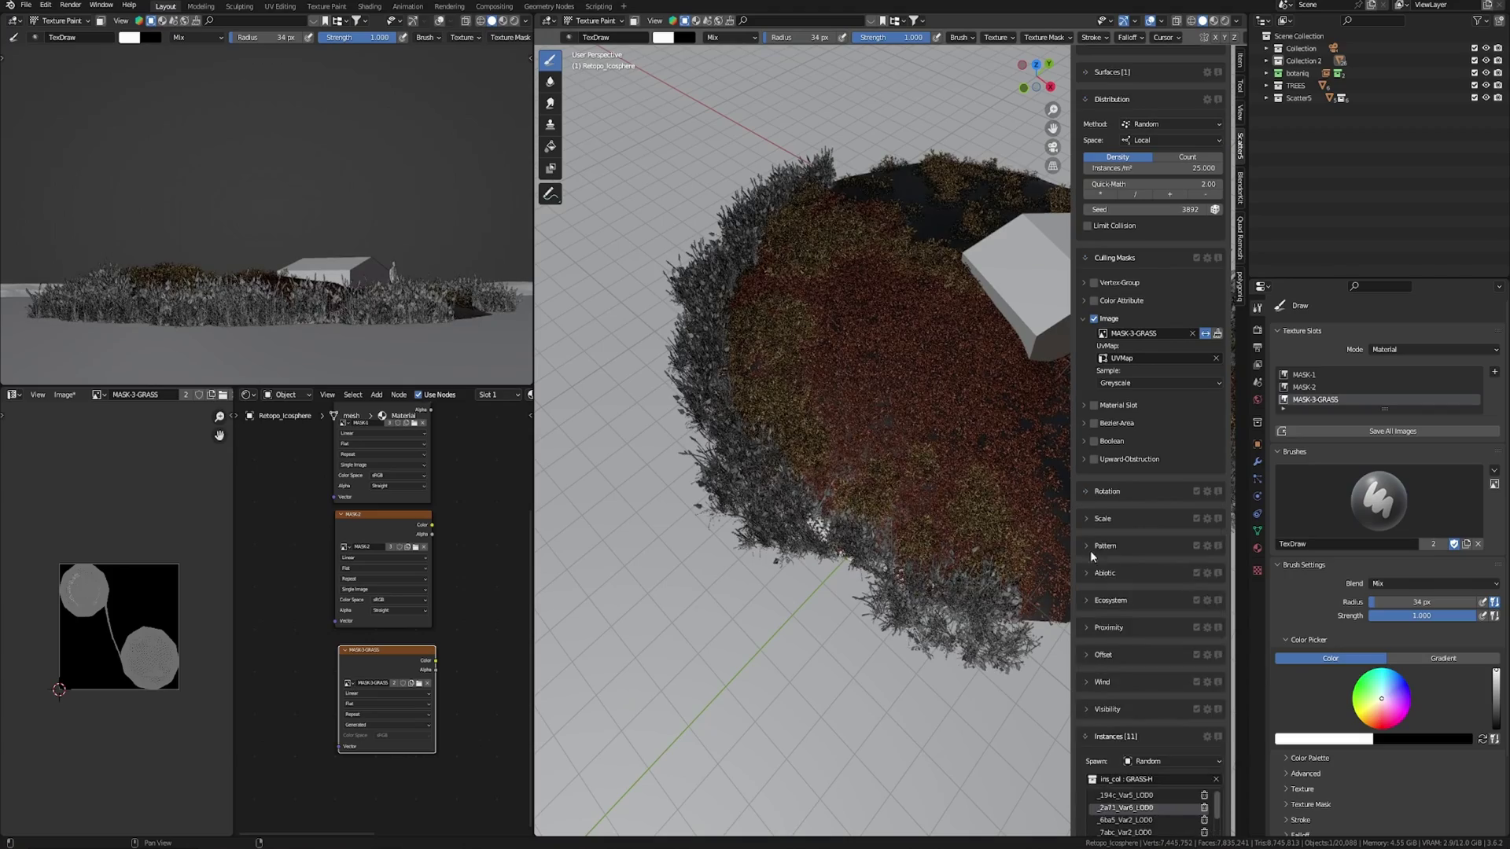
{"action": "left_click", "coordinate": [1107, 491]}
{"action": "left_click", "coordinate": [1093, 613]}
Capture a region screenshot of the foggy lake reference board.
{"action": "middle_click_drag", "start_coordinate": [422, 370], "coordinate": [404, 325]}
{"action": "middle_click_drag", "start_coordinate": [771, 472], "coordinate": [809, 512]}
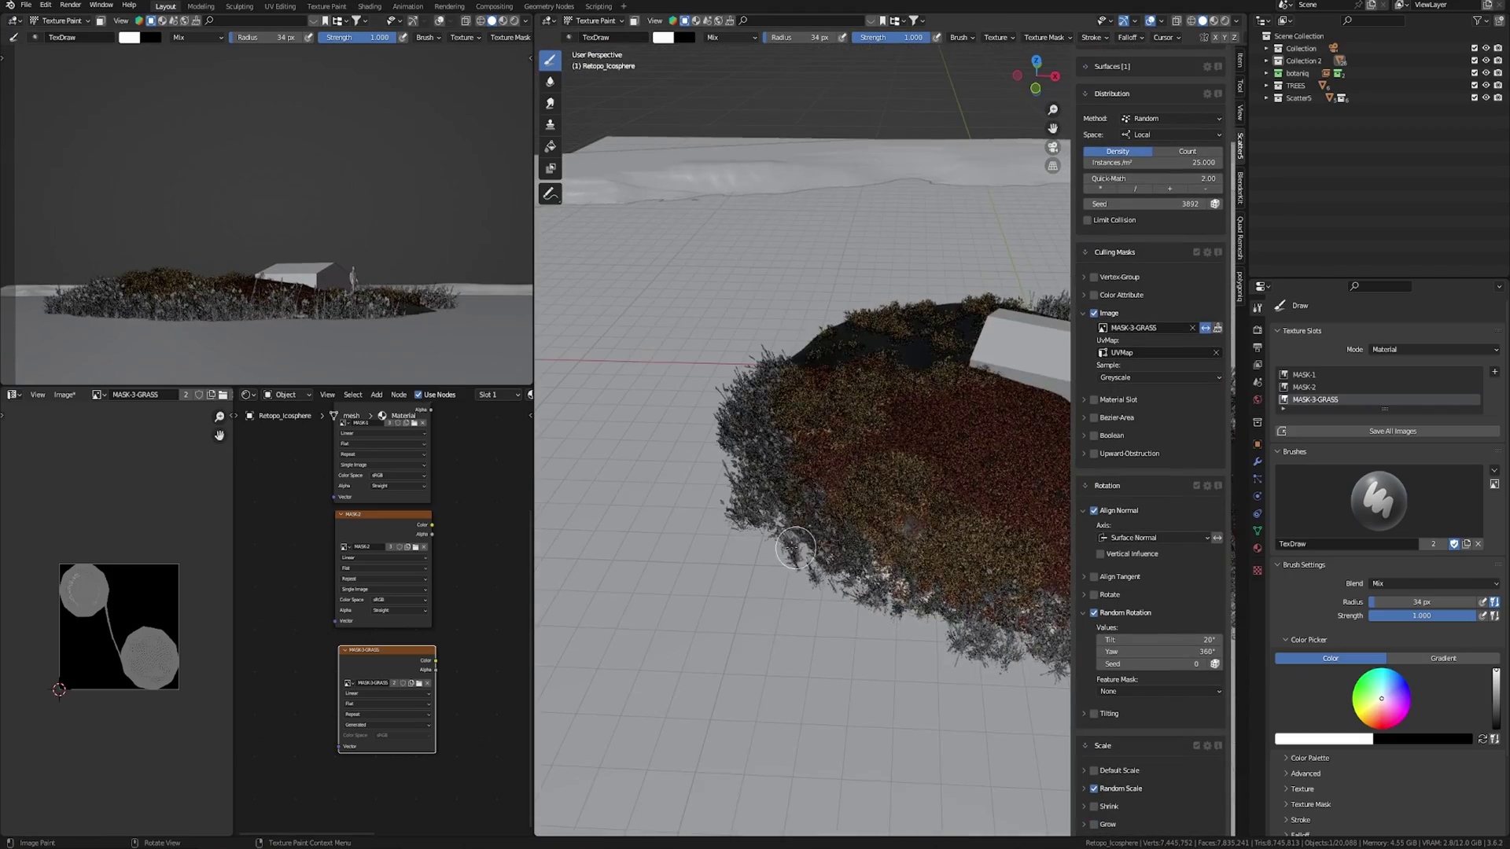
{"action": "scroll", "coordinate": [809, 519], "scroll_direction": "down", "scroll_amount": 3}
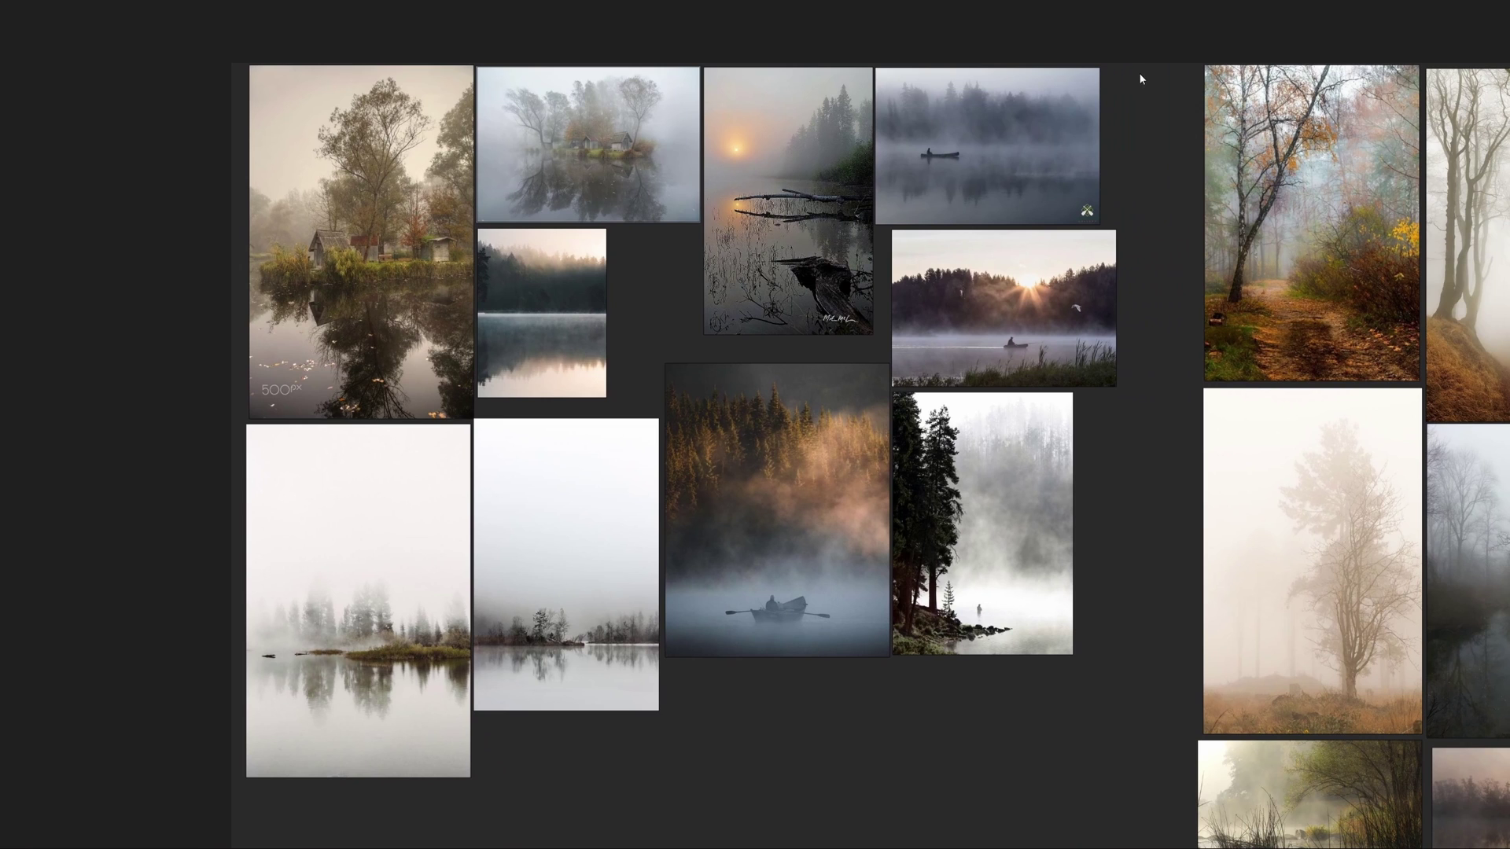
{"action": "key", "text": "ctrl+Print"}
{"action": "left_click_drag", "start_coordinate": [1140, 56], "coordinate": [236, 799]}
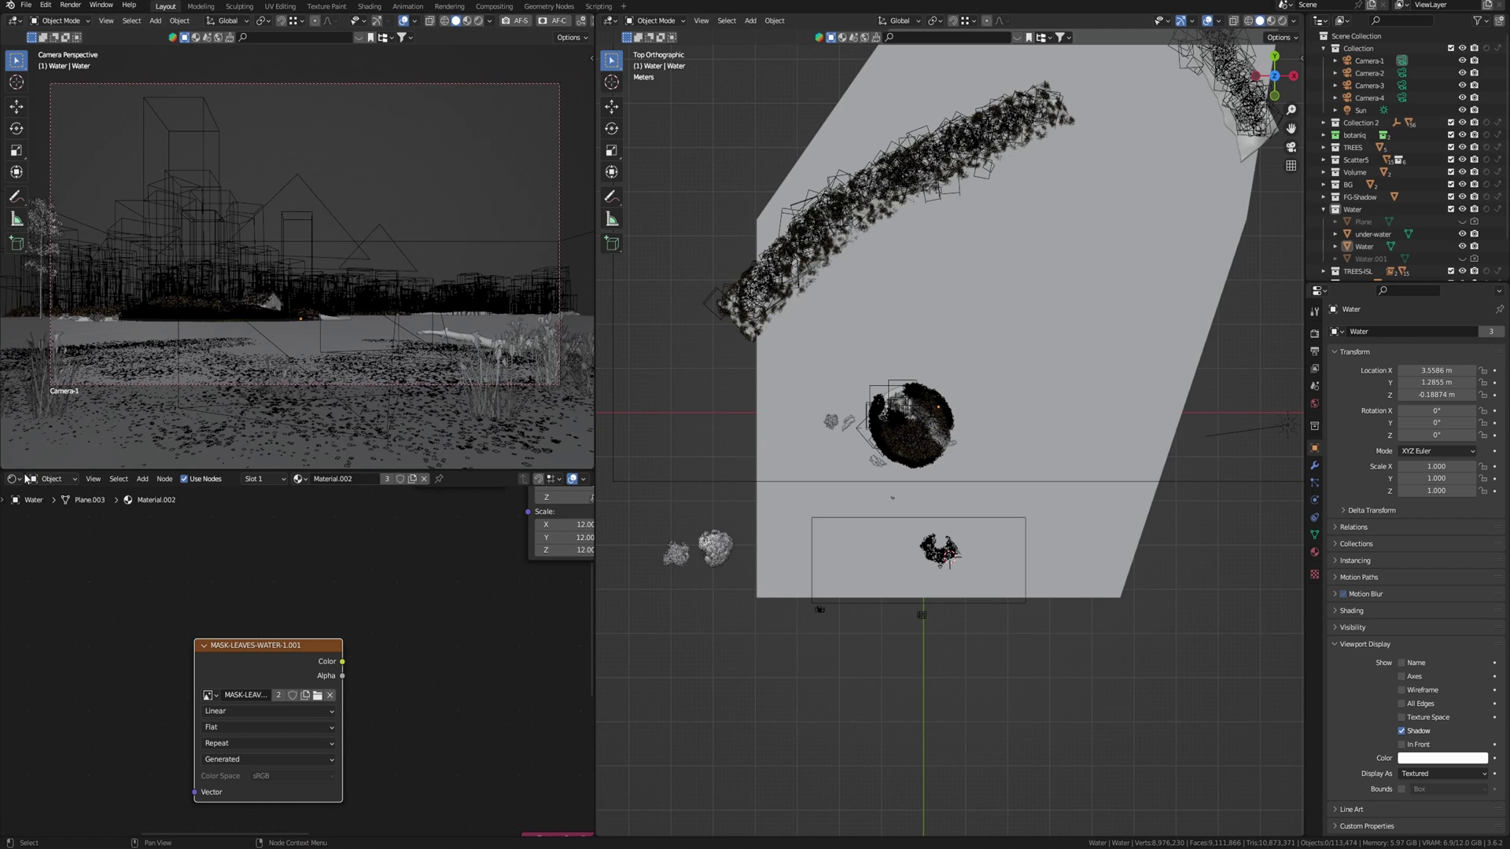
Switch the node pane to an Image Editor and load Screenshot_2.png into it.
{"action": "left_click", "coordinate": [13, 479]}
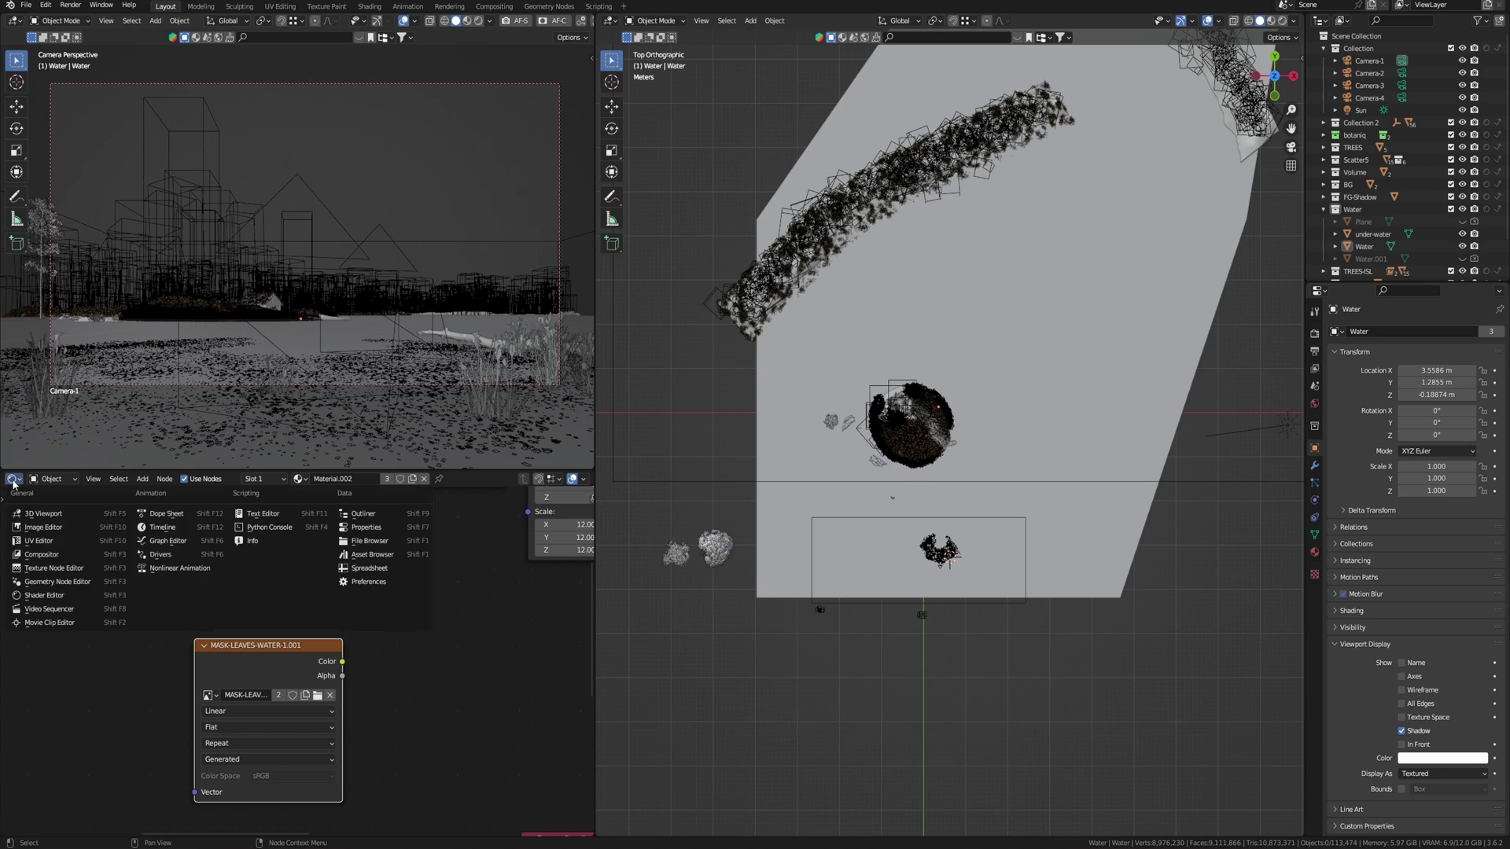
{"action": "left_click", "coordinate": [43, 527]}
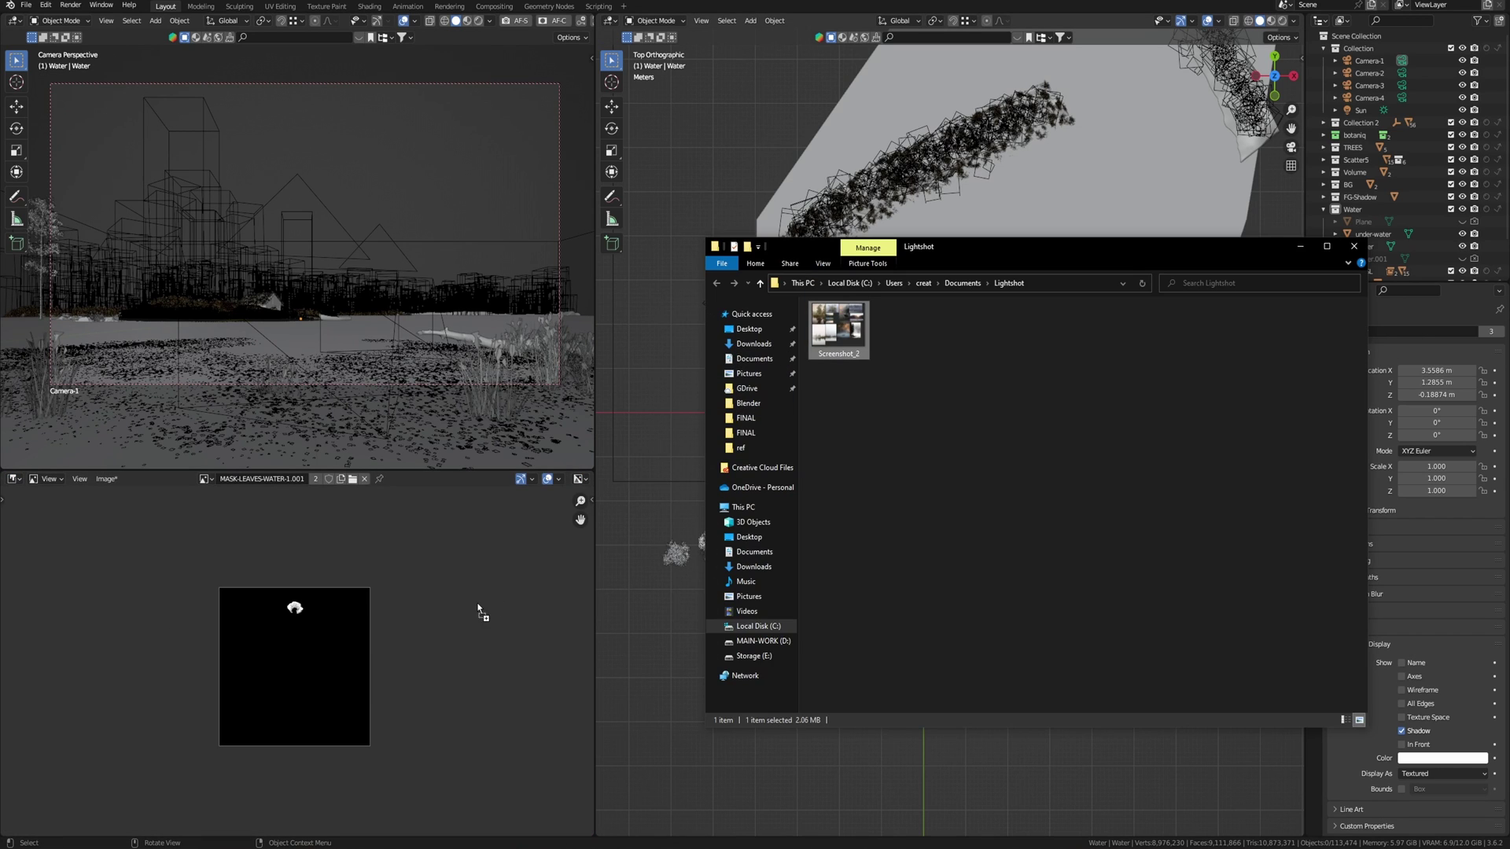
{"action": "left_click_drag", "start_coordinate": [480, 610], "coordinate": [396, 666]}
{"action": "left_click", "coordinate": [321, 669]}
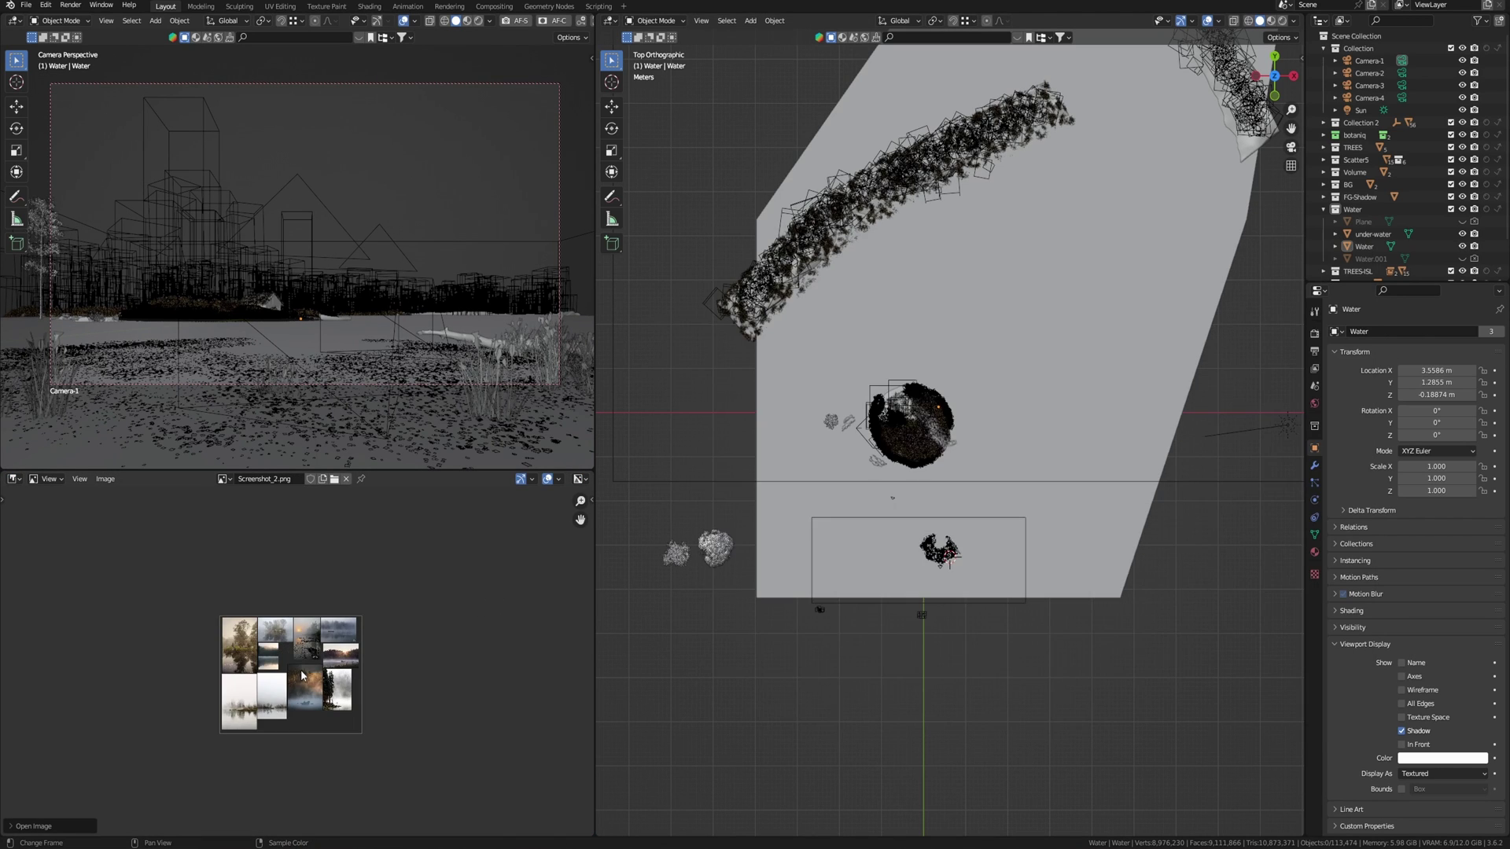
Maximize the image viewer to inspect the reference board, restore the layout, and swap paint colour to white.
{"action": "scroll", "coordinate": [300, 669], "scroll_direction": "up", "scroll_amount": 8}
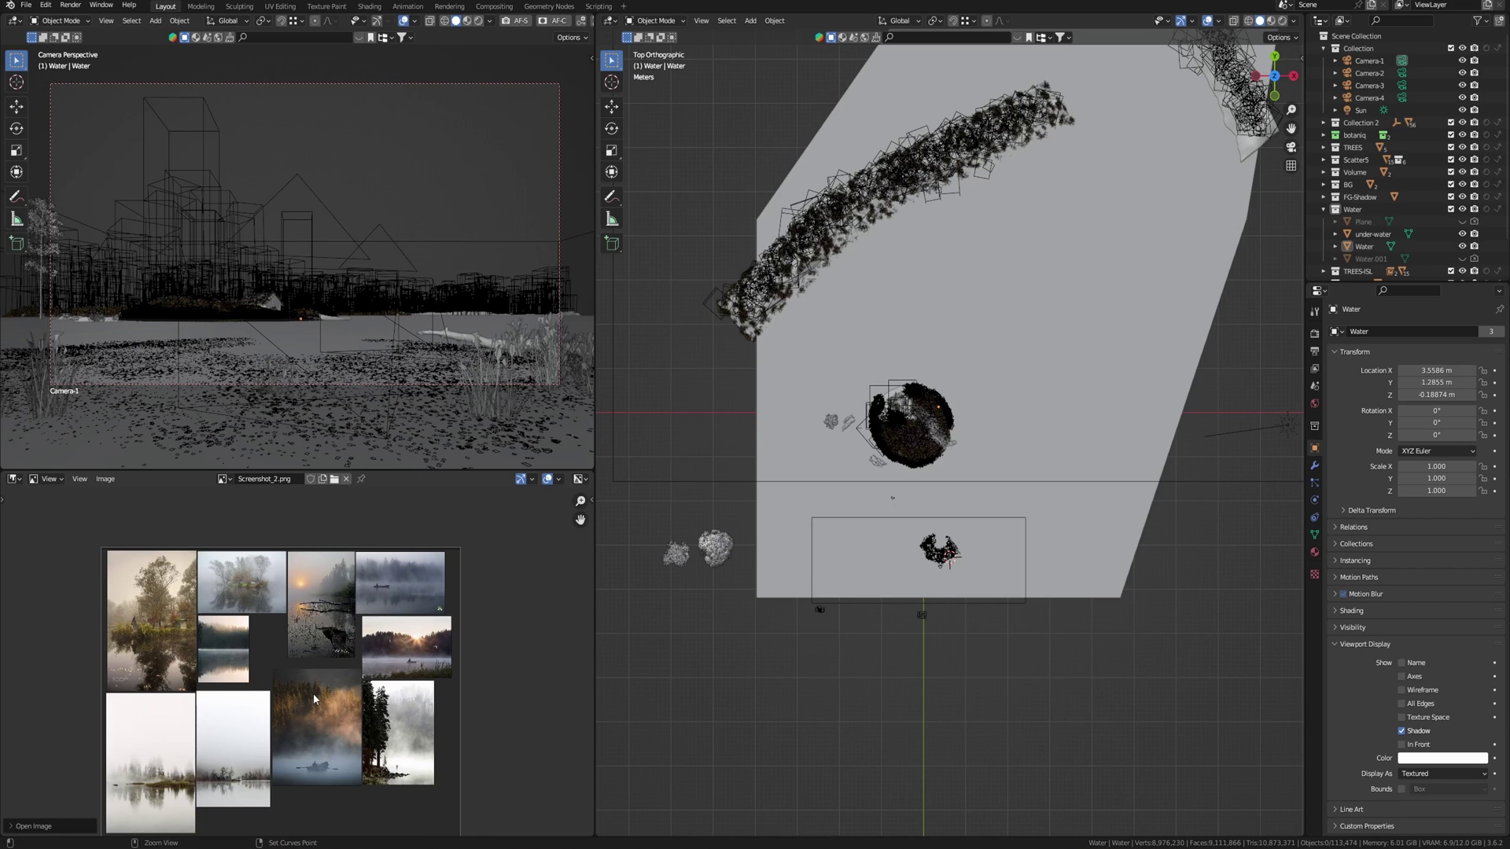
{"action": "key", "text": "ctrl+space"}
{"action": "scroll", "coordinate": [728, 560], "scroll_direction": "up", "scroll_amount": 4}
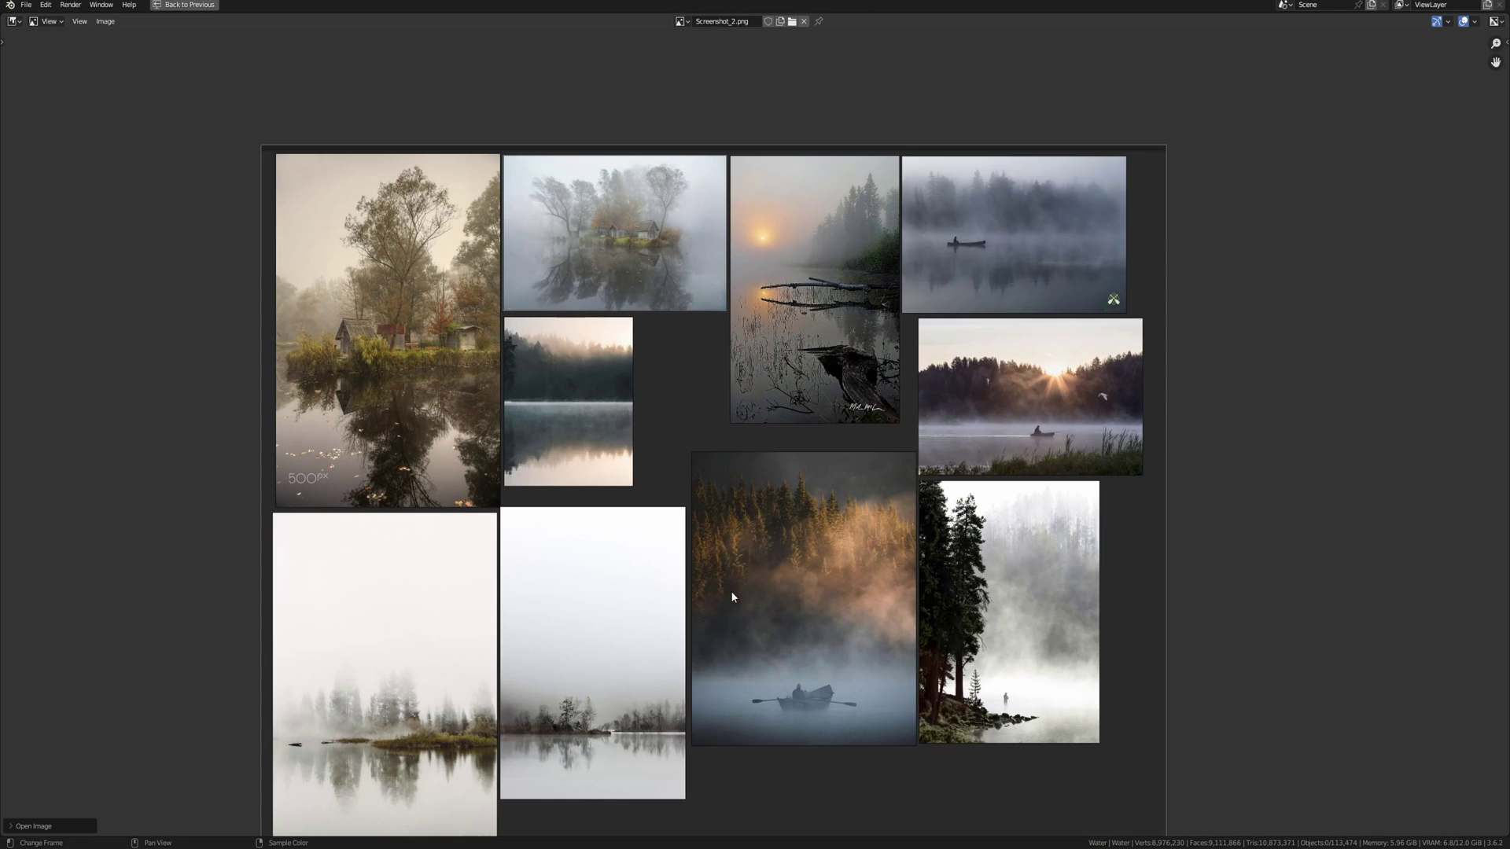
{"action": "scroll", "coordinate": [737, 557], "scroll_direction": "down", "scroll_amount": 1}
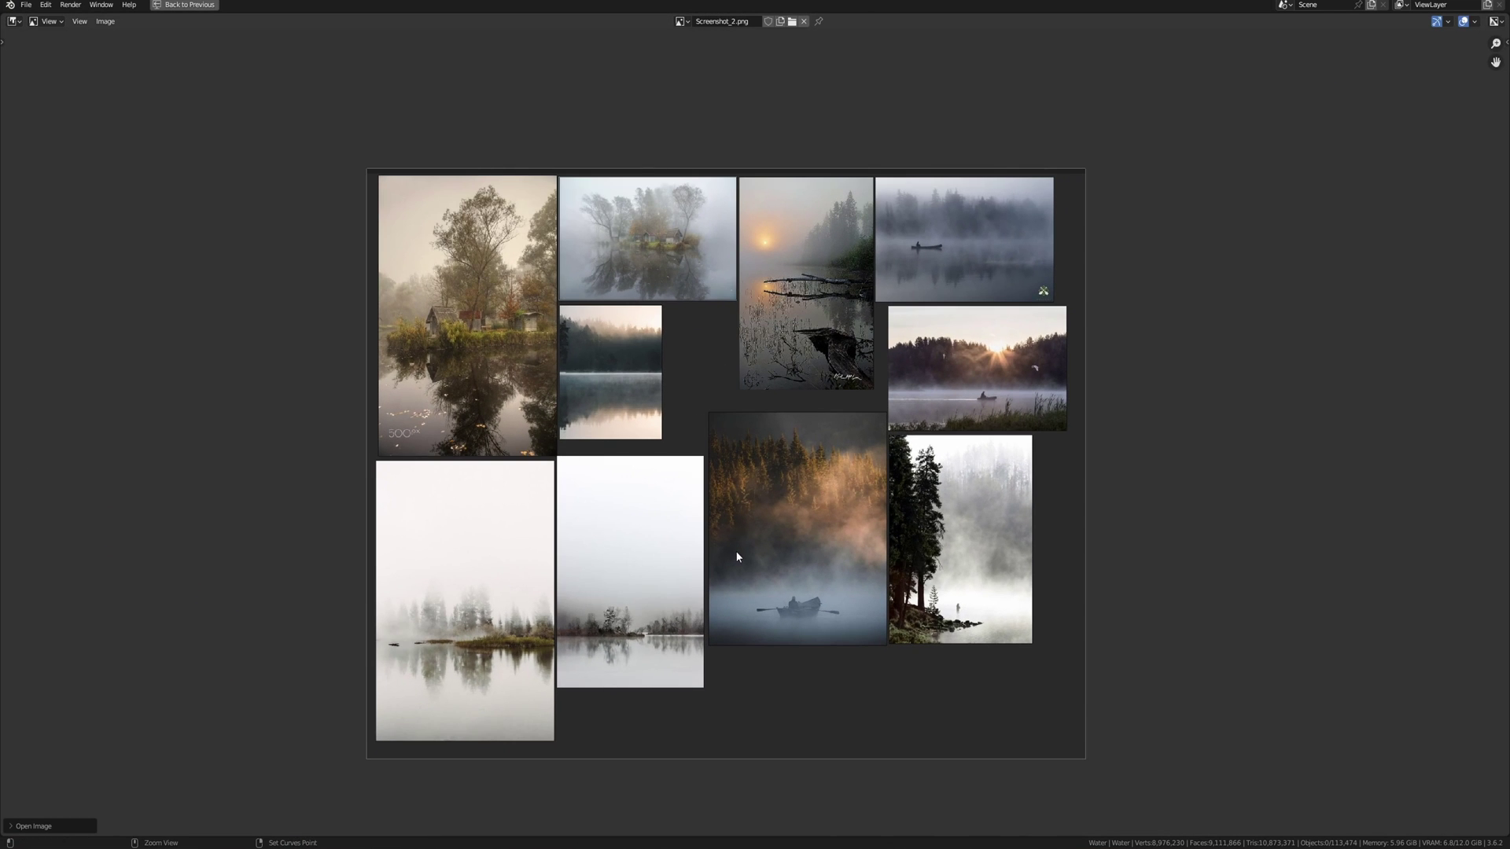
{"action": "key", "text": "ctrl+space"}
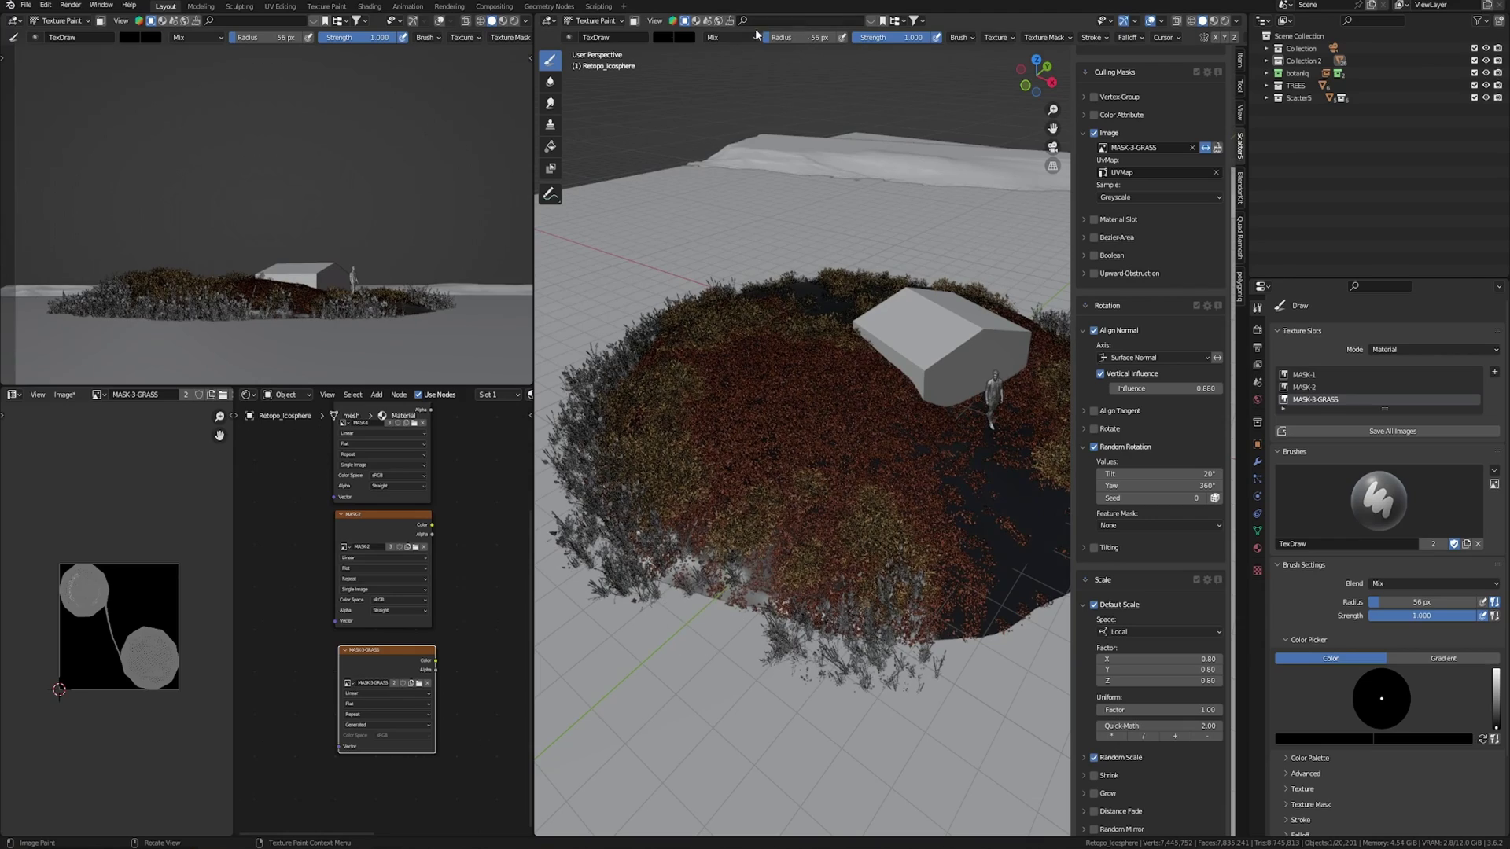
{"action": "key", "text": "x"}
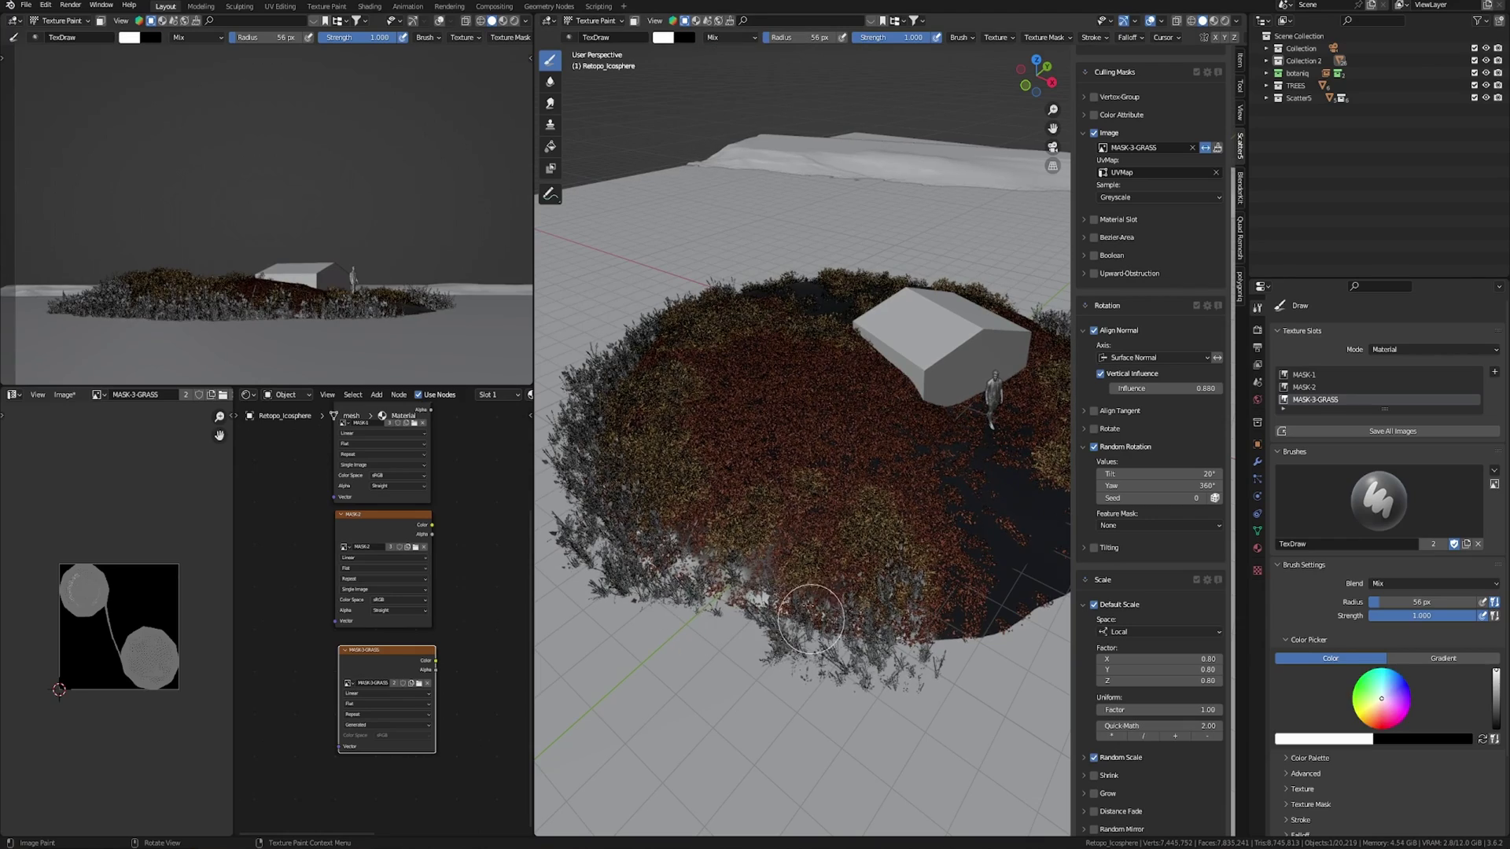
Paint away grass along the island's left edge on the MASK-3-GRASS mask.
{"action": "mouse_move", "coordinate": [681, 543]}
{"action": "middle_mouse_down"}
{"action": "mouse_move", "coordinate": [735, 505]}
{"action": "mouse_move", "coordinate": [698, 398]}
{"action": "mouse_move", "coordinate": [743, 462]}
{"action": "middle_mouse_up"}
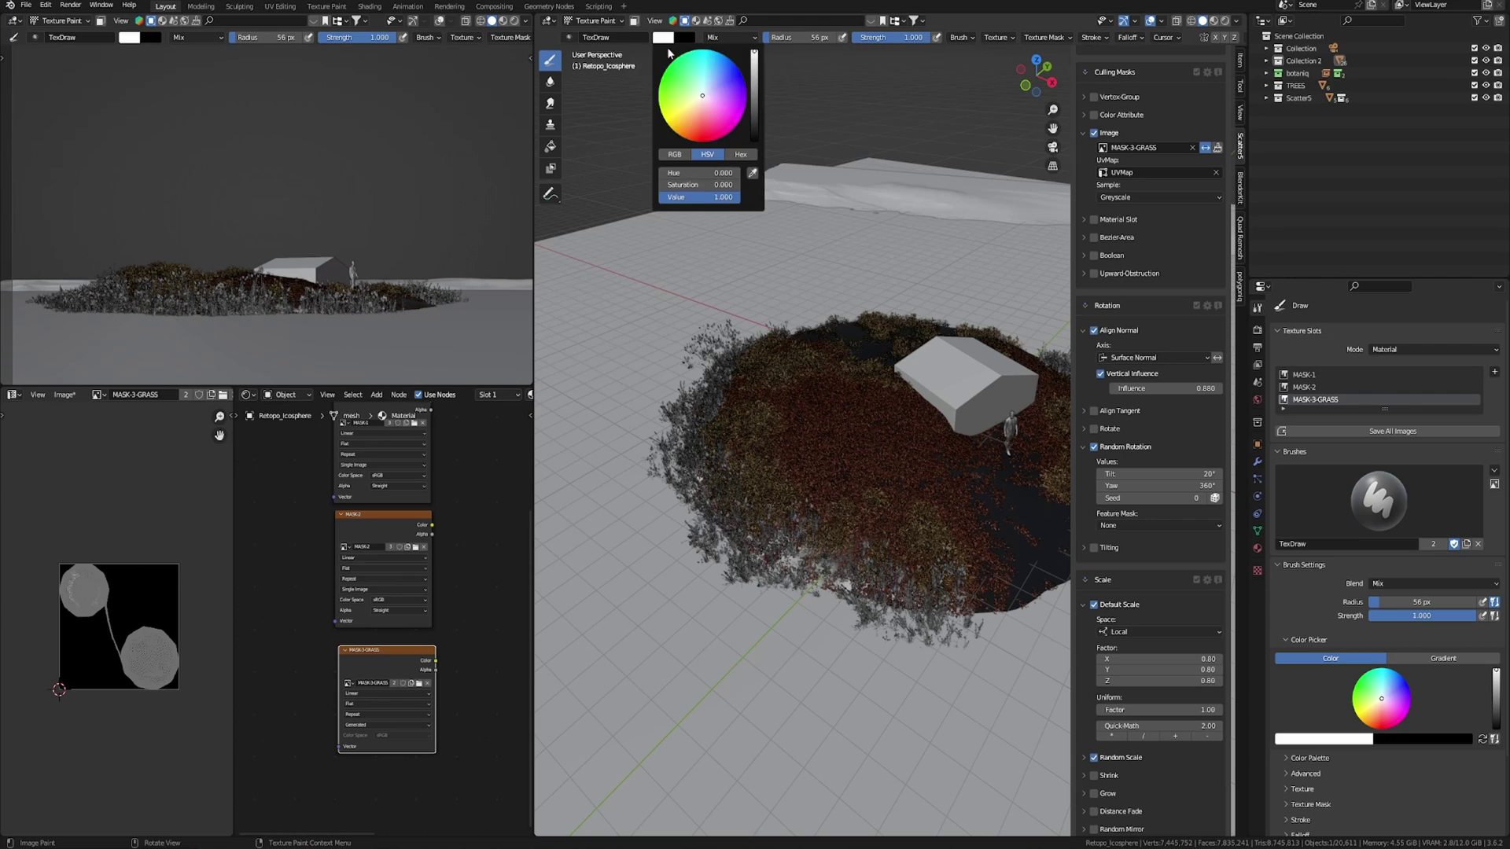
{"action": "left_click_drag", "start_coordinate": [757, 71], "coordinate": [756, 142]}
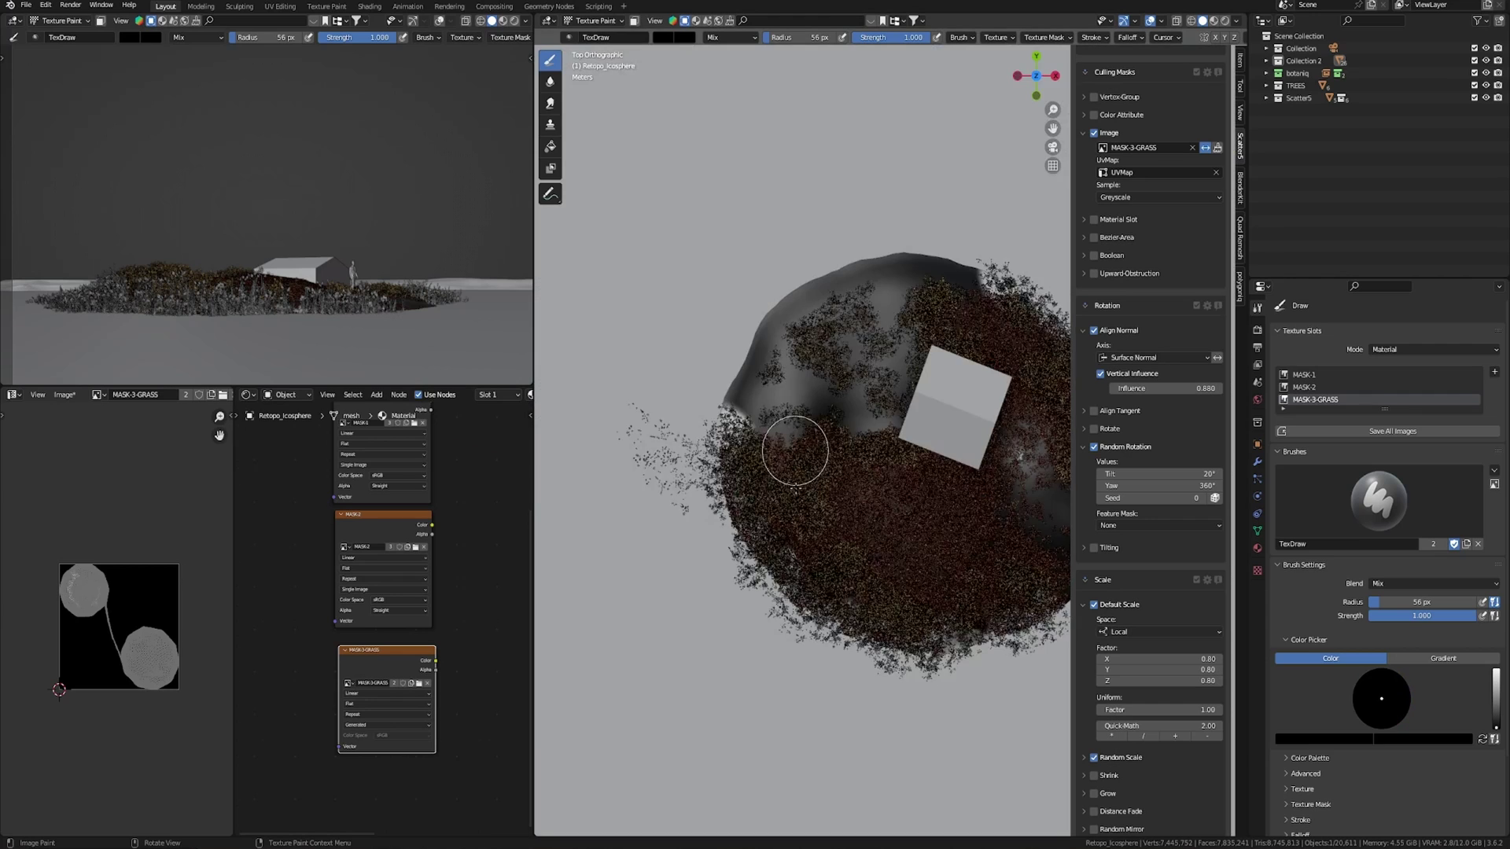
{"action": "mouse_move", "coordinate": [792, 489]}
{"action": "left_mouse_down"}
{"action": "mouse_move", "coordinate": [695, 606]}
{"action": "mouse_move", "coordinate": [678, 457]}
{"action": "mouse_move", "coordinate": [689, 528]}
{"action": "mouse_move", "coordinate": [778, 661]}
{"action": "mouse_move", "coordinate": [678, 435]}
{"action": "mouse_move", "coordinate": [731, 603]}
{"action": "mouse_move", "coordinate": [834, 659]}
{"action": "left_mouse_up"}
{"action": "middle_click_drag", "start_coordinate": [833, 659], "coordinate": [747, 567], "text": "shift"}
{"action": "key", "text": "ctrl+Tab"}
Select the Plane, then make Retopo_Icosphere active and resume texture painting.
{"action": "left_click", "coordinate": [943, 260]}
{"action": "key", "text": "KP_Decimal"}
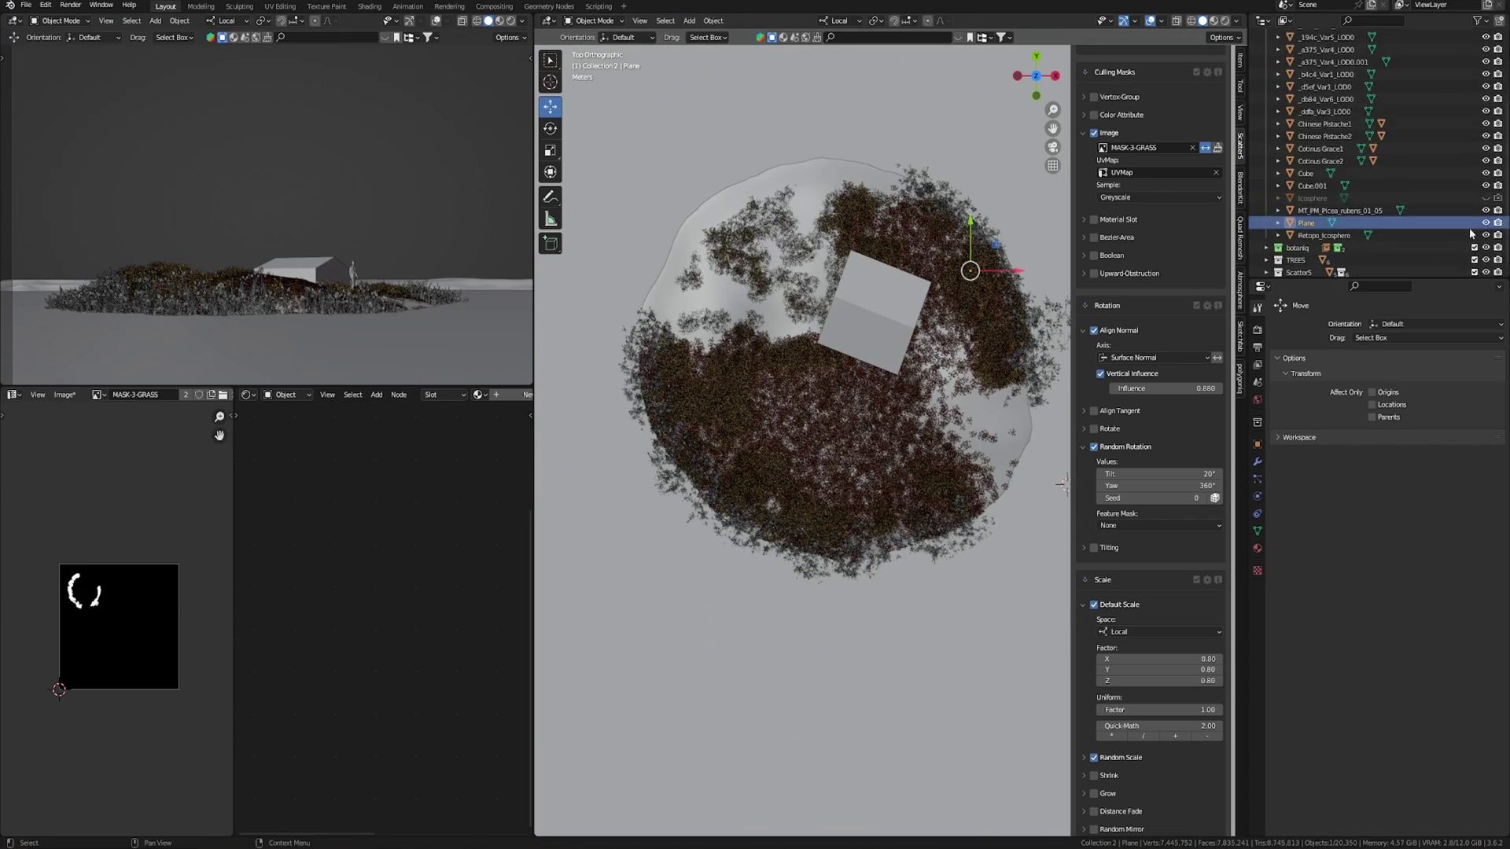
{"action": "left_click", "coordinate": [1485, 223]}
{"action": "left_click", "coordinate": [1470, 235]}
{"action": "key", "text": "ctrl+Tab"}
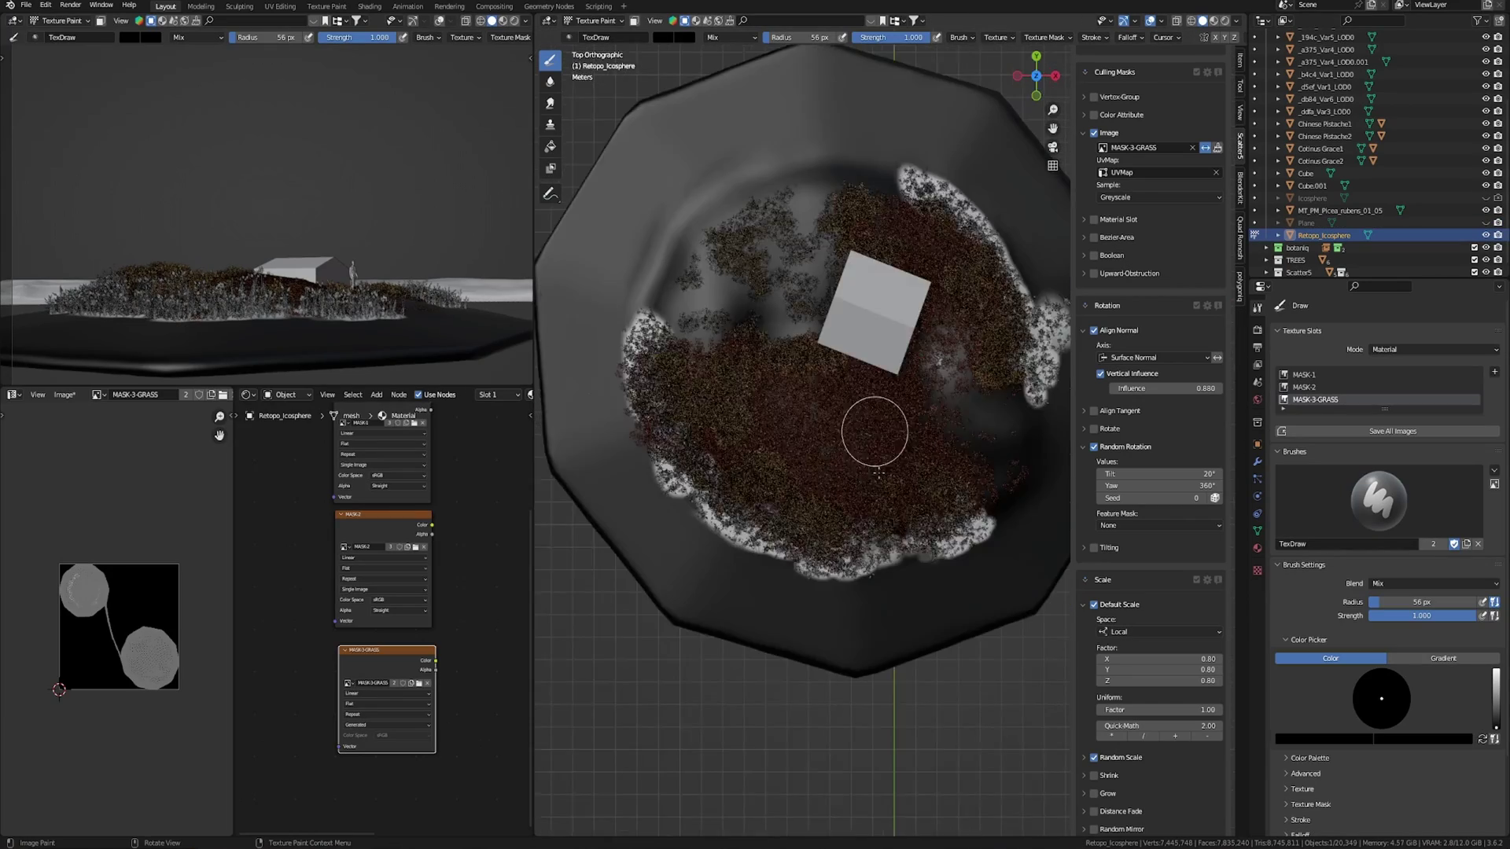
Unhide all objects and orbit the view out of top orthographic over the island.
{"action": "middle_click_drag", "start_coordinate": [873, 486], "coordinate": [765, 553], "text": "shift"}
{"action": "key", "text": "alt+h"}
{"action": "middle_click_drag", "start_coordinate": [938, 368], "coordinate": [940, 407], "text": "shift"}
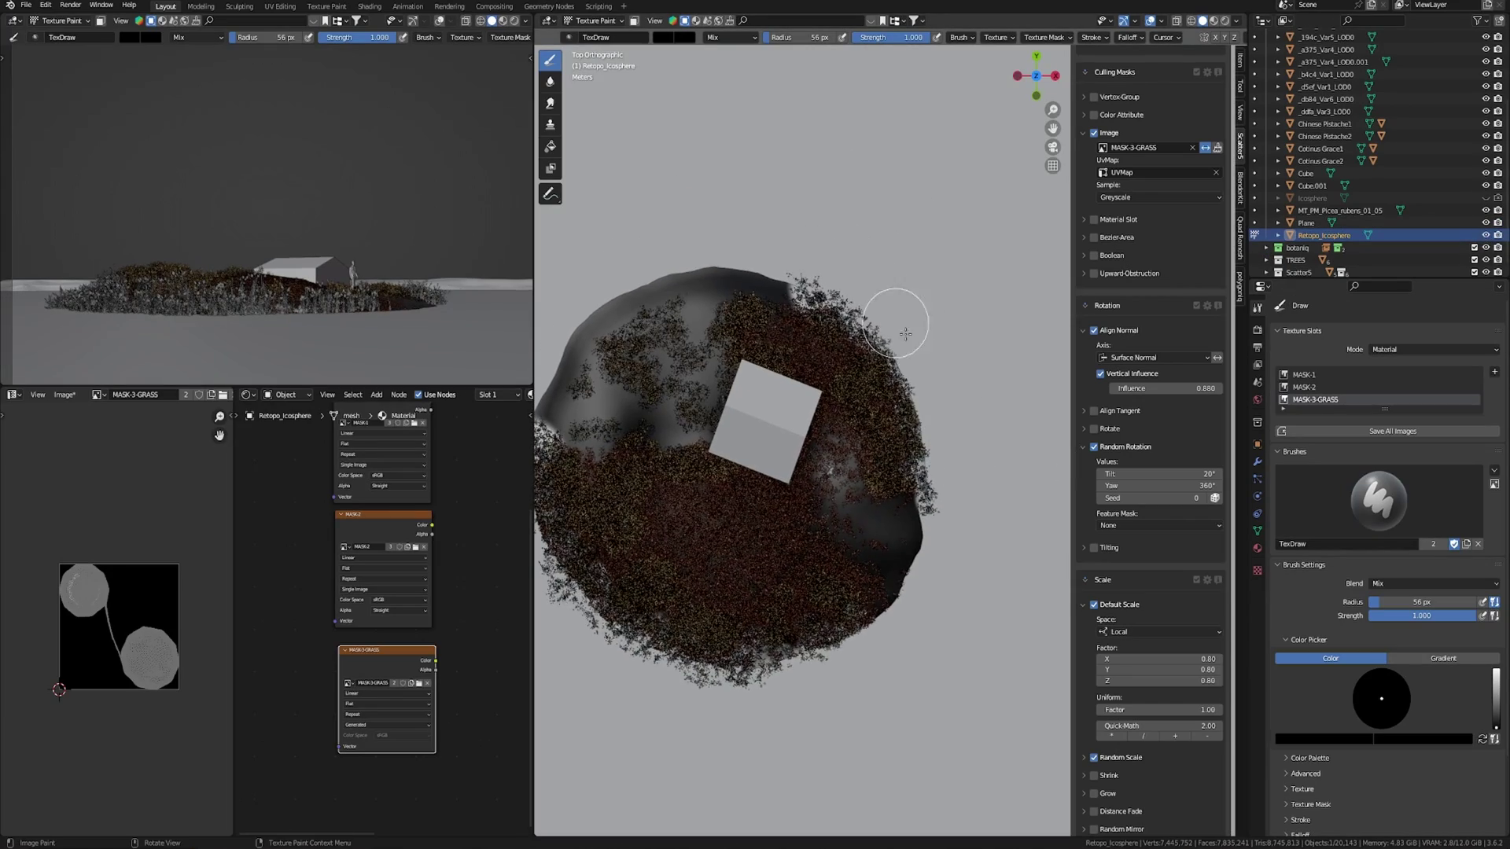
{"action": "middle_click_drag", "start_coordinate": [684, 506], "coordinate": [810, 508], "text": "shift"}
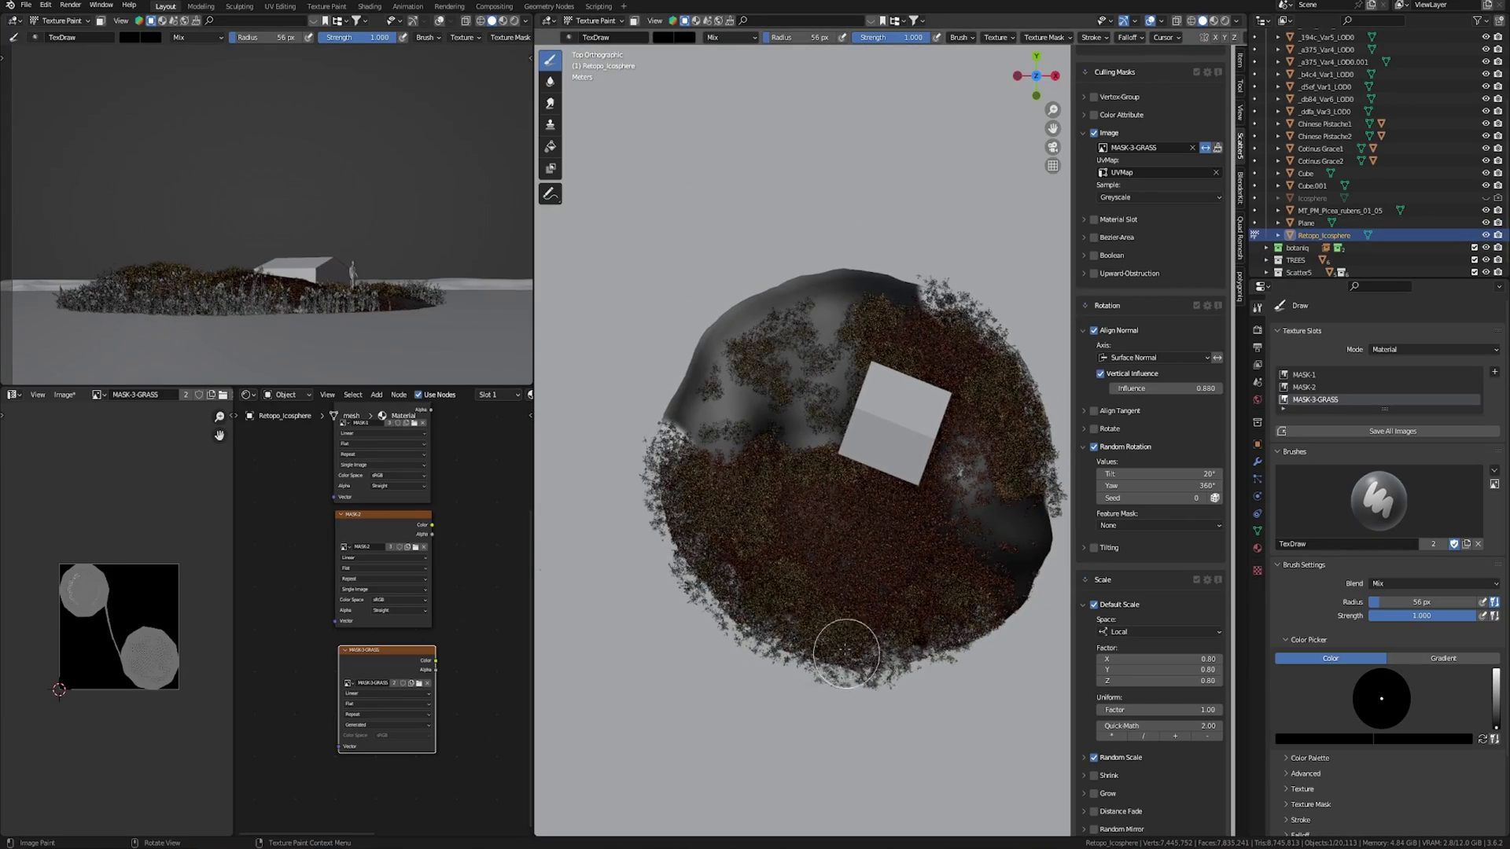
{"action": "middle_click_drag", "start_coordinate": [844, 645], "coordinate": [802, 503]}
{"action": "left_click_drag", "start_coordinate": [1156, 658], "coordinate": [1175, 673]}
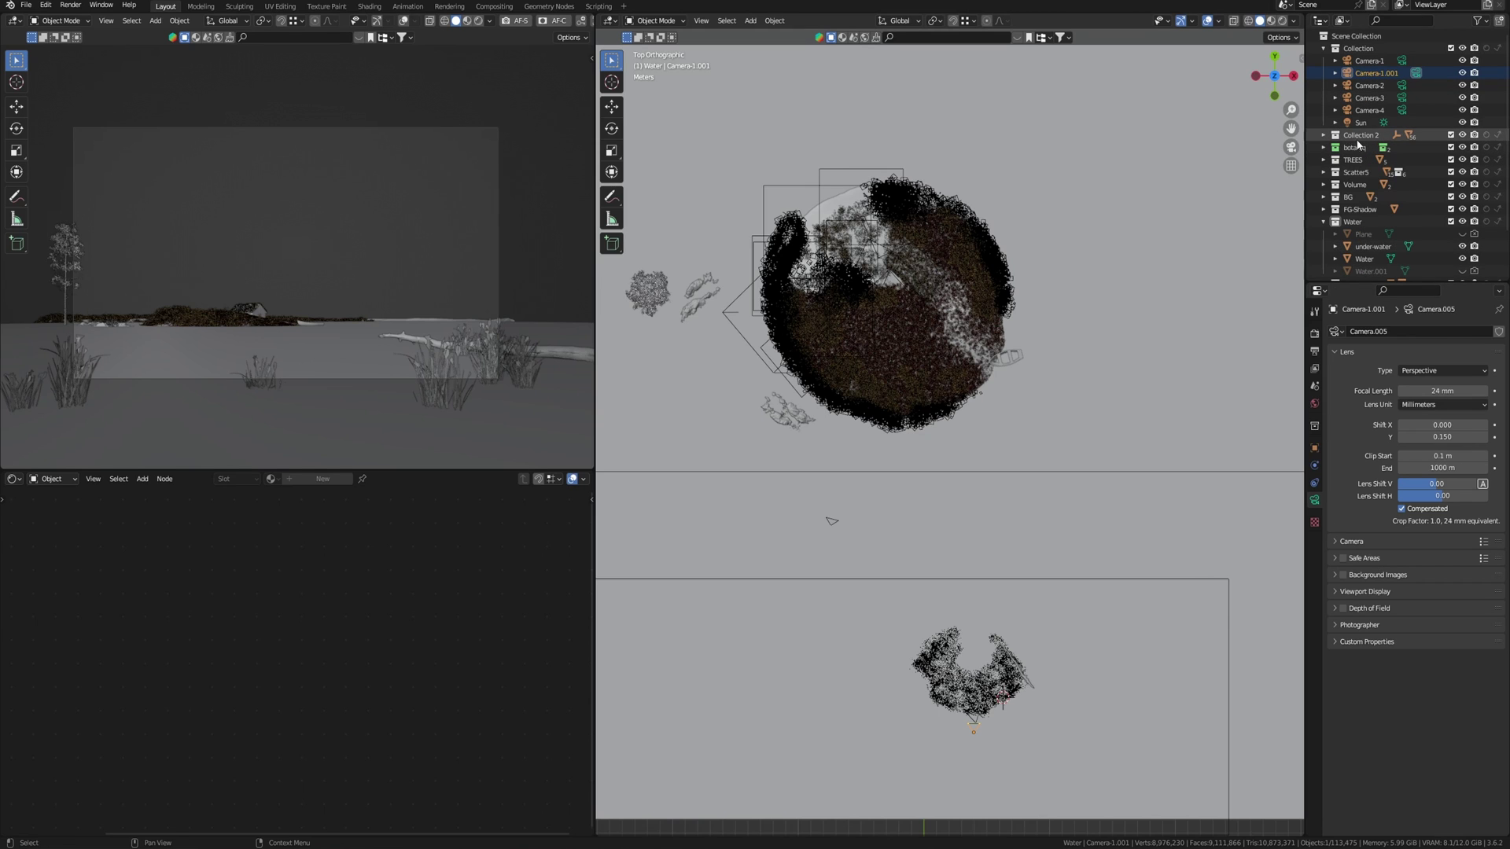
Select Camera-1.001 and expand its Depth of Field settings in the camera properties.
{"action": "left_click", "coordinate": [1049, 712]}
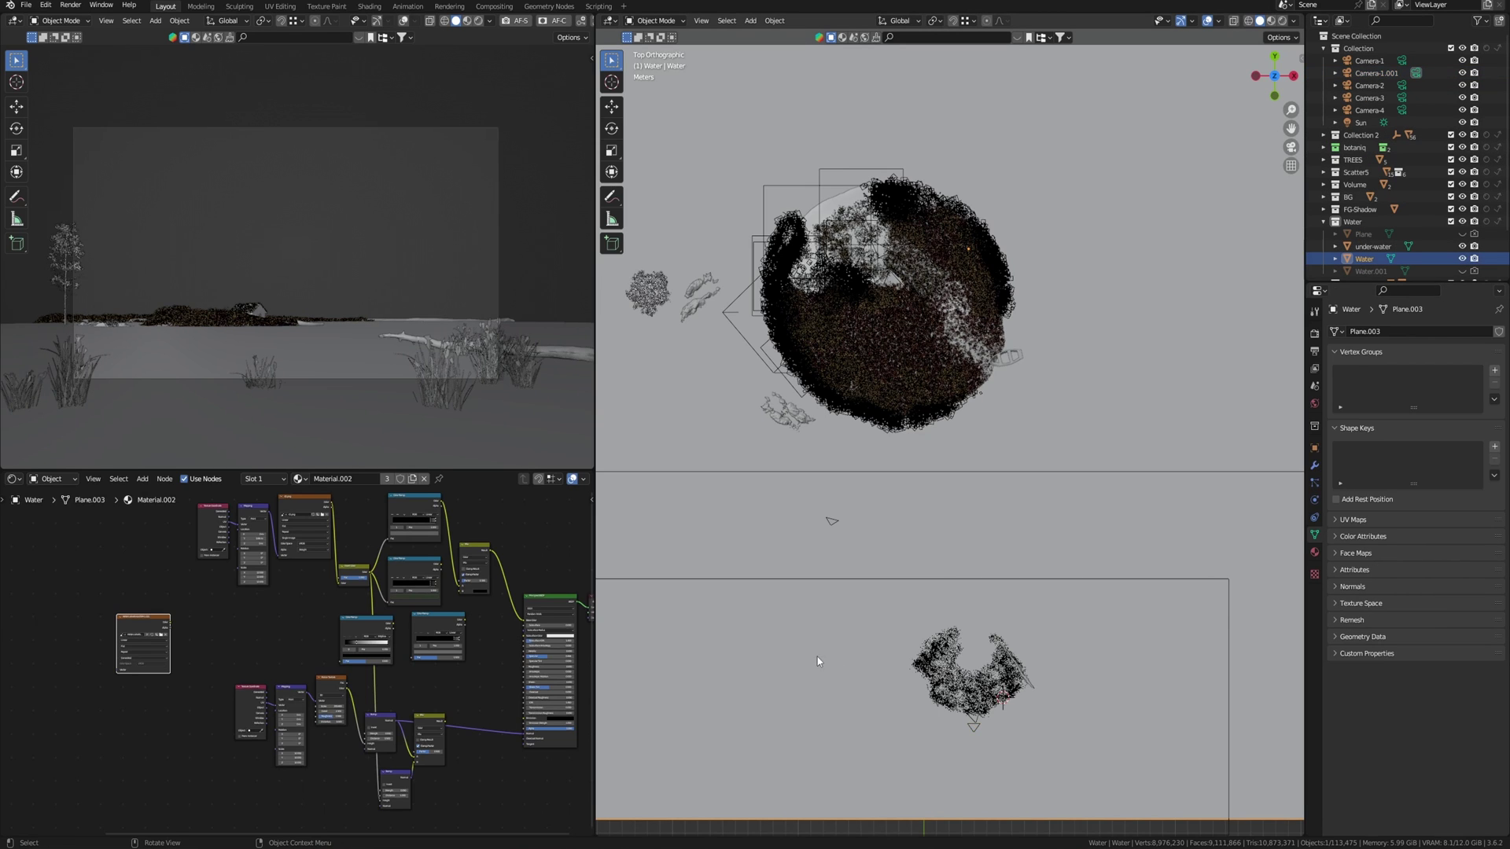
{"action": "left_click", "coordinate": [1375, 72]}
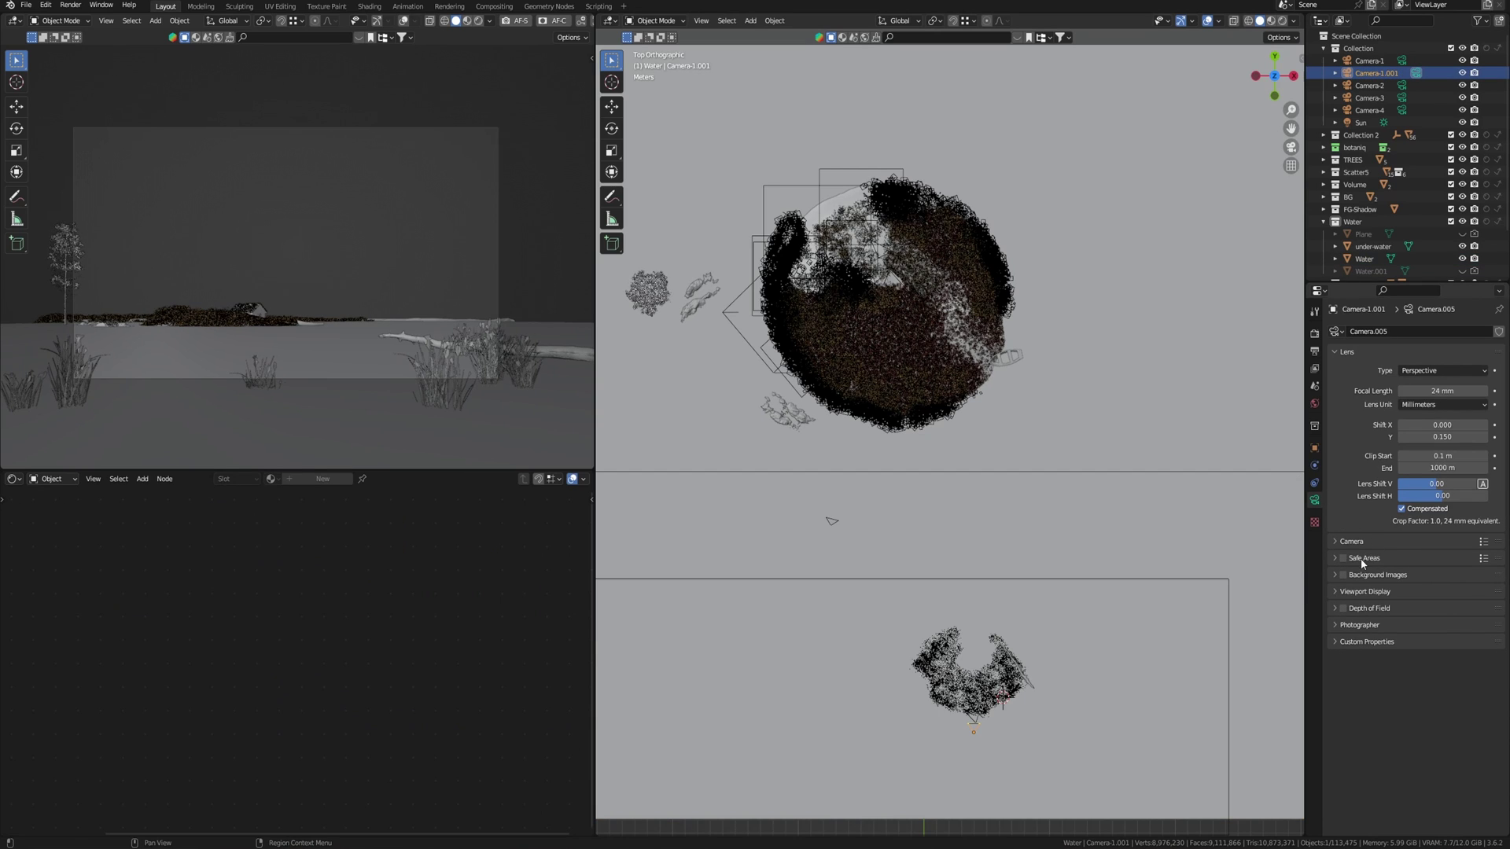
{"action": "left_click", "coordinate": [1335, 608]}
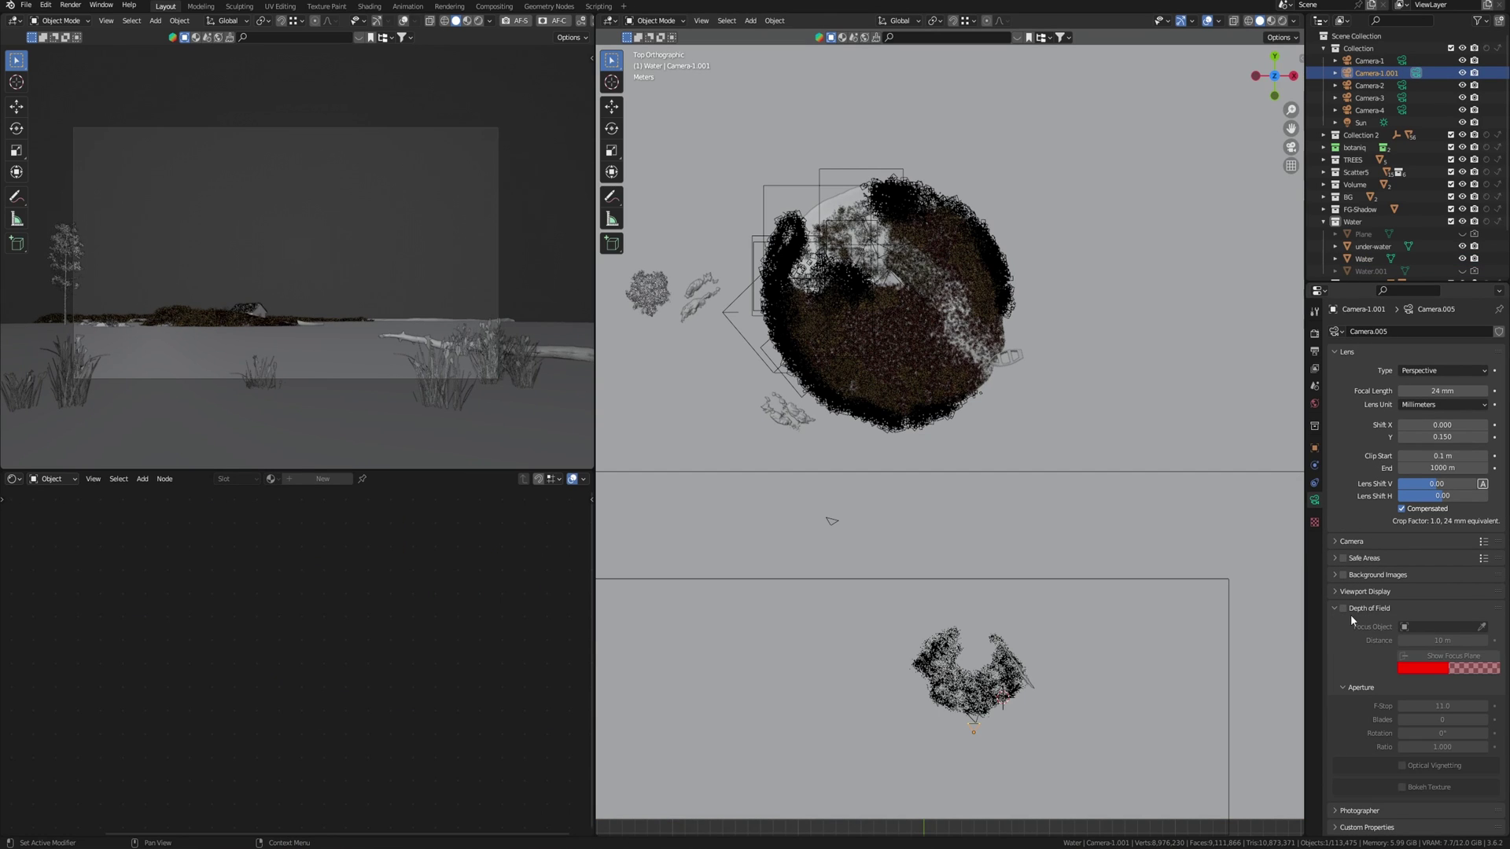
{"action": "left_click", "coordinate": [490, 20]}
{"action": "scroll", "coordinate": [446, 400], "scroll_direction": "up", "scroll_amount": 1}
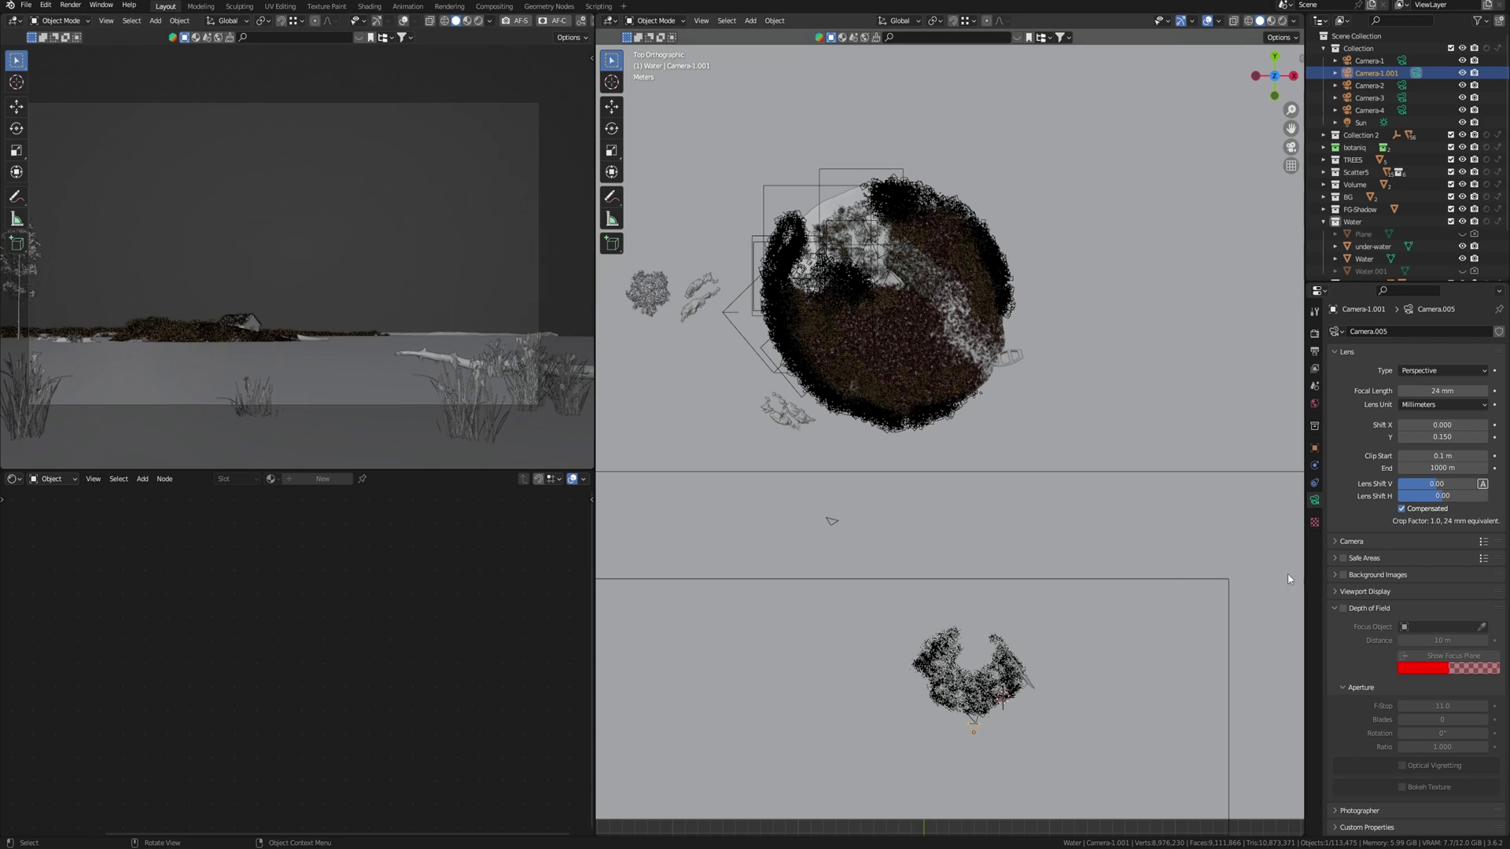
Enable depth of field and set the focus distance to 10 m.
{"action": "left_click", "coordinate": [1343, 608]}
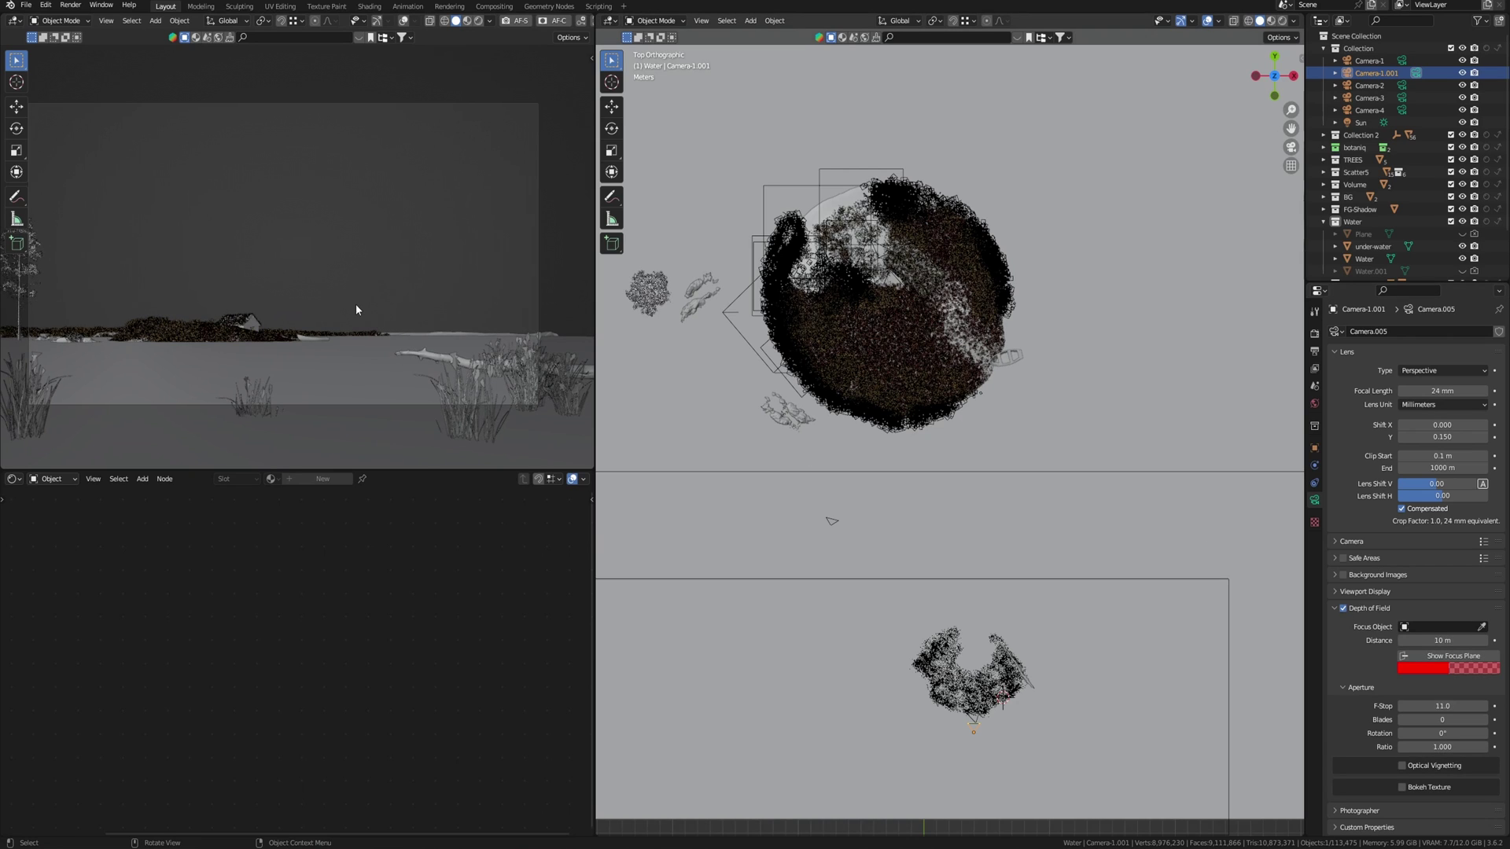
{"action": "middle_click_drag", "start_coordinate": [355, 304], "coordinate": [365, 300], "text": "shift"}
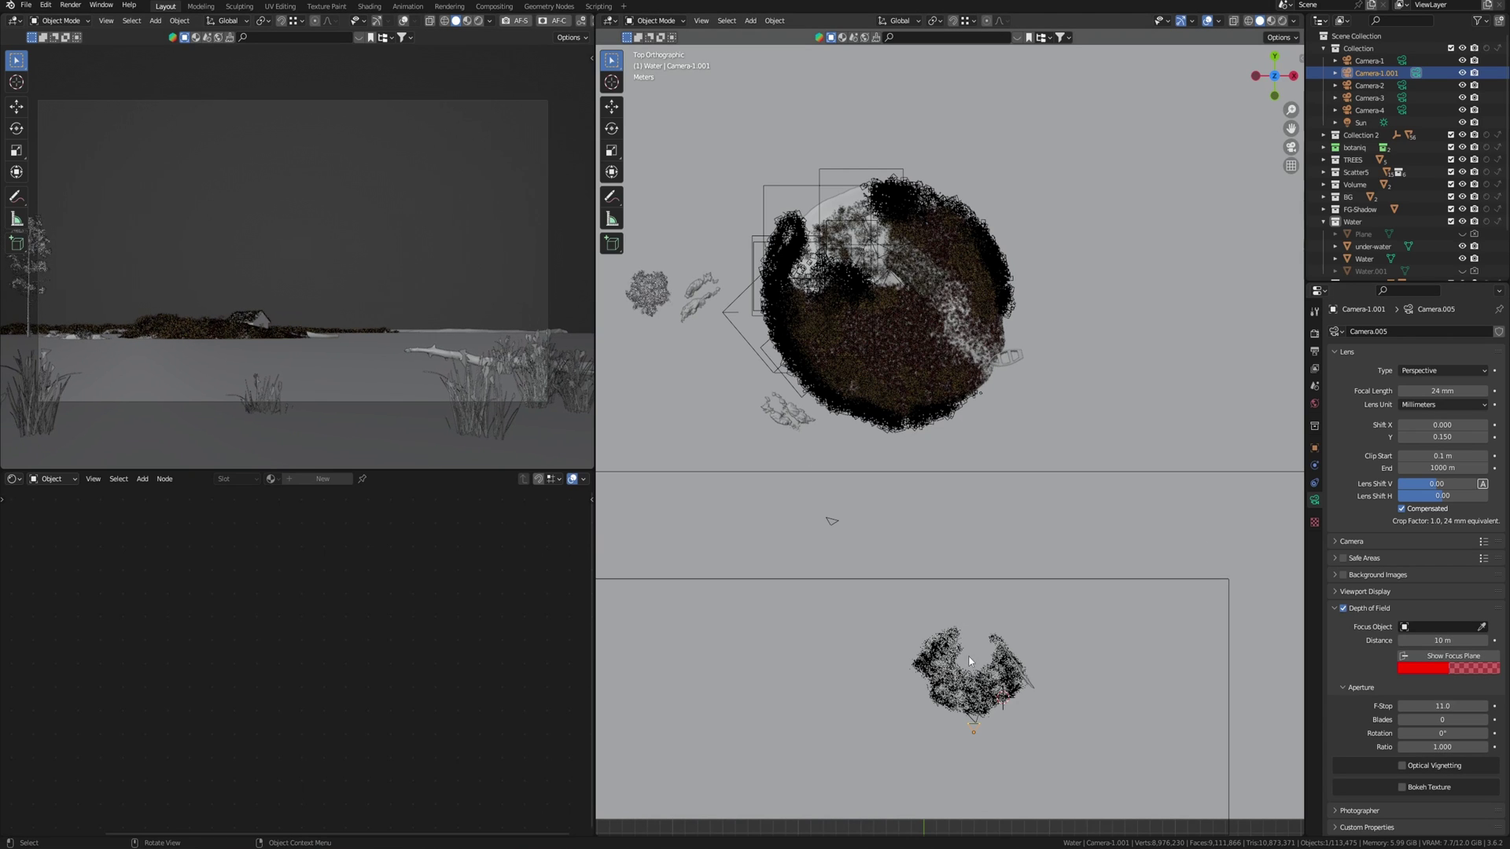
{"action": "left_click", "coordinate": [1447, 639]}
{"action": "type", "text": "20"}
{"action": "key", "text": "Return"}
{"action": "left_click", "coordinate": [1440, 641]}
{"action": "type", "text": "10"}
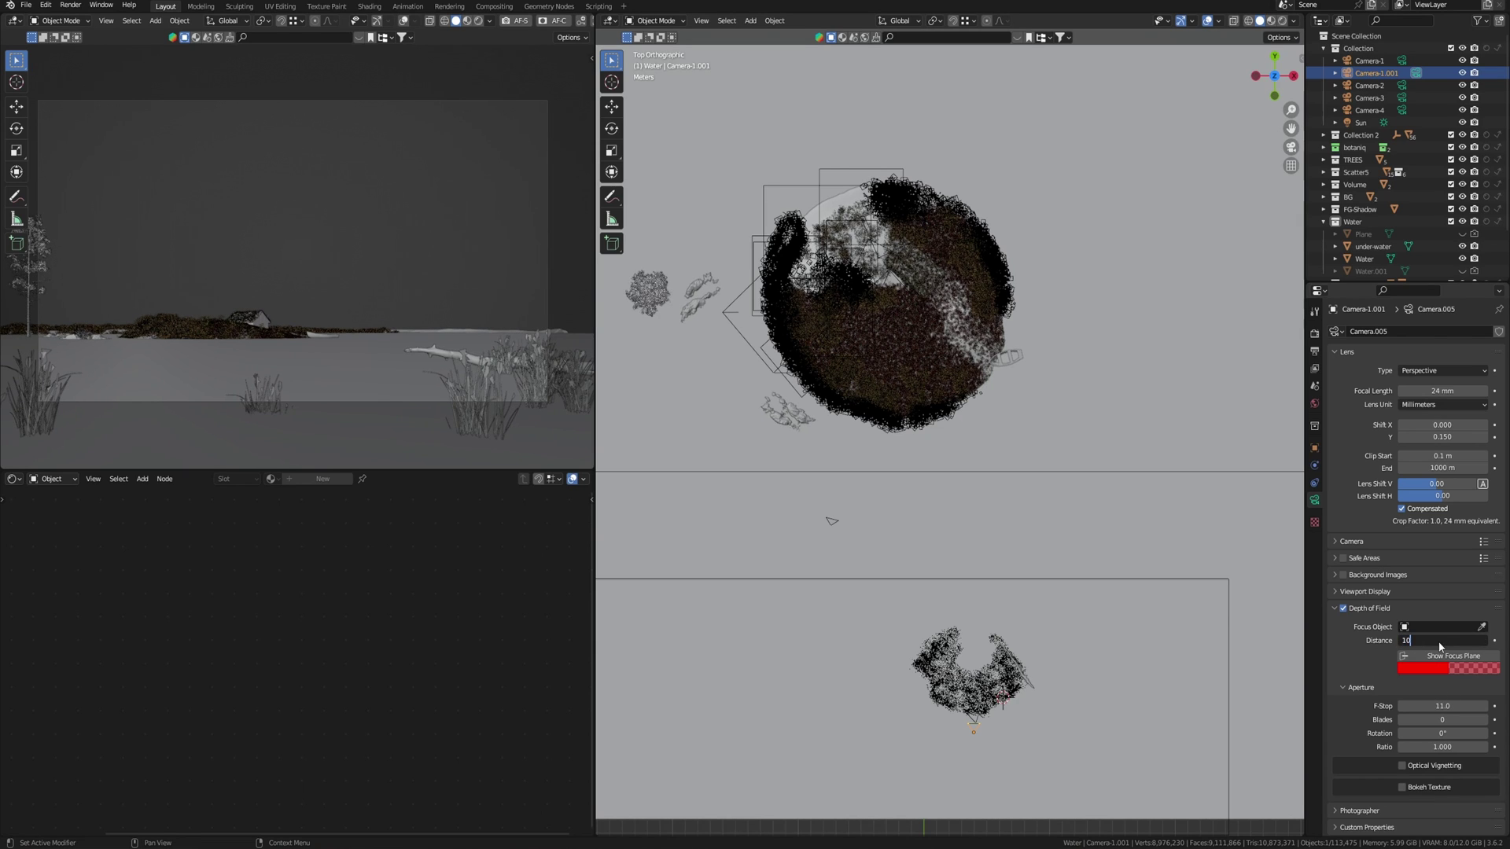
{"action": "key", "text": "Return"}
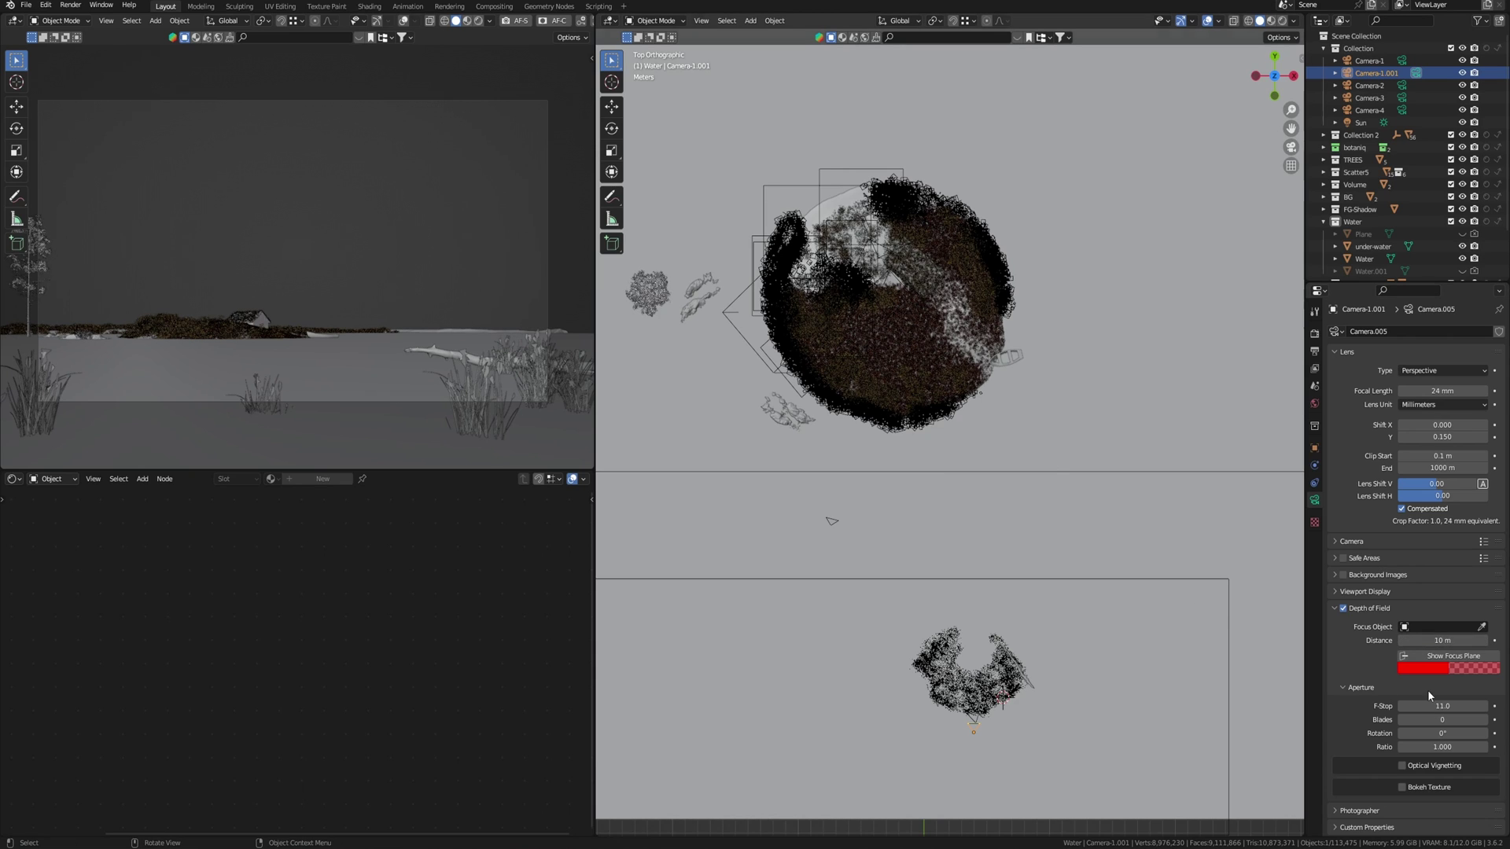
Set the camera's F-Stop to 2.0 after trying 0.1.
{"action": "left_click", "coordinate": [1443, 707]}
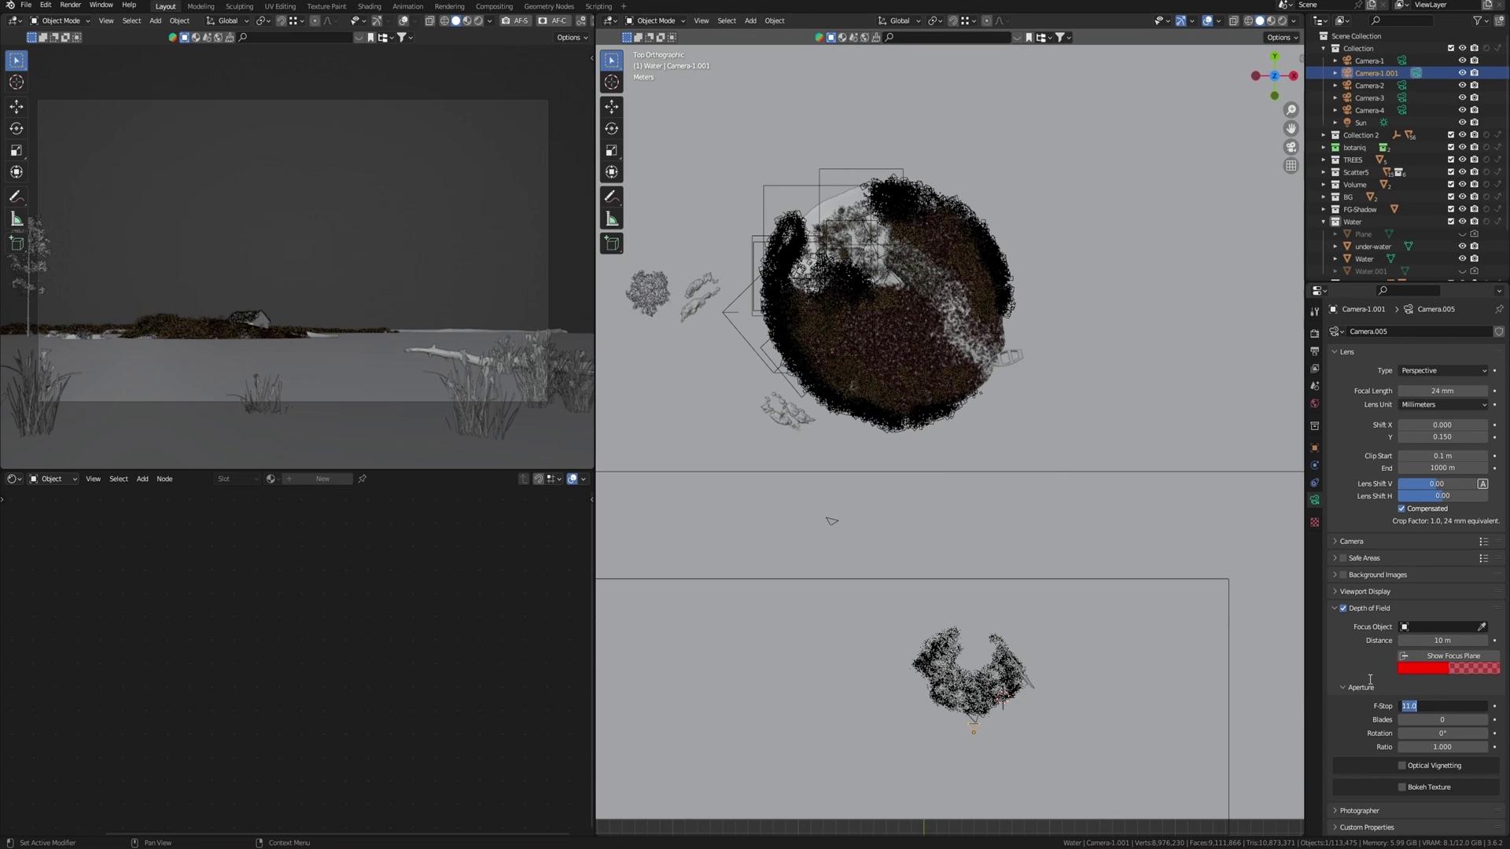
{"action": "key", "text": "Return"}
{"action": "left_click", "coordinate": [1443, 706]}
{"action": "type", "text": "0.1"}
{"action": "key", "text": "Return"}
{"action": "left_click", "coordinate": [1443, 706]}
{"action": "type", "text": "2"}
{"action": "key", "text": "Return"}
{"action": "middle_click_drag", "start_coordinate": [546, 119], "coordinate": [474, 319]}
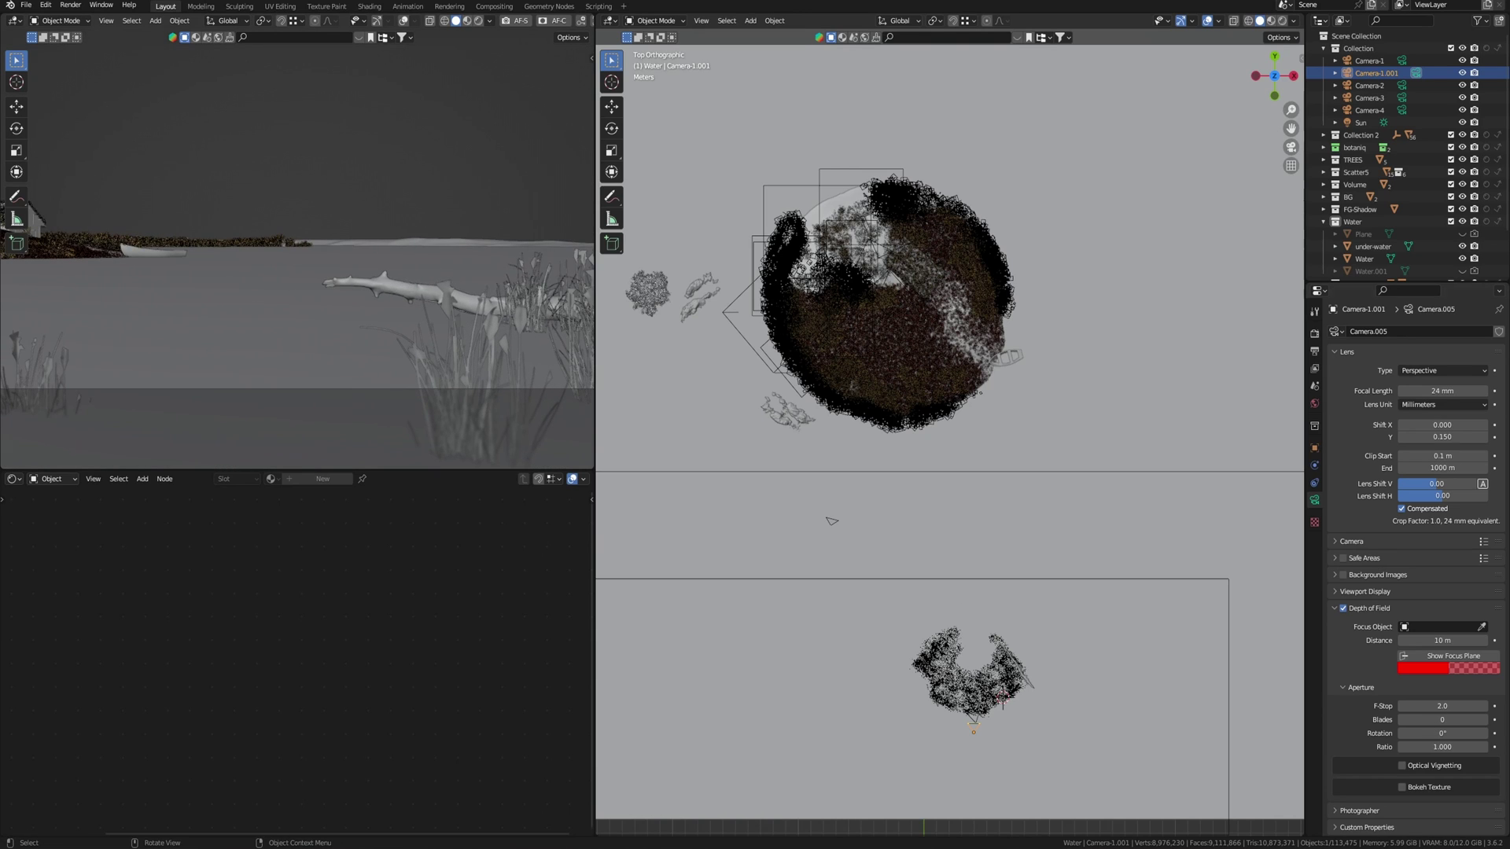
{"action": "left_click", "coordinate": [1442, 706]}
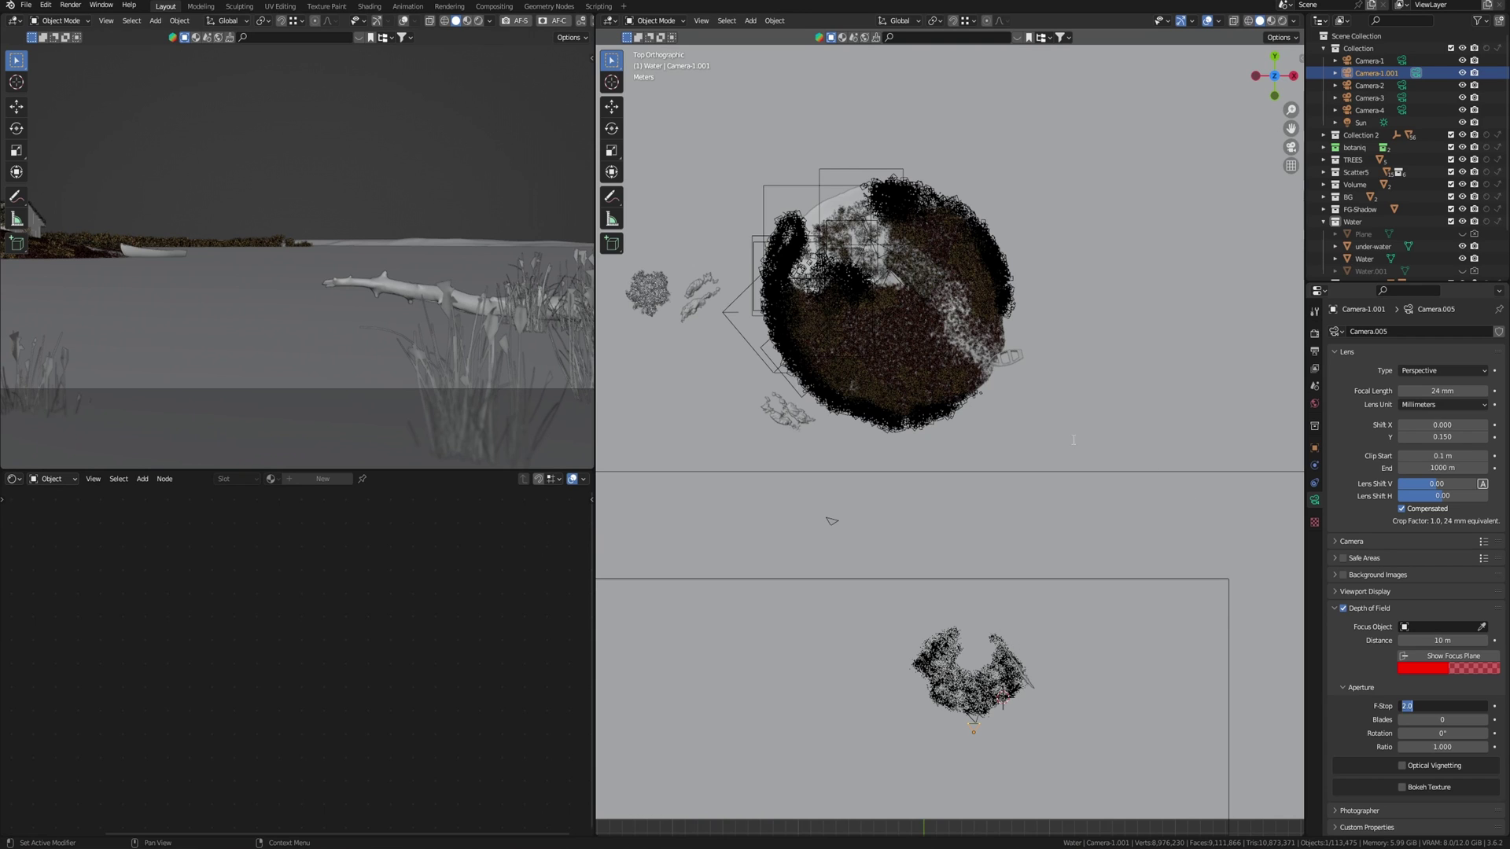
{"action": "key", "text": "Escape"}
Show the Photographer sidebar and expand its Depth of Field options.
{"action": "key", "text": "n"}
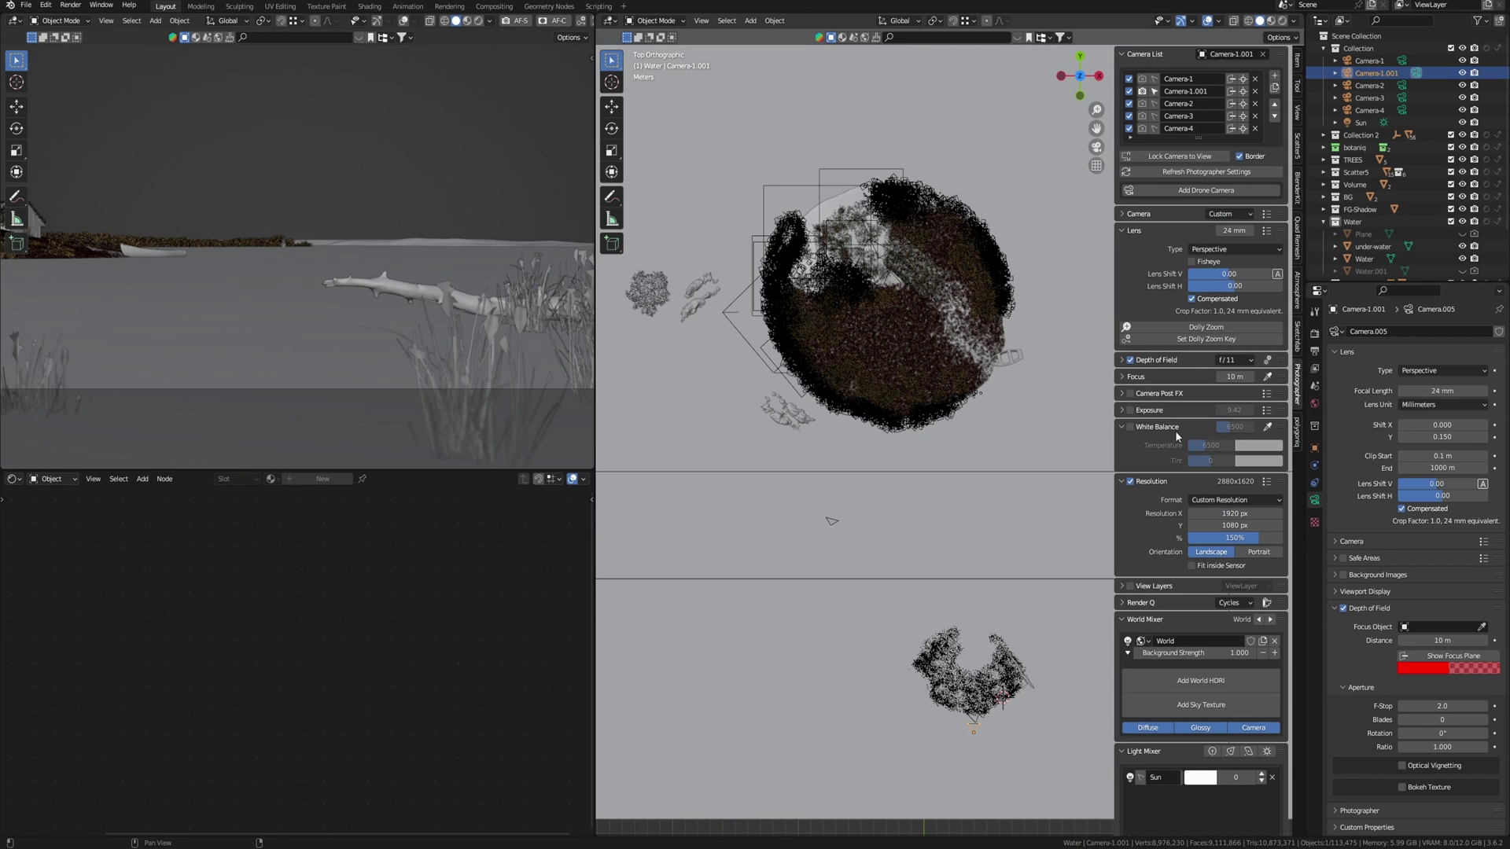
{"action": "left_click", "coordinate": [1122, 360]}
{"action": "scroll", "coordinate": [1140, 629], "scroll_direction": "down", "scroll_amount": 2}
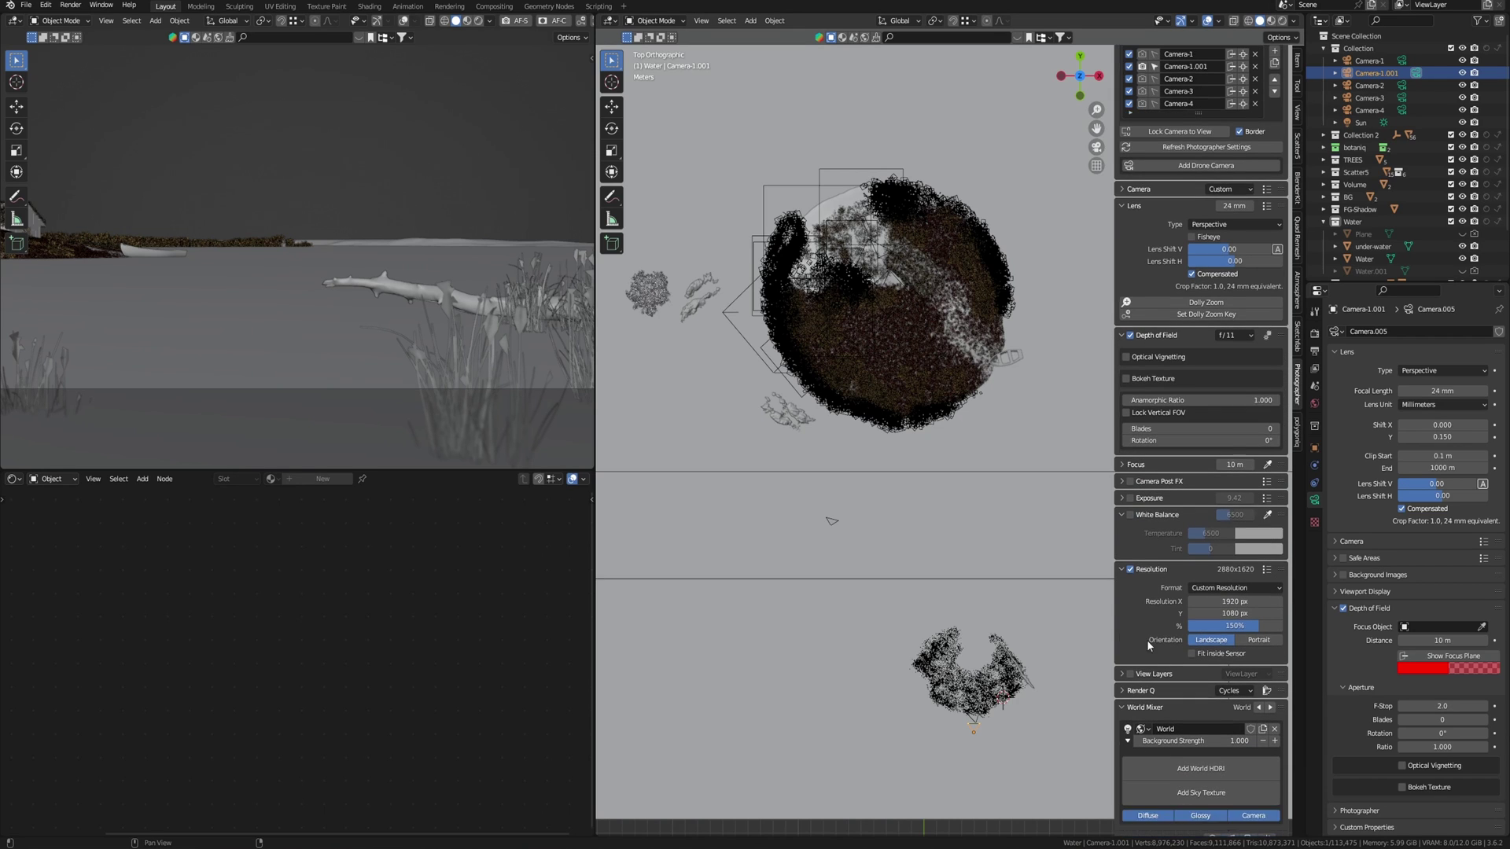
{"action": "scroll", "coordinate": [1161, 681], "scroll_direction": "up", "scroll_amount": 2}
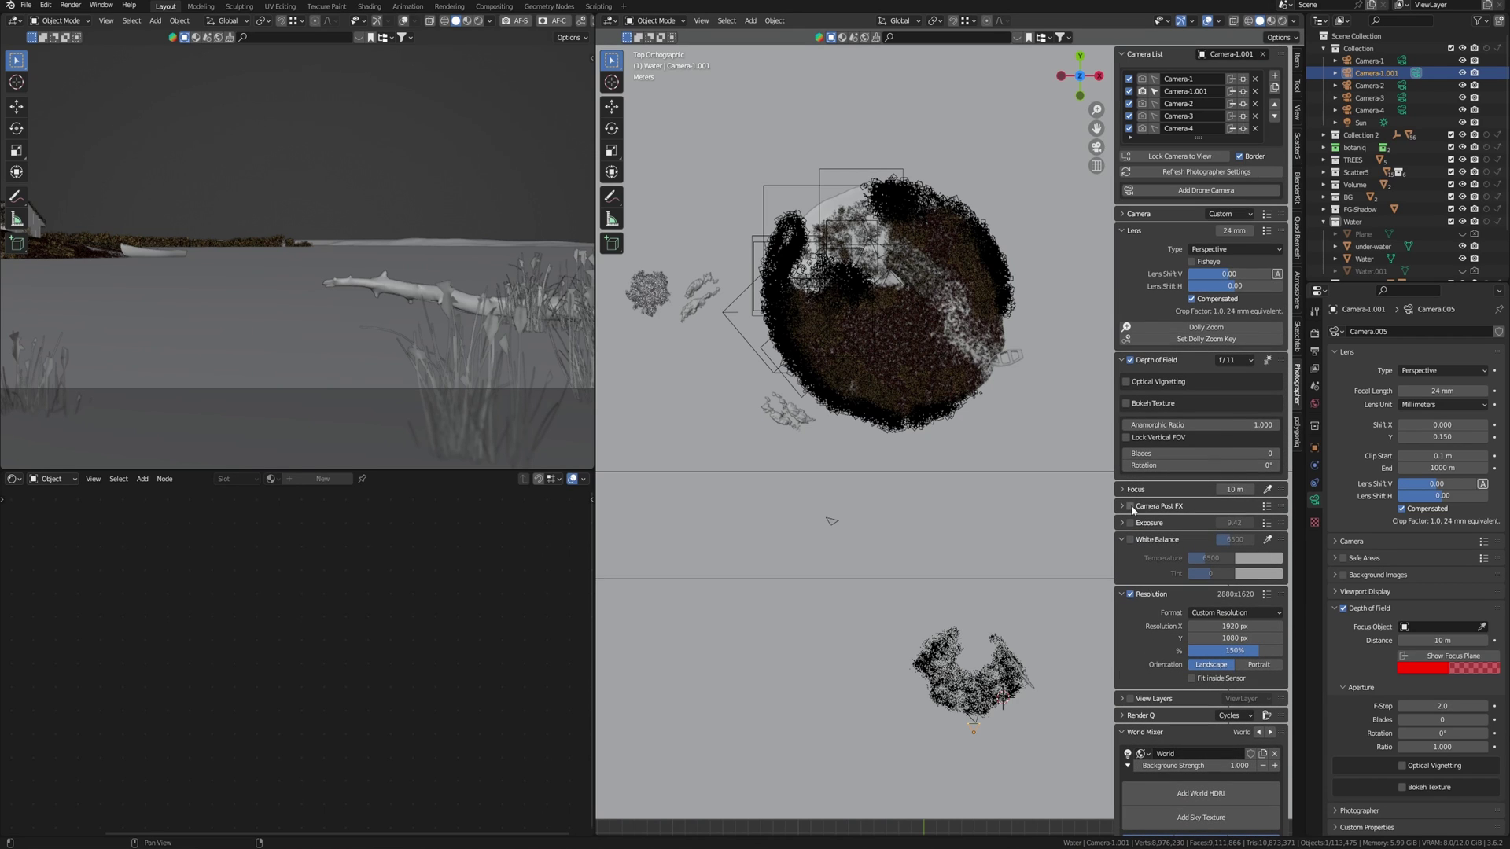
Expand Camera Post FX and scroll through its settings, including Film Grain at 0.15.
{"action": "left_click", "coordinate": [1122, 506]}
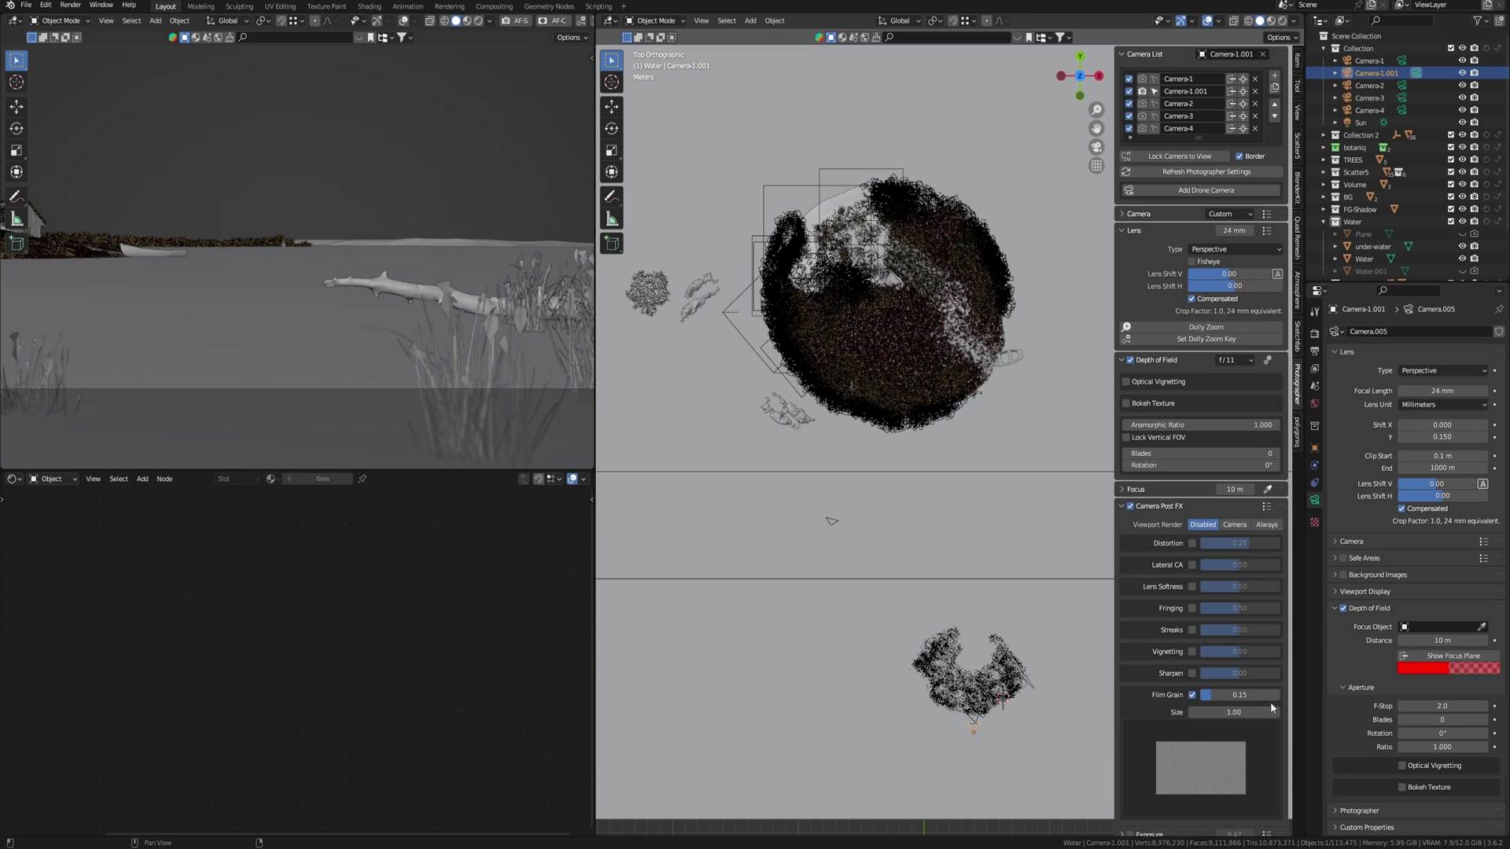
{"action": "scroll", "coordinate": [1167, 641], "scroll_direction": "down", "scroll_amount": 3}
{"action": "scroll", "coordinate": [1170, 676], "scroll_direction": "down", "scroll_amount": 4}
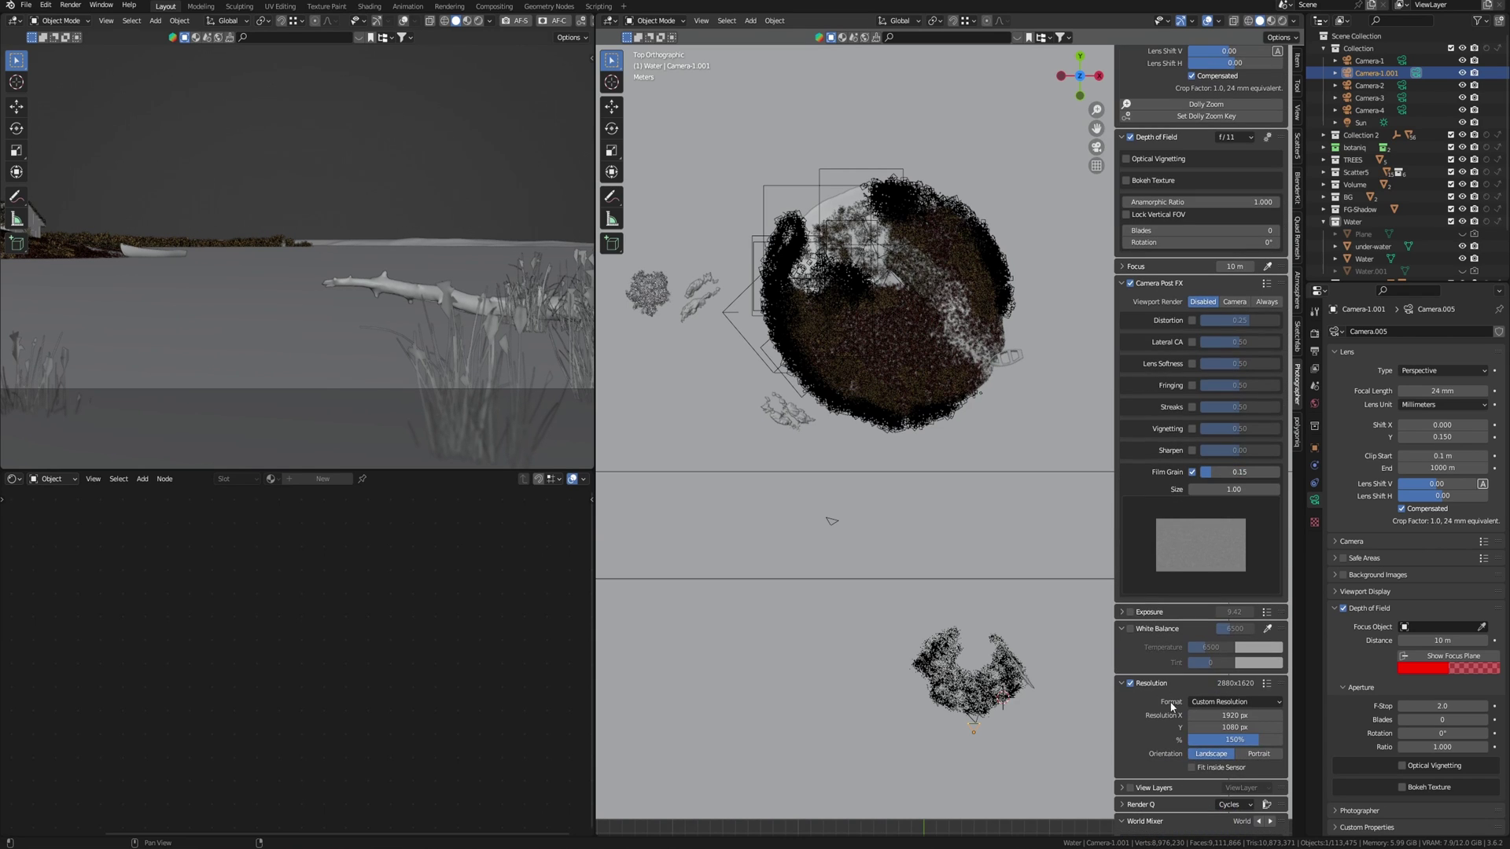
{"action": "scroll", "coordinate": [1163, 729], "scroll_direction": "down", "scroll_amount": 3}
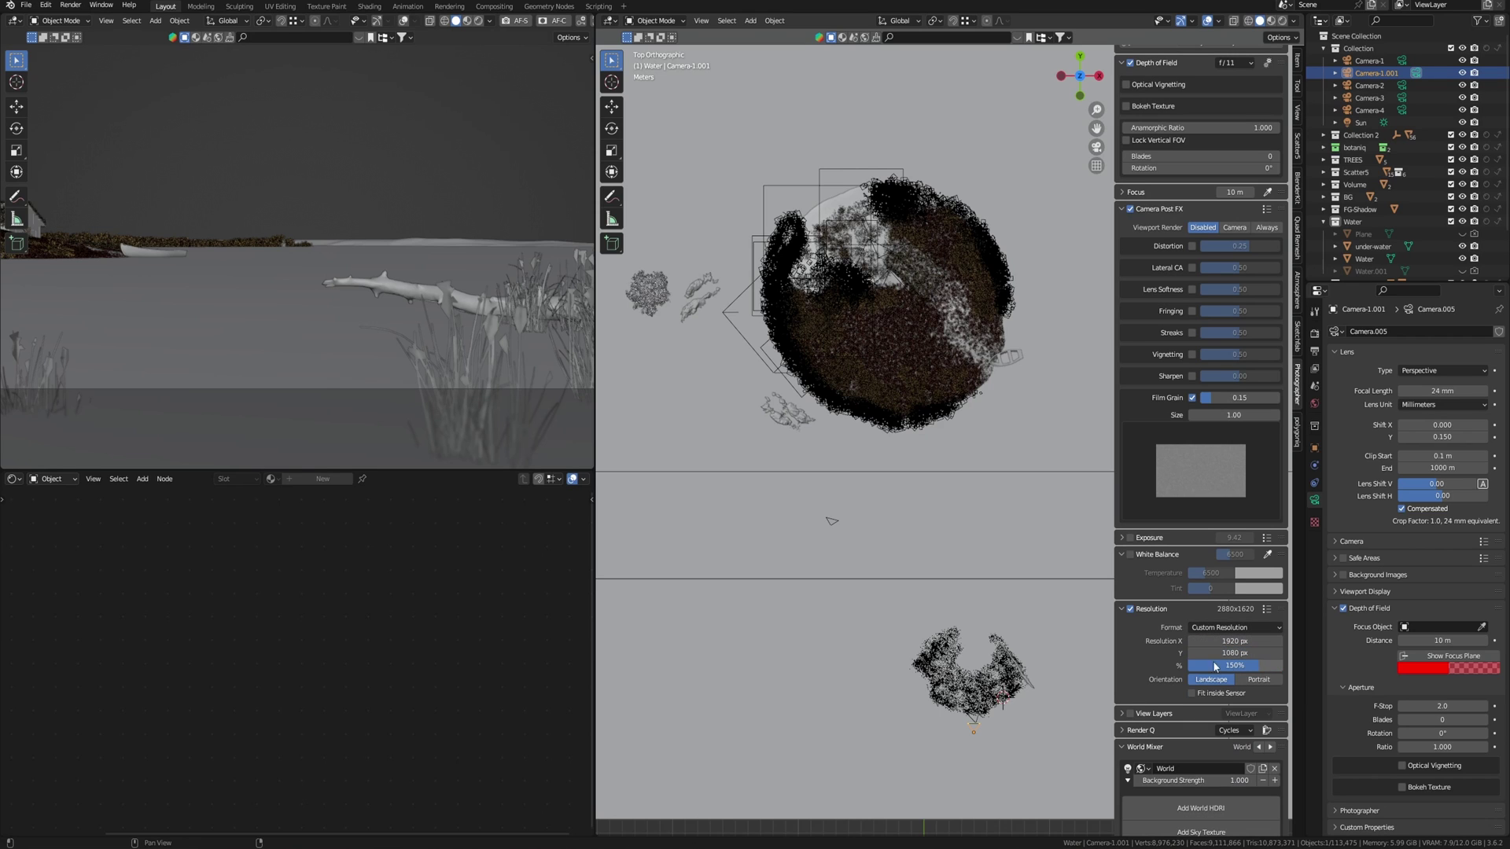
{"action": "scroll", "coordinate": [1149, 248], "scroll_direction": "up", "scroll_amount": 10}
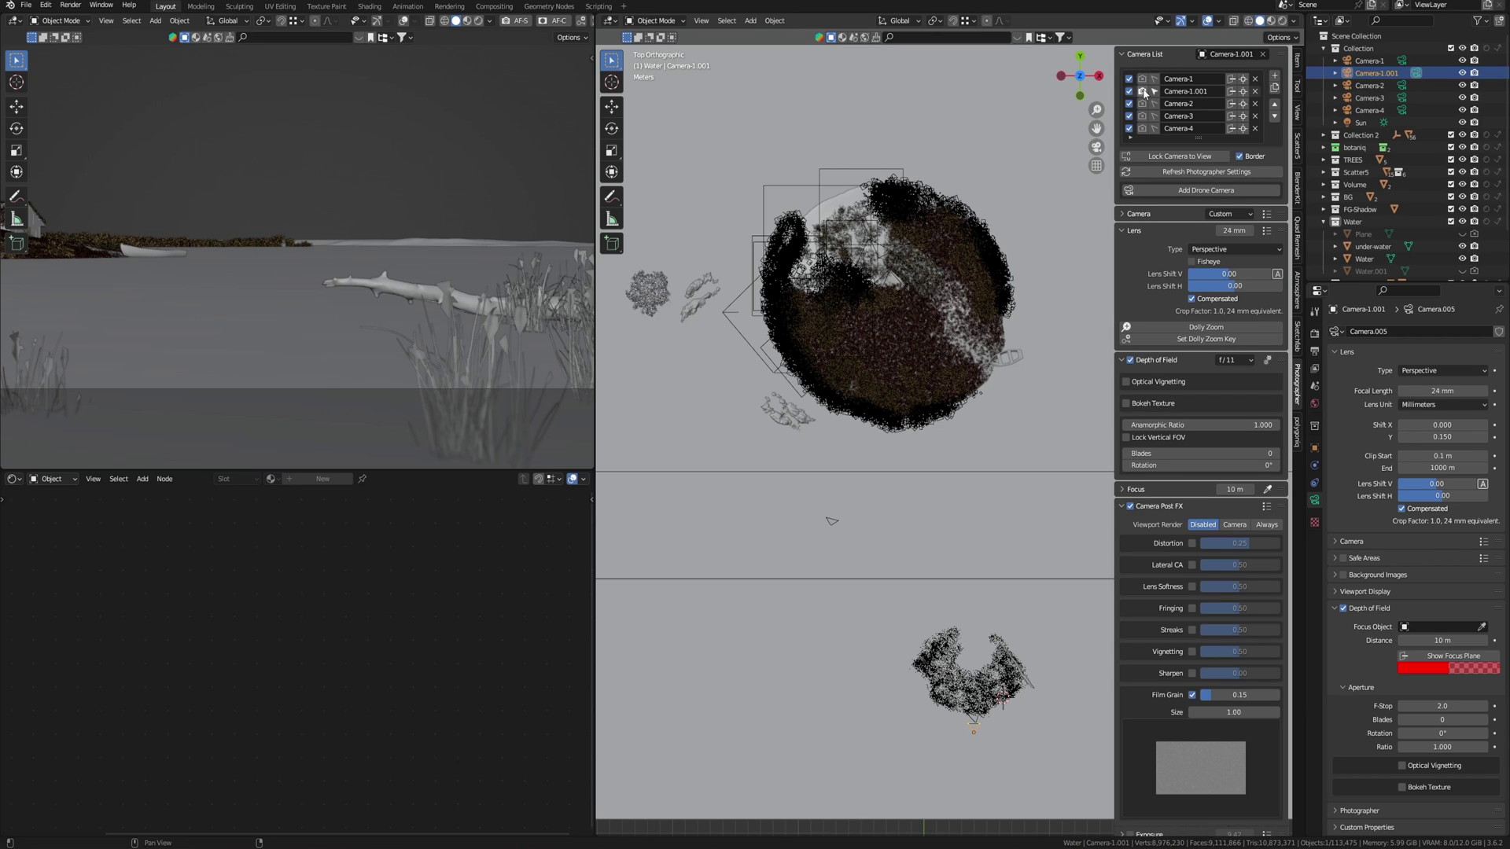
View the scene through Camera-4, panning to include the tree.
{"action": "left_click", "coordinate": [1142, 130]}
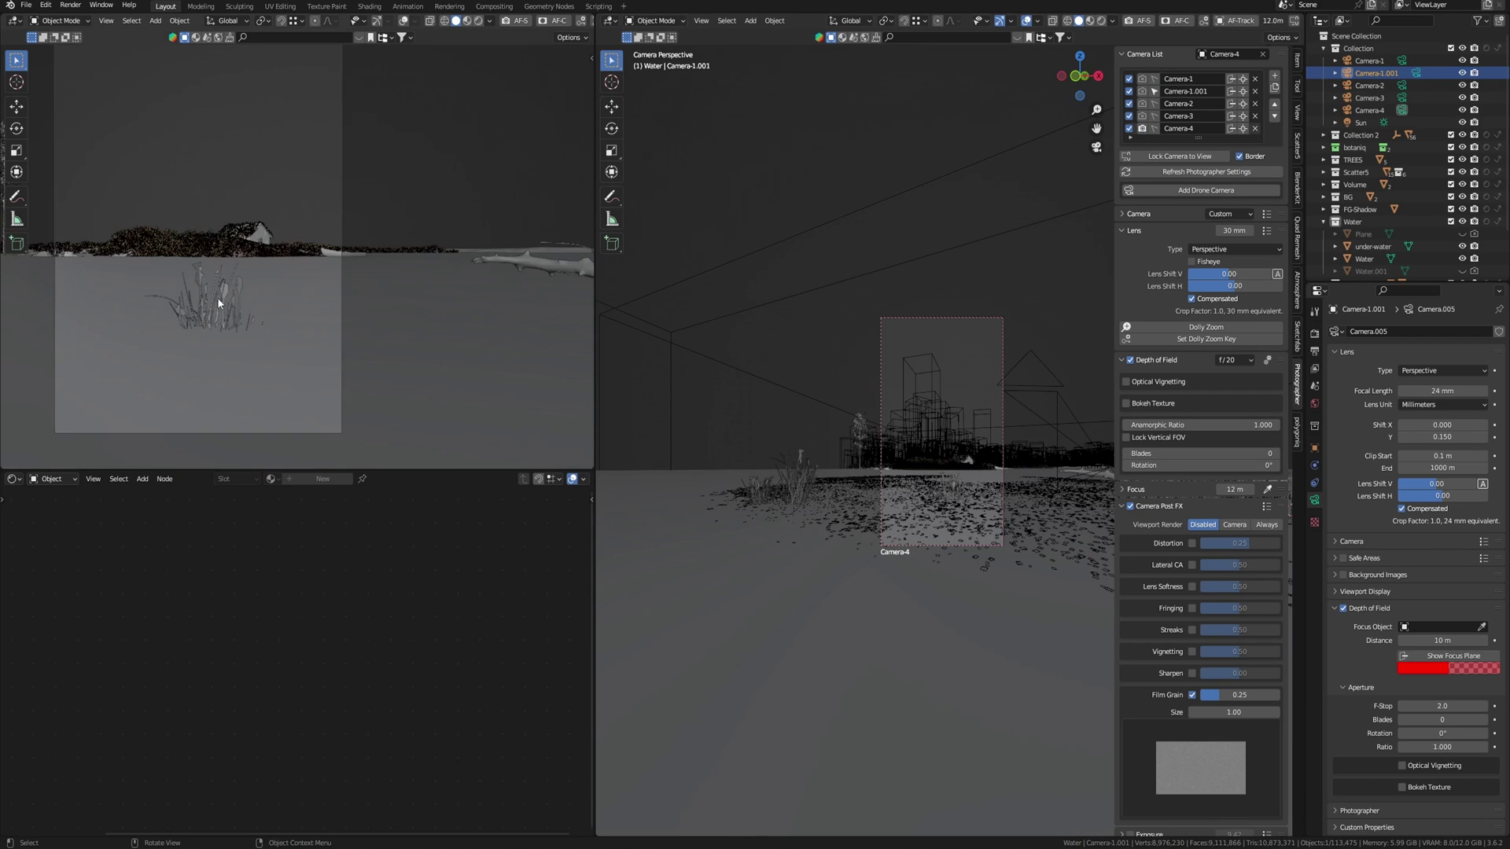
{"action": "middle_click_drag", "start_coordinate": [219, 297], "coordinate": [335, 318], "text": "shift"}
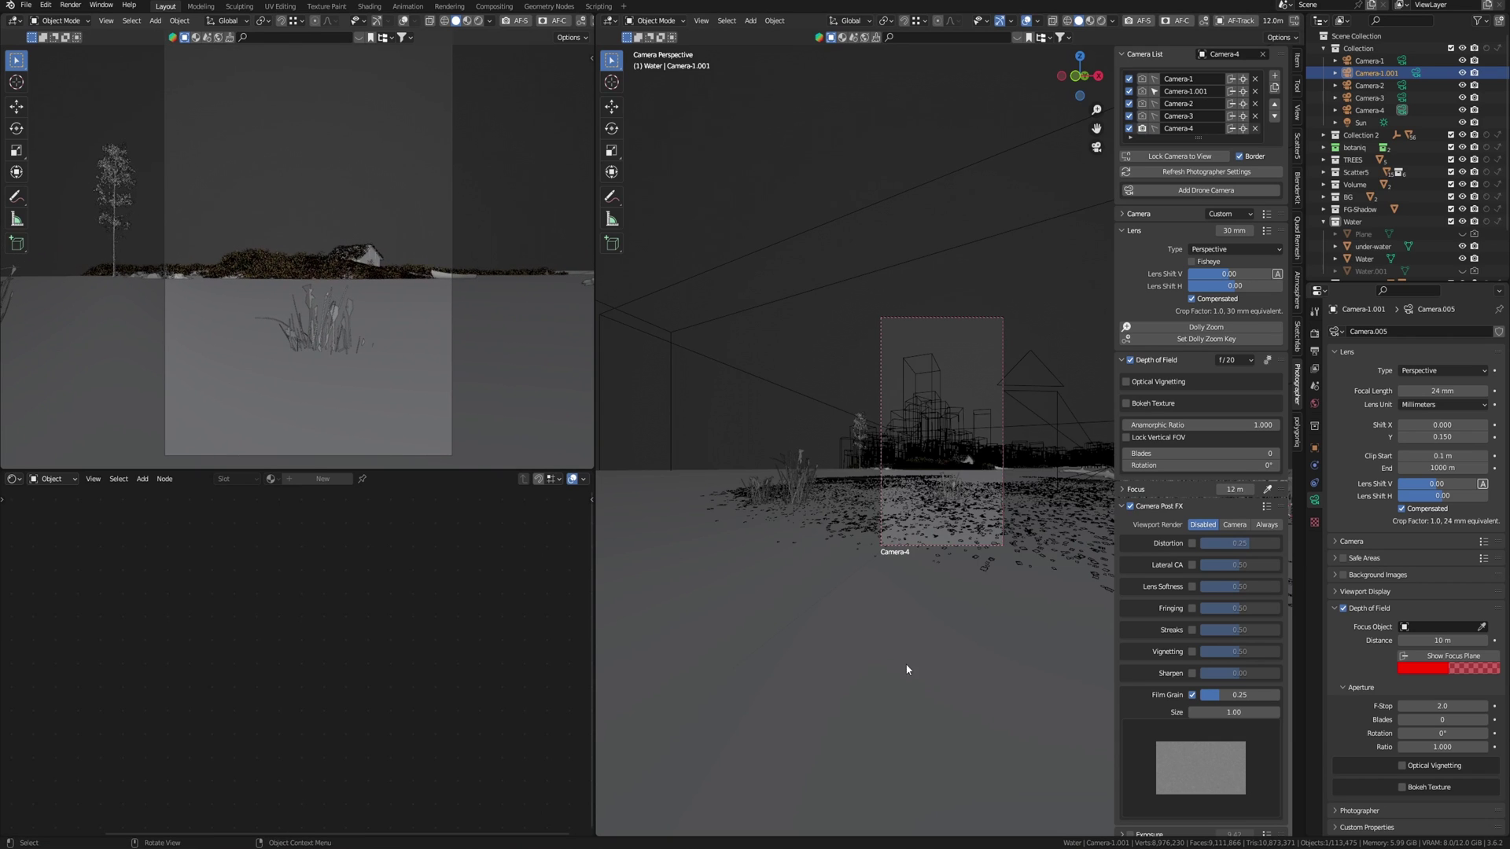
{"action": "scroll", "coordinate": [1221, 622], "scroll_direction": "down", "scroll_amount": 10}
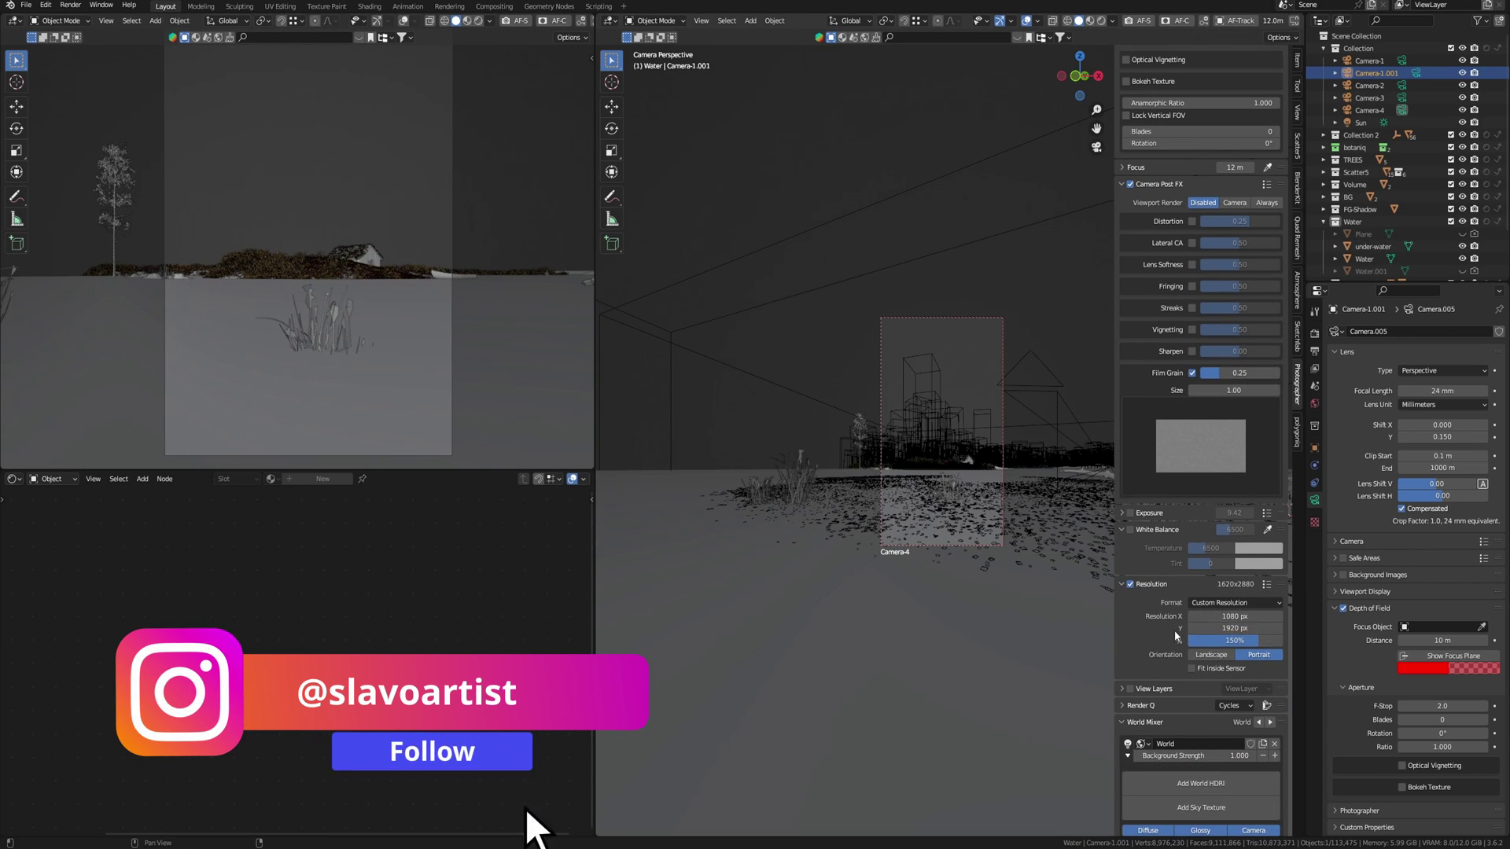
{"action": "scroll", "coordinate": [1189, 348], "scroll_direction": "up", "scroll_amount": 1}
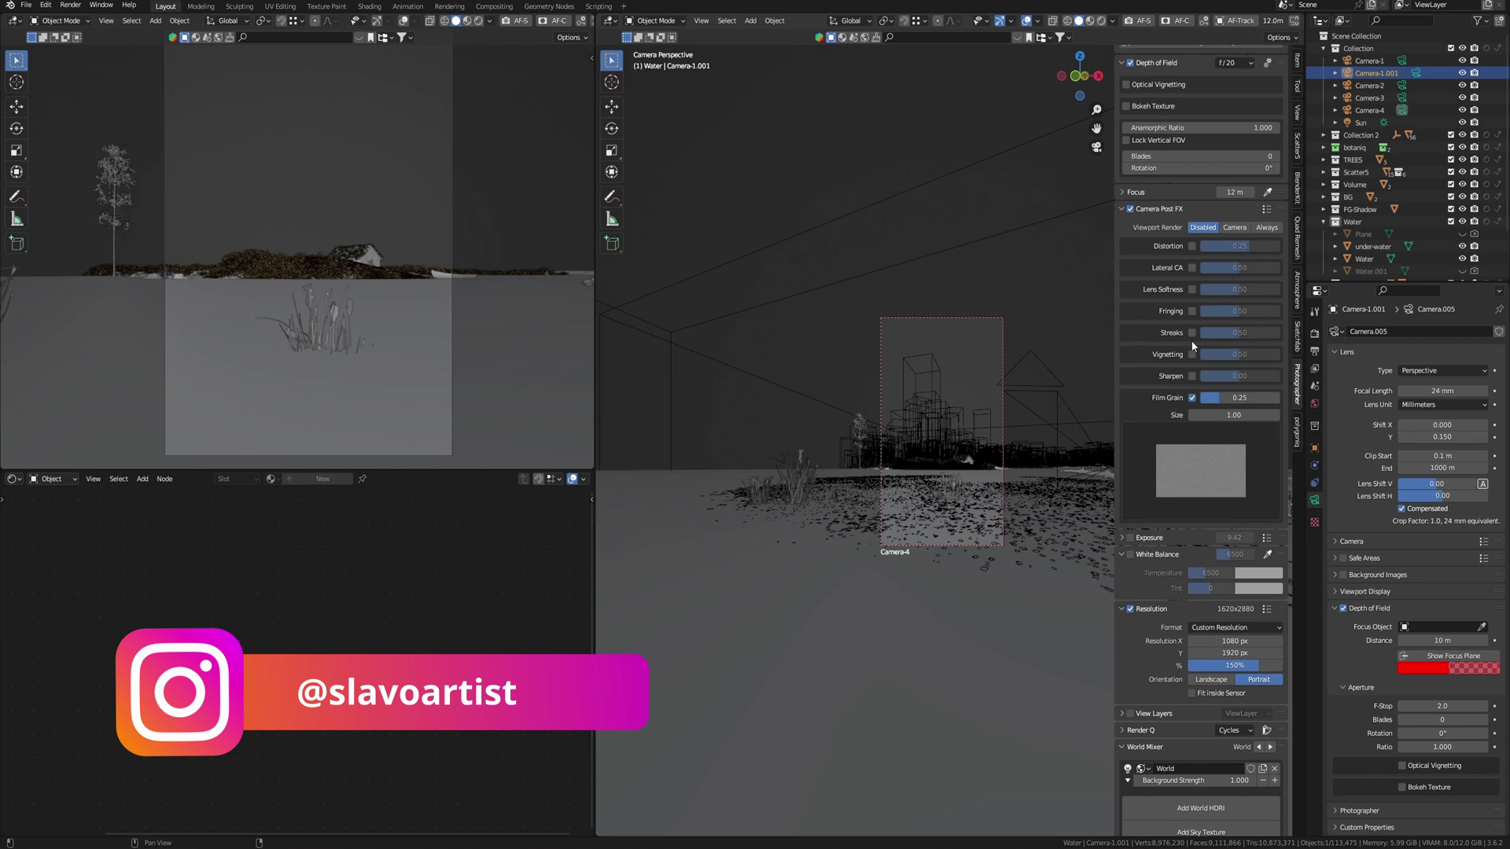
{"action": "scroll", "coordinate": [1167, 368], "scroll_direction": "up", "scroll_amount": 10}
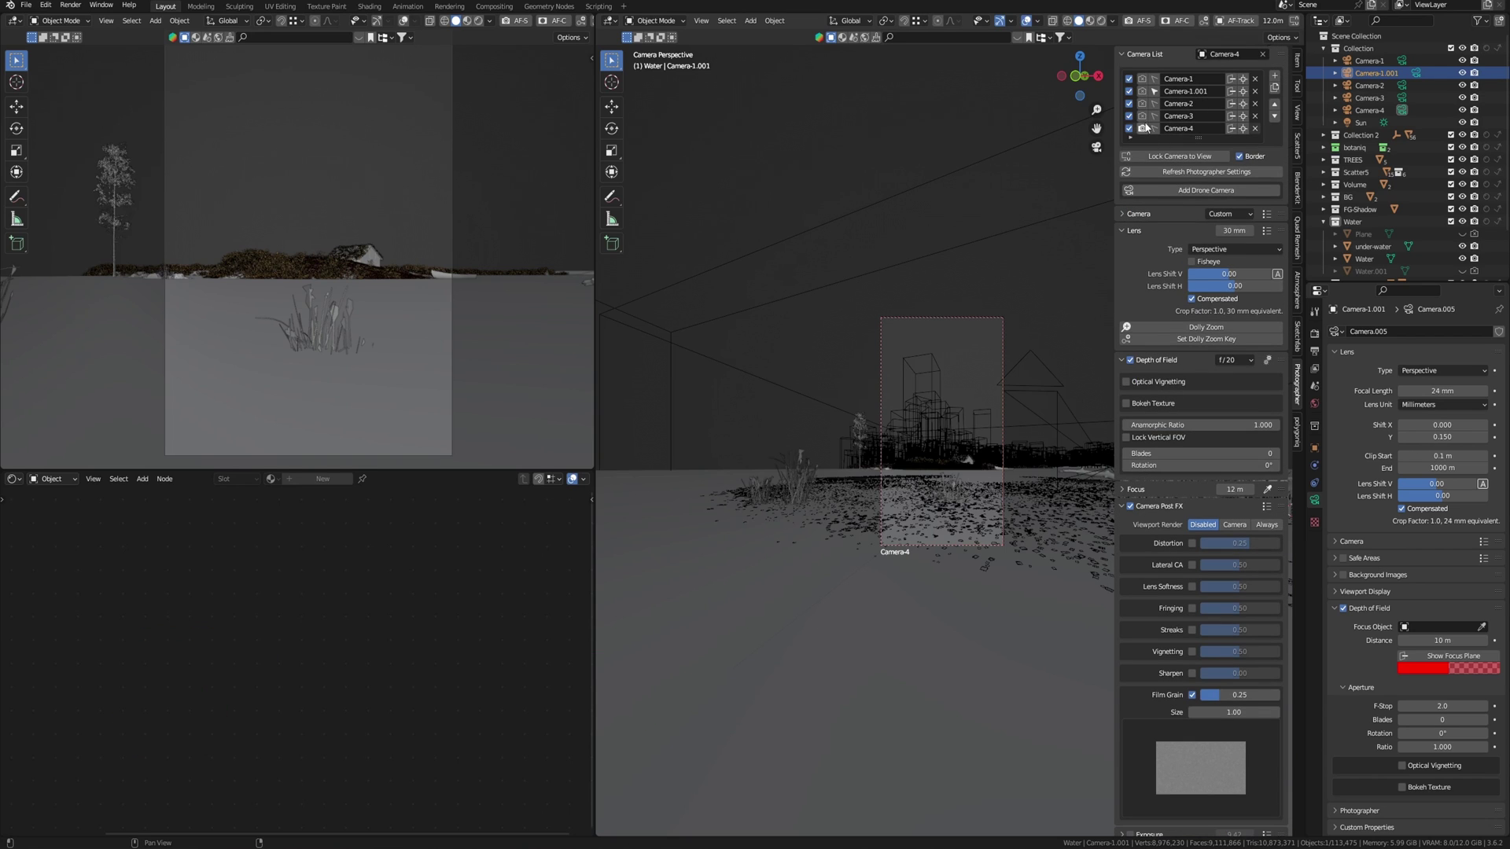
Cycle through Camera-3, Camera-2 and Camera-1, ending with Camera-1.001 active again.
{"action": "left_click", "coordinate": [1142, 116]}
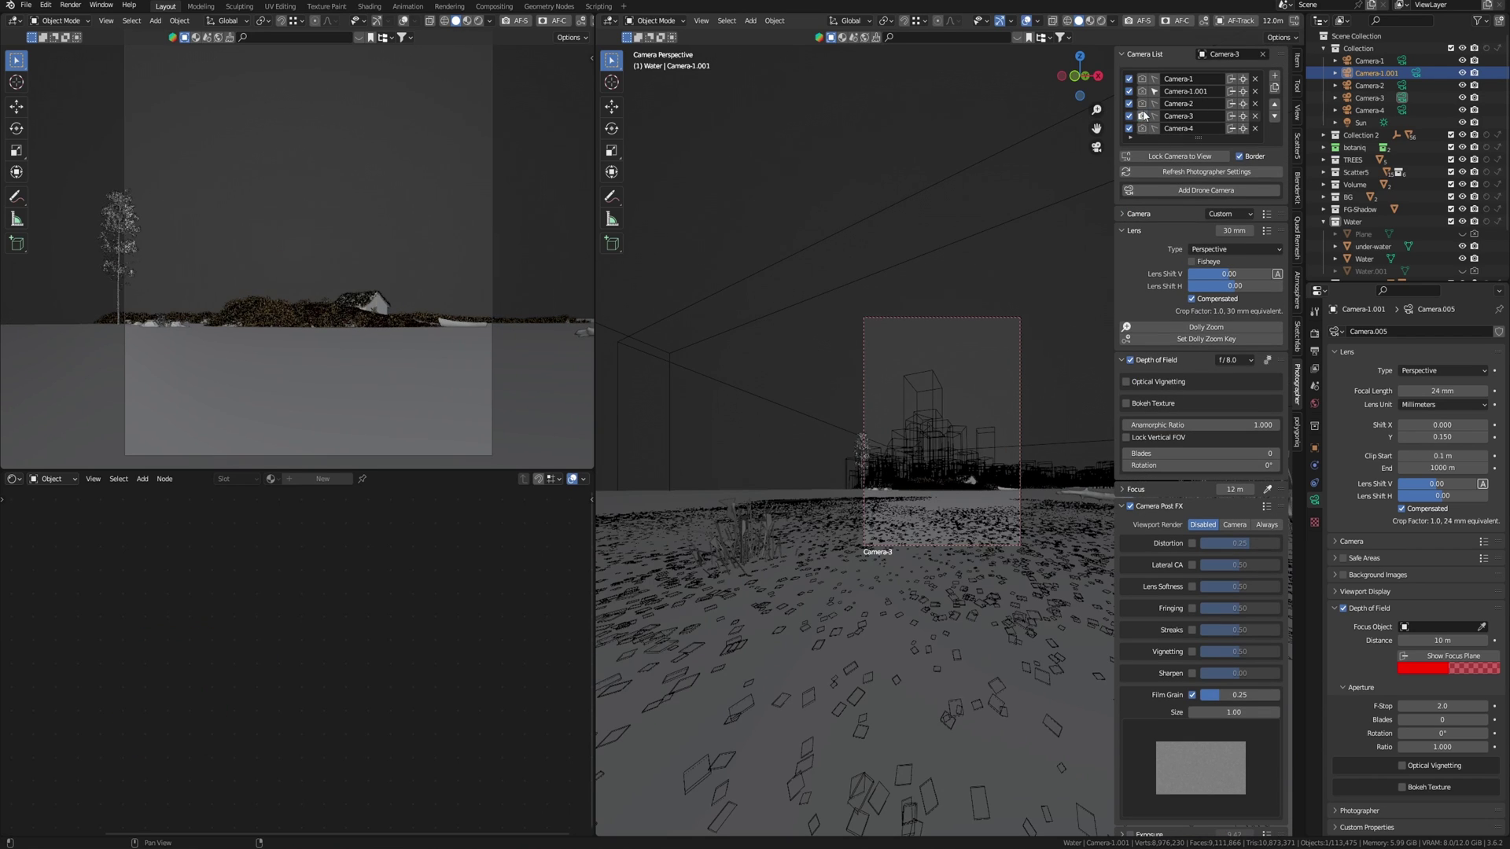
{"action": "left_click", "coordinate": [1142, 103]}
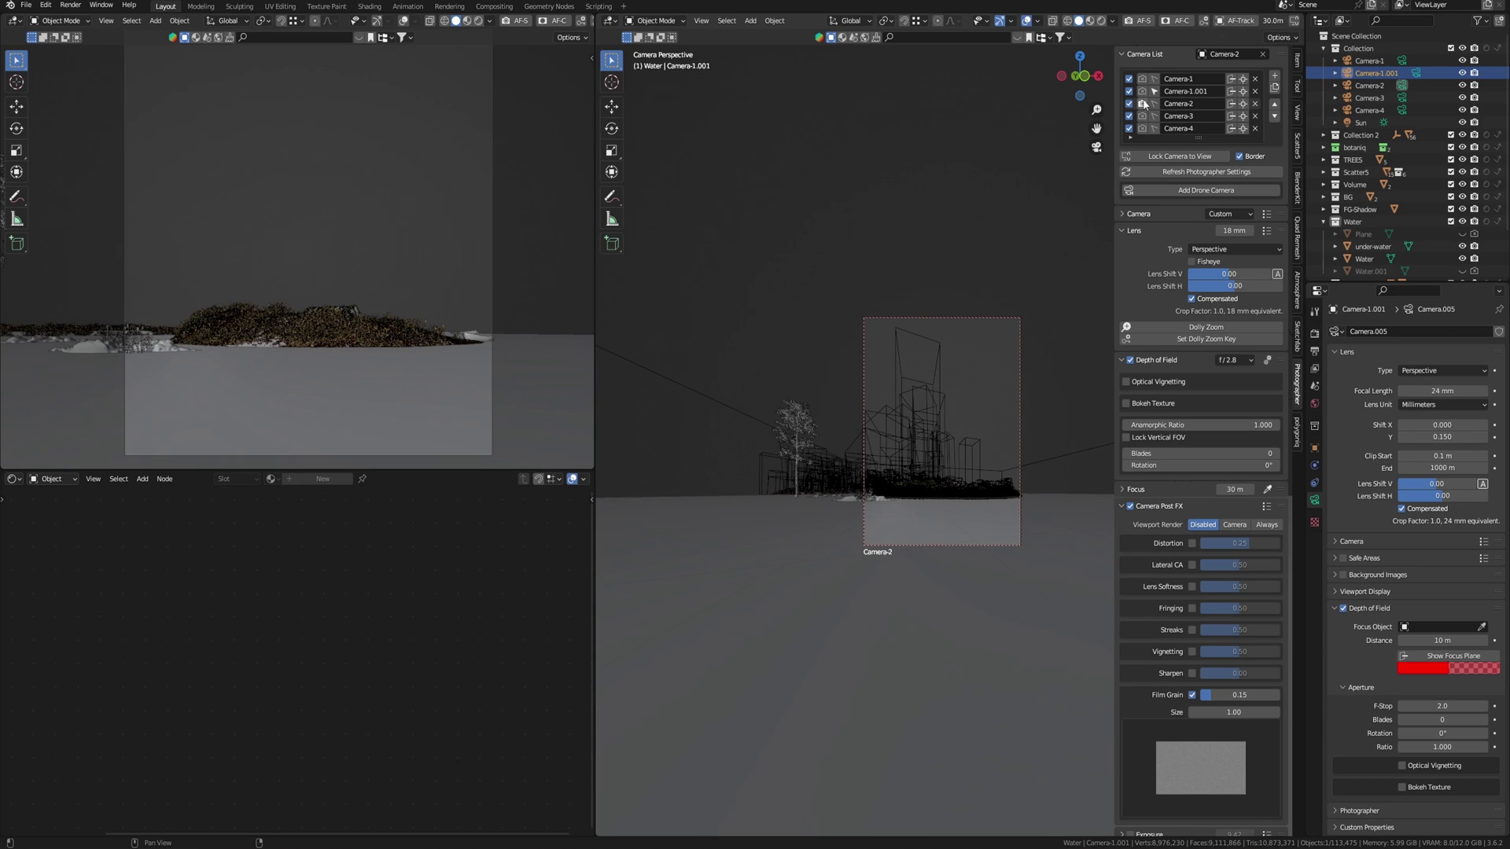
{"action": "left_click", "coordinate": [1143, 92]}
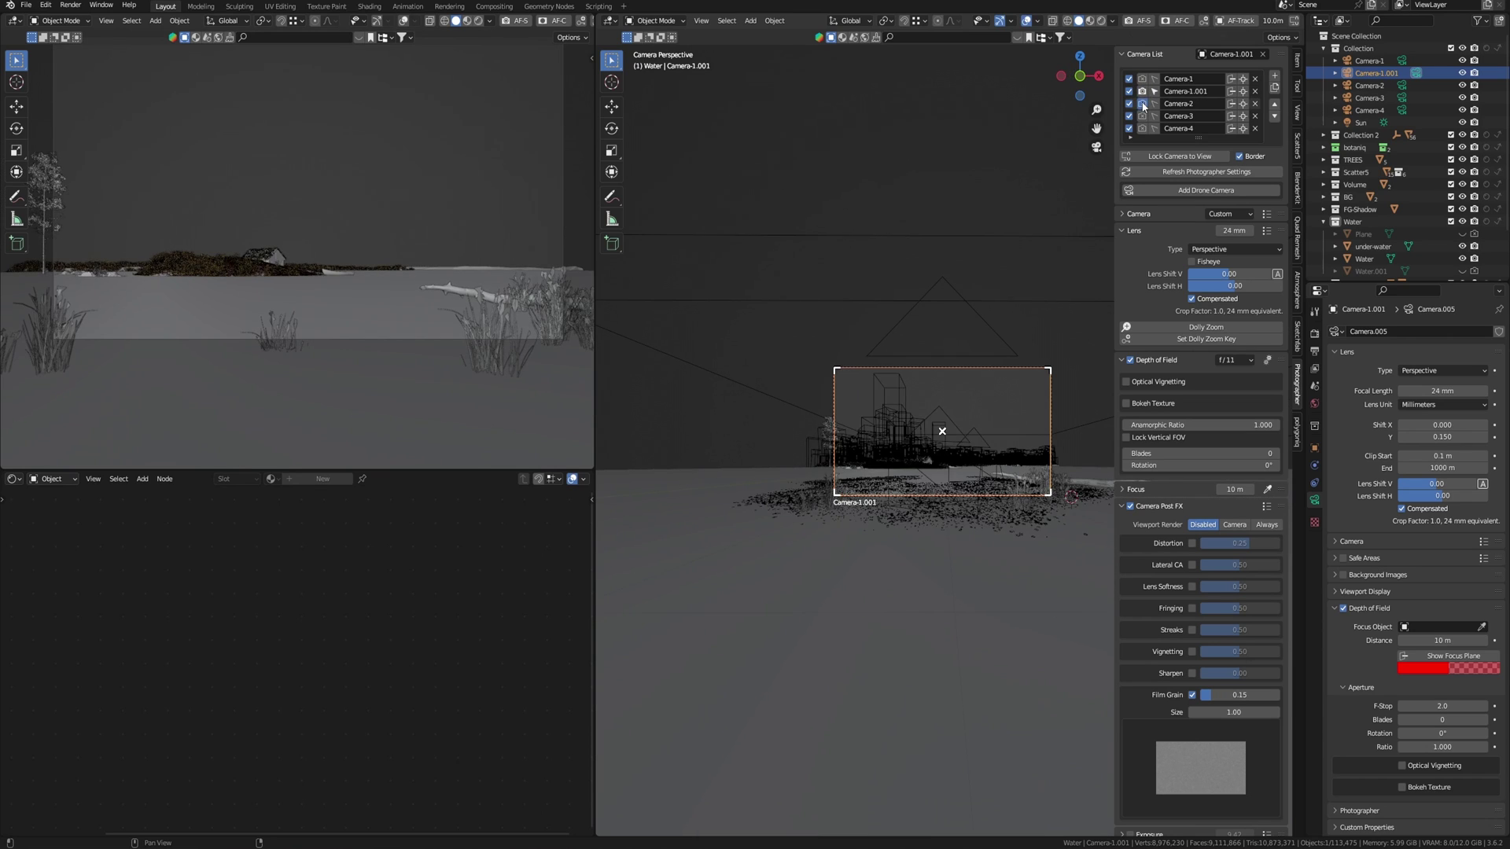
{"action": "left_click", "coordinate": [1142, 103]}
{"action": "left_click", "coordinate": [1142, 117]}
{"action": "left_click", "coordinate": [1142, 80]}
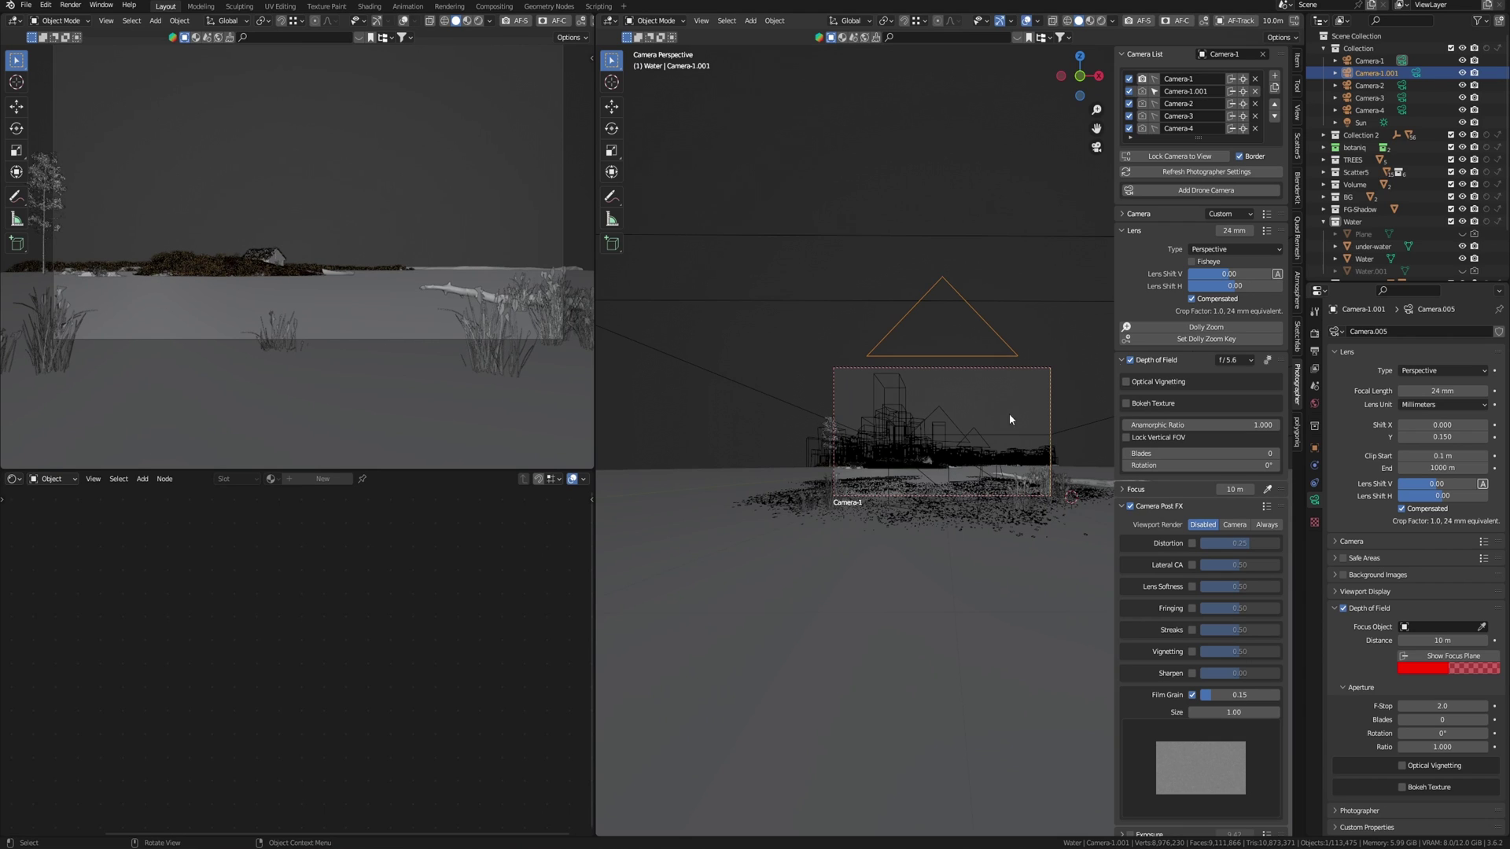
{"action": "left_click", "coordinate": [1143, 91]}
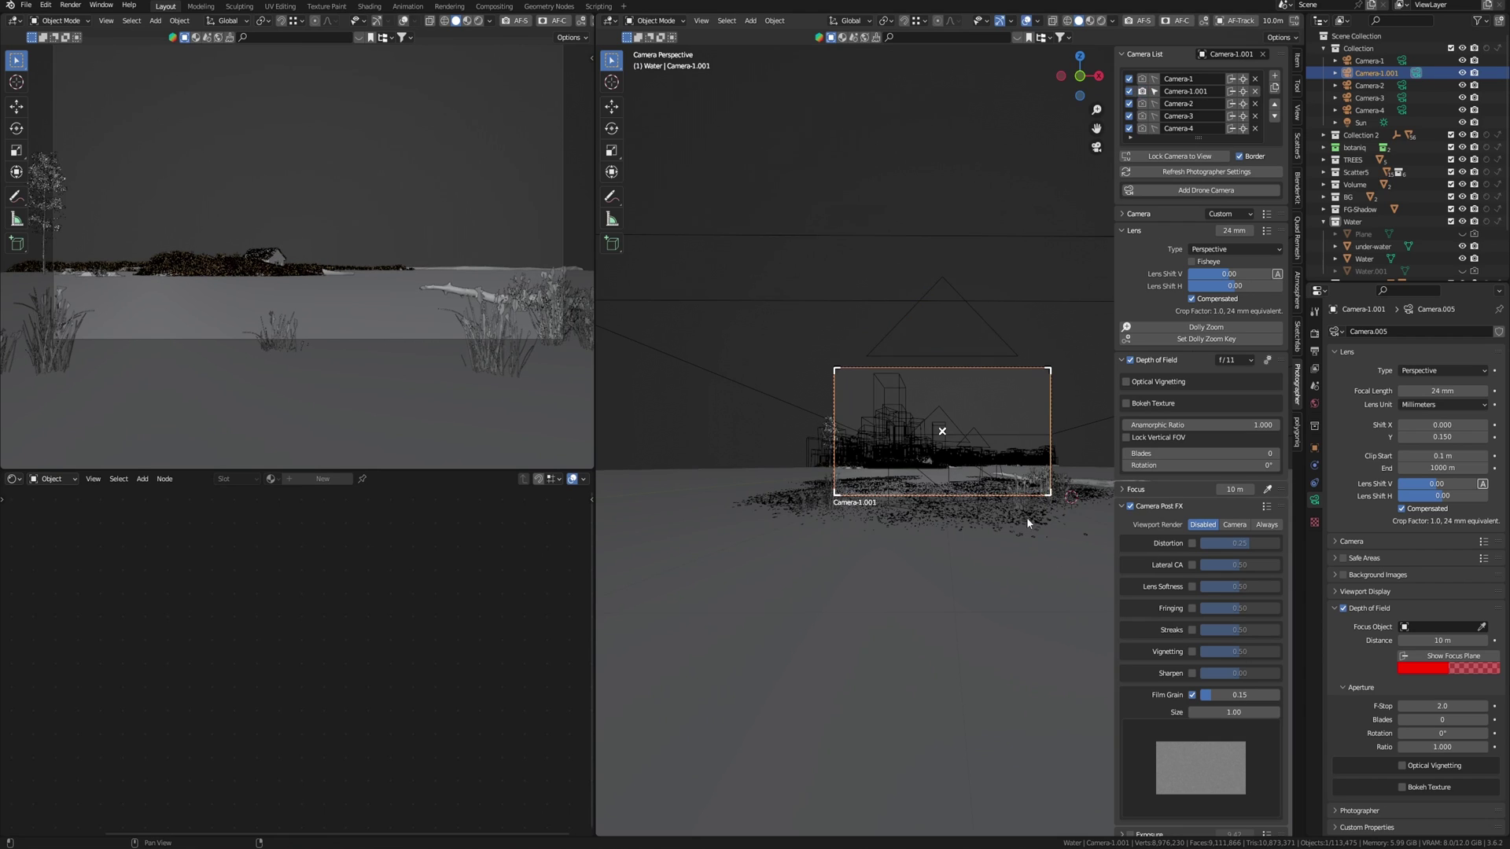
Change the aperture from f/11 to the f/5.6 preset and review the settings.
{"action": "scroll", "coordinate": [1030, 346], "scroll_direction": "up", "scroll_amount": 2}
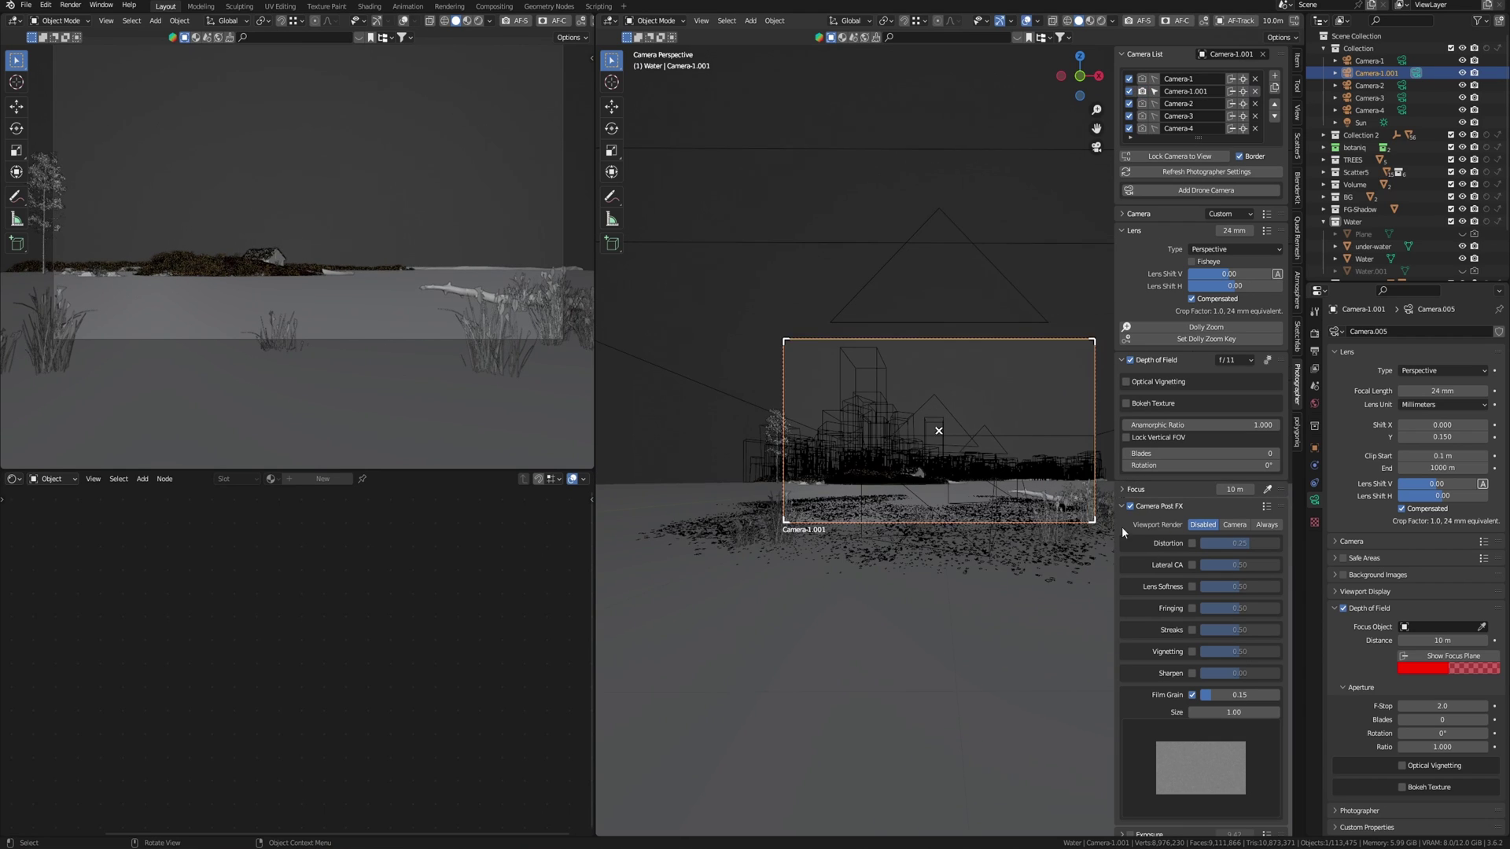
{"action": "scroll", "coordinate": [1091, 529], "scroll_direction": "up", "scroll_amount": 2}
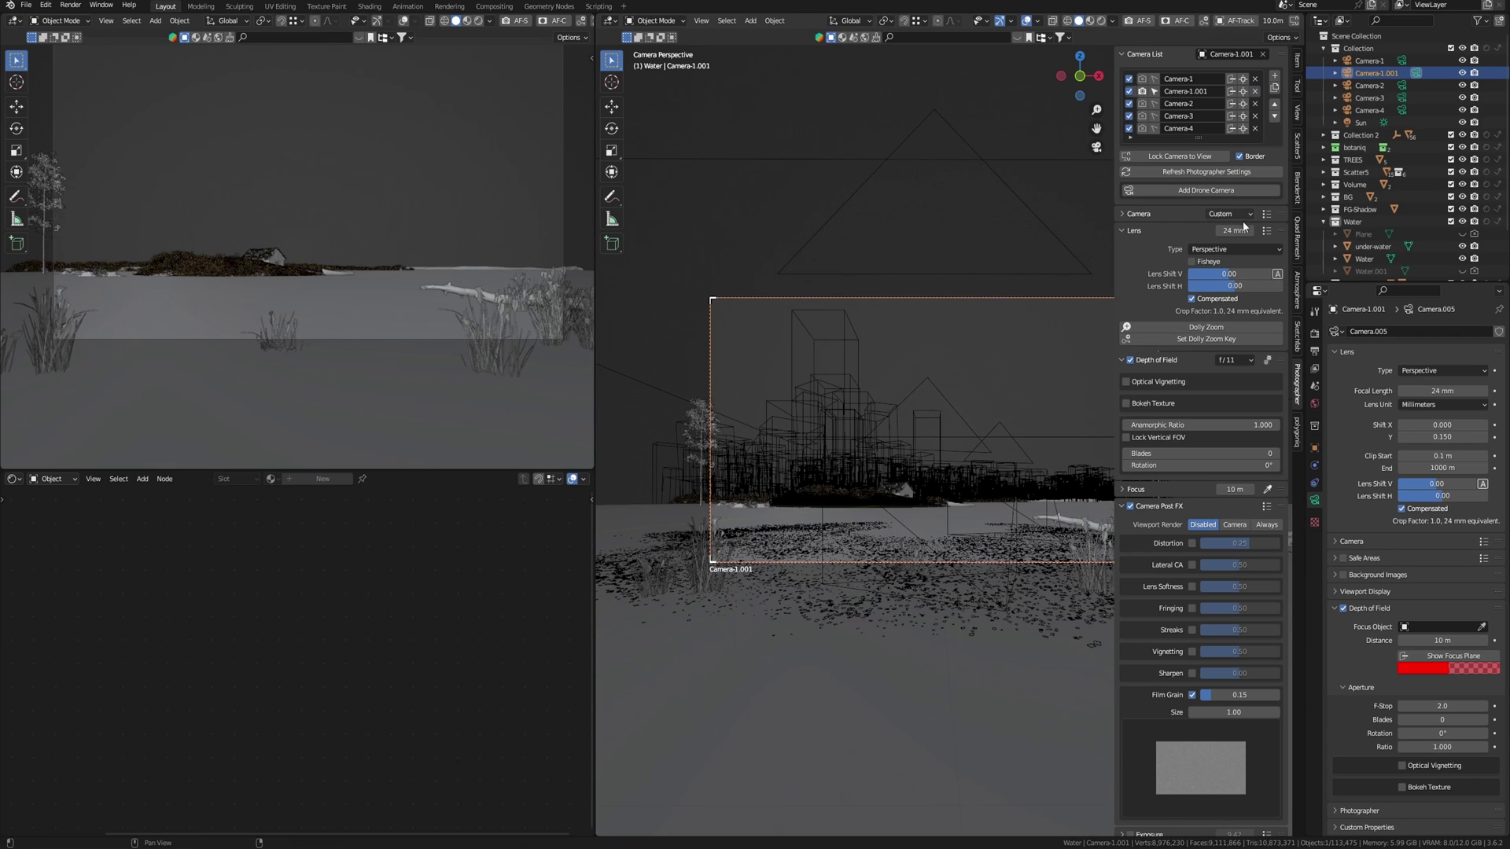
{"action": "left_click", "coordinate": [1244, 229]}
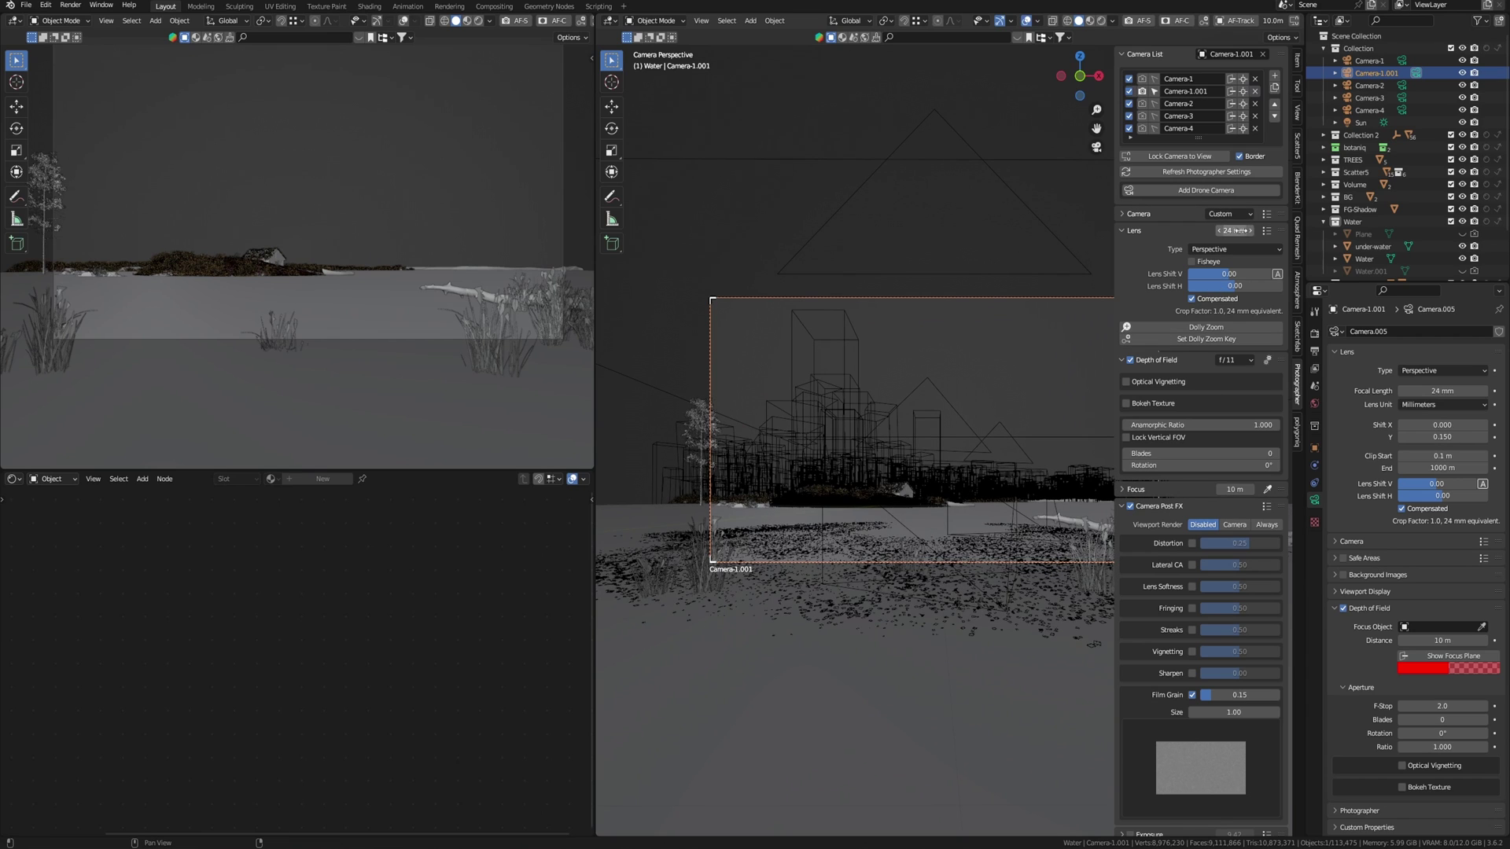
{"action": "left_click", "coordinate": [1249, 359]}
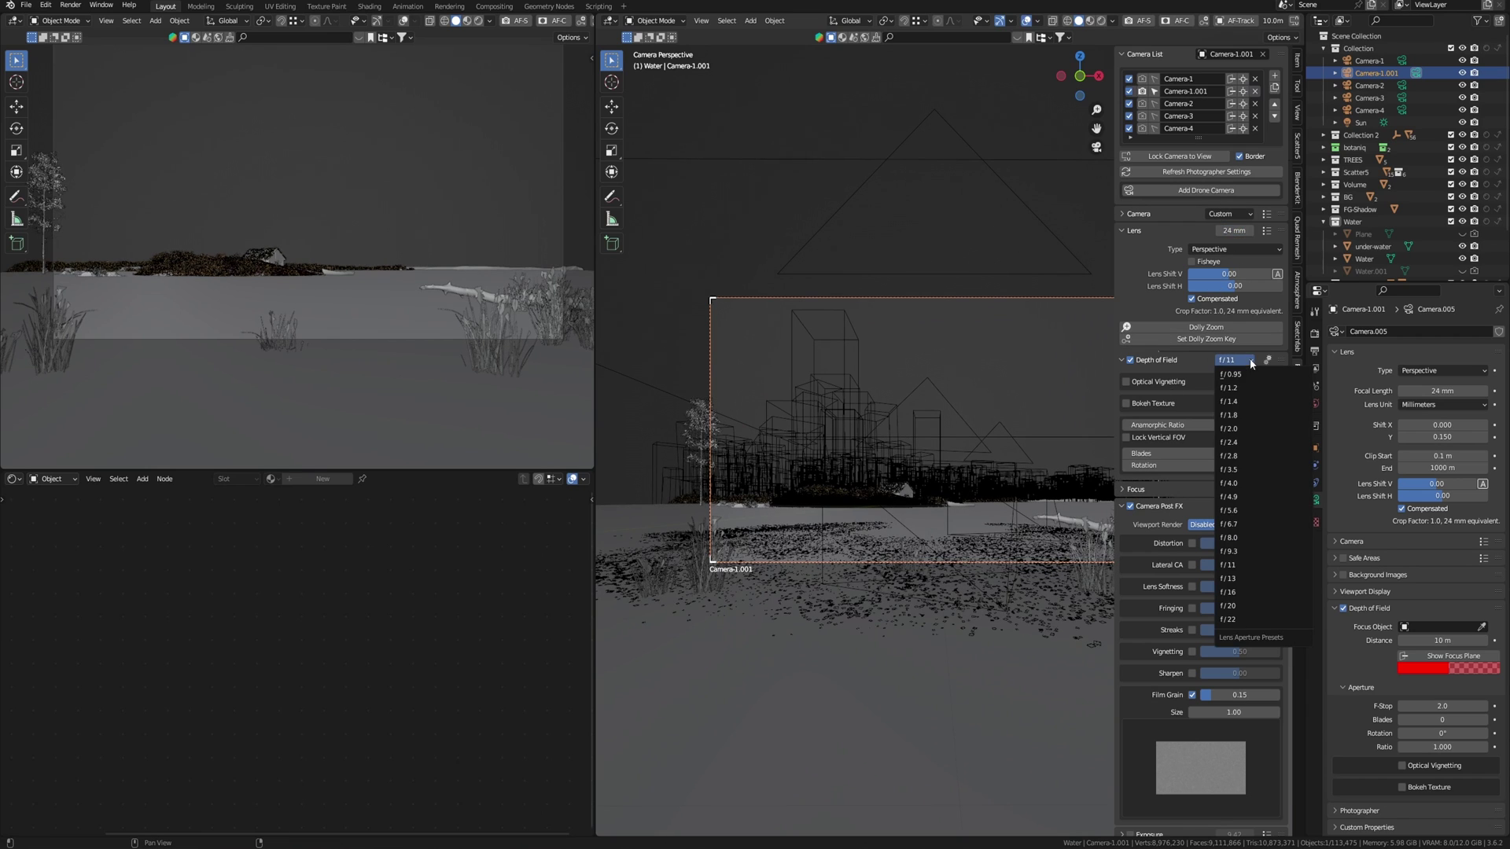
{"action": "left_click", "coordinate": [1235, 511]}
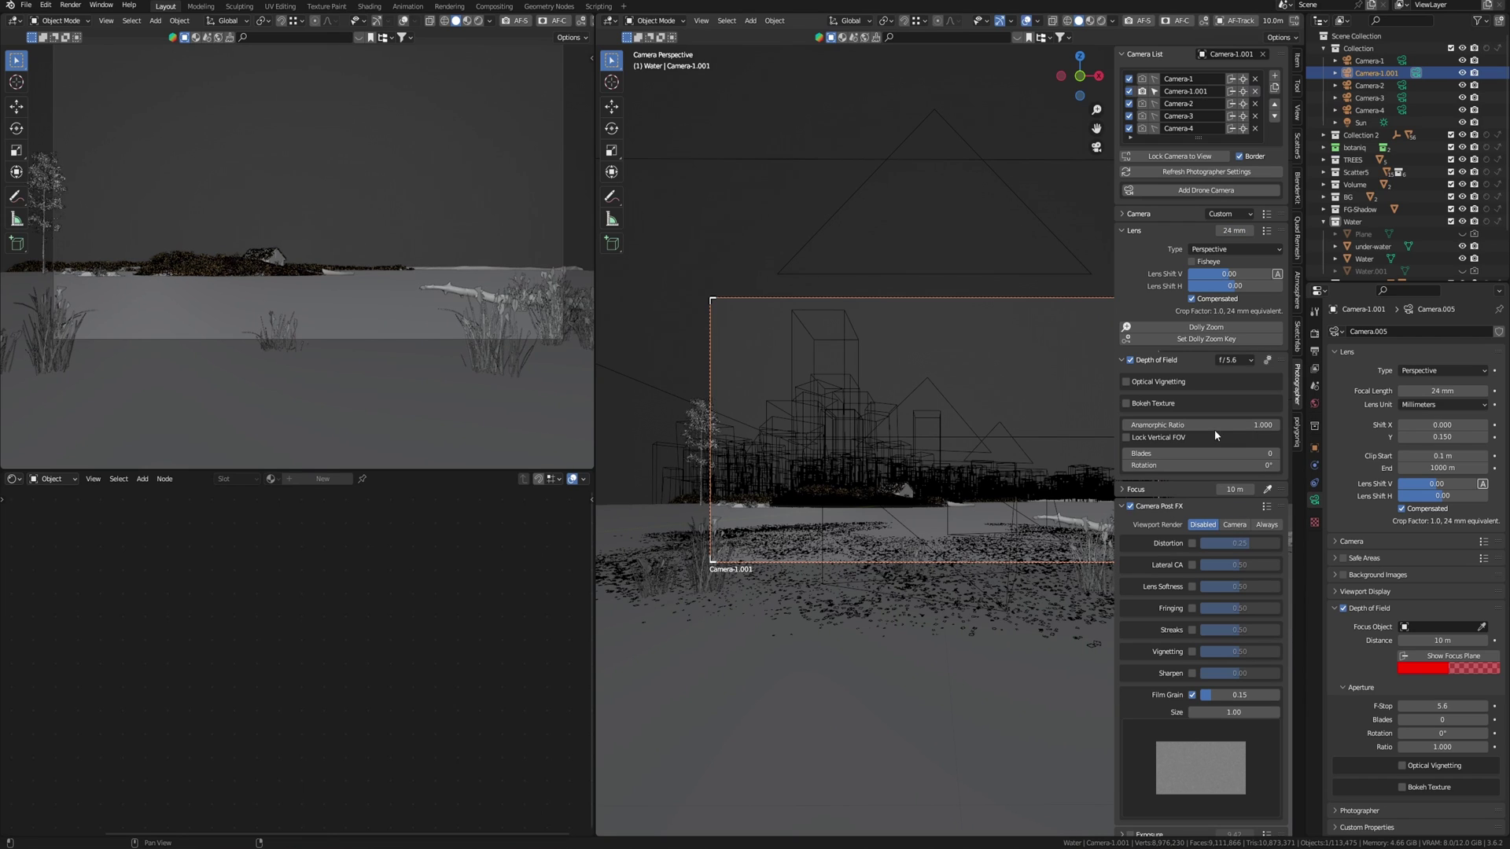
{"action": "scroll", "coordinate": [239, 257], "scroll_direction": "up", "scroll_amount": 6}
{"action": "scroll", "coordinate": [409, 338], "scroll_direction": "up", "scroll_amount": 3}
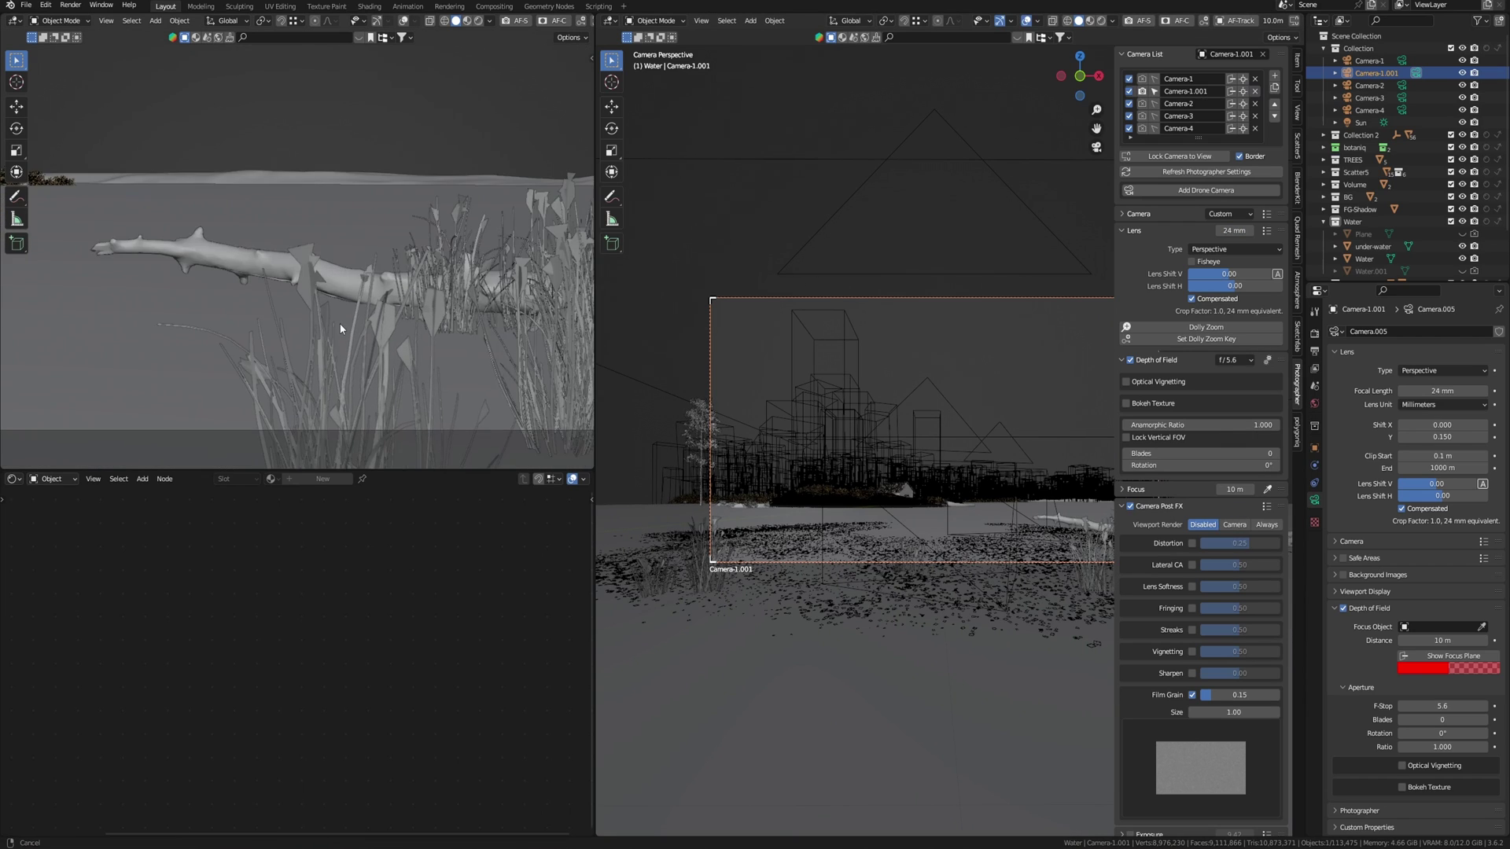
{"action": "scroll", "coordinate": [393, 328], "scroll_direction": "up", "scroll_amount": 4}
{"action": "scroll", "coordinate": [431, 344], "scroll_direction": "down", "scroll_amount": 4}
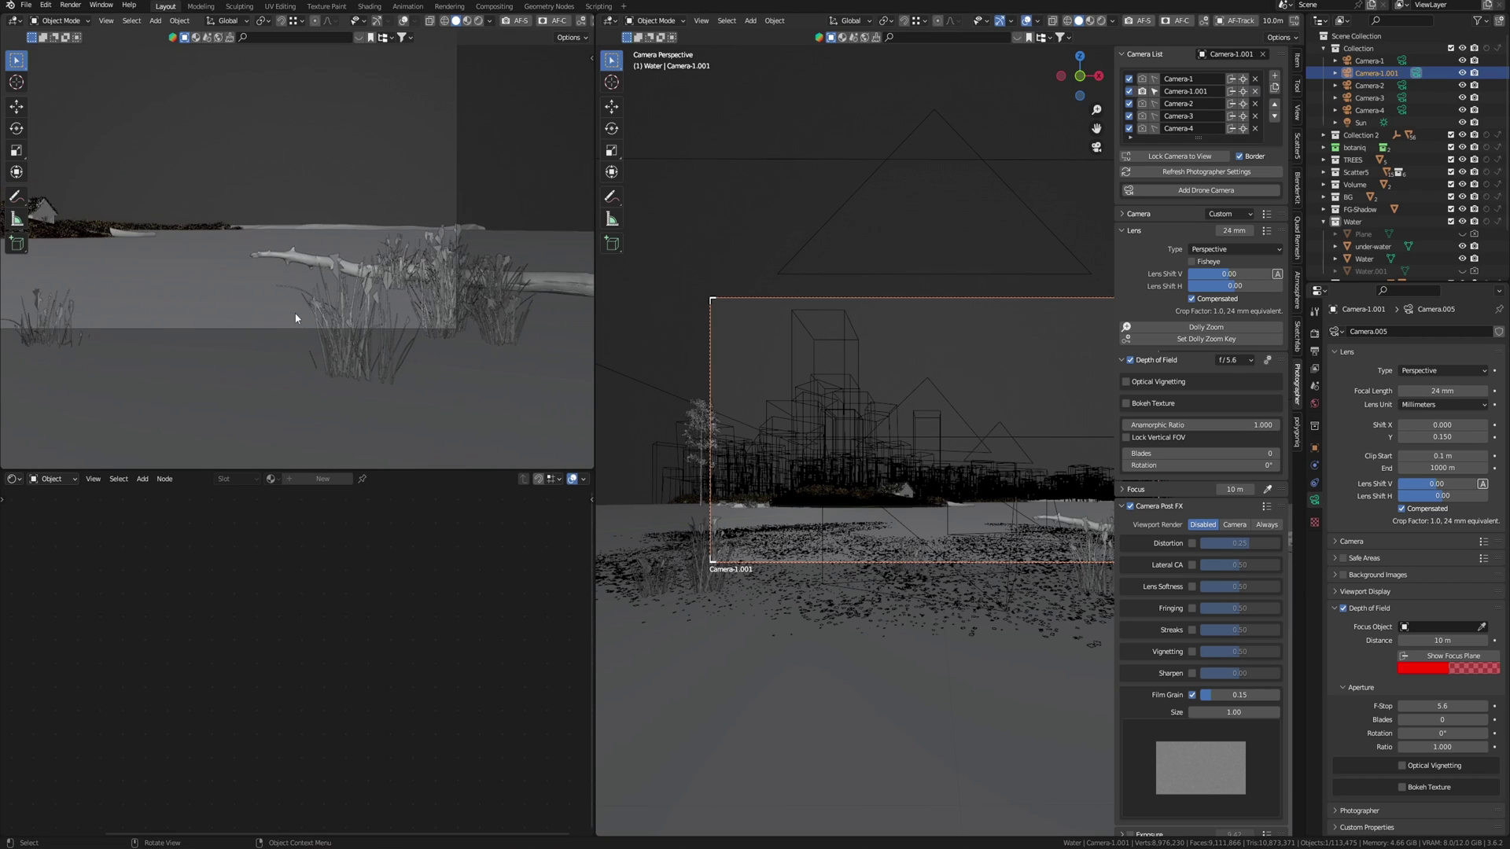
{"action": "scroll", "coordinate": [483, 413], "scroll_direction": "down", "scroll_amount": 4}
{"action": "scroll", "coordinate": [474, 403], "scroll_direction": "down", "scroll_amount": 2}
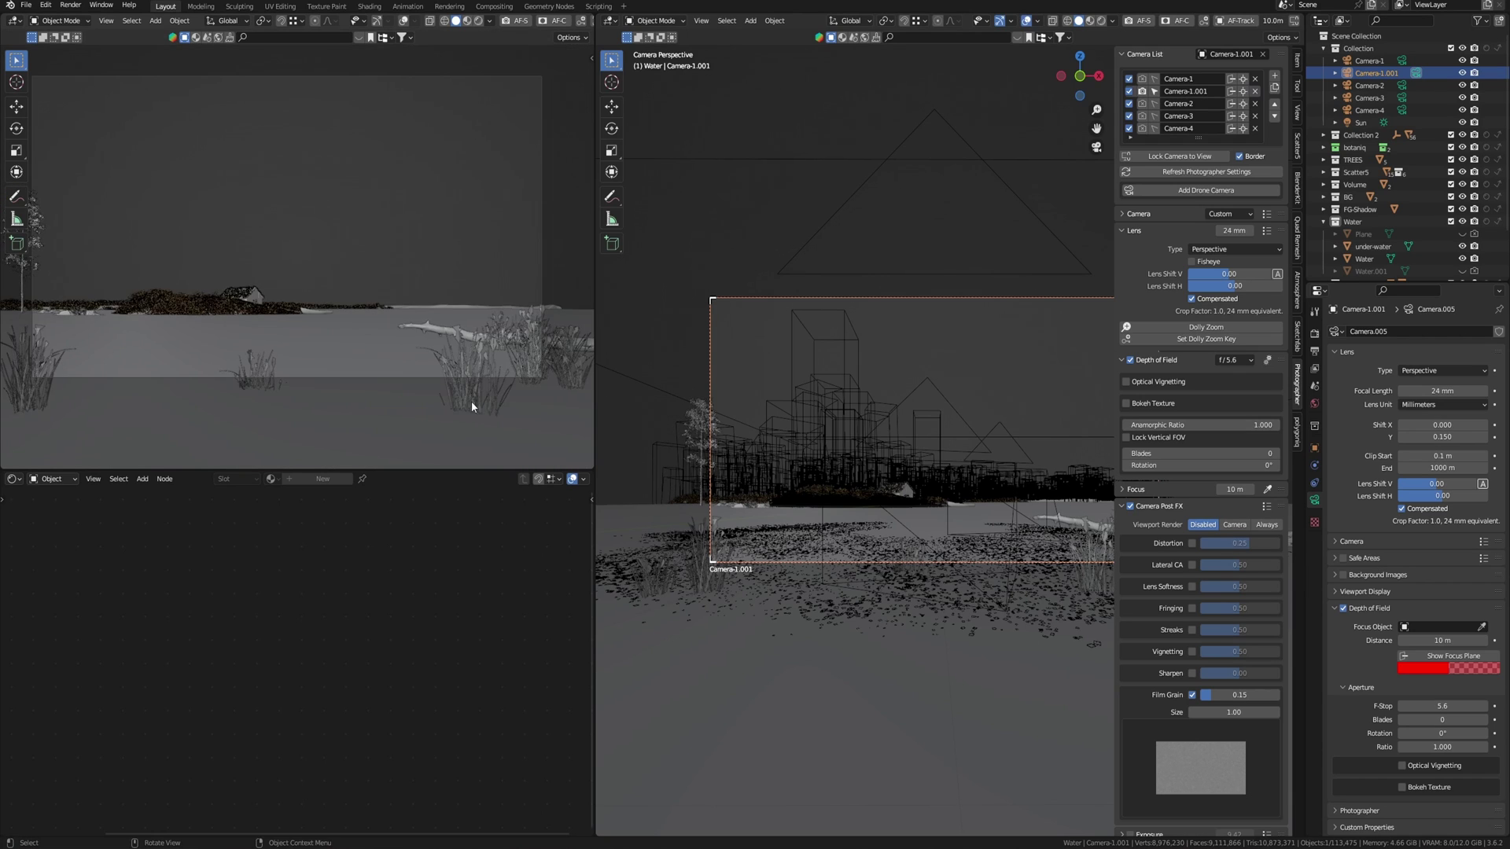
{"action": "scroll", "coordinate": [485, 413], "scroll_direction": "down", "scroll_amount": 3}
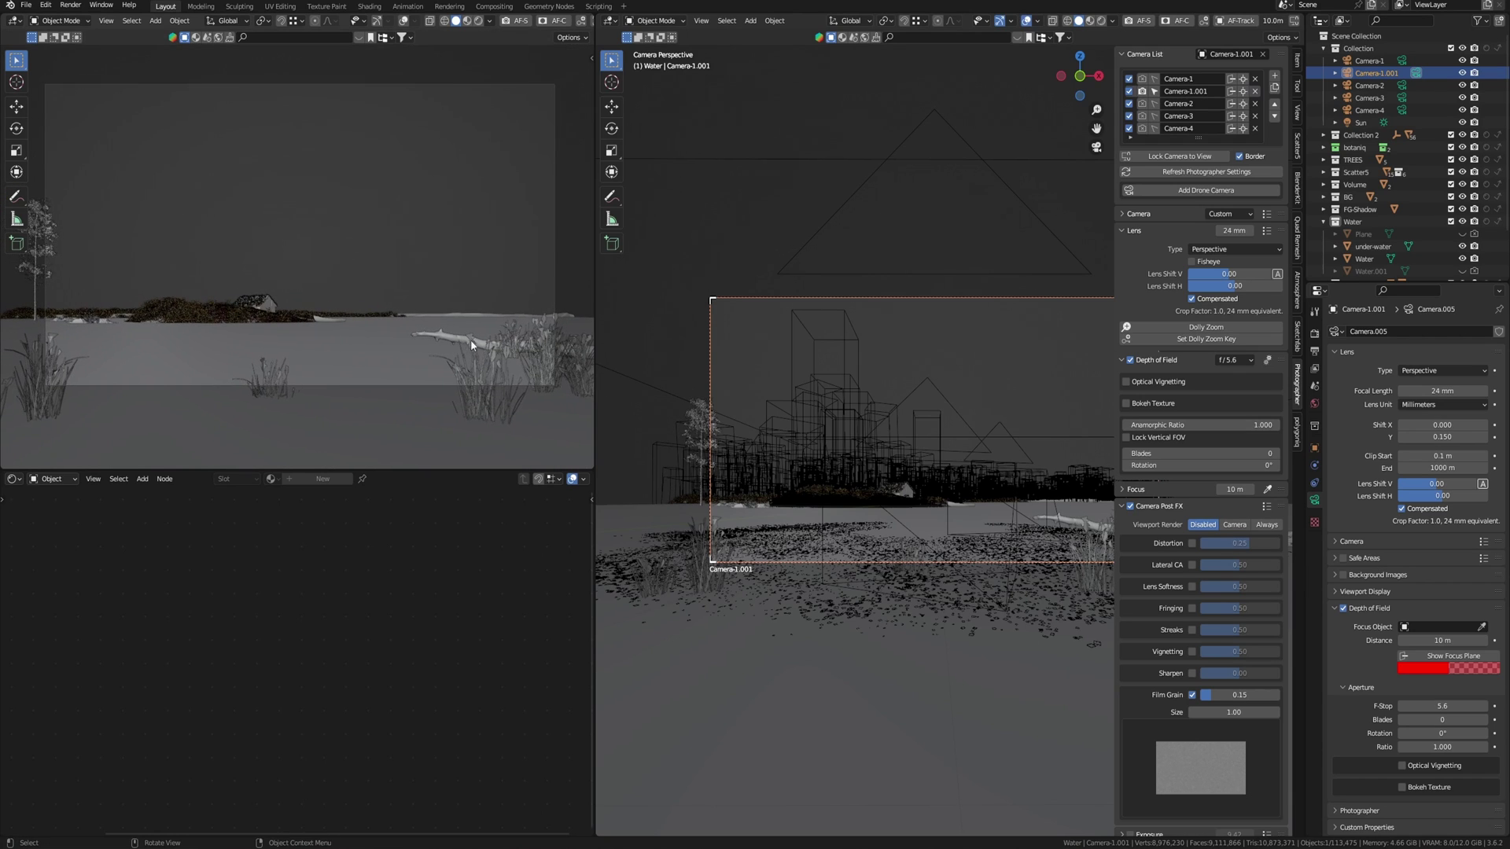
{"action": "scroll", "coordinate": [500, 147], "scroll_direction": "up", "scroll_amount": 5}
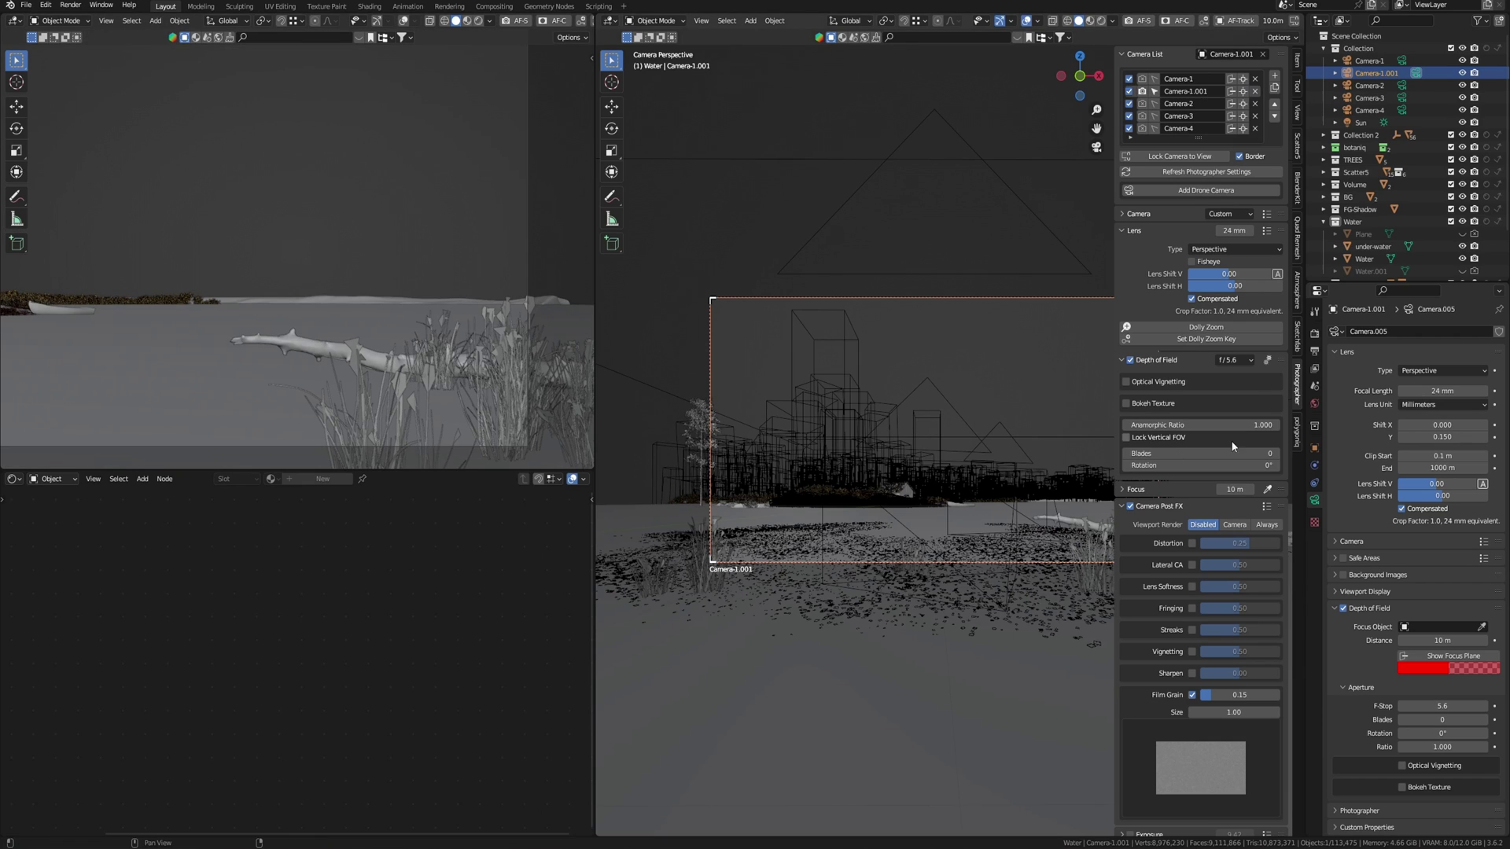
Test the widest f/0.95 aperture and inspect the blur in a full-window camera preview.
{"action": "left_click", "coordinate": [1251, 361]}
{"action": "key", "text": "Return"}
{"action": "middle_click_drag", "start_coordinate": [431, 384], "coordinate": [448, 296]}
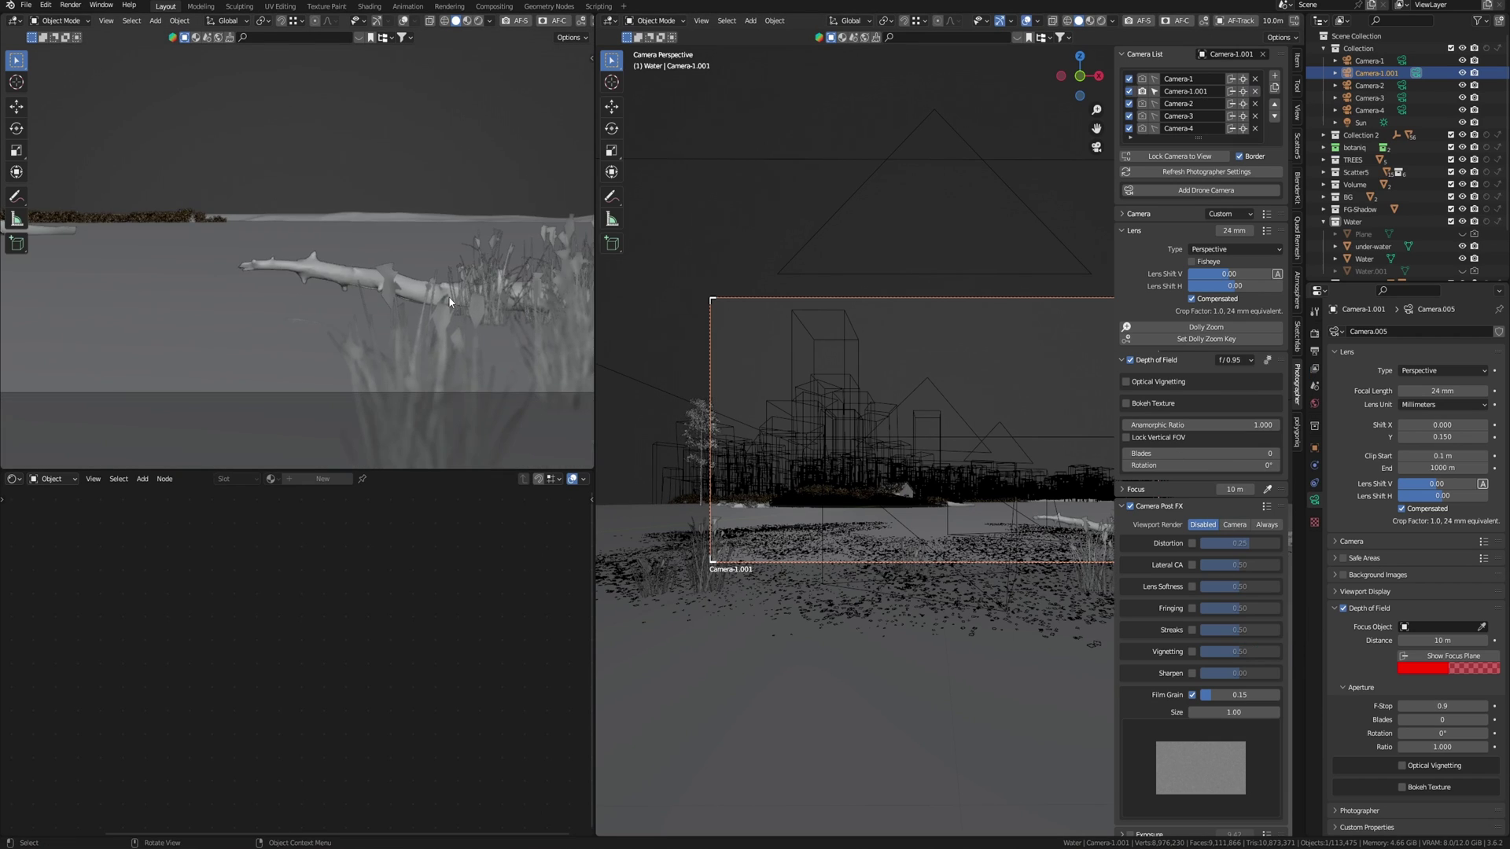
{"action": "scroll", "coordinate": [449, 297], "scroll_direction": "down", "scroll_amount": 5}
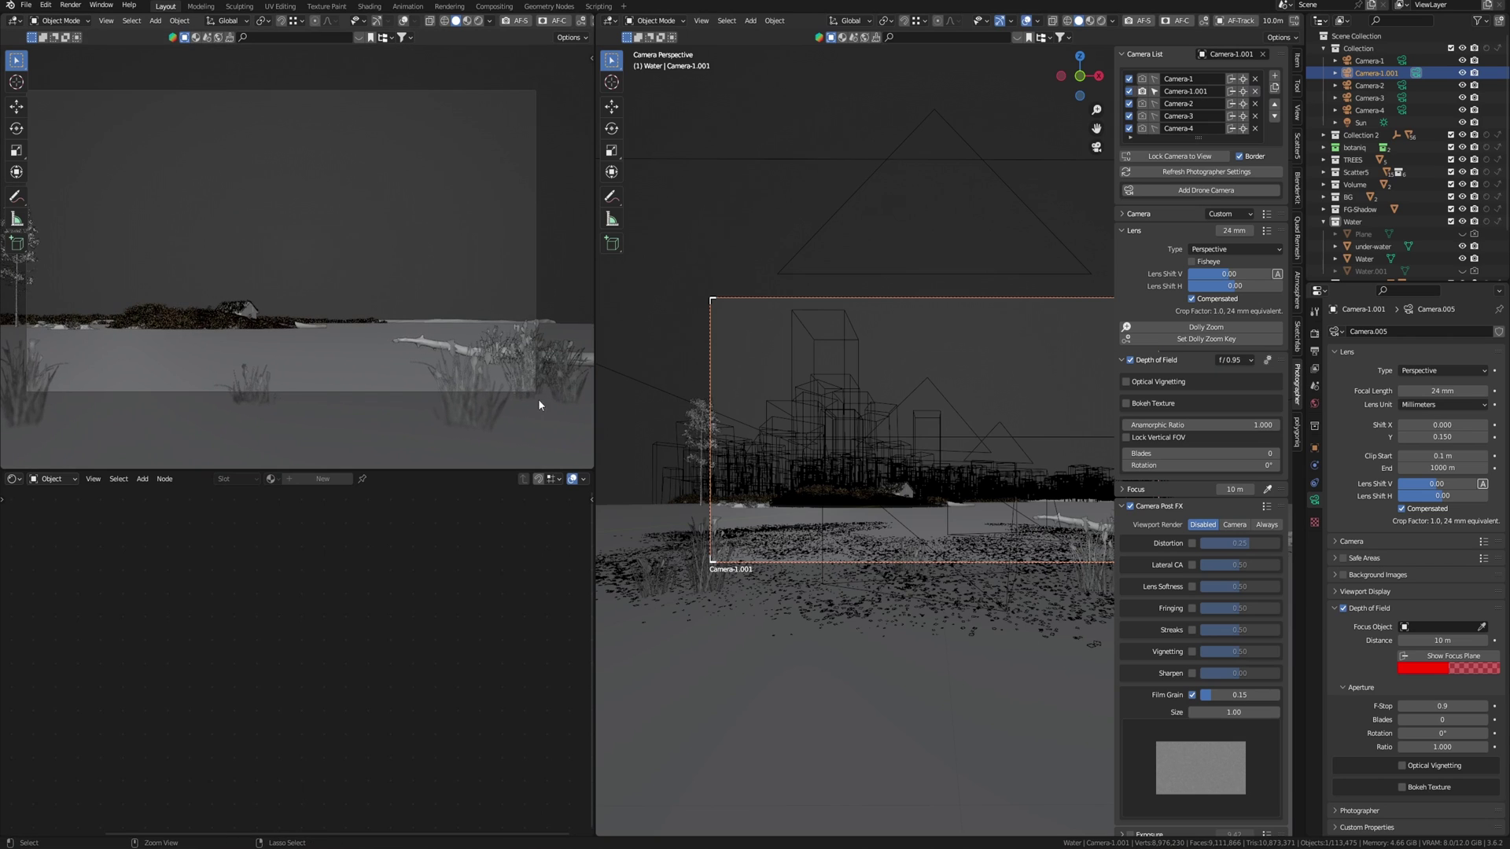
{"action": "key", "text": "ctrl+space"}
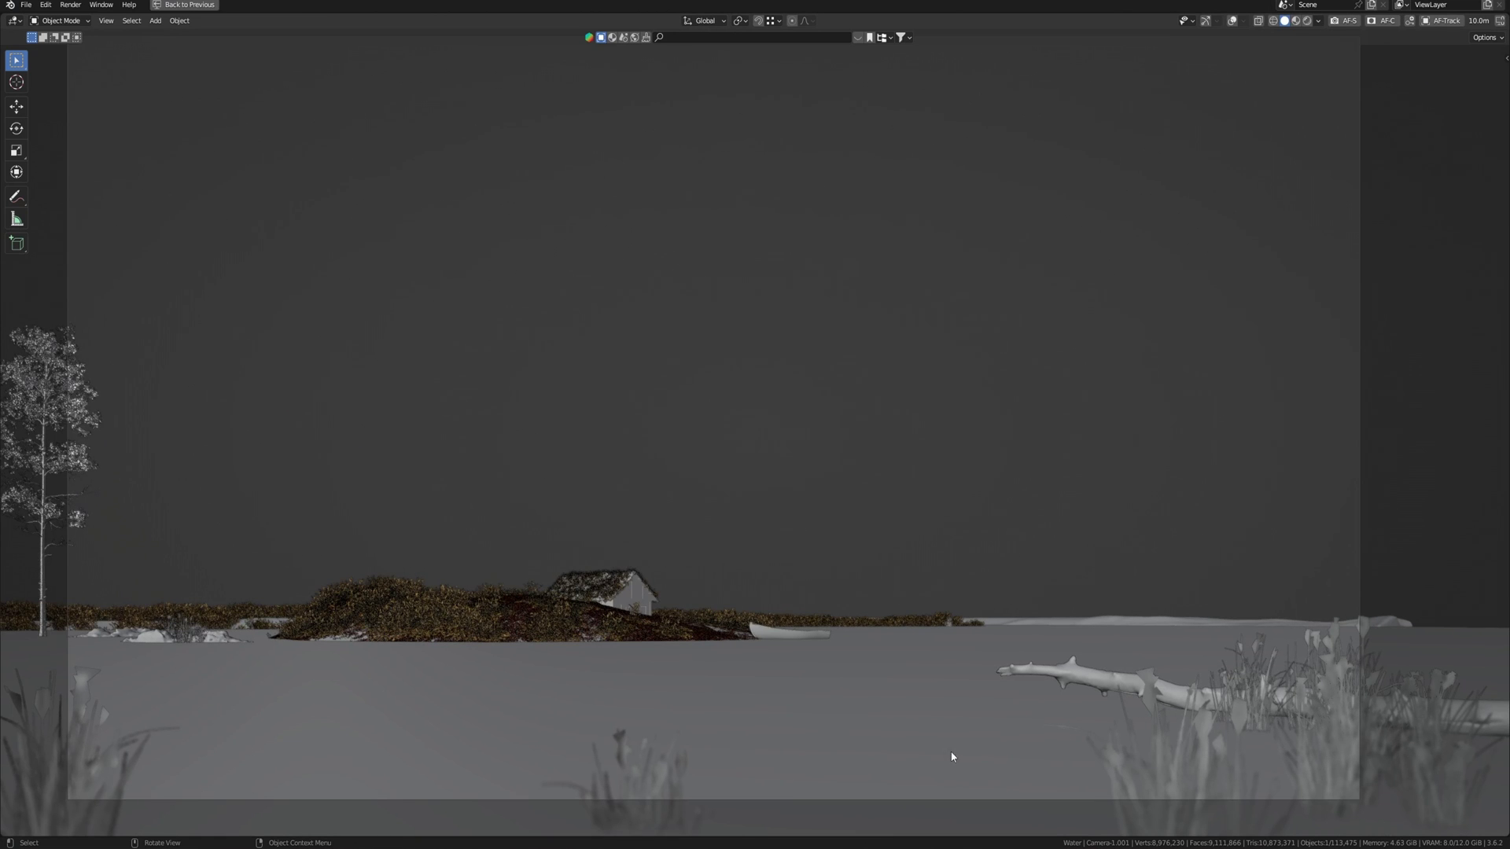
{"action": "key", "text": "ctrl+space"}
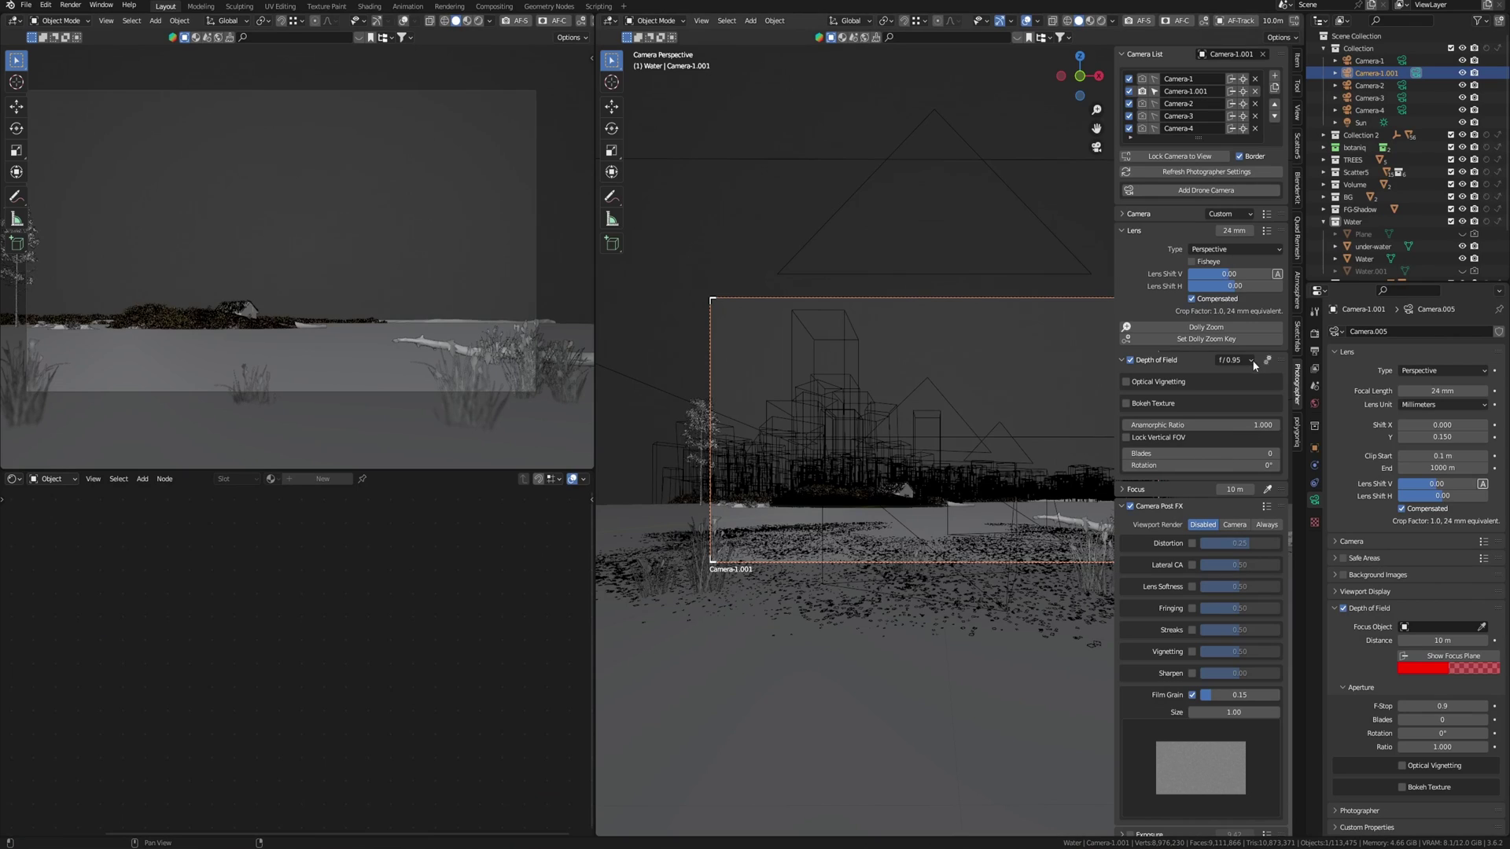
Set the aperture back to f/5.6 and check the camera preview full-screen.
{"action": "left_click", "coordinate": [1234, 360]}
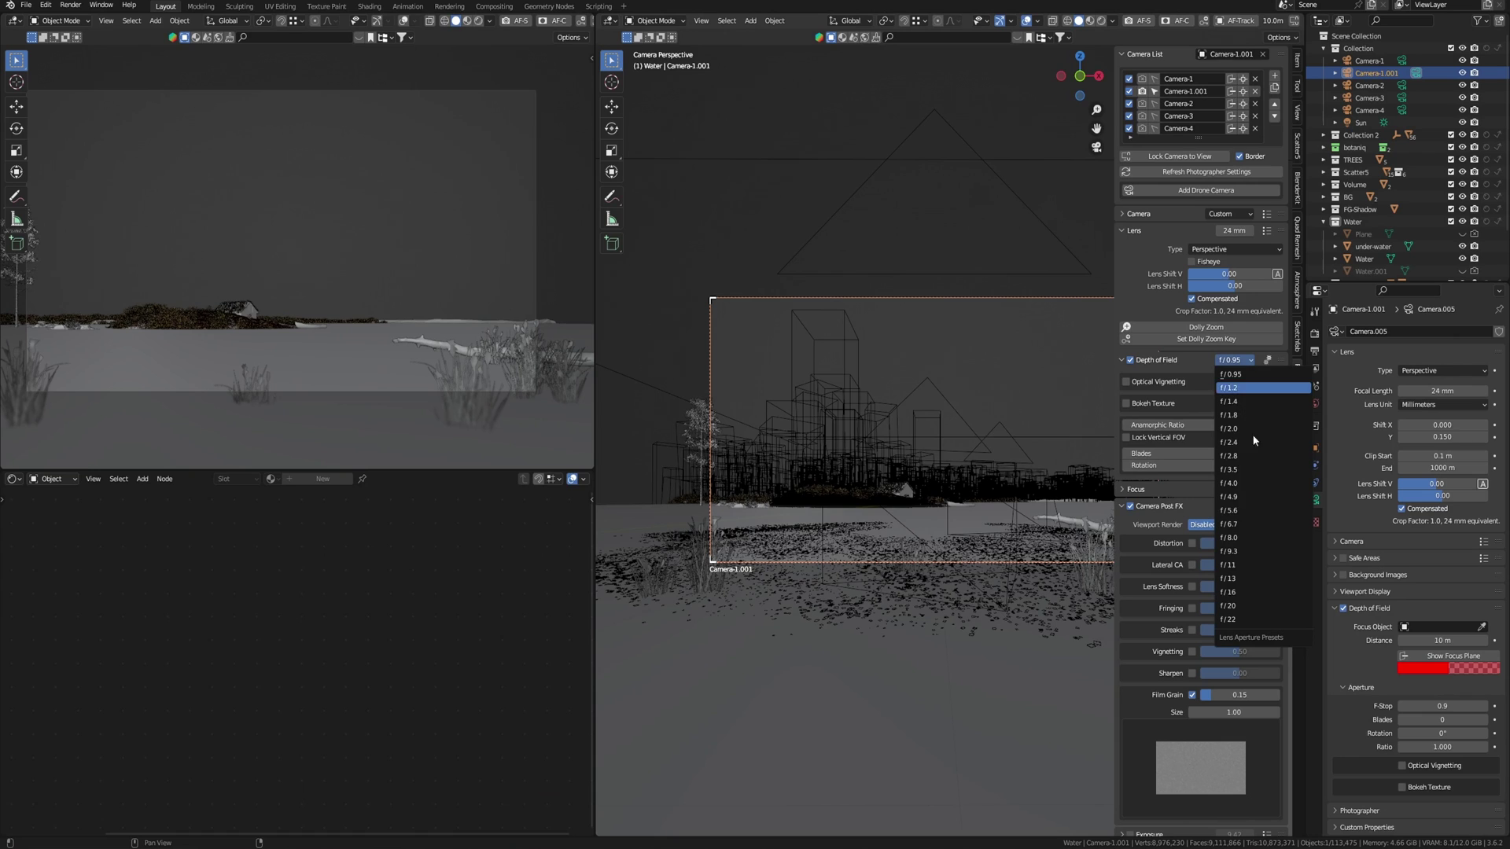
{"action": "left_click", "coordinate": [1242, 511]}
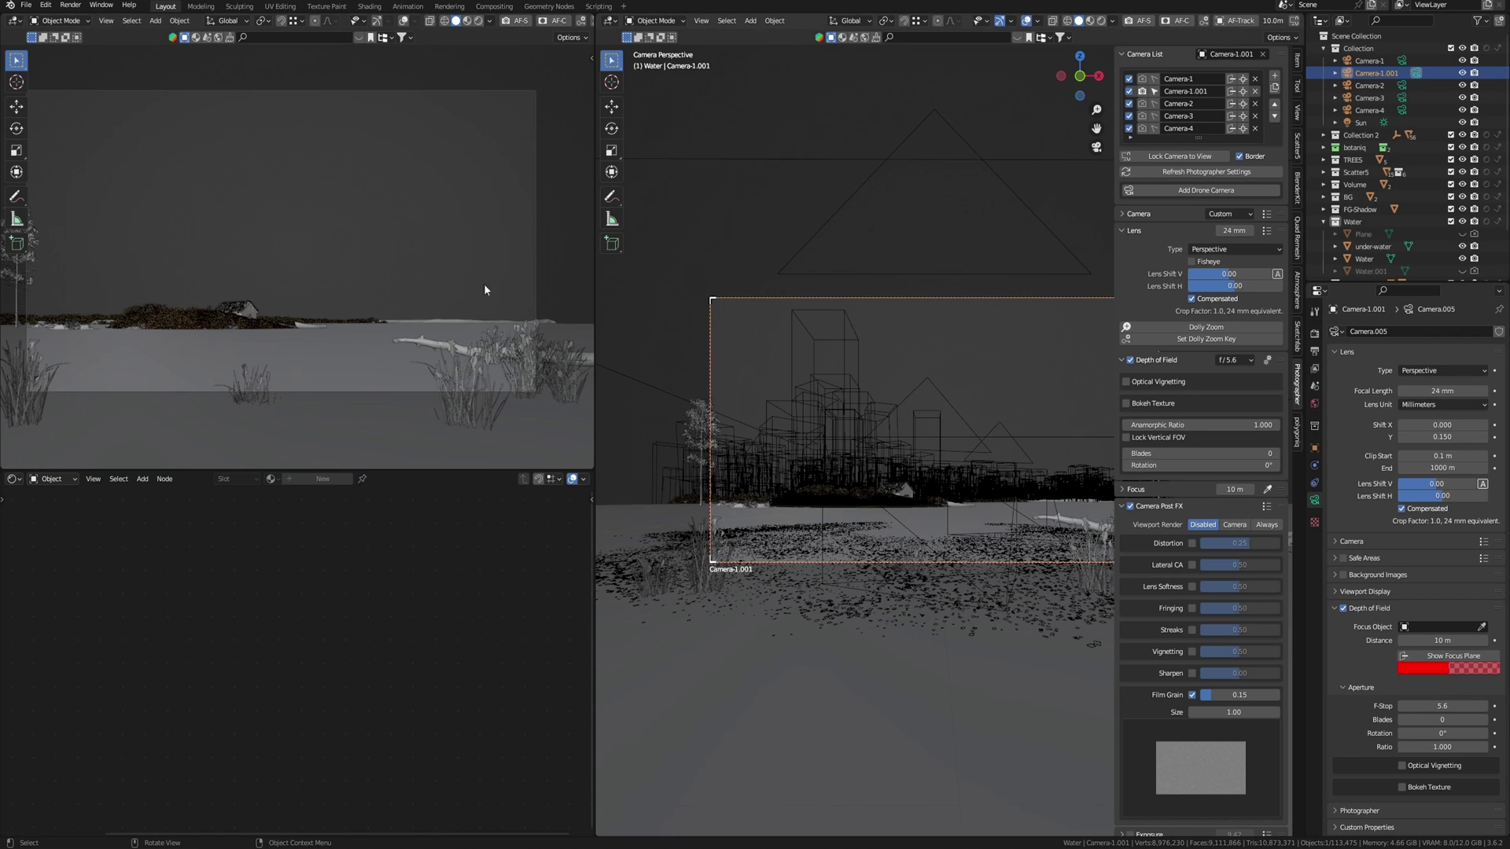
{"action": "key", "text": "ctrl+alt+space"}
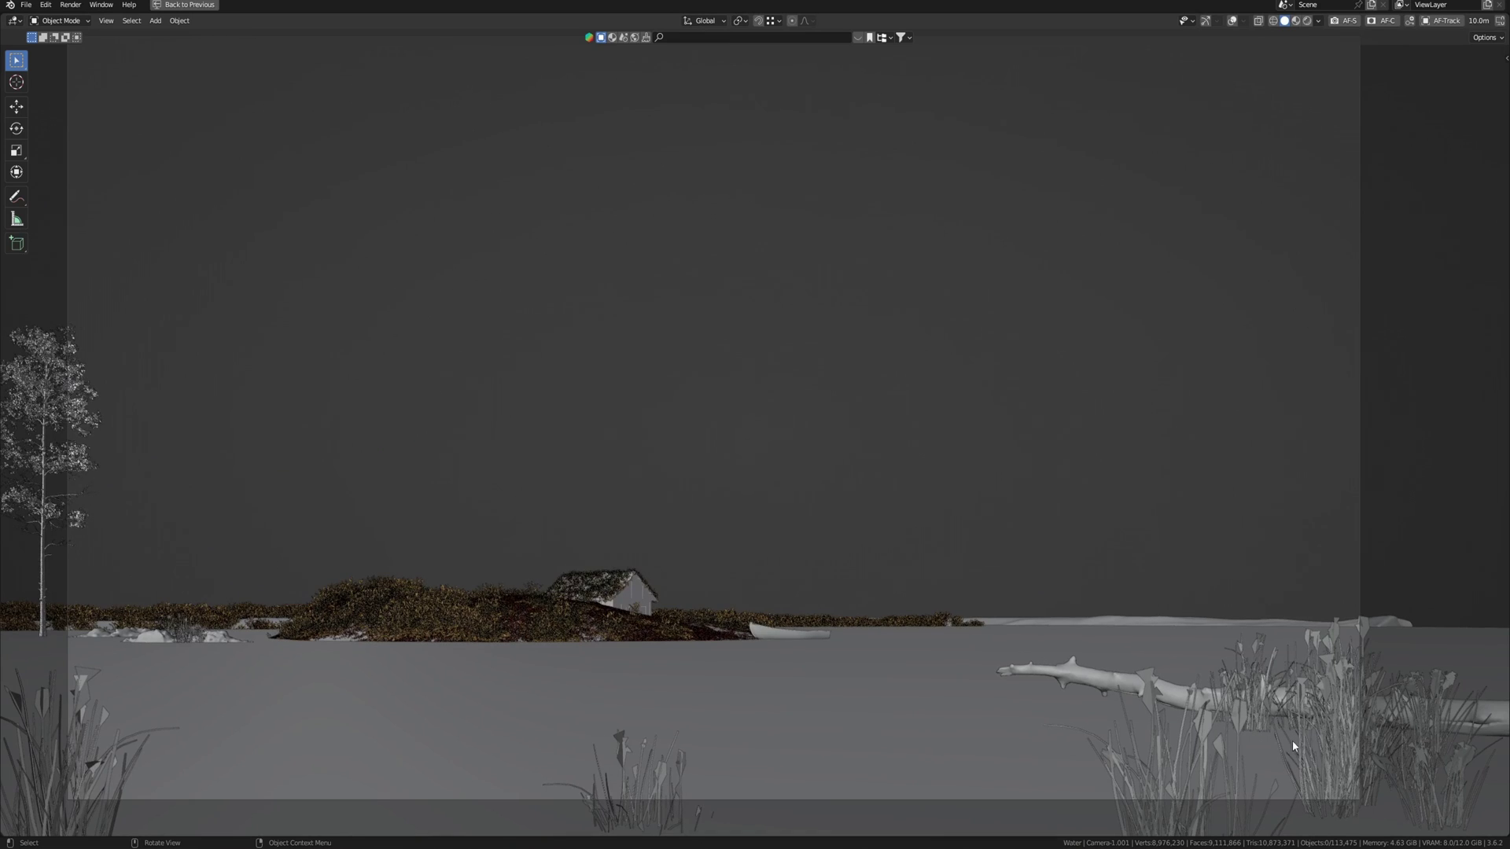
{"action": "key", "text": "ctrl+alt+space"}
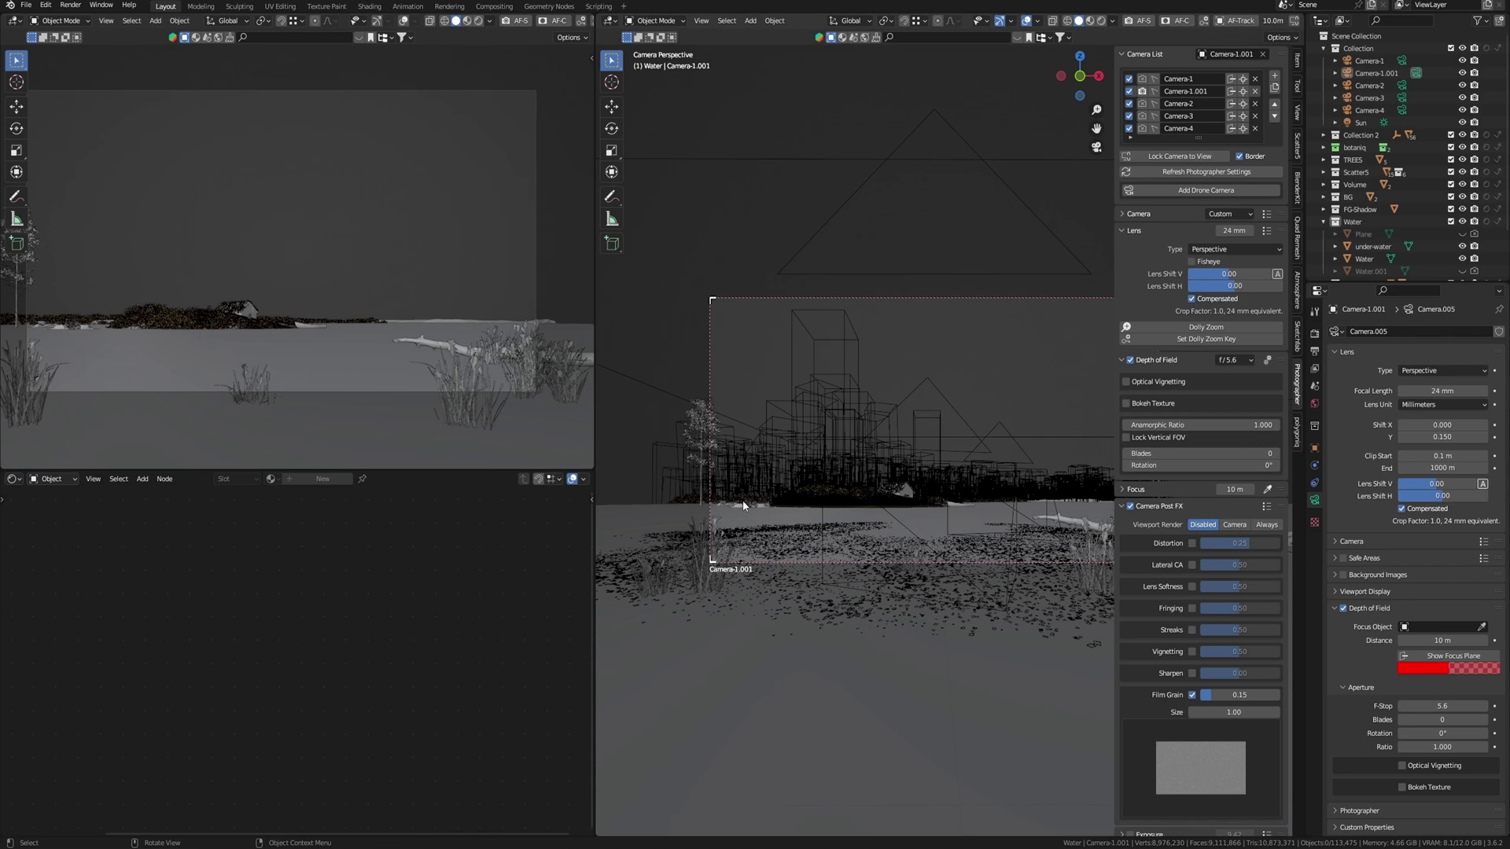
{"action": "scroll", "coordinate": [789, 705], "scroll_direction": "down", "scroll_amount": 5}
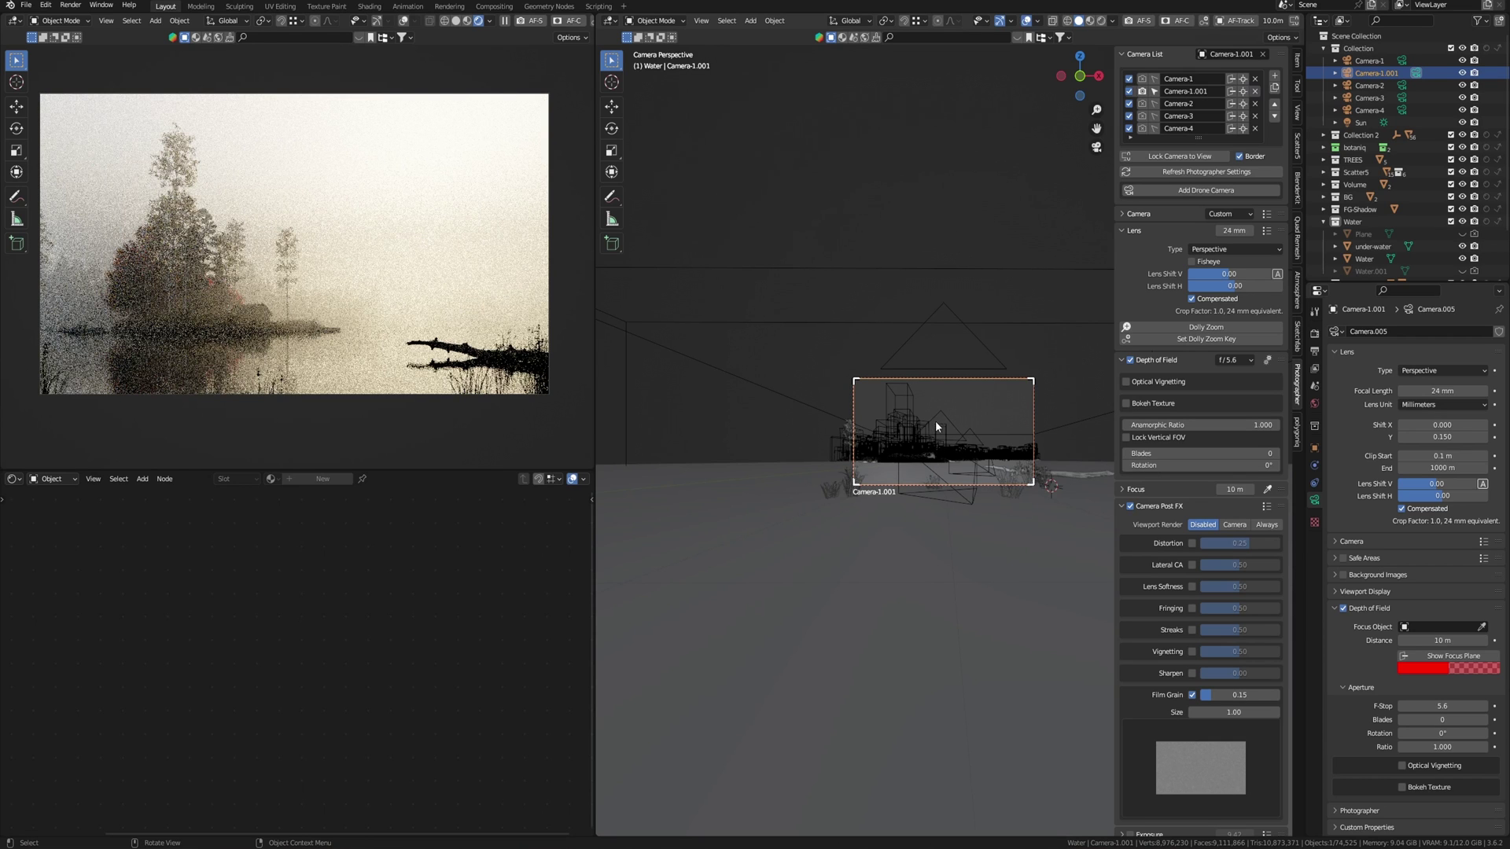
{"action": "scroll", "coordinate": [954, 445], "scroll_direction": "up", "scroll_amount": 3}
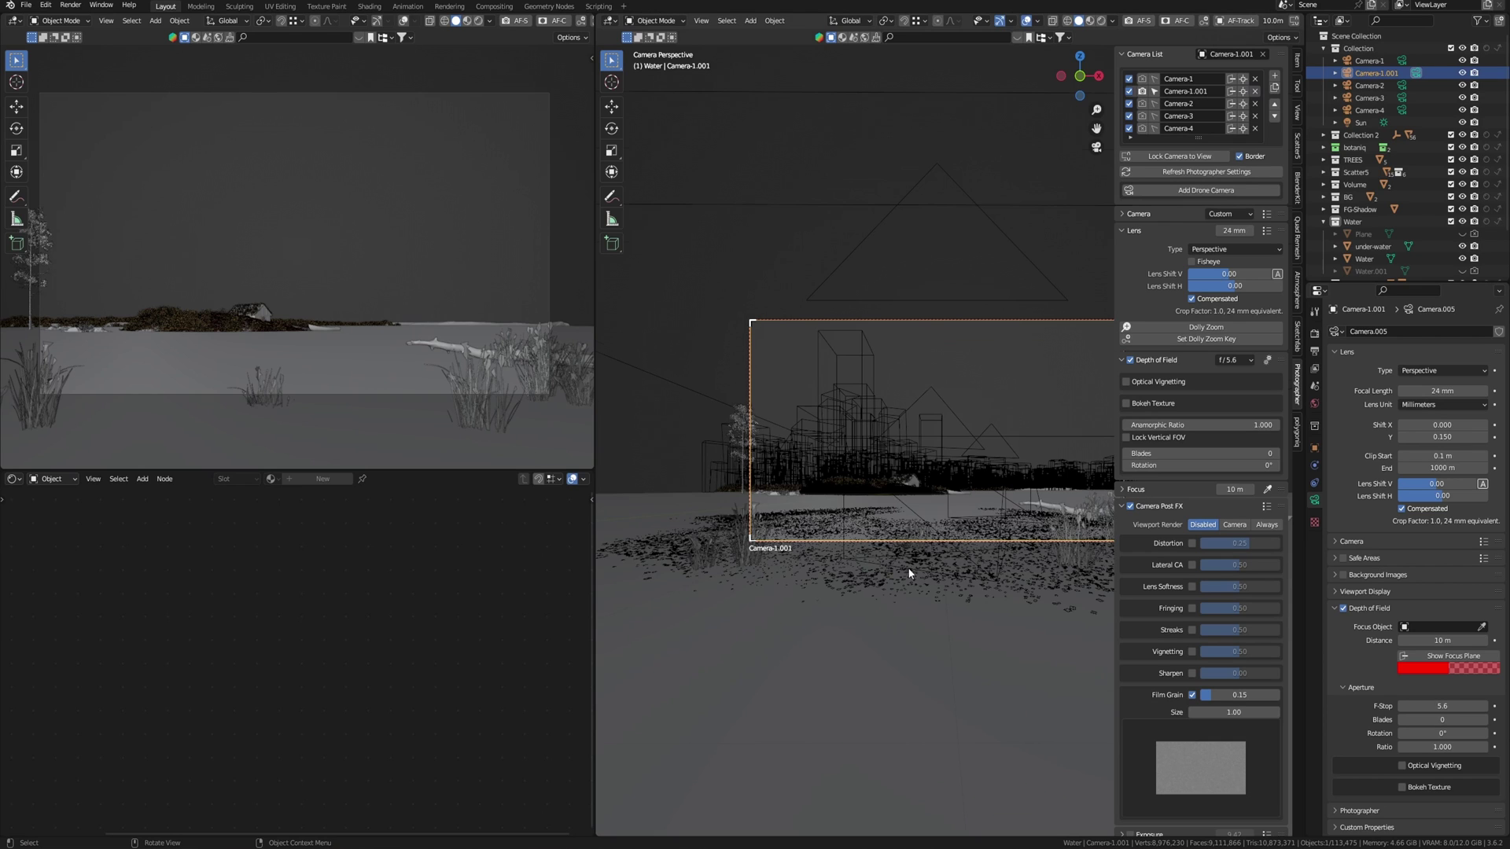
{"action": "scroll", "coordinate": [925, 567], "scroll_direction": "down", "scroll_amount": 4}
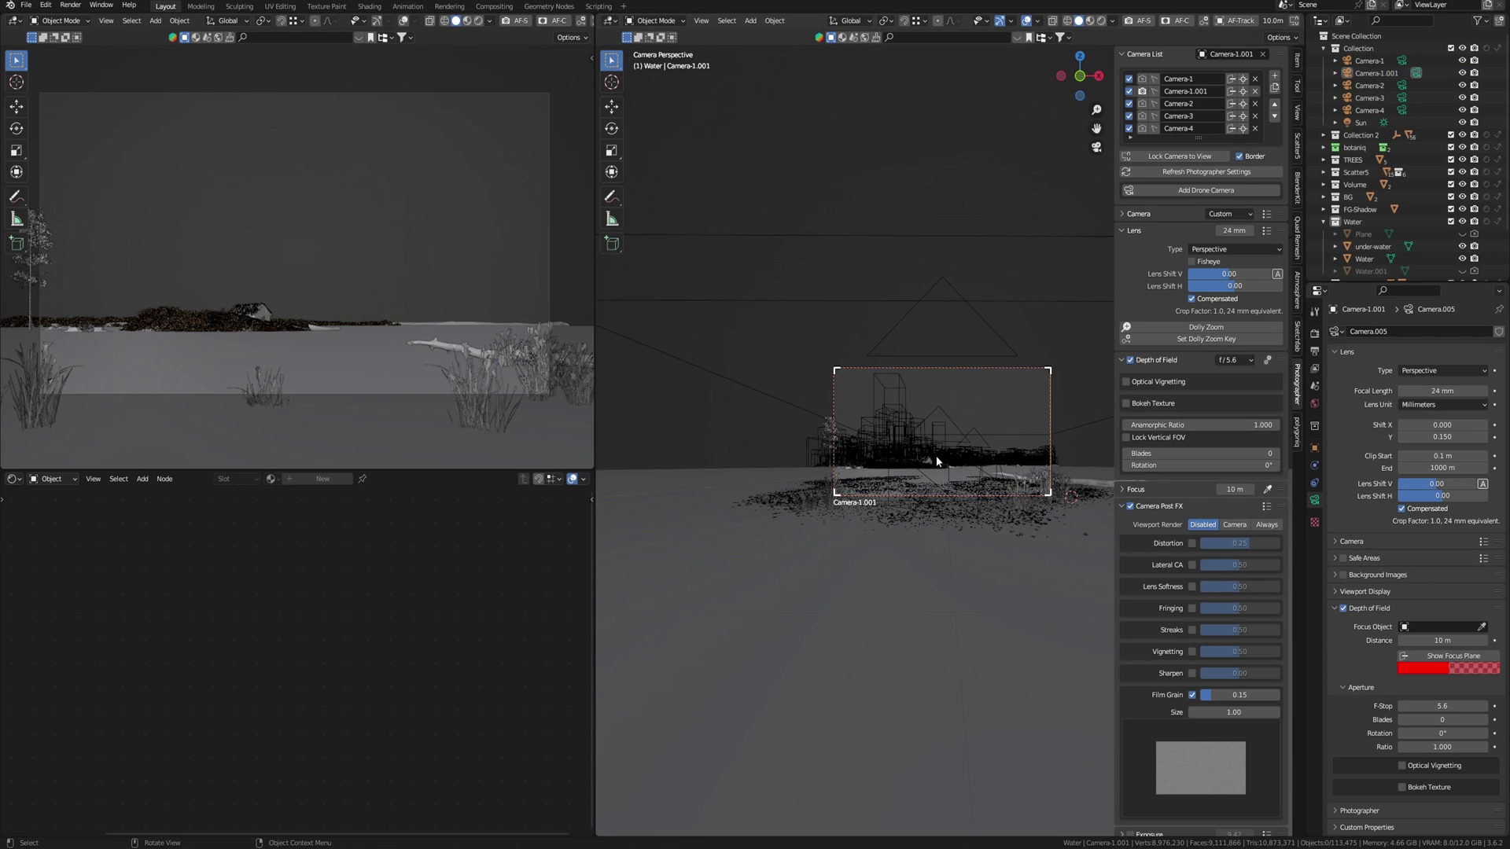
{"action": "scroll", "coordinate": [937, 461], "scroll_direction": "up", "scroll_amount": 1}
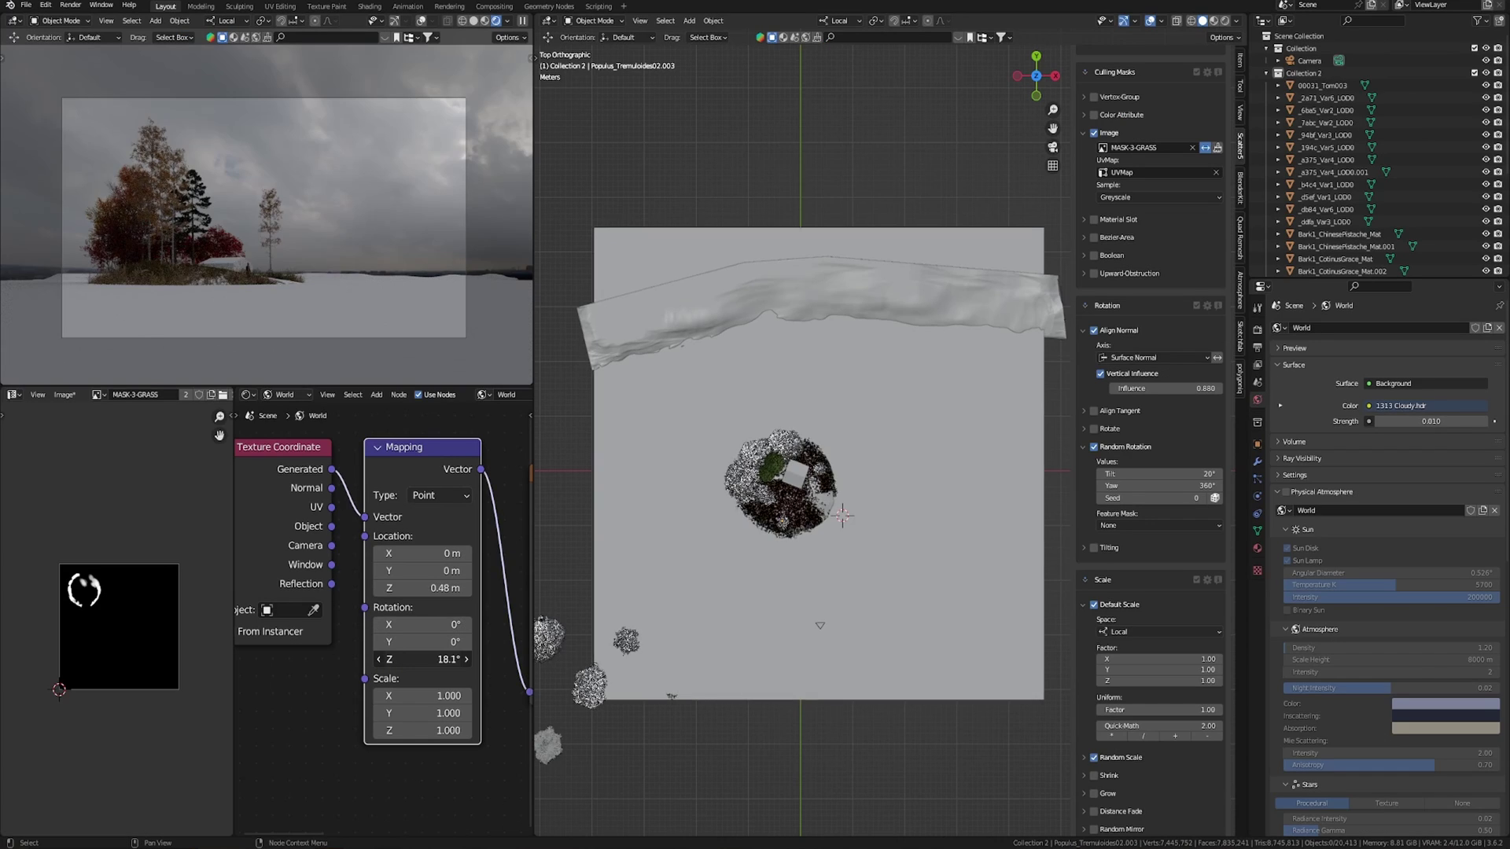
Render with GPU Compute, rotate the sky to about -13.7° Z, and bring up the Outliner menu.
{"action": "left_click", "coordinate": [1394, 359]}
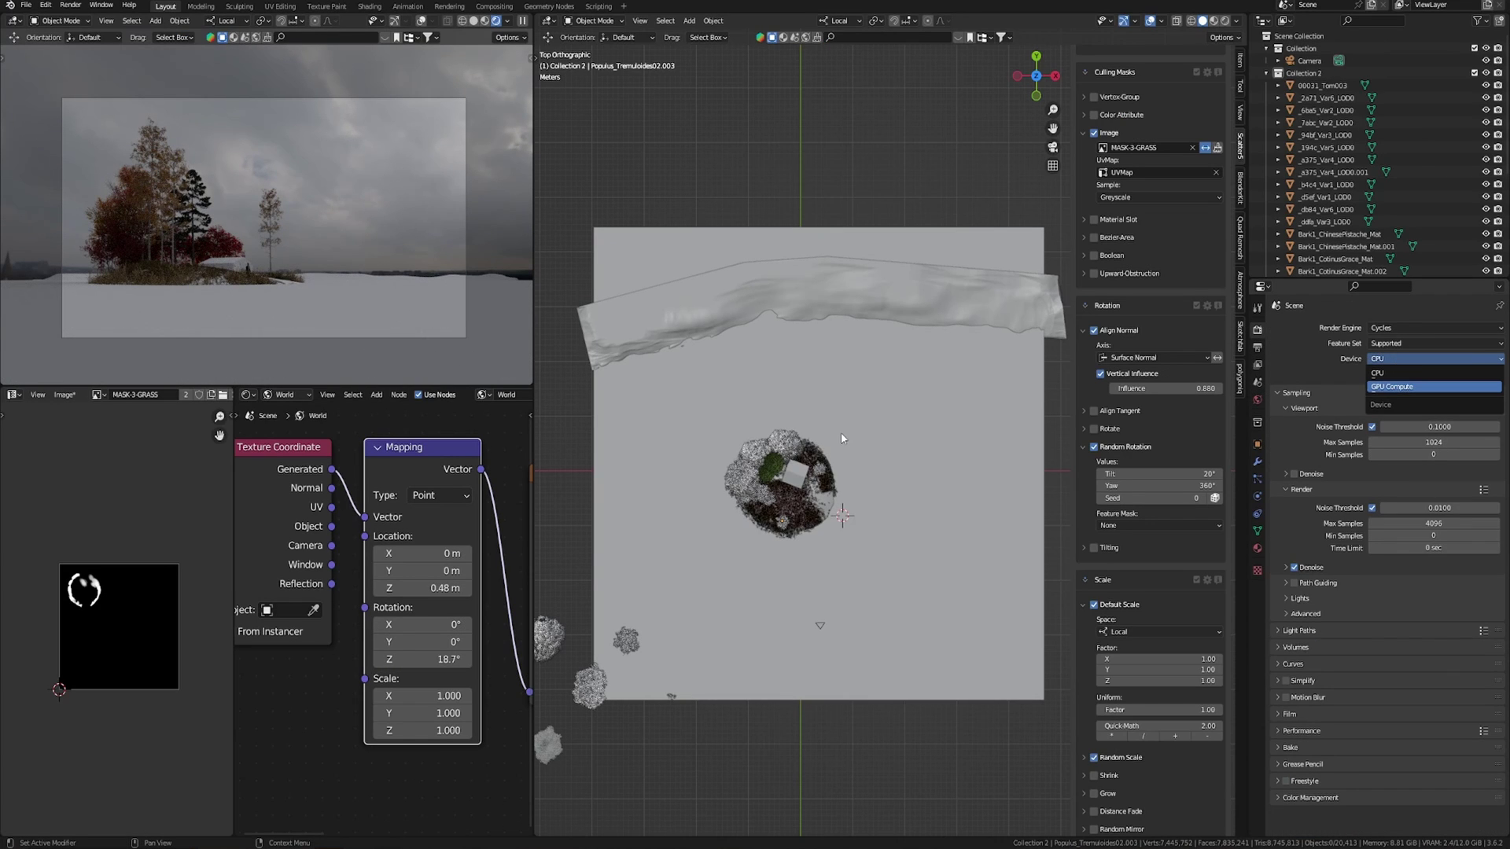
{"action": "left_click", "coordinate": [1392, 386]}
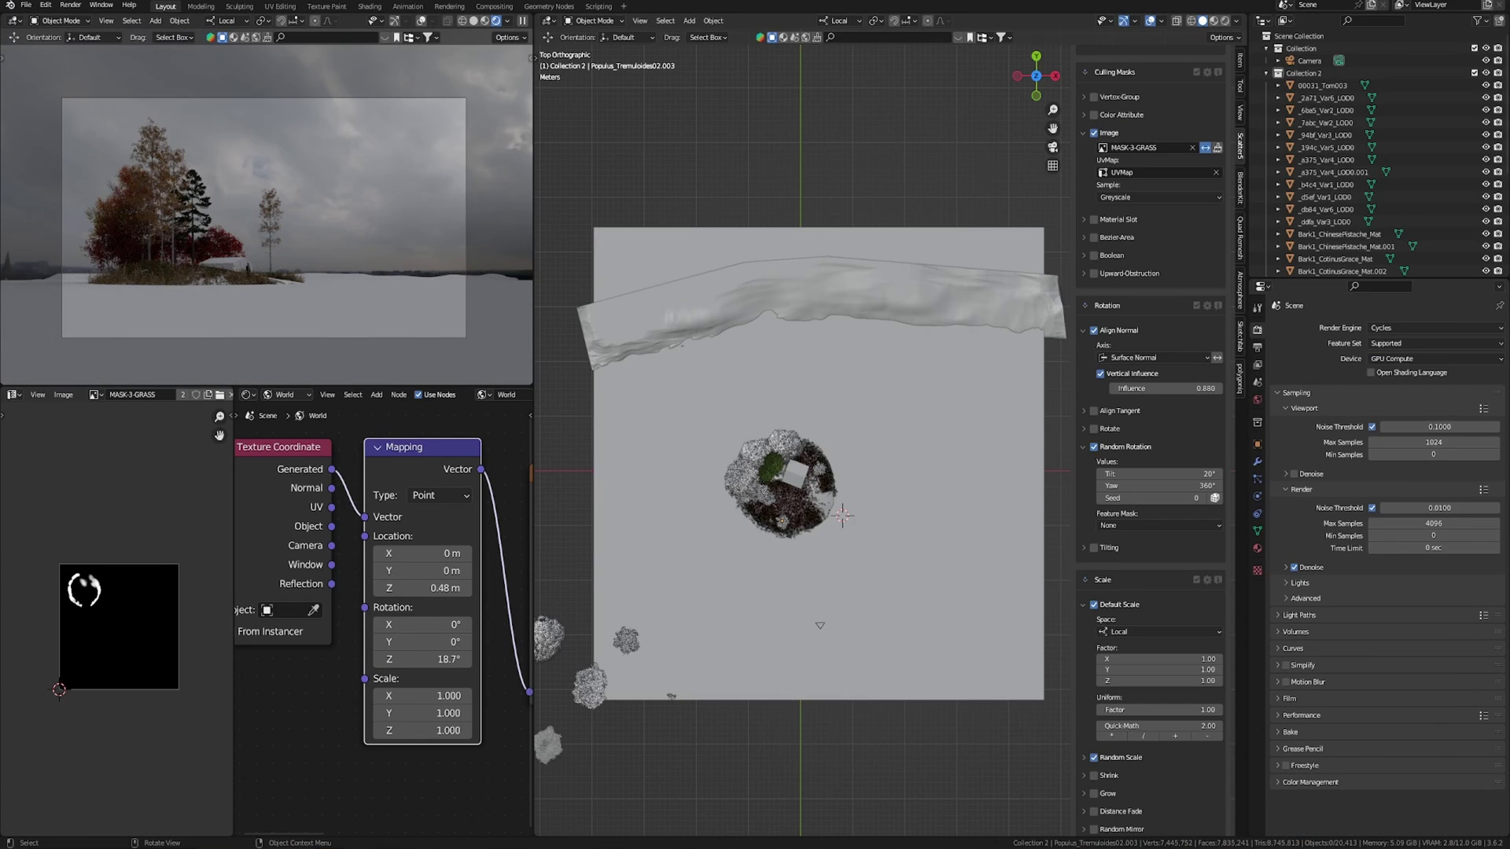
{"action": "left_click_drag", "start_coordinate": [425, 659], "coordinate": [389, 659]}
{"action": "left_click", "coordinate": [1266, 72]}
{"action": "right_click", "coordinate": [1324, 174]}
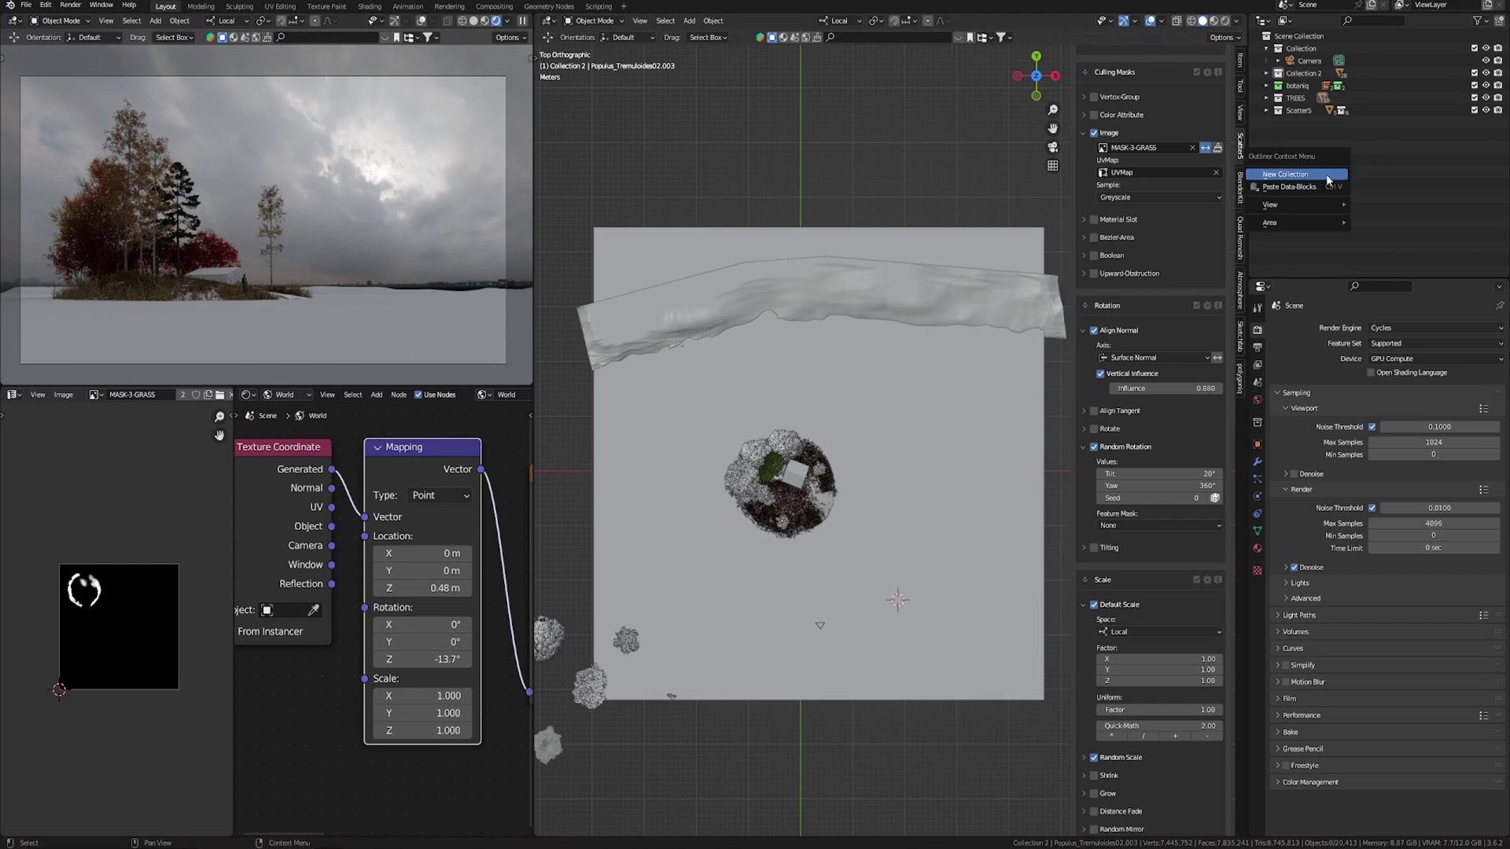
Add a new collection, then pan and zoom PureRef to the misty lake and cabin references.
{"action": "left_click", "coordinate": [1323, 175]}
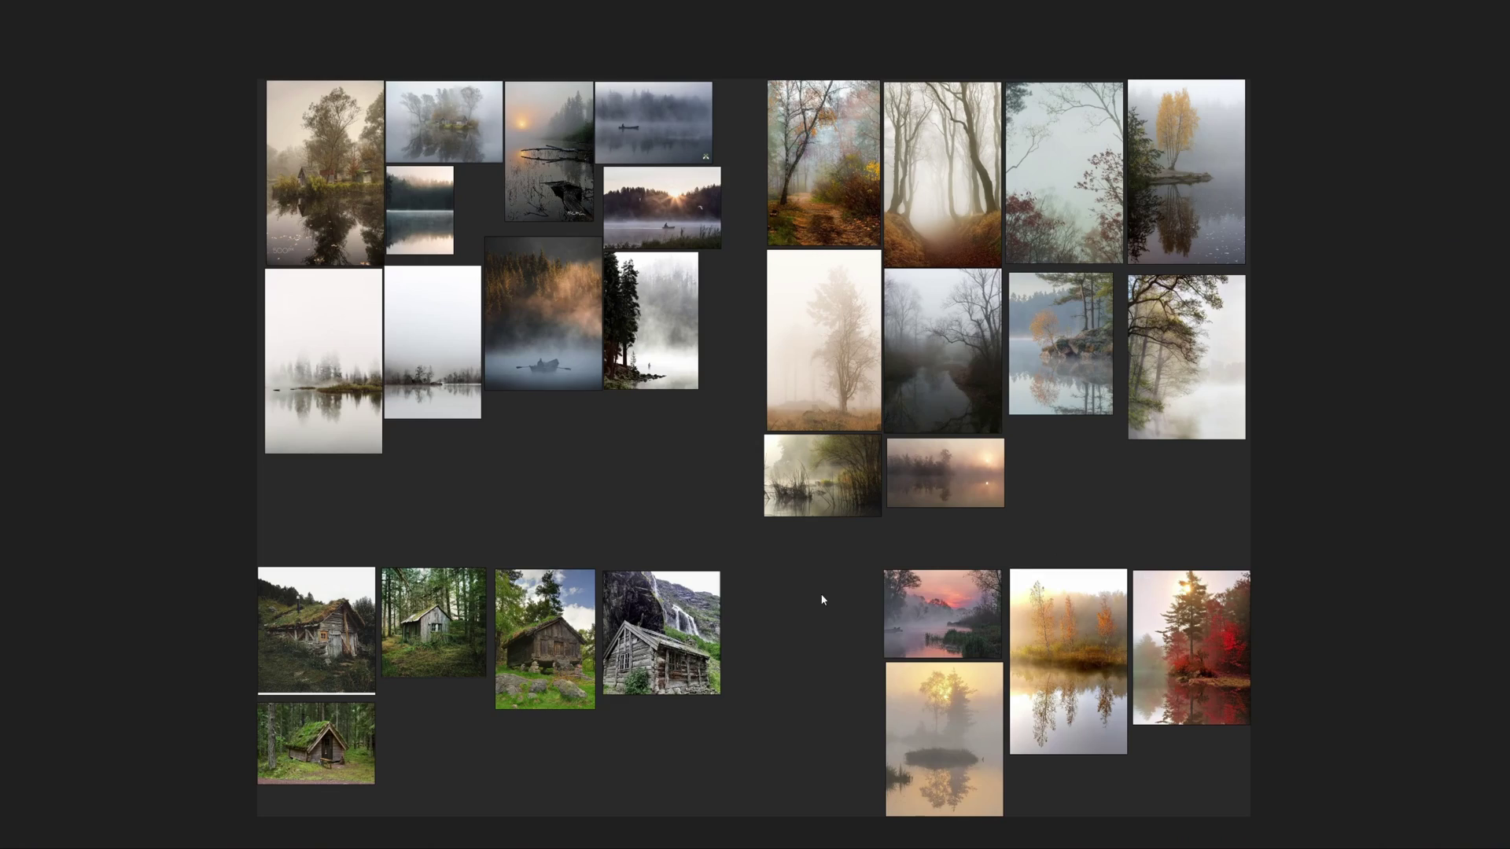
{"action": "middle_click_drag", "start_coordinate": [802, 699], "coordinate": [771, 701]}
{"action": "scroll", "coordinate": [913, 464], "scroll_direction": "up", "scroll_amount": 5}
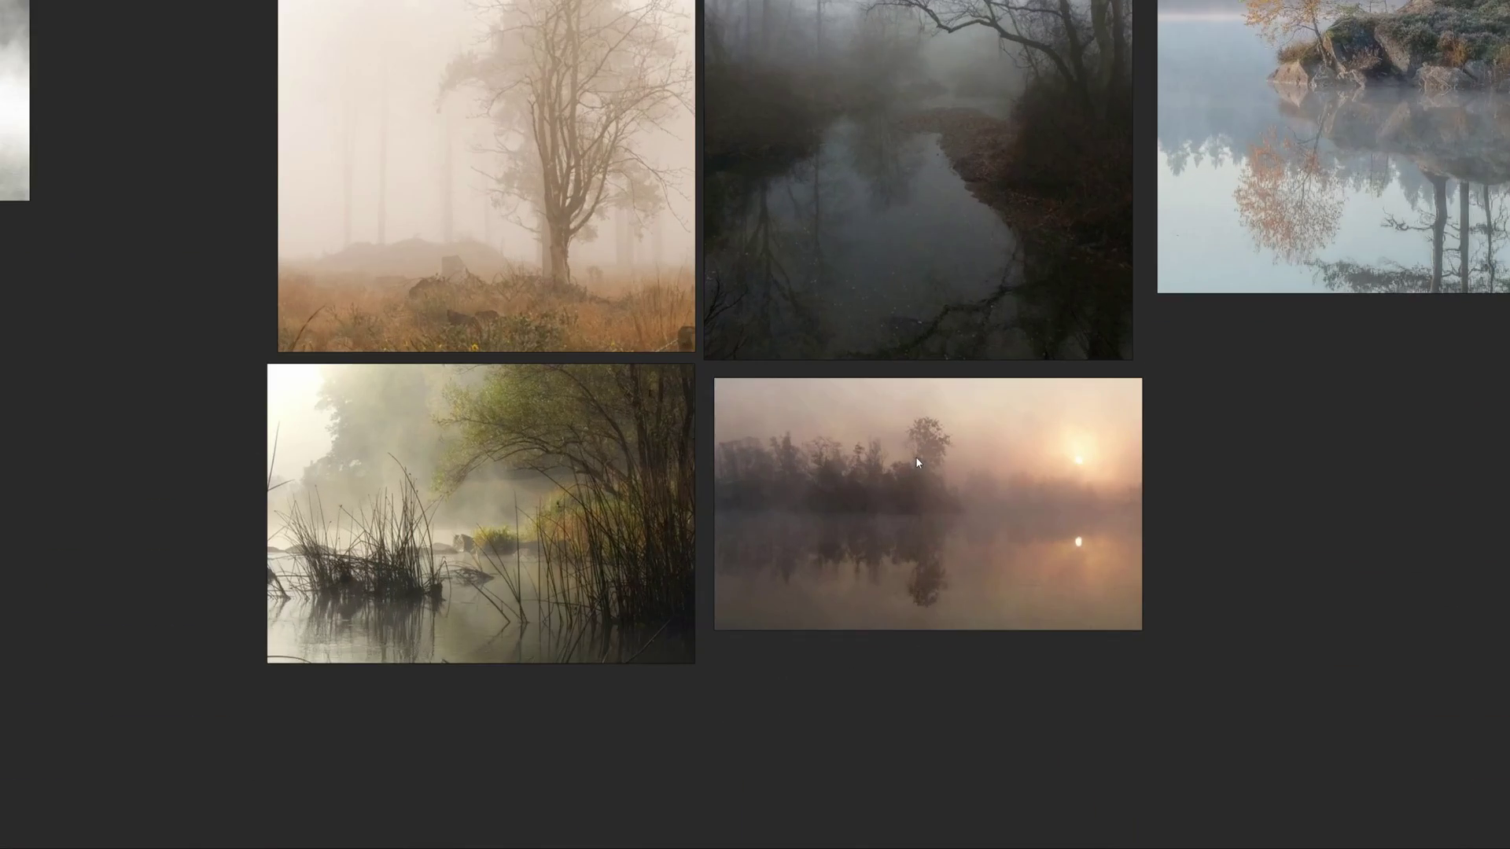
{"action": "scroll", "coordinate": [1009, 536], "scroll_direction": "up", "scroll_amount": 2}
{"action": "scroll", "coordinate": [964, 566], "scroll_direction": "down", "scroll_amount": 8}
{"action": "scroll", "coordinate": [875, 639], "scroll_direction": "up", "scroll_amount": 7}
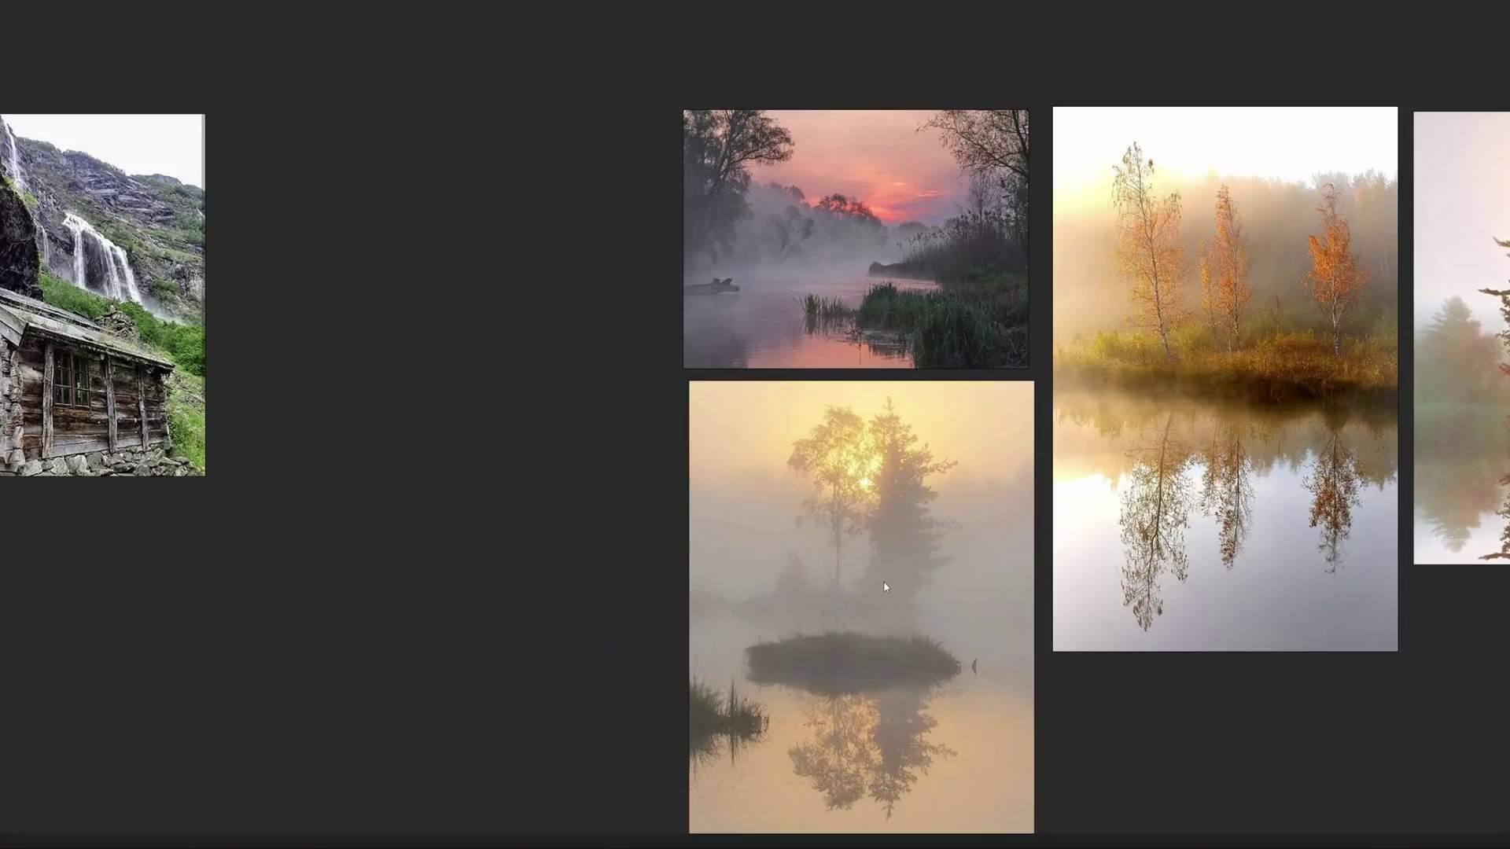
{"action": "scroll", "coordinate": [874, 638], "scroll_direction": "down", "scroll_amount": 1}
{"action": "scroll", "coordinate": [875, 648], "scroll_direction": "down", "scroll_amount": 4}
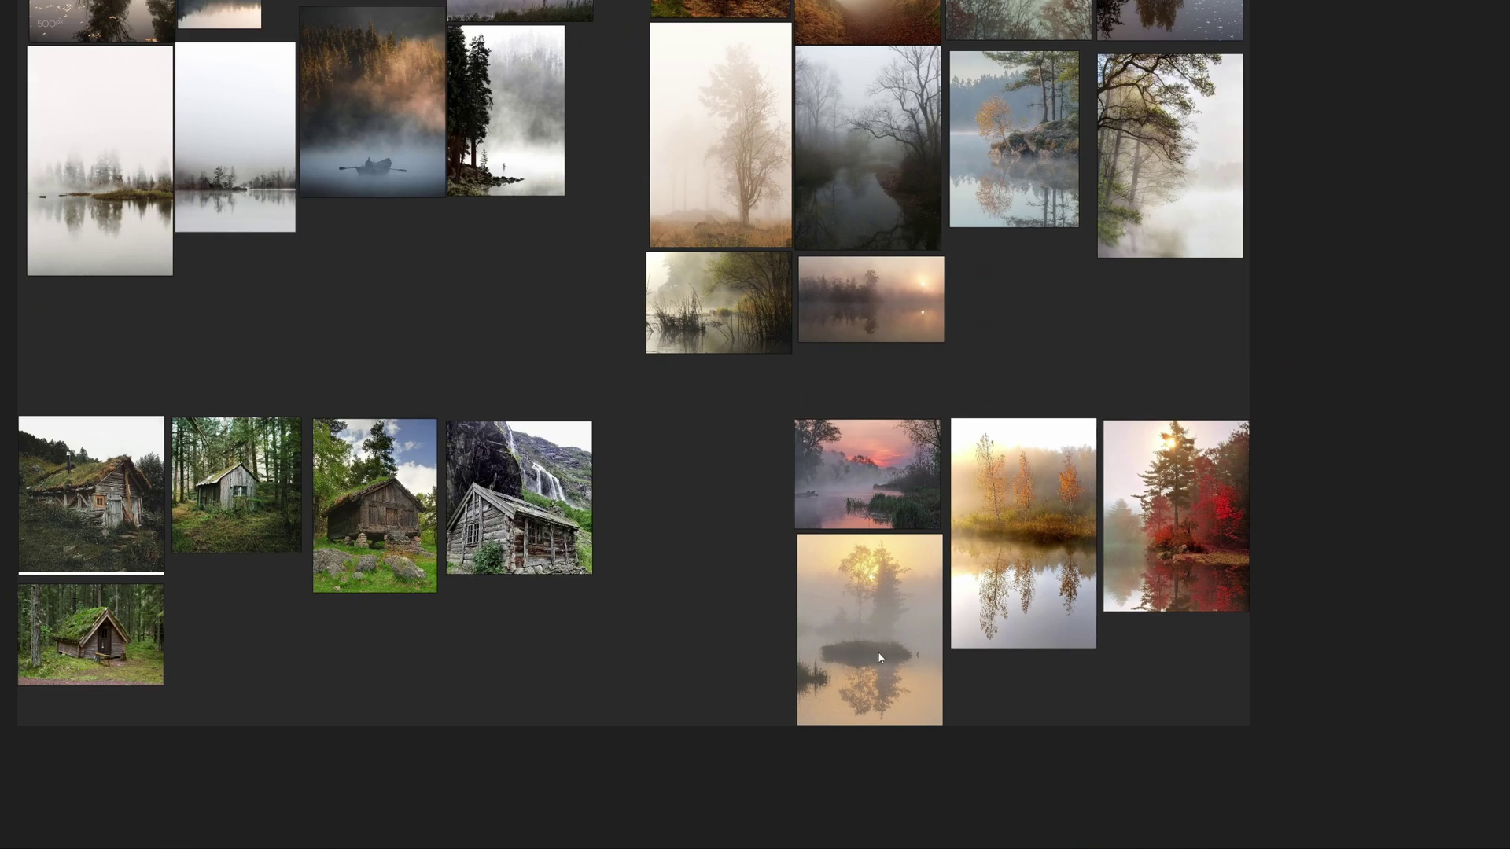
{"action": "middle_click_drag", "start_coordinate": [884, 644], "coordinate": [915, 680]}
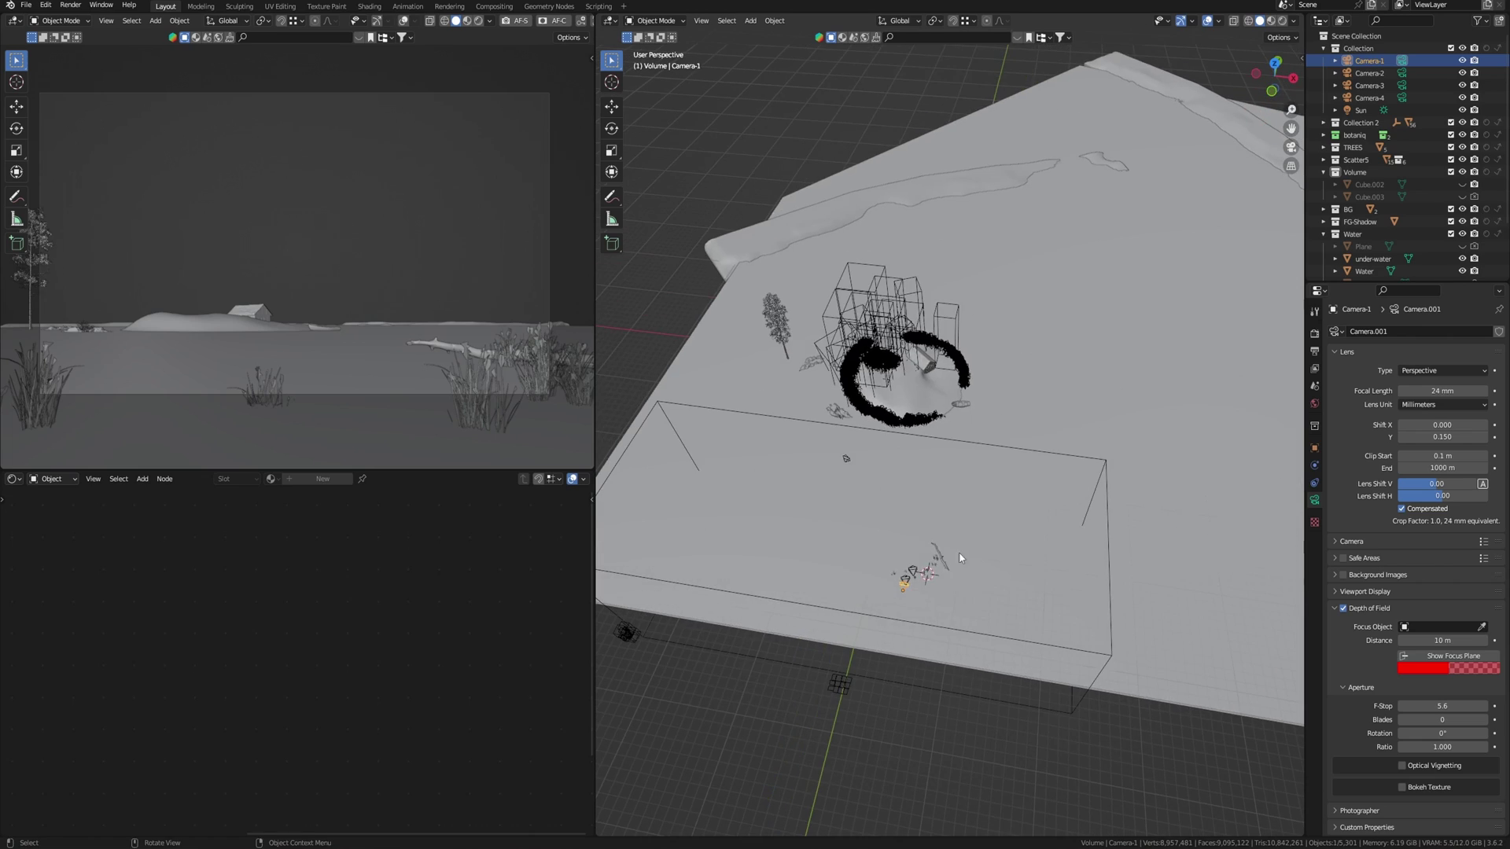
Orbit above the lake and bring up the World sky texture settings.
{"action": "middle_click_drag", "start_coordinate": [954, 556], "coordinate": [979, 629]}
{"action": "scroll", "coordinate": [910, 562], "scroll_direction": "up", "scroll_amount": 3}
{"action": "scroll", "coordinate": [951, 564], "scroll_direction": "up", "scroll_amount": 2}
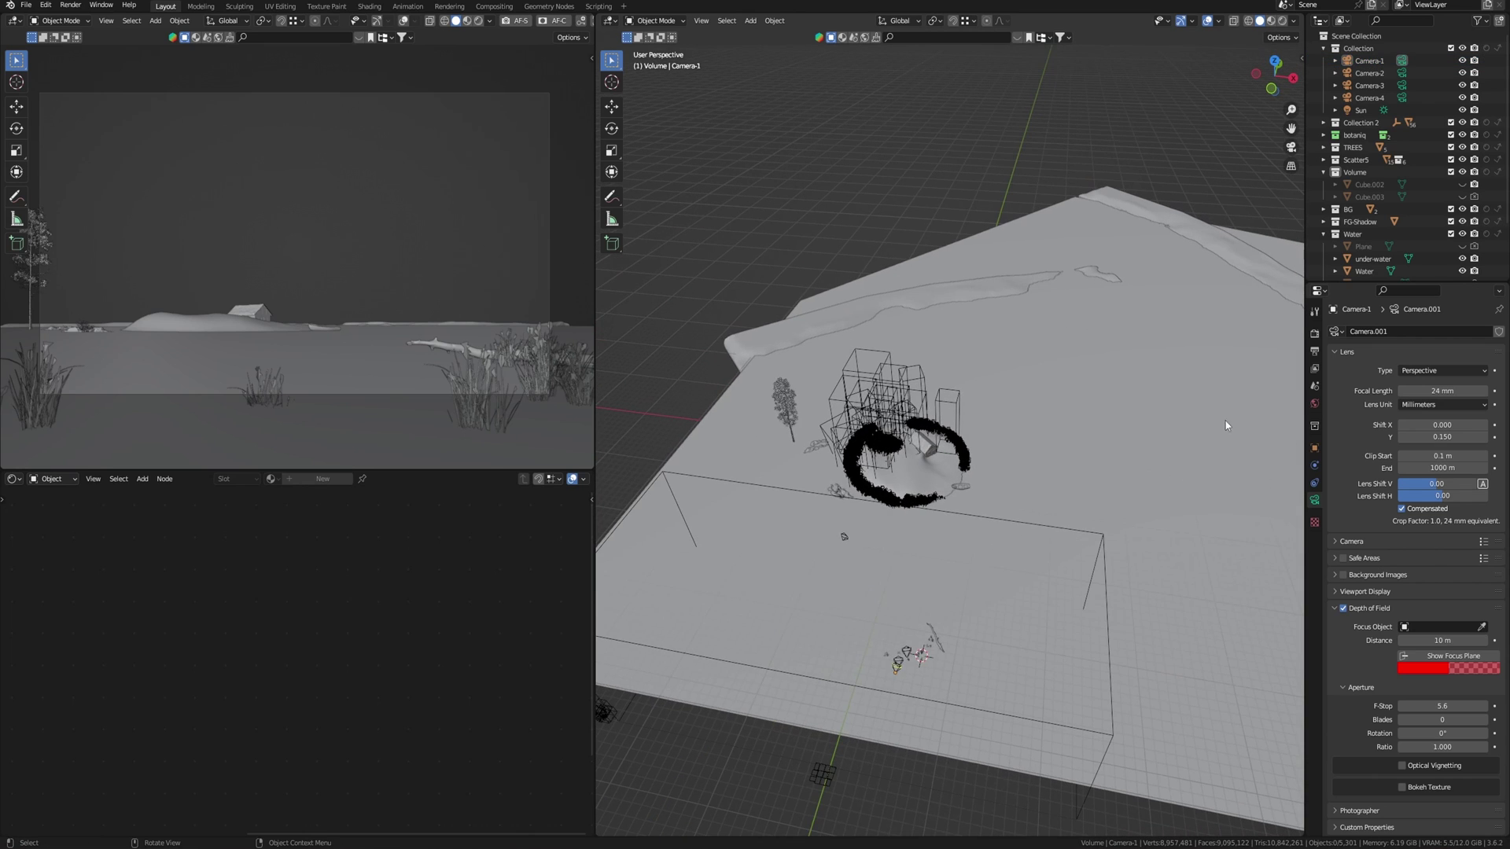
{"action": "left_click", "coordinate": [1314, 404]}
{"action": "left_click", "coordinate": [1421, 410]}
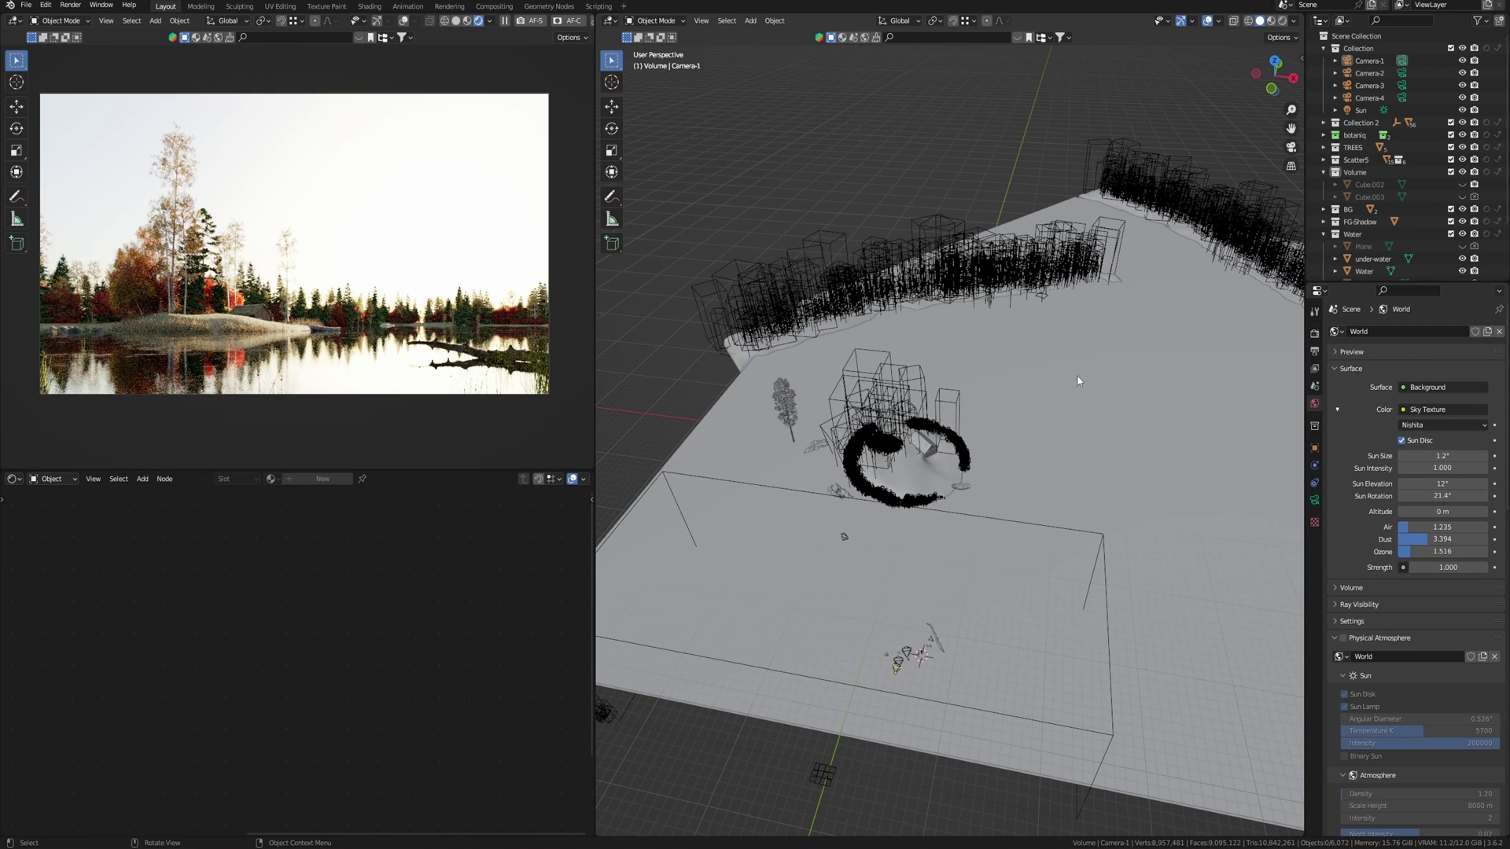
Set the sky's sun rotation to 20° and raise the sun elevation to 12°.
{"action": "left_click", "coordinate": [1438, 497]}
{"action": "type", "text": "20"}
{"action": "key", "text": "Return"}
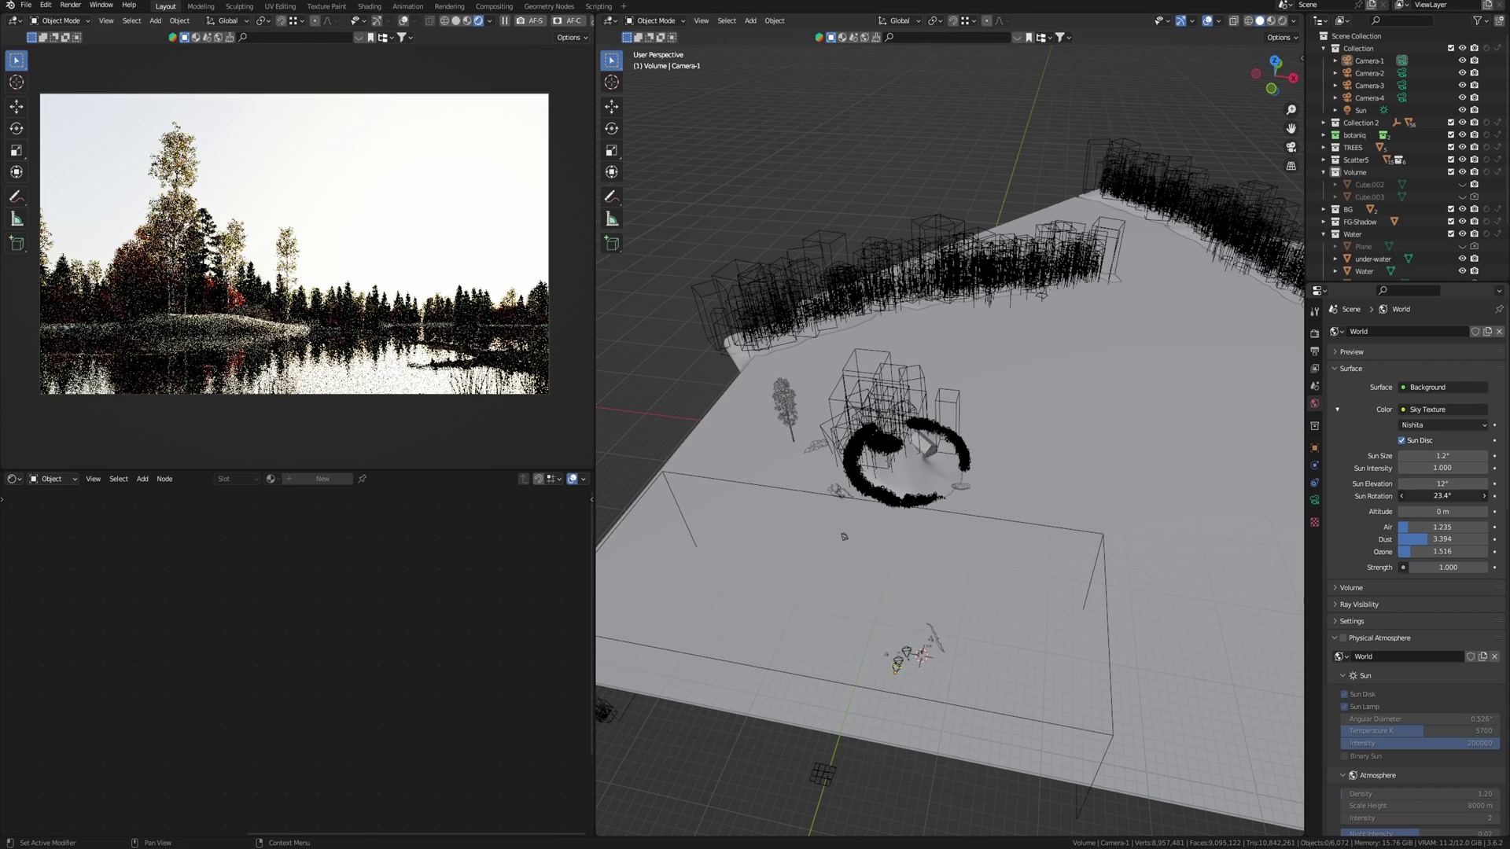
{"action": "left_click_drag", "start_coordinate": [1443, 485], "coordinate": [1462, 531]}
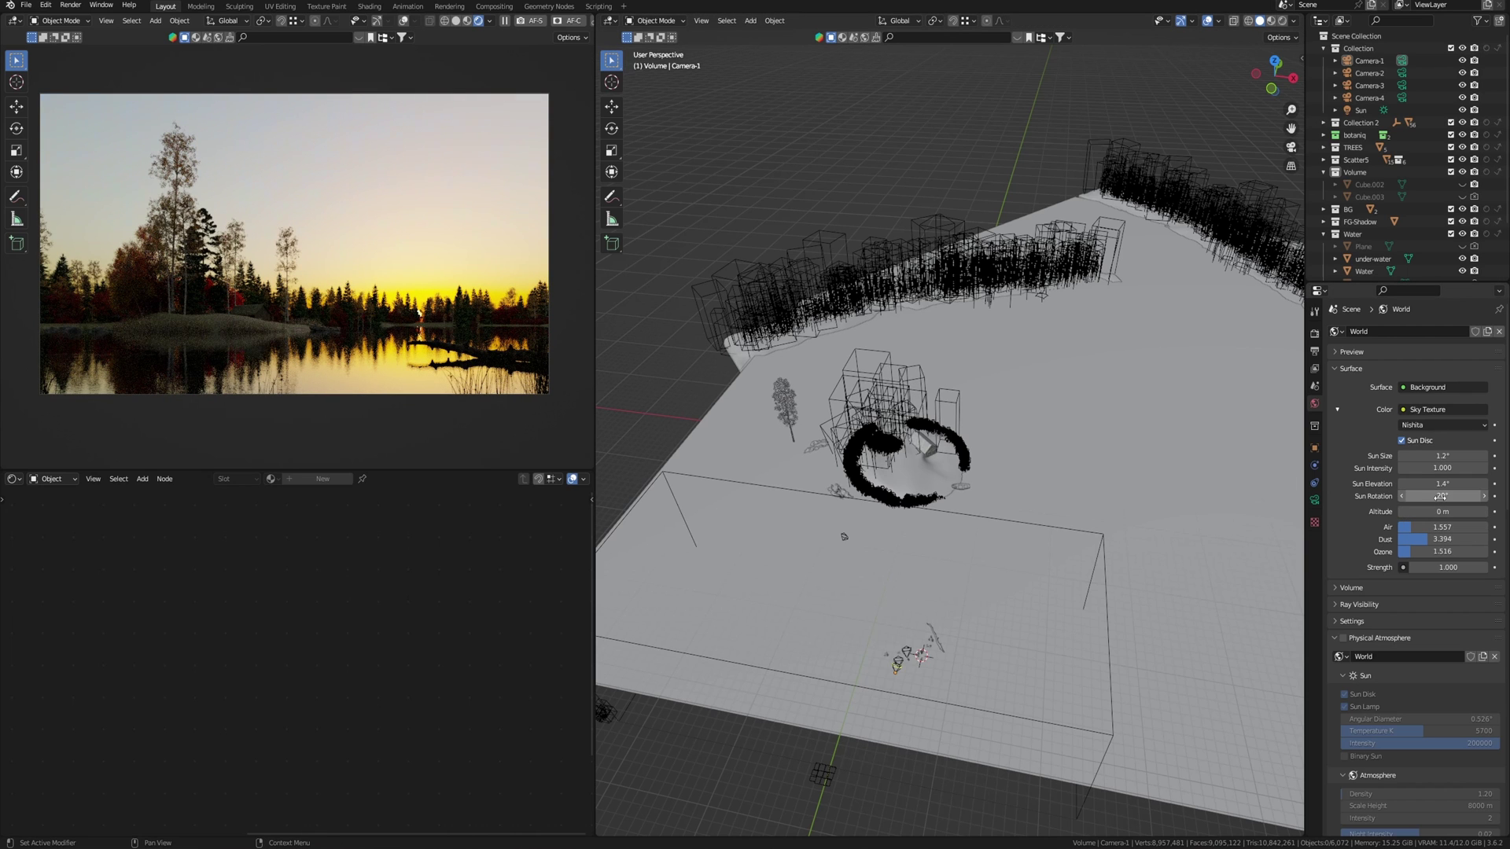
{"action": "left_click_drag", "start_coordinate": [1442, 484], "coordinate": [1458, 483]}
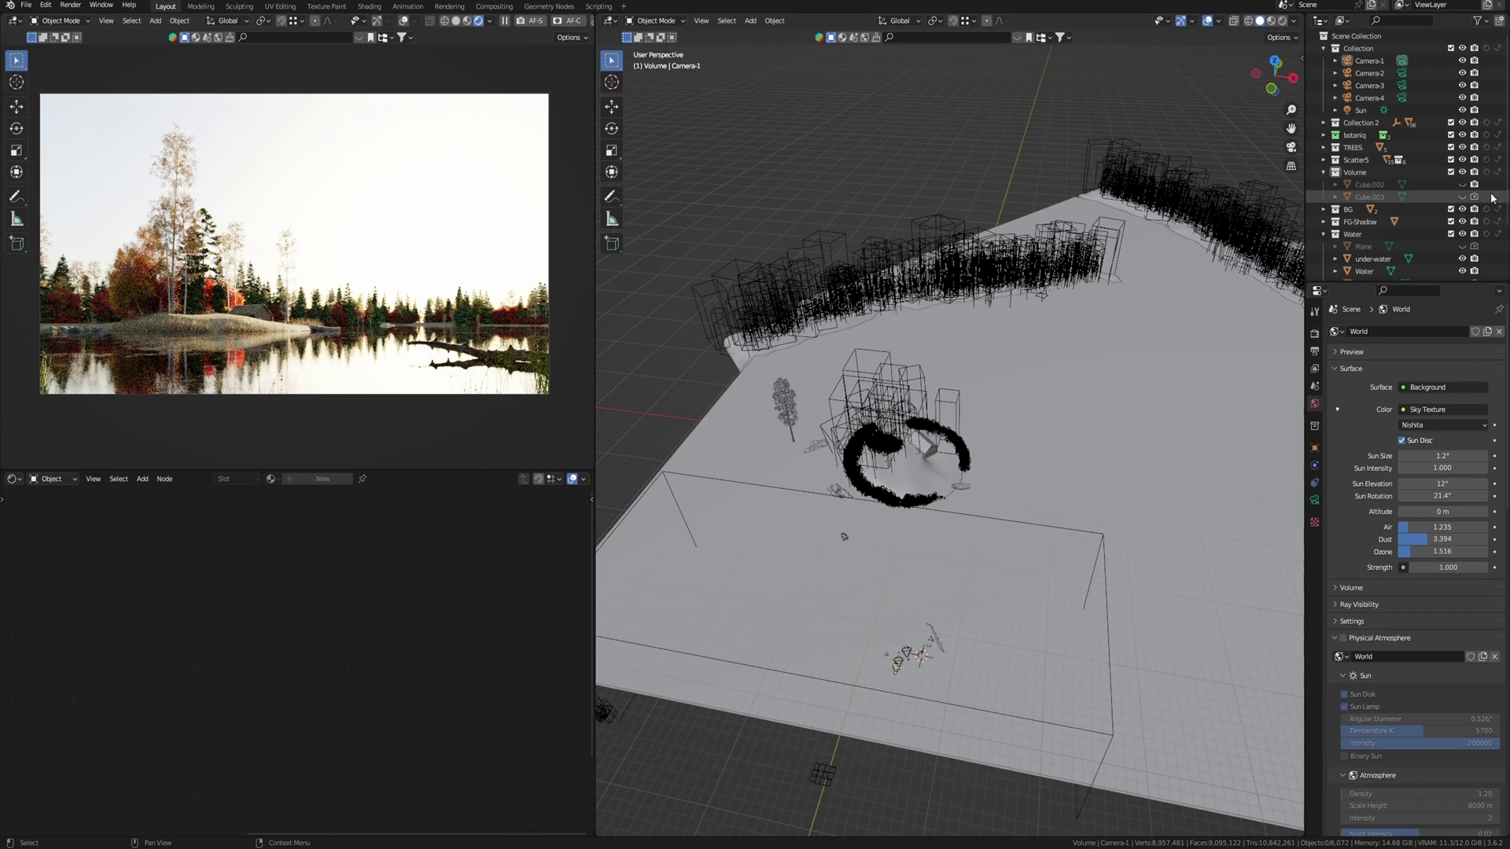
Unhide and select Cube.002, then set its Volume Scatter Density to 0.040.
{"action": "left_click", "coordinate": [1462, 185]}
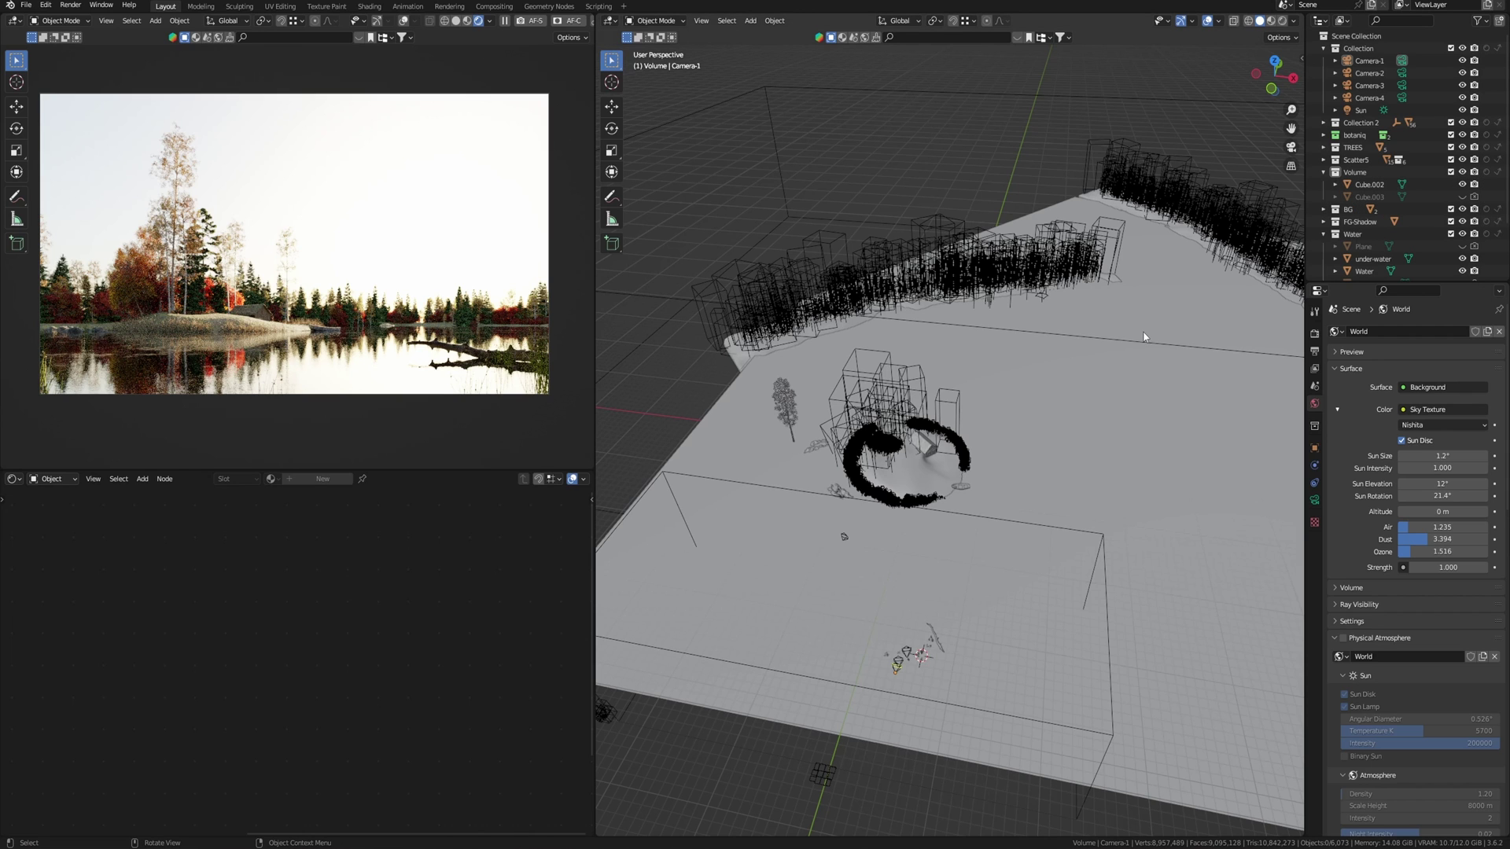
{"action": "left_click", "coordinate": [957, 102]}
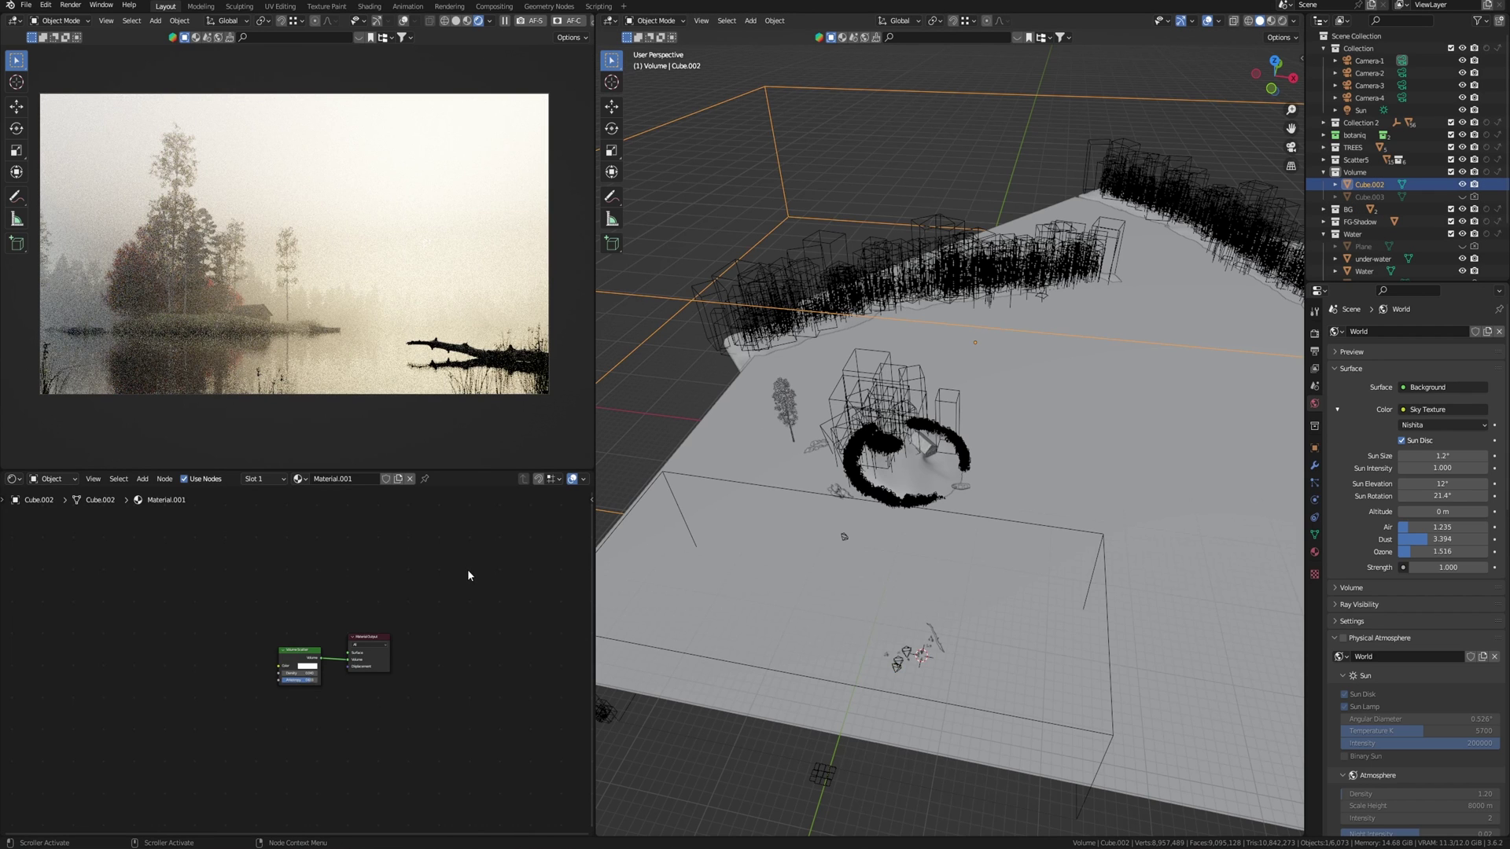
{"action": "key", "text": "Home"}
{"action": "double_click", "coordinate": [271, 688]}
{"action": "type", "text": "0.052"}
{"action": "key", "text": "Return"}
{"action": "double_click", "coordinate": [247, 688]}
{"action": "type", "text": "4"}
{"action": "key", "text": "Return"}
Tint the fog colour light blue.
{"action": "left_click", "coordinate": [291, 671]}
{"action": "left_click", "coordinate": [324, 488]}
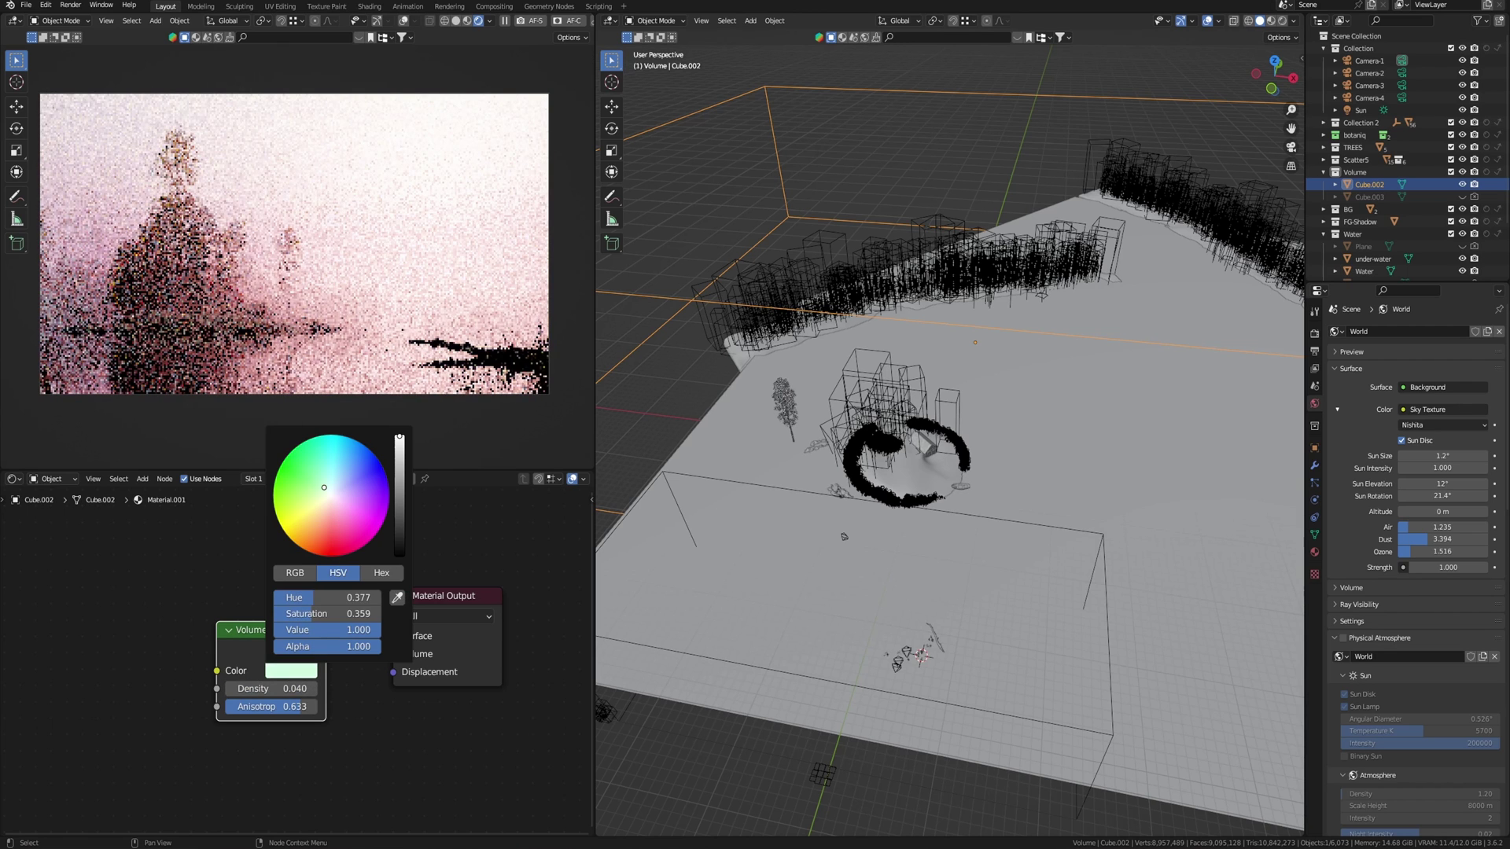
{"action": "left_click", "coordinate": [336, 480]}
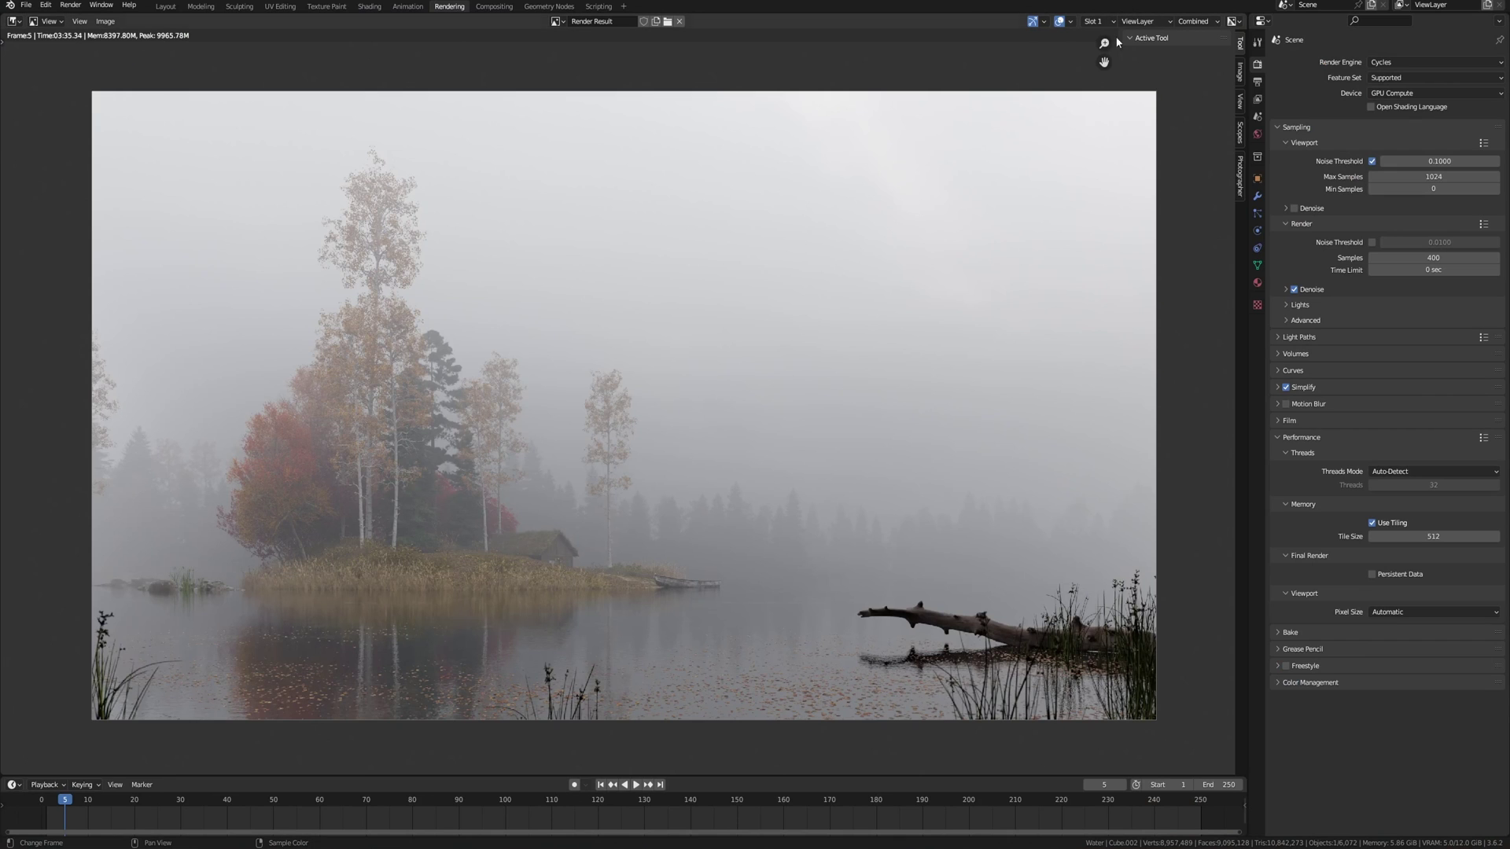
Show the warm sunlit render stored in render Slot 2.
{"action": "left_click", "coordinate": [1108, 22]}
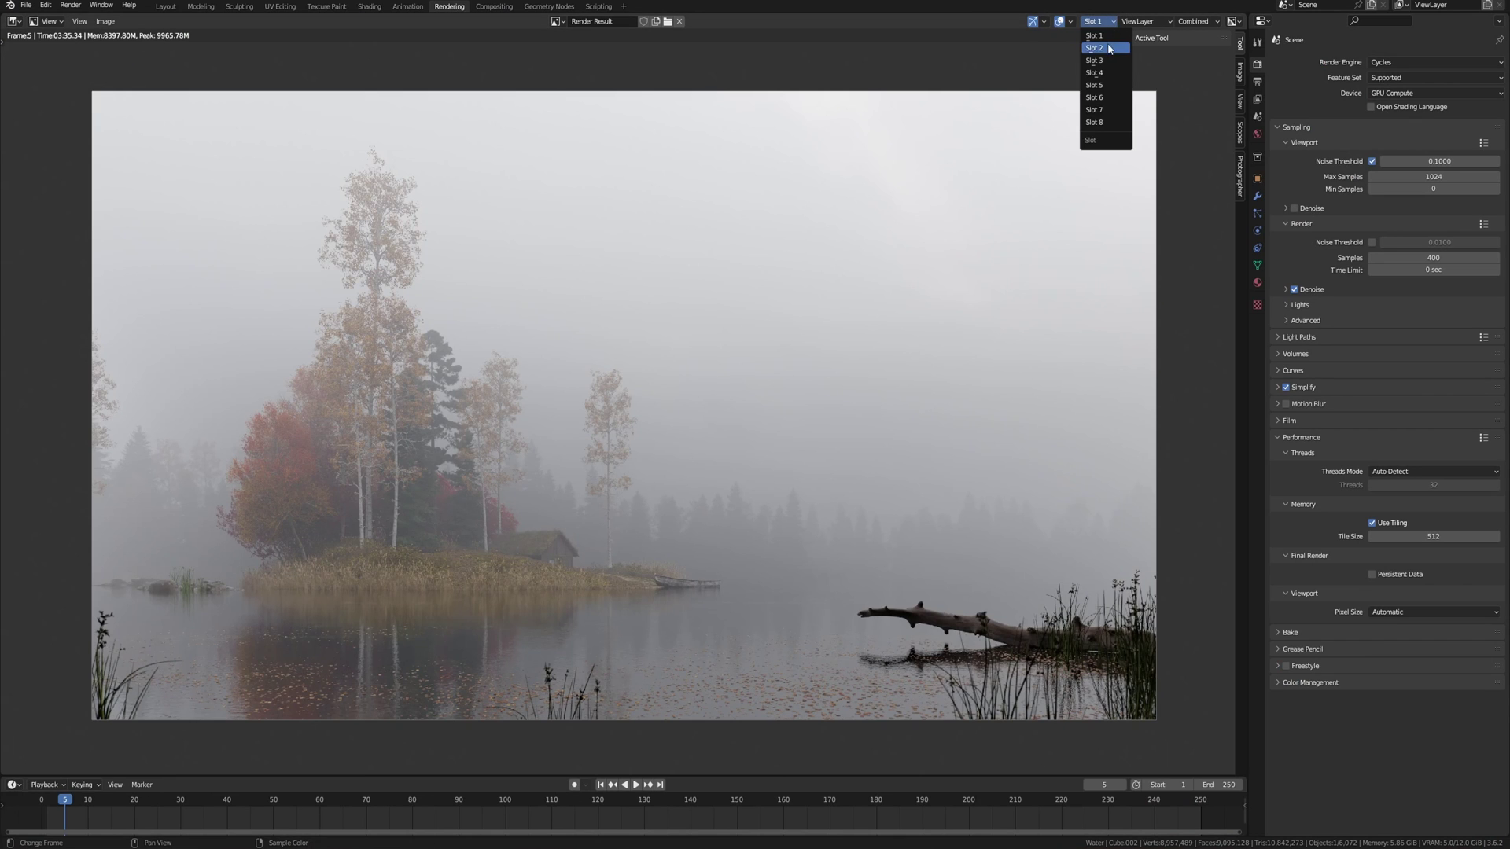
{"action": "left_click", "coordinate": [1108, 49]}
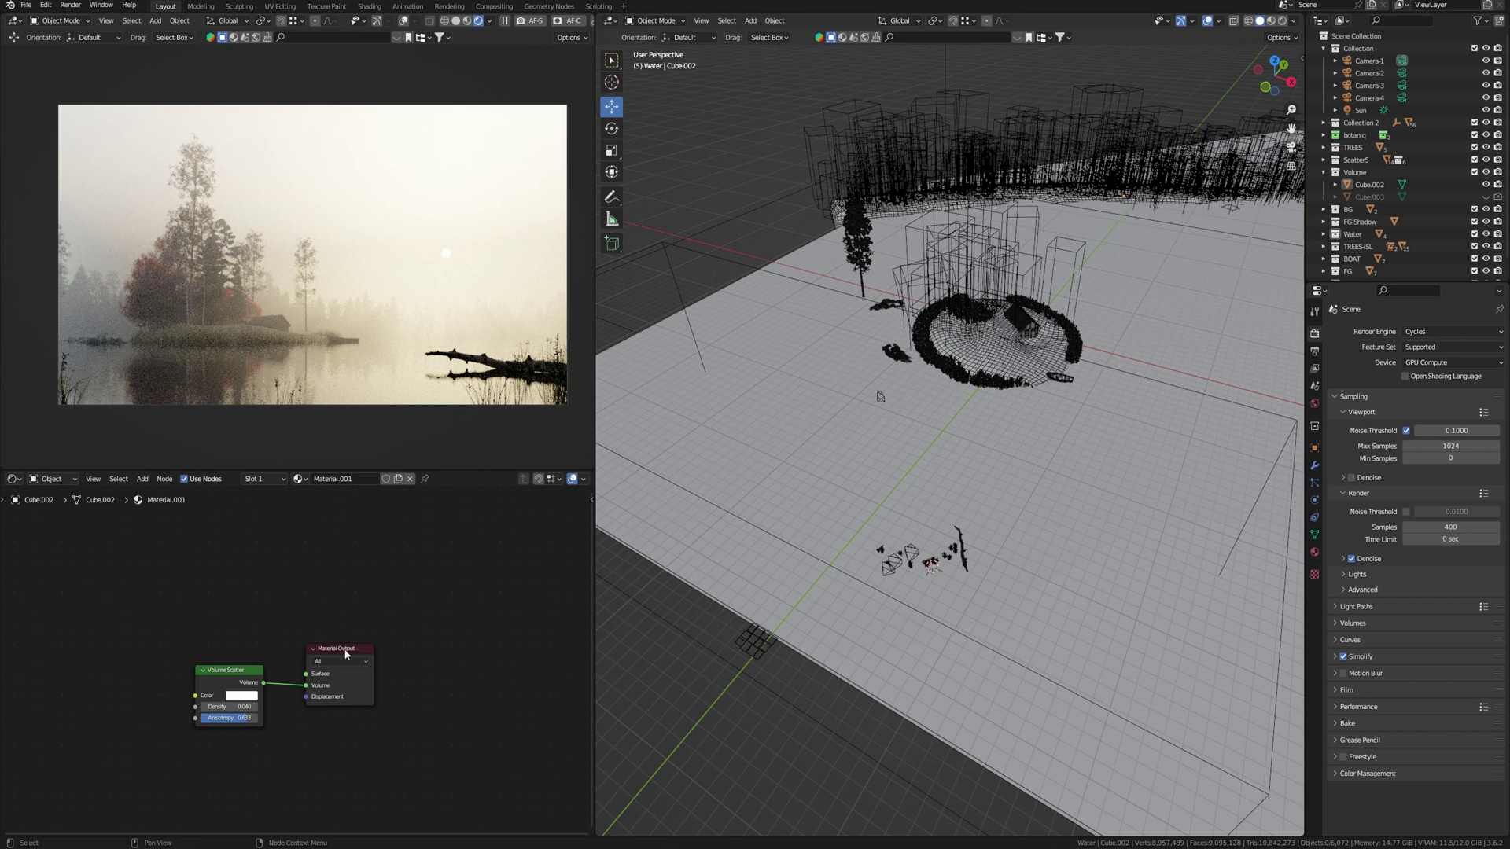
Show the World node tree and inspect the 1313 Cloudy.hdr and Sky Texture nodes.
{"action": "left_click", "coordinate": [52, 479]}
{"action": "left_click", "coordinate": [57, 515]}
{"action": "key", "text": "Home"}
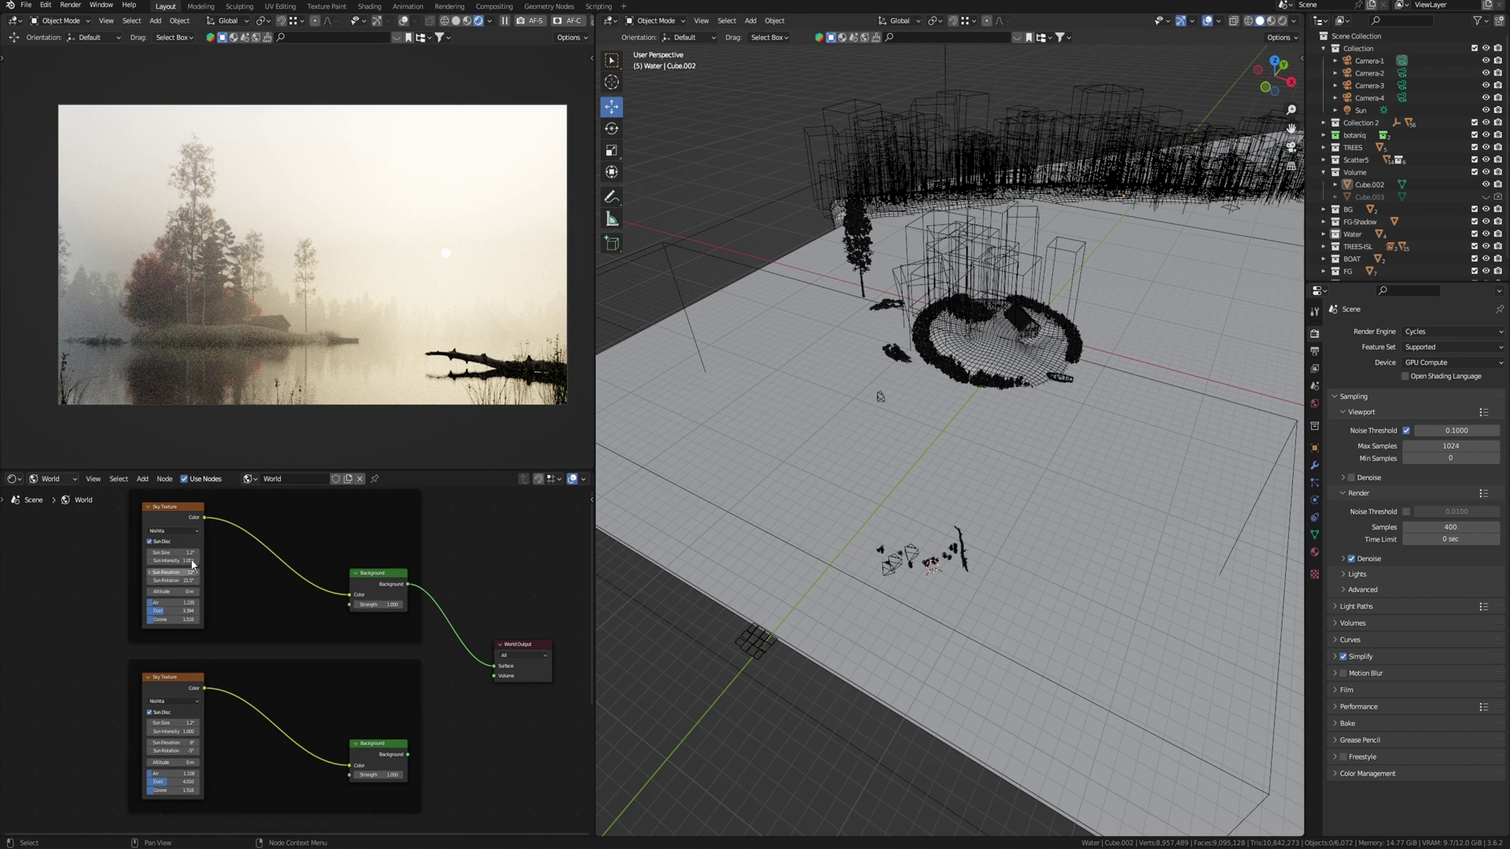
{"action": "middle_click_drag", "start_coordinate": [189, 617], "coordinate": [327, 661], "text": "ctrl"}
{"action": "scroll", "coordinate": [225, 573], "scroll_direction": "up", "scroll_amount": 3}
{"action": "left_click", "coordinate": [257, 688]}
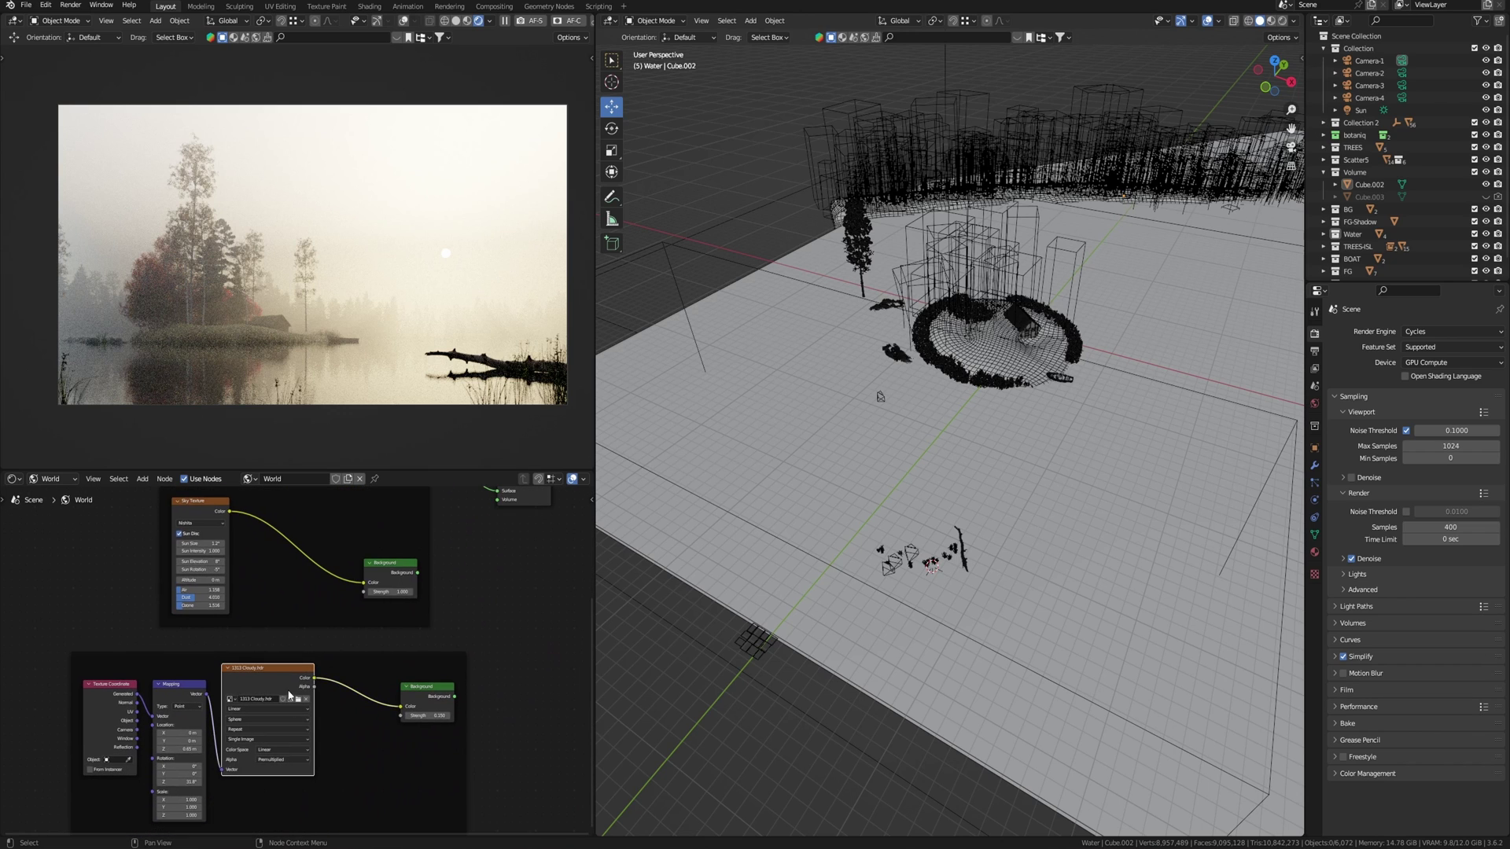
{"action": "scroll", "coordinate": [283, 681], "scroll_direction": "up", "scroll_amount": 5, "text": "shift"}
{"action": "left_click", "coordinate": [199, 566]}
{"action": "left_click", "coordinate": [1314, 403]}
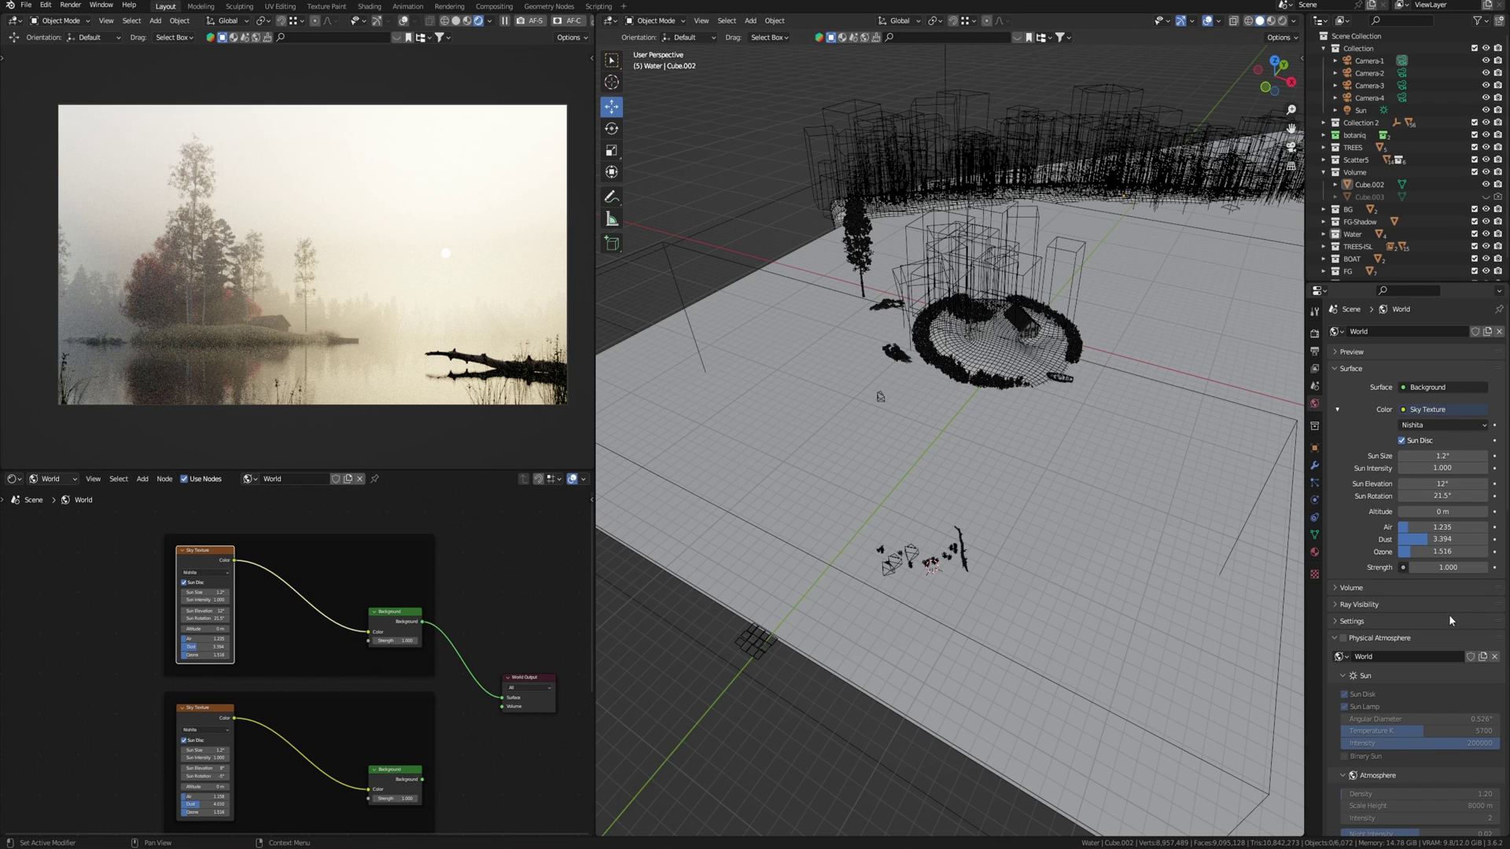
{"action": "scroll", "coordinate": [277, 678], "scroll_direction": "up", "scroll_amount": 2}
Duplicate the Sky Texture frame, link its Background to World Output Surface, and raise Air to 2.235.
{"action": "middle_click_drag", "start_coordinate": [315, 637], "coordinate": [344, 716]}
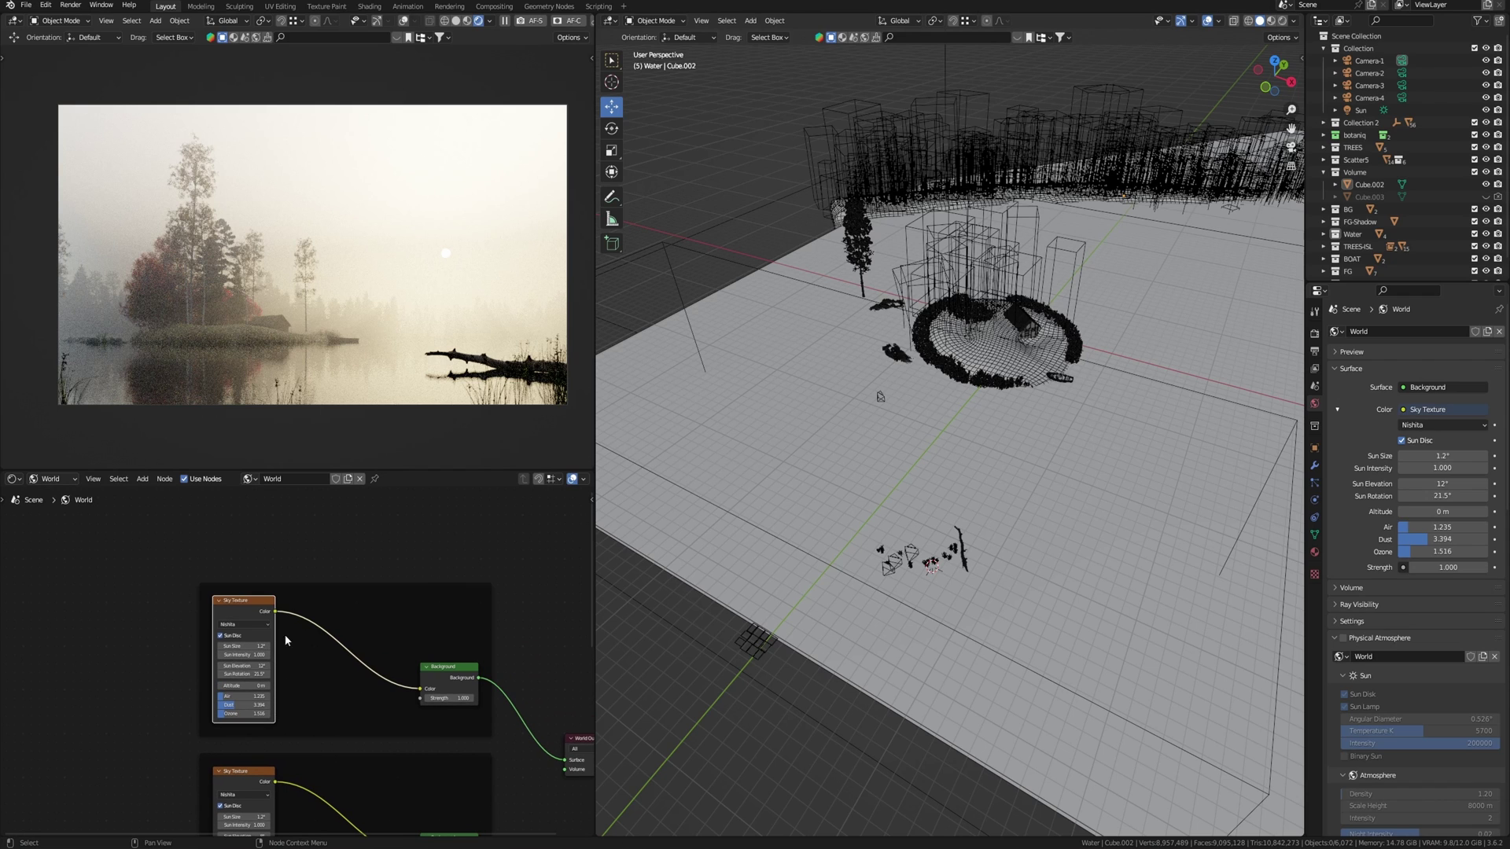
{"action": "left_click", "coordinate": [350, 676]}
{"action": "key", "text": "shift+d"}
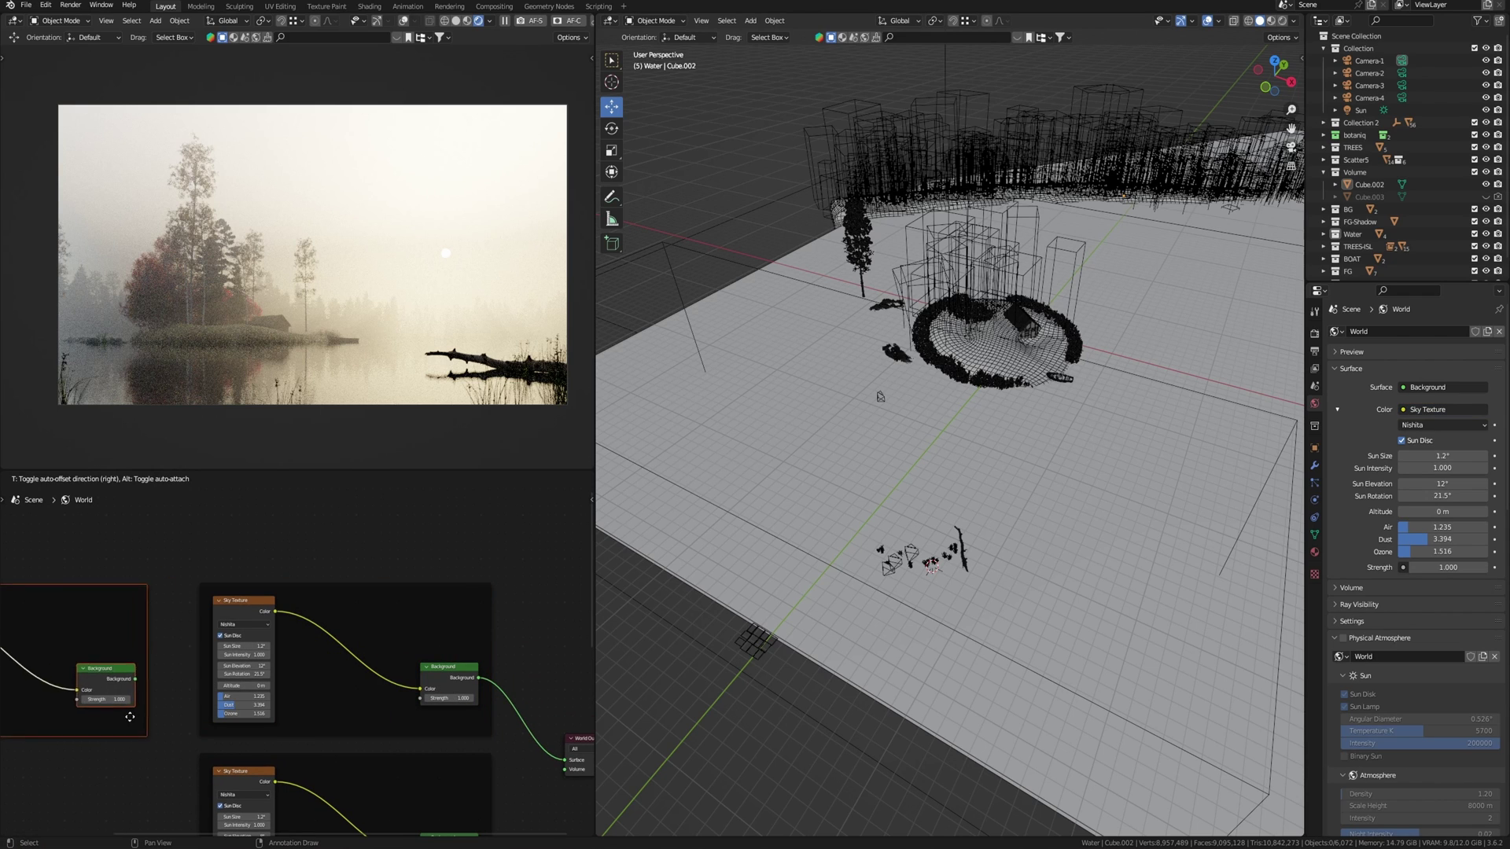
{"action": "left_click", "coordinate": [134, 716]}
{"action": "middle_click_drag", "start_coordinate": [133, 715], "coordinate": [362, 706]}
{"action": "scroll", "coordinate": [255, 656], "scroll_direction": "down", "scroll_amount": 2}
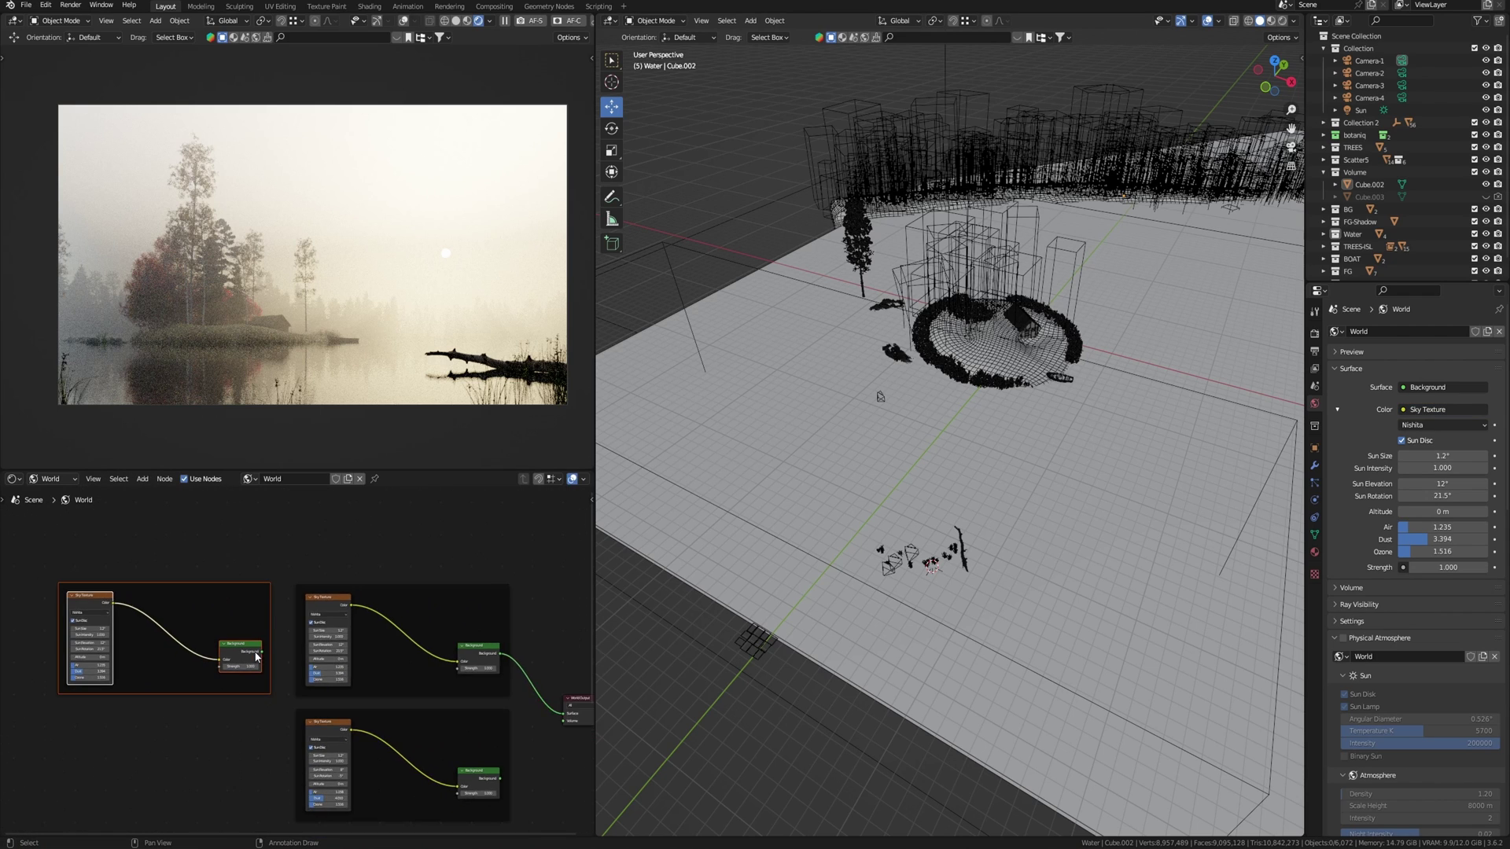
{"action": "left_click_drag", "start_coordinate": [256, 657], "coordinate": [550, 718]}
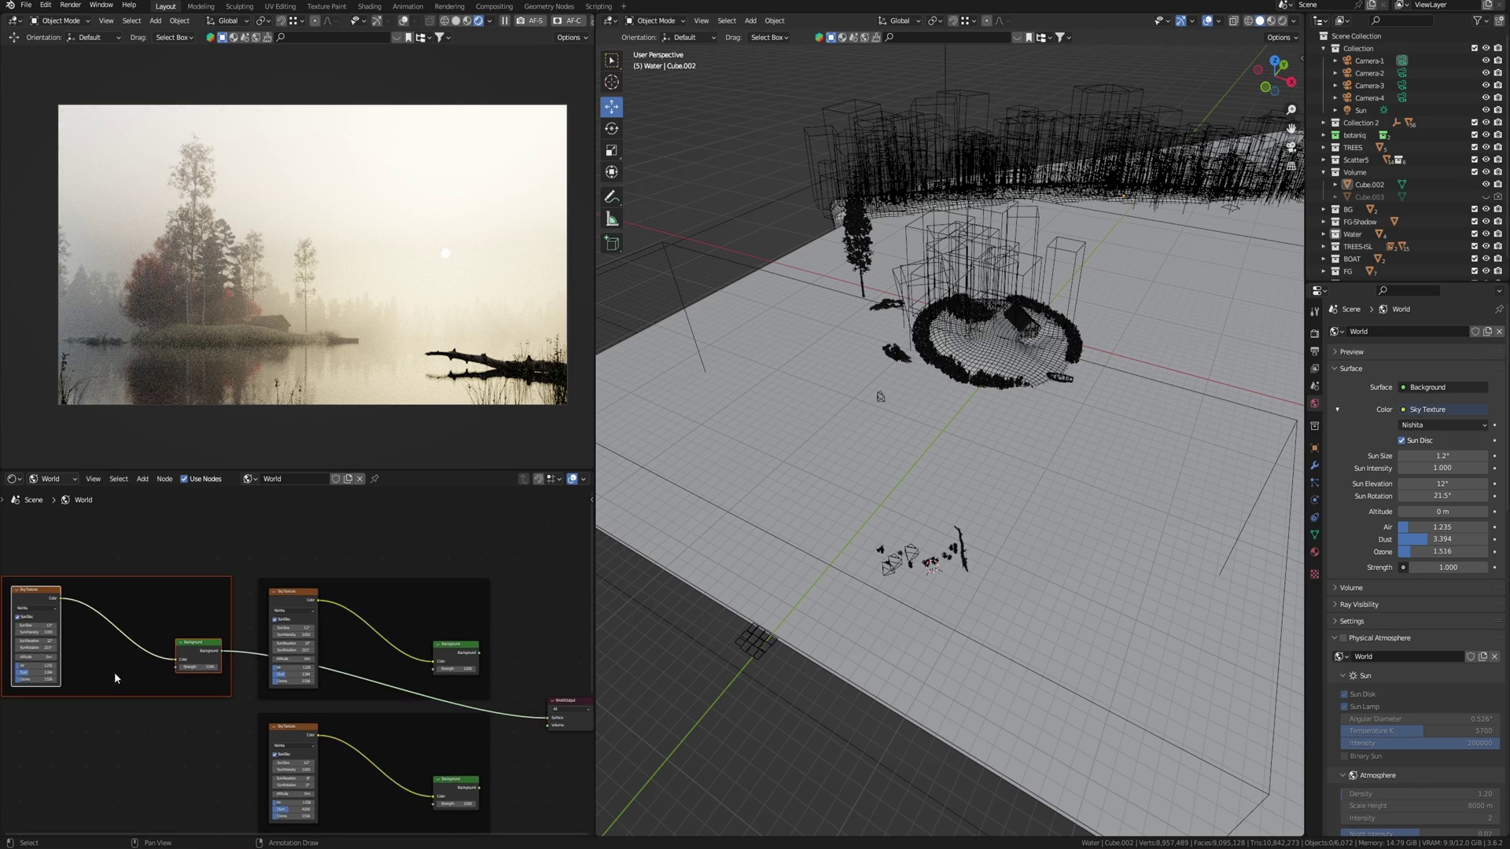
{"action": "scroll", "coordinate": [89, 681], "scroll_direction": "up", "scroll_amount": 4}
{"action": "left_click_drag", "start_coordinate": [236, 727], "coordinate": [250, 681]}
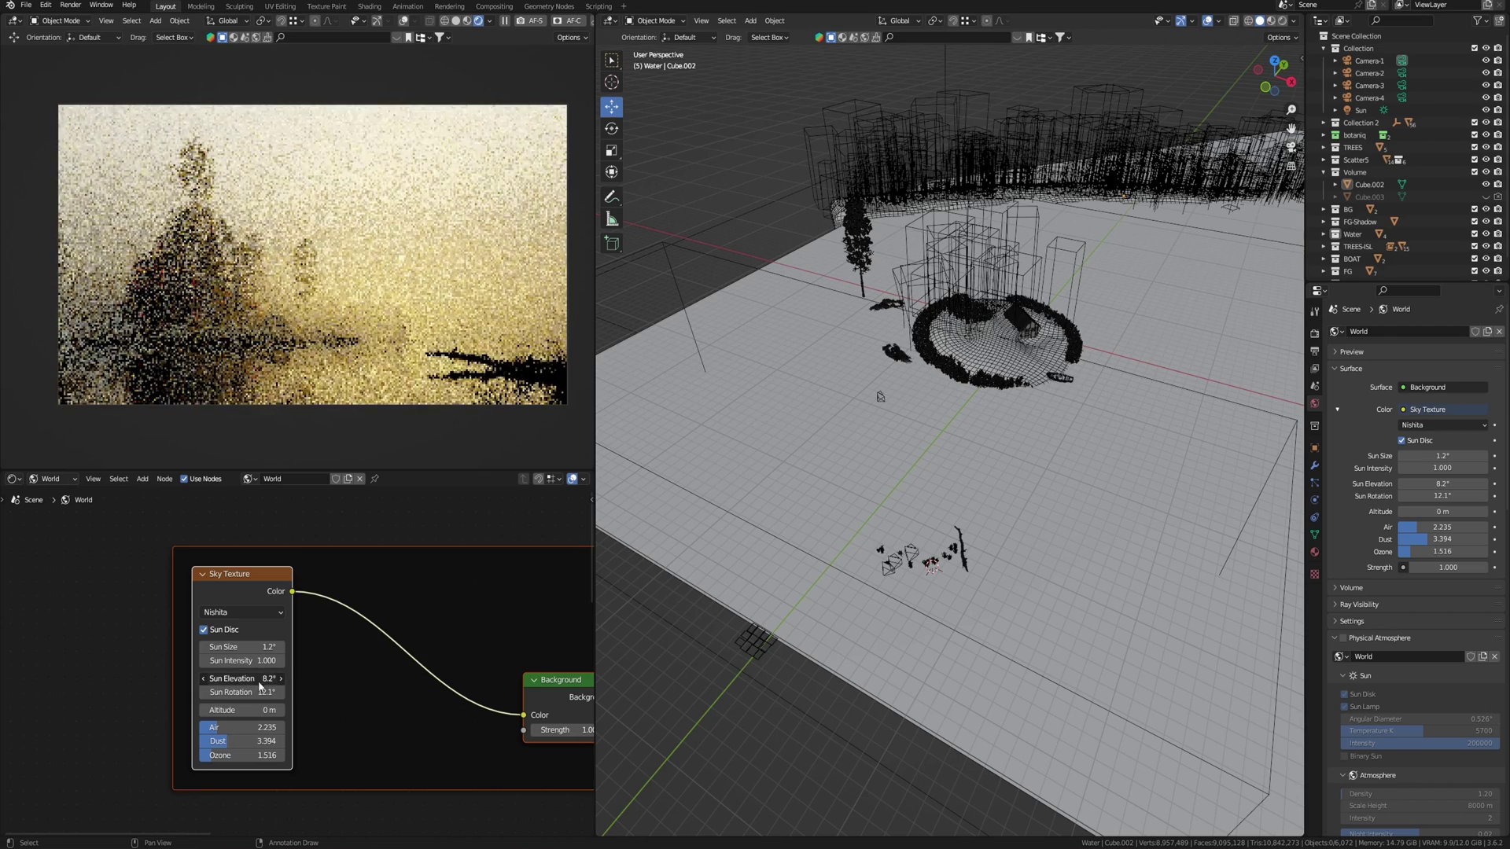
Raise the sky's Dust to 6.010, then try the HDRI and top sky as world surface.
{"action": "left_click_drag", "start_coordinate": [232, 741], "coordinate": [251, 741]}
{"action": "scroll", "coordinate": [378, 684], "scroll_direction": "down", "scroll_amount": 6}
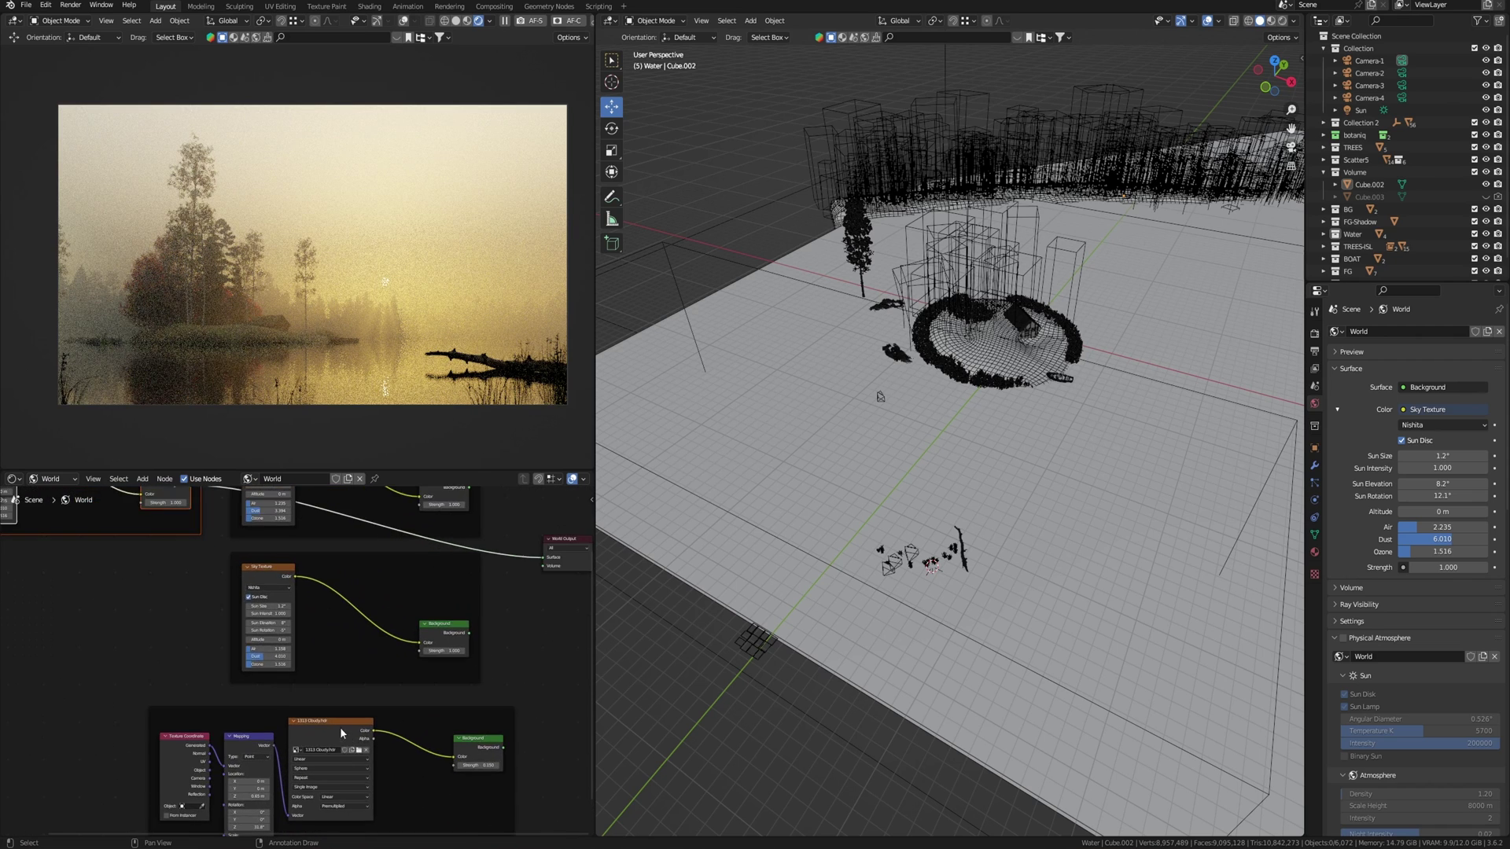
{"action": "middle_click_drag", "start_coordinate": [331, 738], "coordinate": [196, 752]}
{"action": "left_click_drag", "start_coordinate": [369, 761], "coordinate": [408, 573]}
{"action": "middle_click_drag", "start_coordinate": [422, 541], "coordinate": [364, 627]}
{"action": "left_click_drag", "start_coordinate": [318, 616], "coordinate": [397, 692]}
{"action": "middle_click_drag", "start_coordinate": [380, 796], "coordinate": [425, 673]}
Link the left Background to World Output, then settle on the 1313 Cloudy.hdr background.
{"action": "middle_click_drag", "start_coordinate": [316, 633], "coordinate": [436, 762]}
{"action": "left_click_drag", "start_coordinate": [199, 622], "coordinate": [551, 694]}
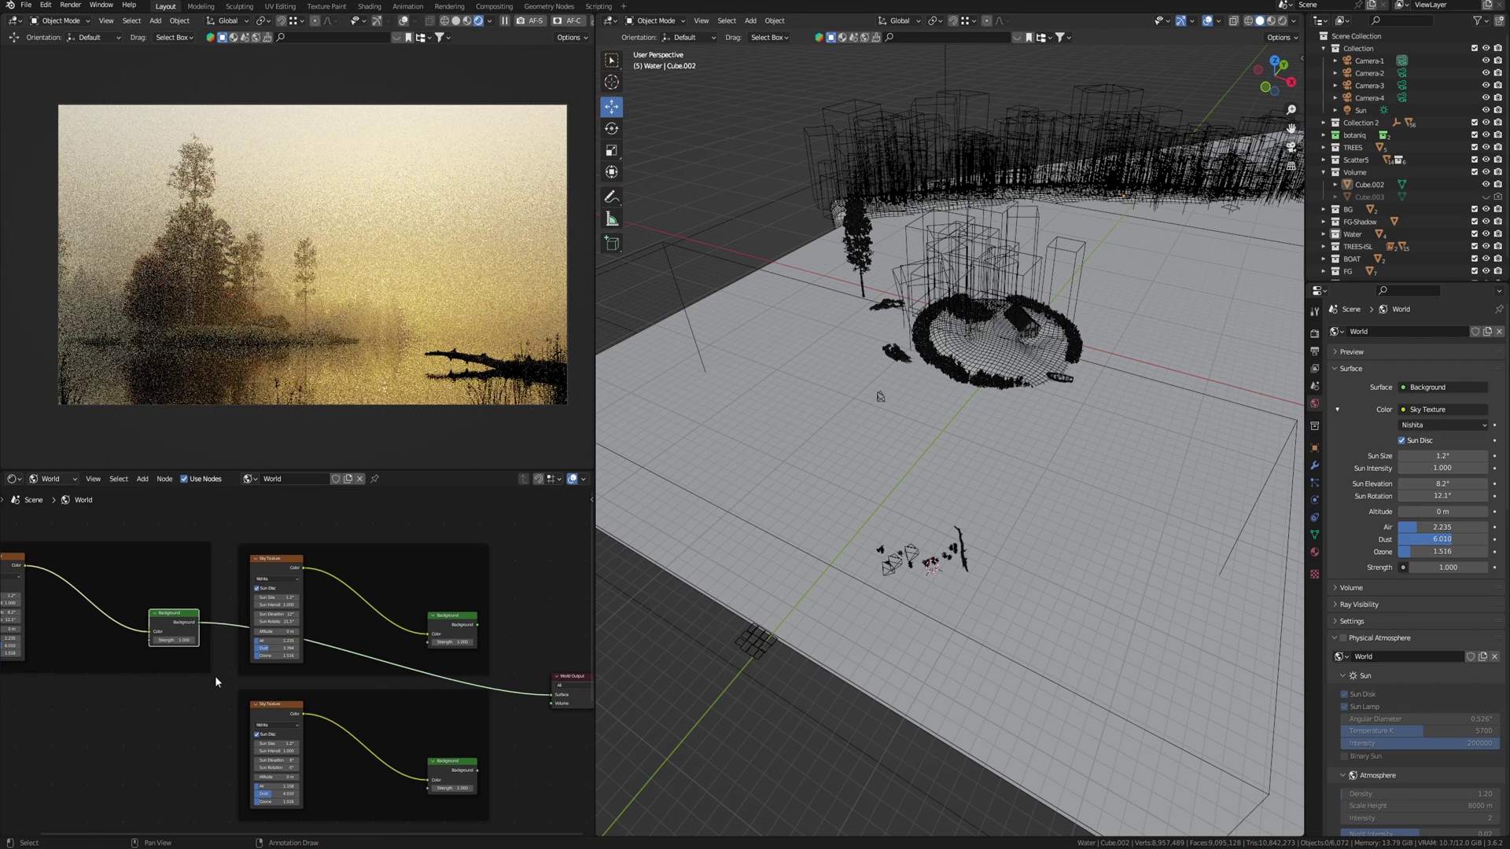
{"action": "middle_click_drag", "start_coordinate": [502, 770], "coordinate": [458, 657]}
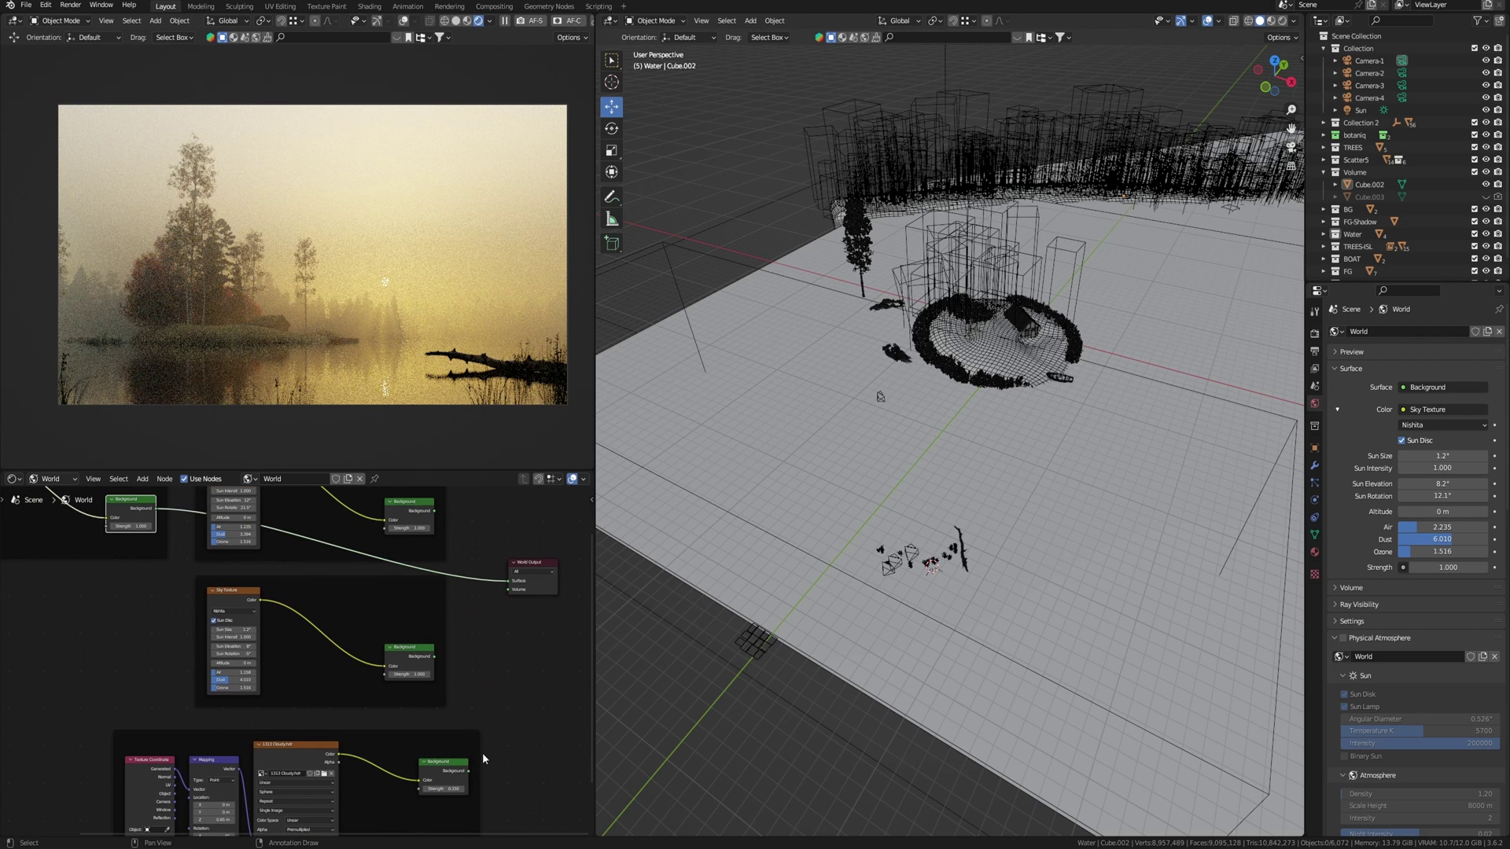
{"action": "middle_click_drag", "start_coordinate": [467, 784], "coordinate": [436, 711]}
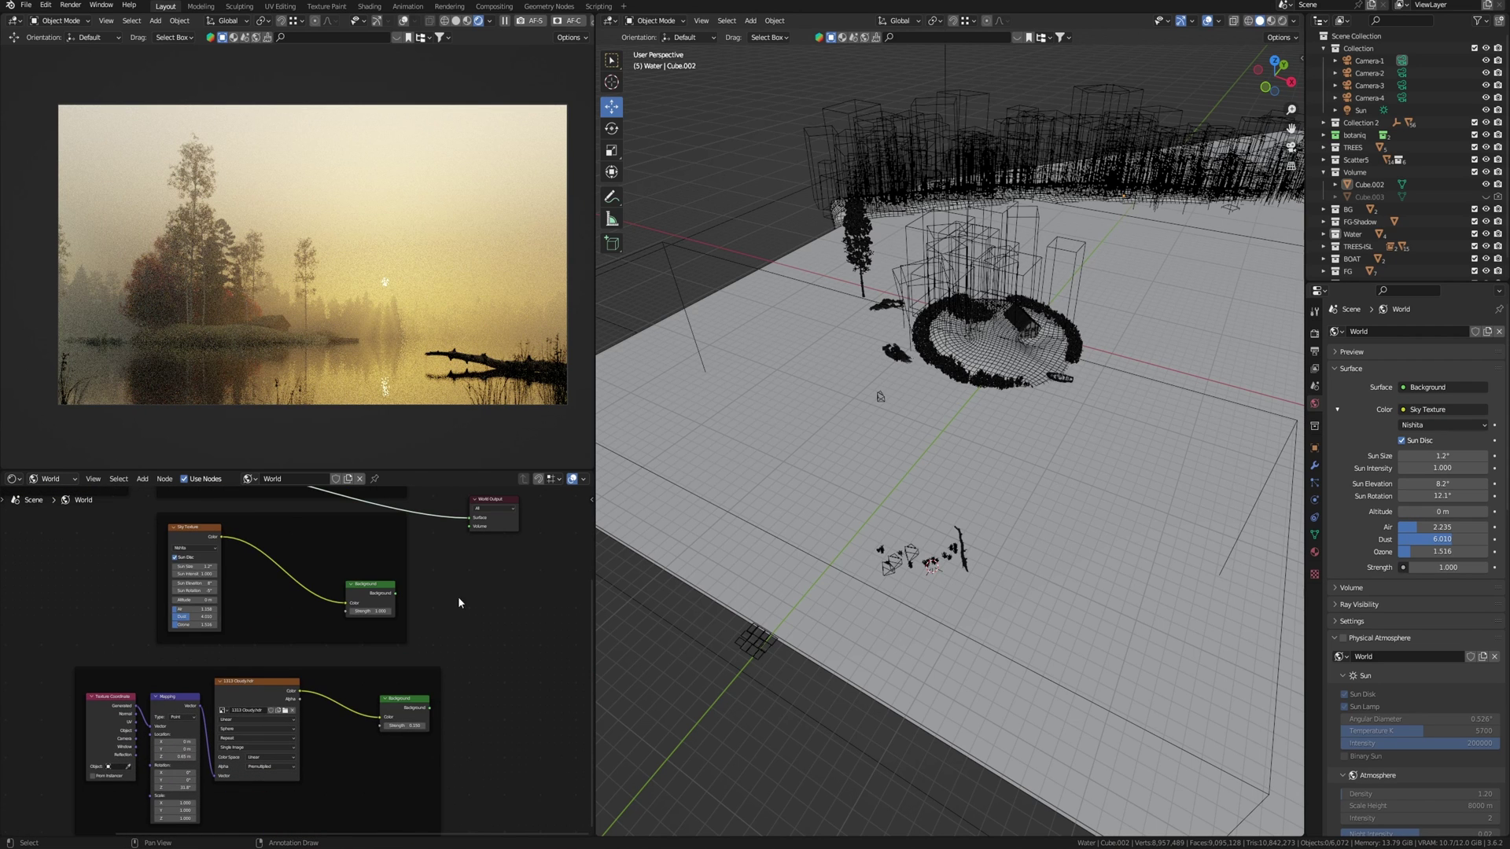
{"action": "left_click_drag", "start_coordinate": [470, 518], "coordinate": [429, 707]}
{"action": "middle_click_drag", "start_coordinate": [509, 596], "coordinate": [432, 777]}
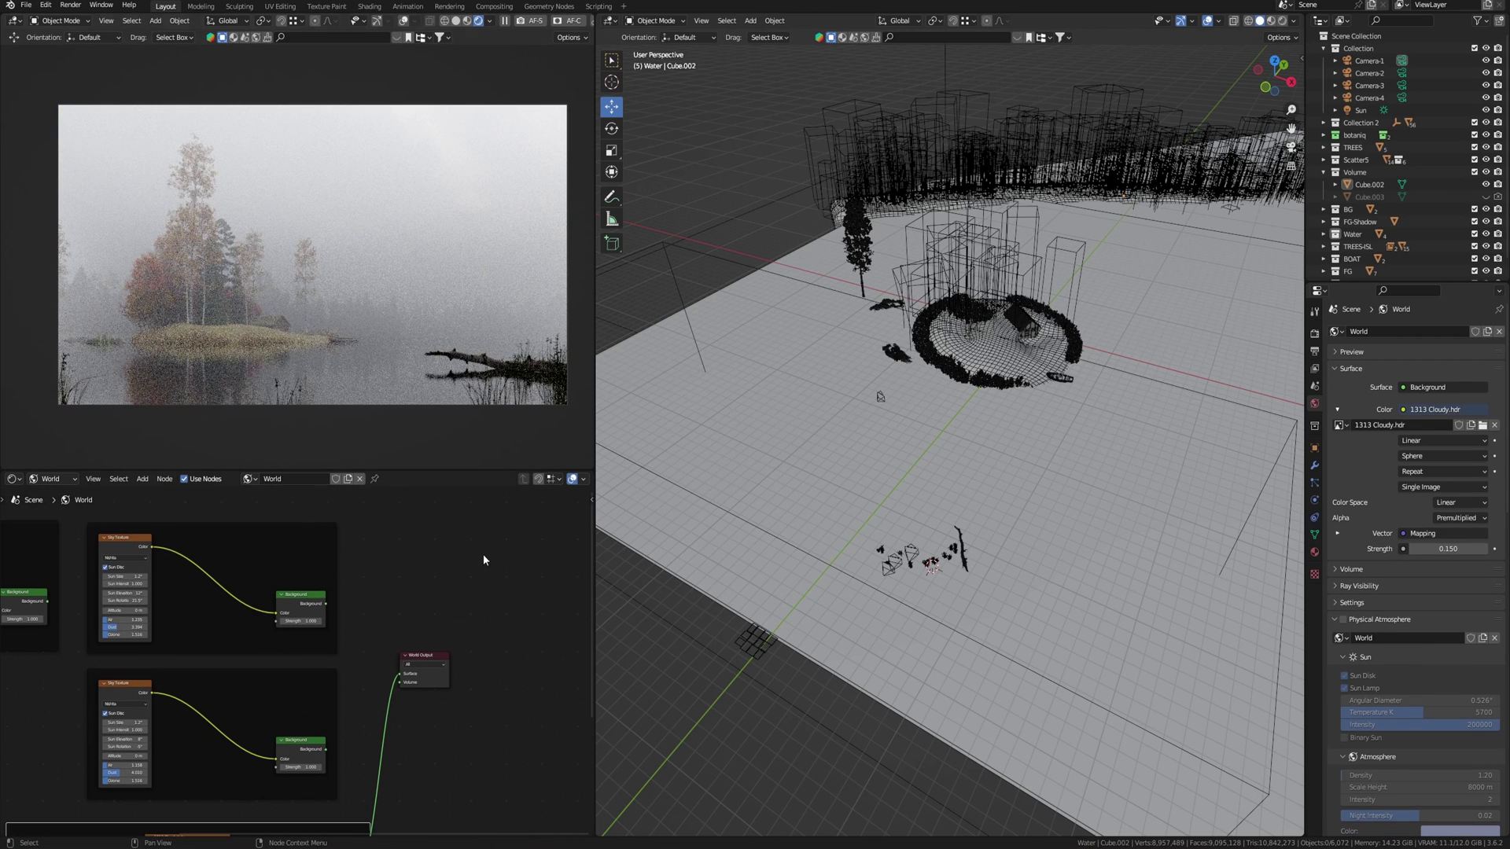
Reconnect the upper Sky Texture background to World Output and set the viewport to Solid.
{"action": "left_click", "coordinate": [300, 606], "text": "ctrl+shift"}
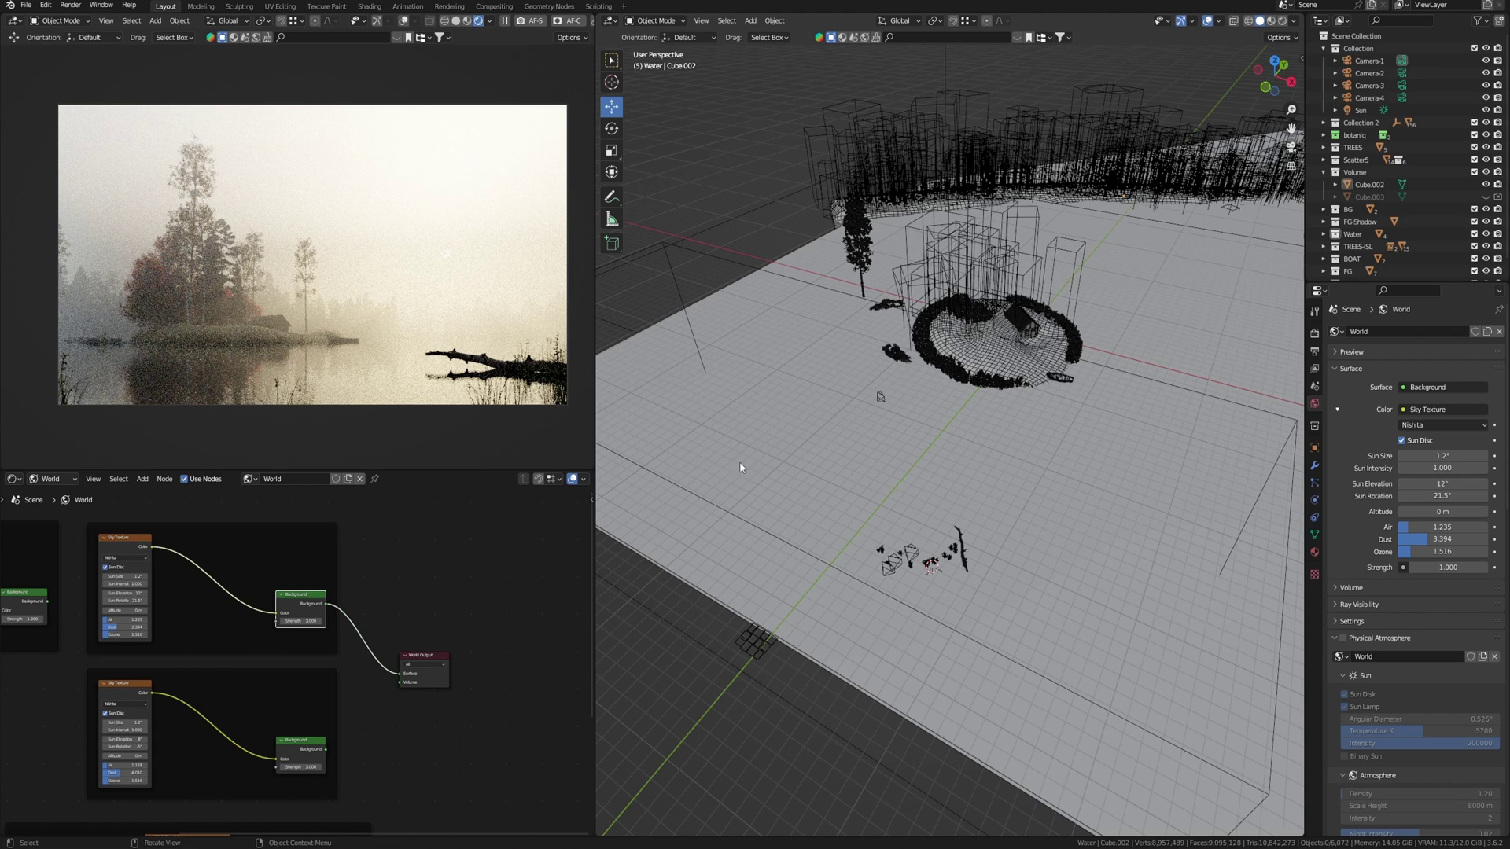
{"action": "left_click", "coordinate": [456, 21]}
In the Compositing workspace, mute the frame and nodes from Multiply to Photographer Camera.
{"action": "left_click", "coordinate": [449, 6]}
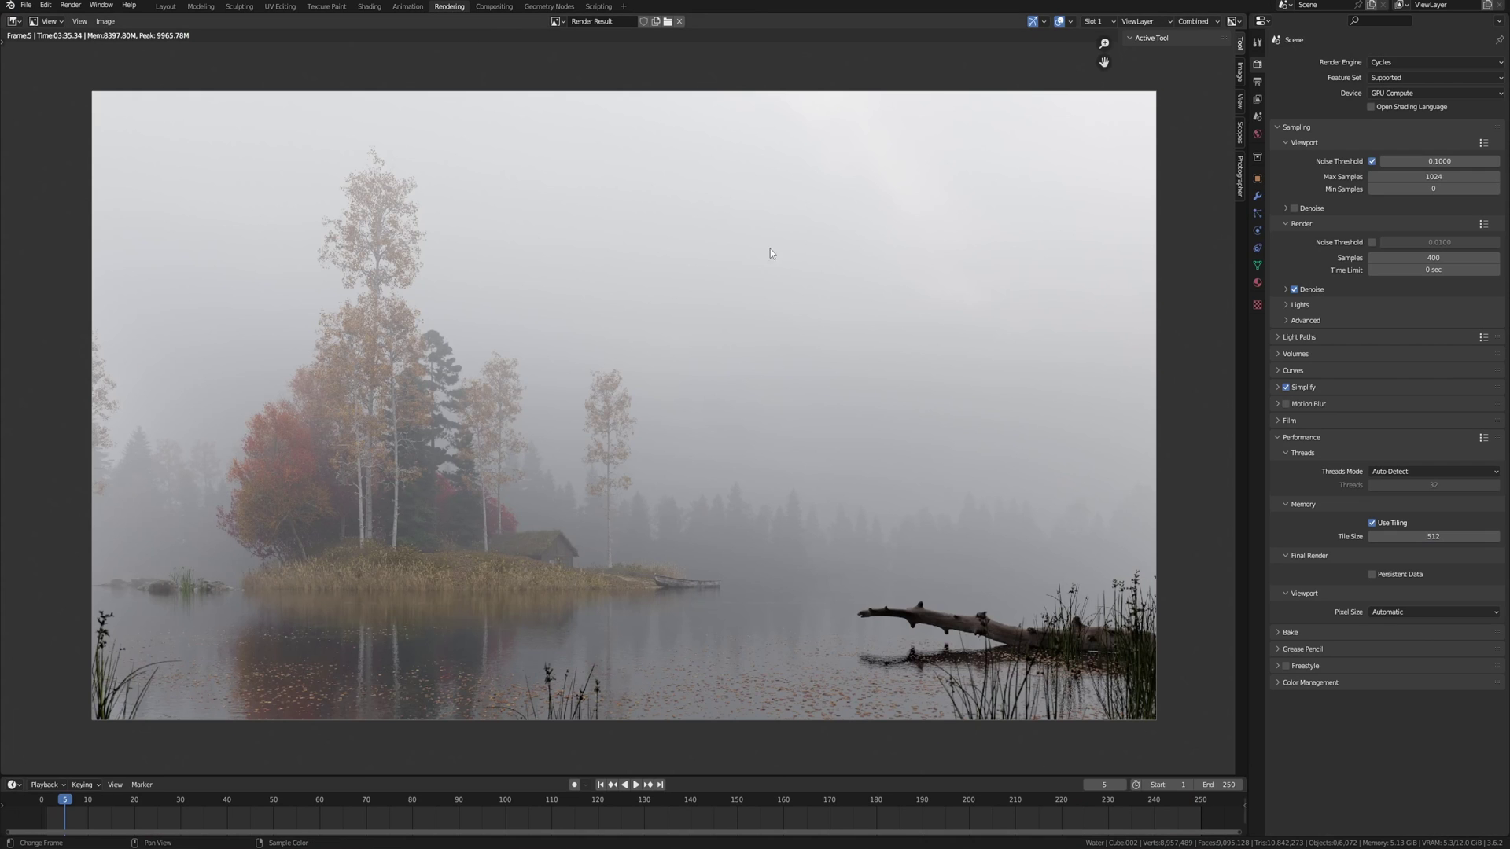
{"action": "left_click", "coordinate": [494, 6]}
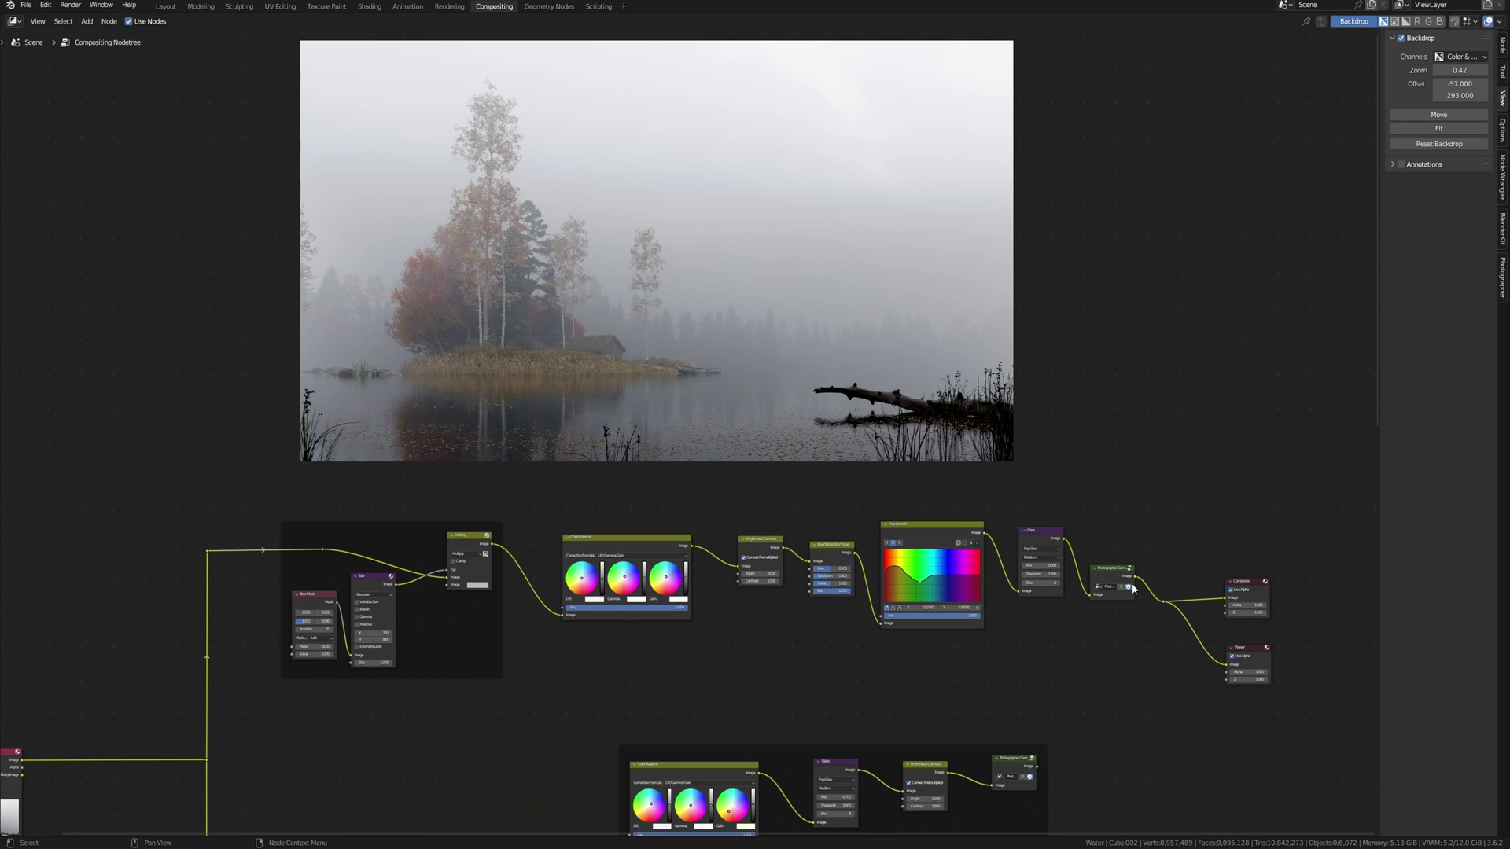
{"action": "left_click_drag", "start_coordinate": [1156, 497], "coordinate": [463, 645]}
{"action": "key", "text": "m"}
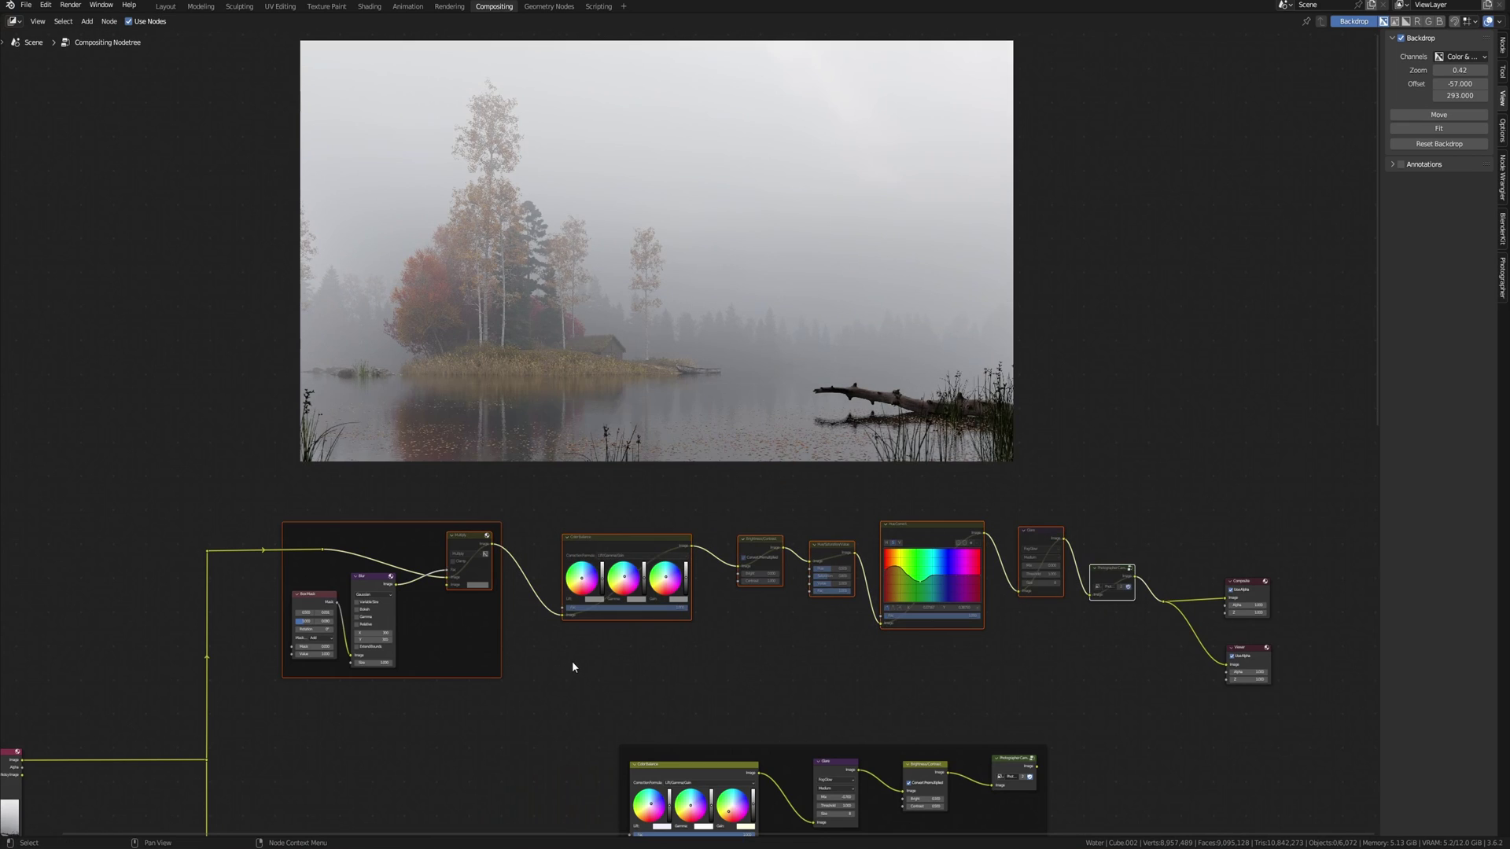
{"action": "middle_click_drag", "start_coordinate": [563, 665], "coordinate": [751, 684]}
{"action": "scroll", "coordinate": [629, 668], "scroll_direction": "up", "scroll_amount": 2}
{"action": "scroll", "coordinate": [718, 601], "scroll_direction": "up", "scroll_amount": 1}
Select the Multiply node and rearrange the Blur, Box Mask and Multiply nodes.
{"action": "left_click", "coordinate": [783, 669]}
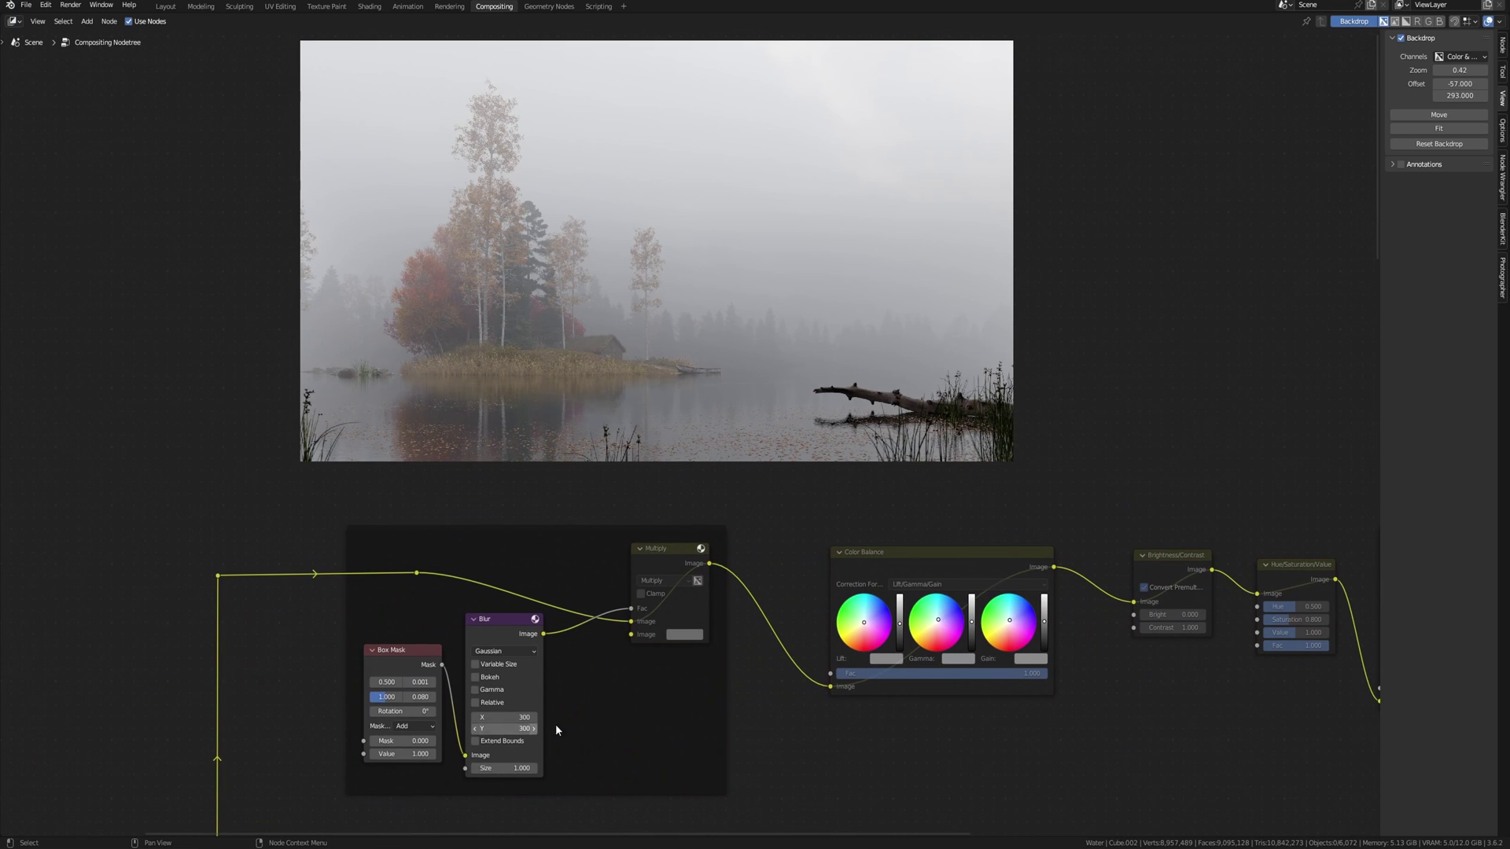
{"action": "middle_click_drag", "start_coordinate": [574, 726], "coordinate": [579, 722]}
{"action": "left_click", "coordinate": [677, 608]}
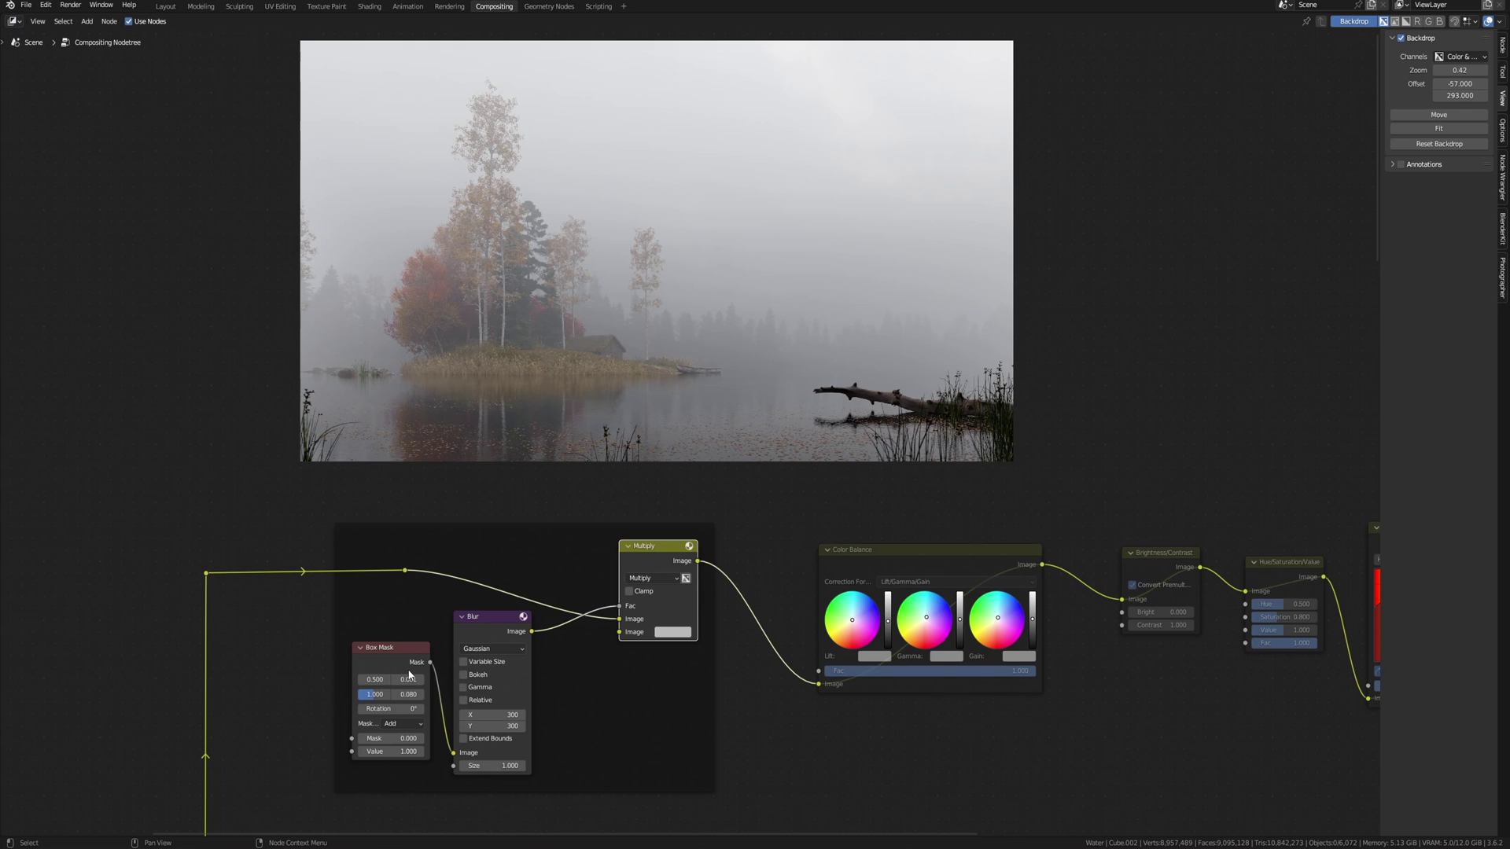
{"action": "left_click_drag", "start_coordinate": [503, 675], "coordinate": [512, 673]}
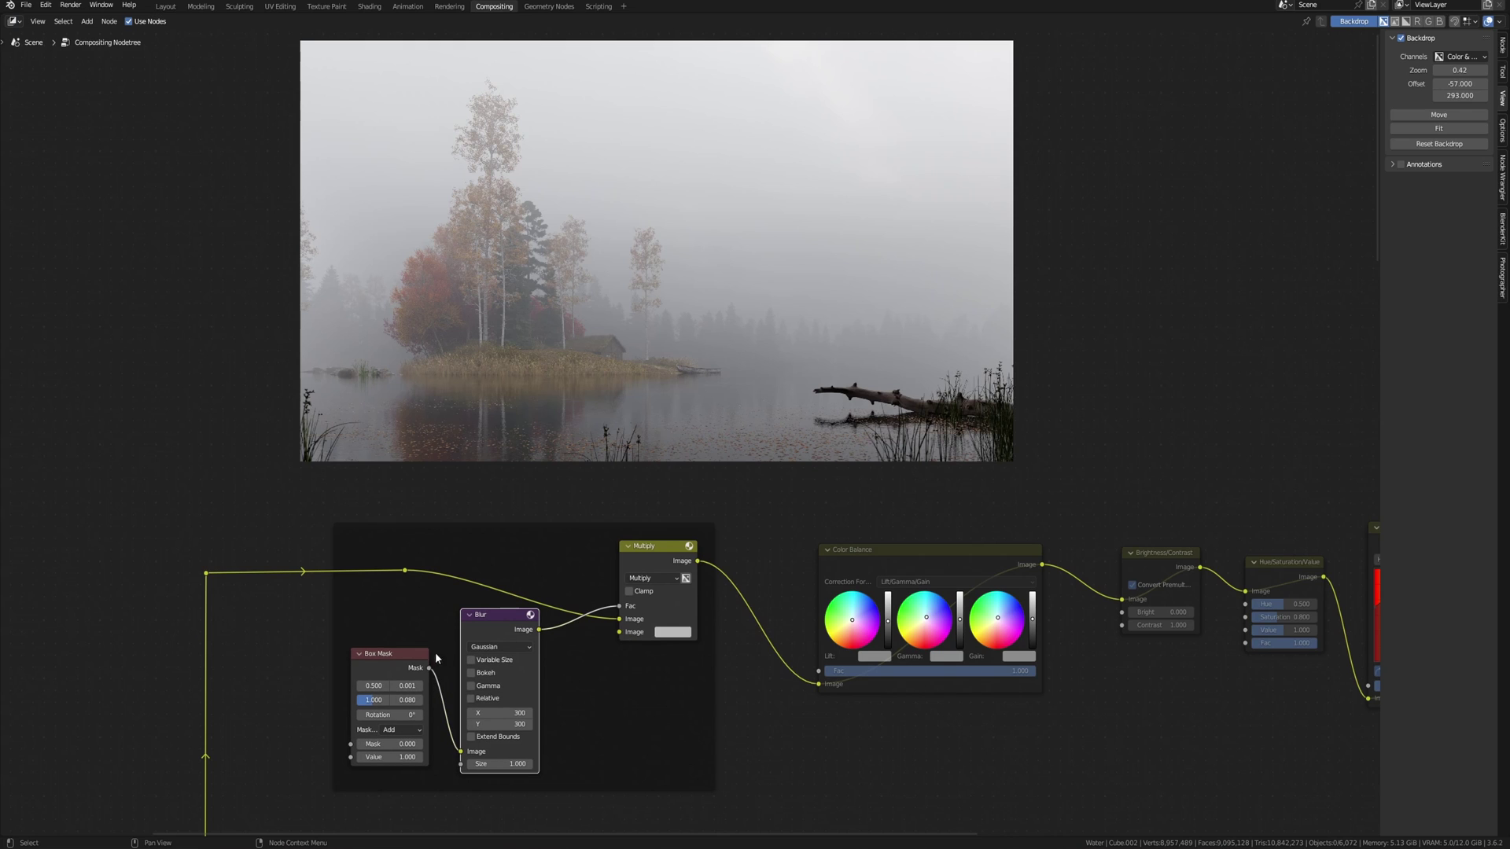
{"action": "left_click_drag", "start_coordinate": [401, 652], "coordinate": [390, 668]}
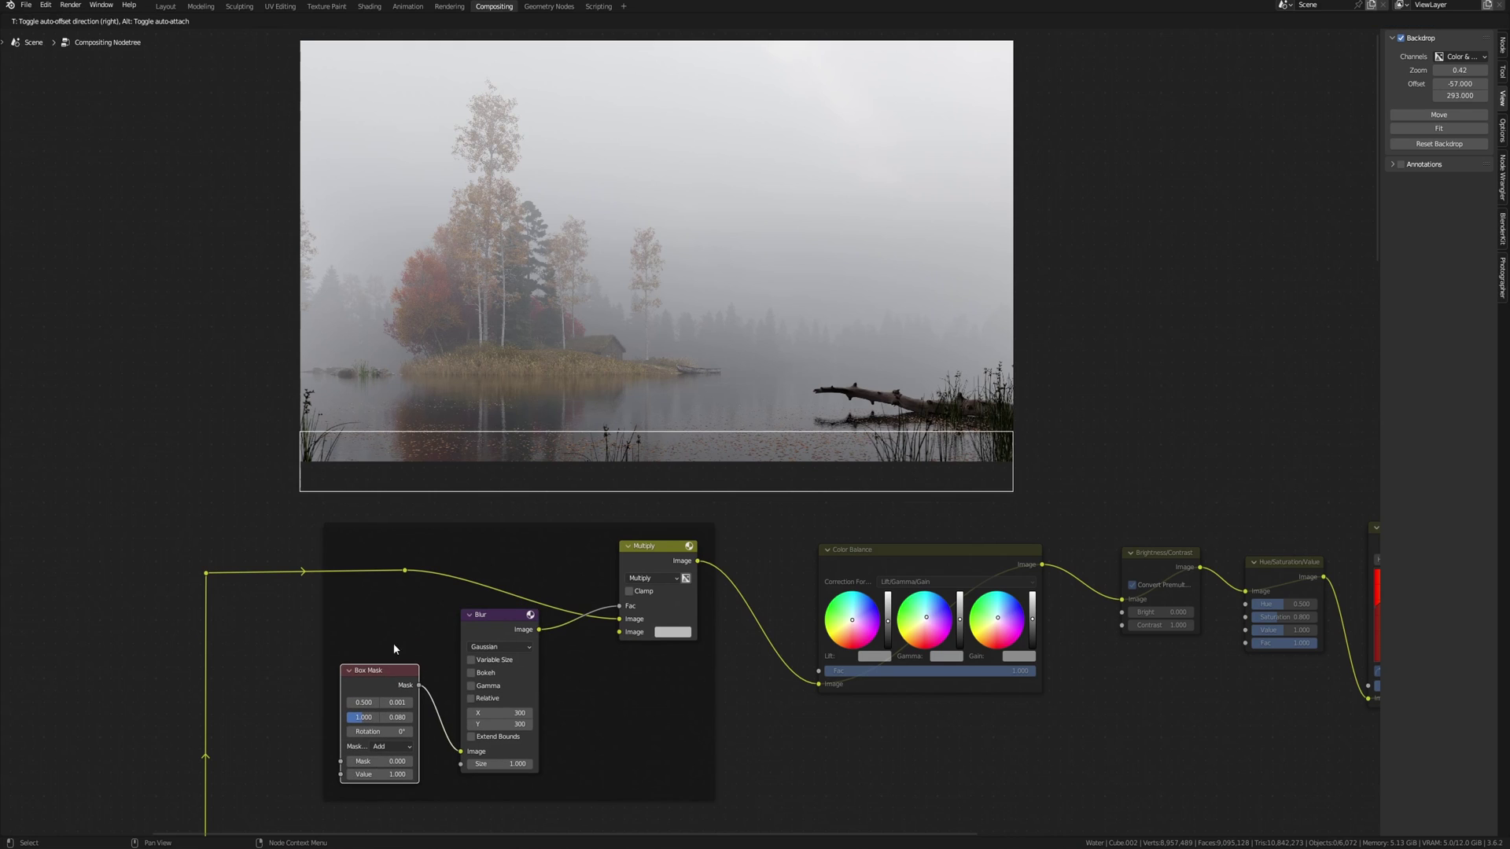
{"action": "left_click_drag", "start_coordinate": [483, 644], "coordinate": [474, 644]}
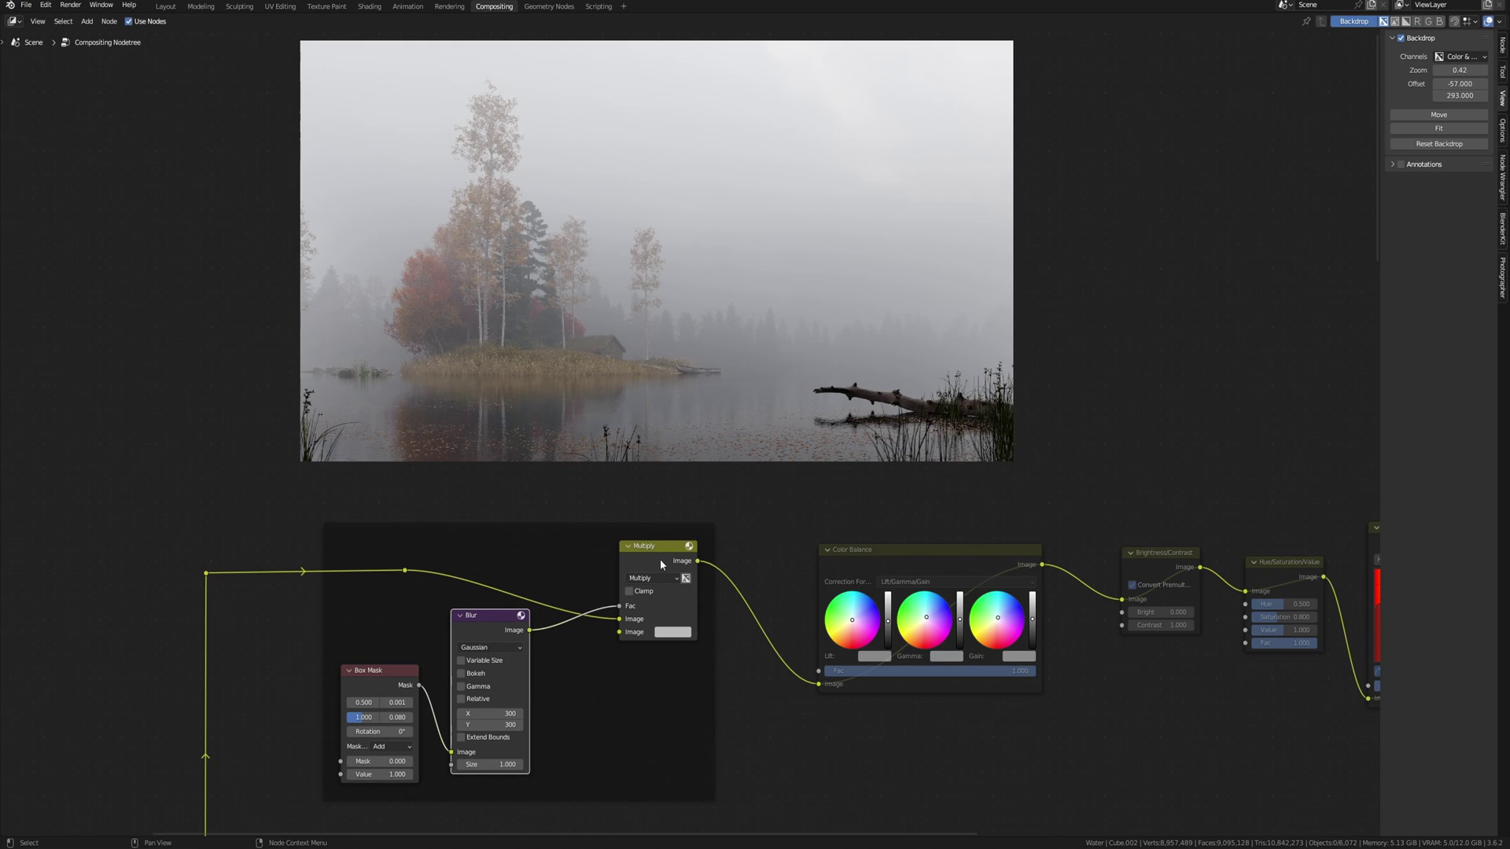
{"action": "left_click_drag", "start_coordinate": [659, 559], "coordinate": [644, 563]}
Keep the Multiply blend mode and brighten its colour value to about 0.636.
{"action": "left_click", "coordinate": [662, 580]}
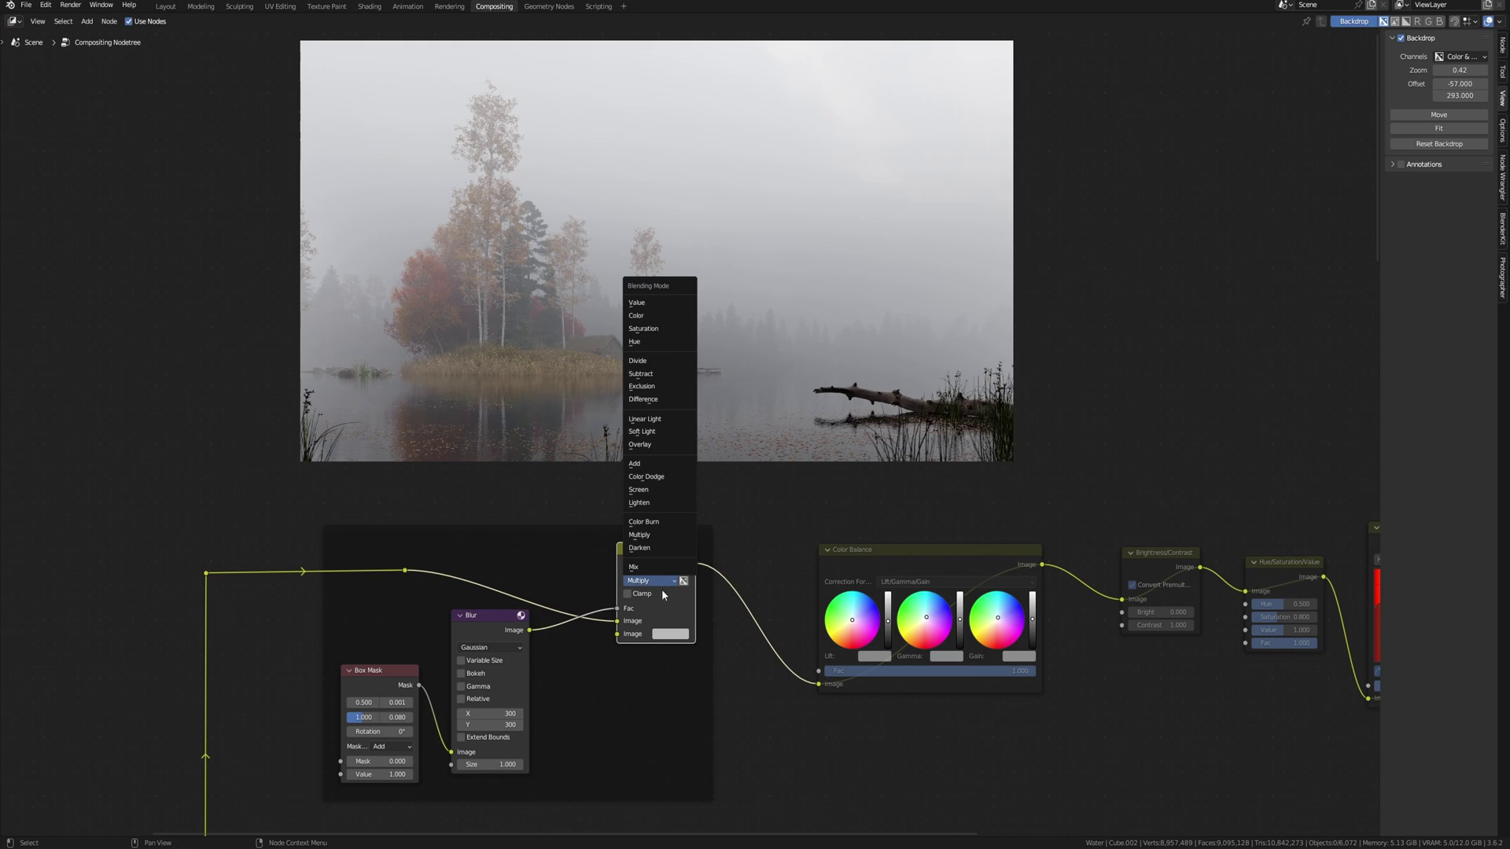
{"action": "left_click", "coordinate": [654, 541]}
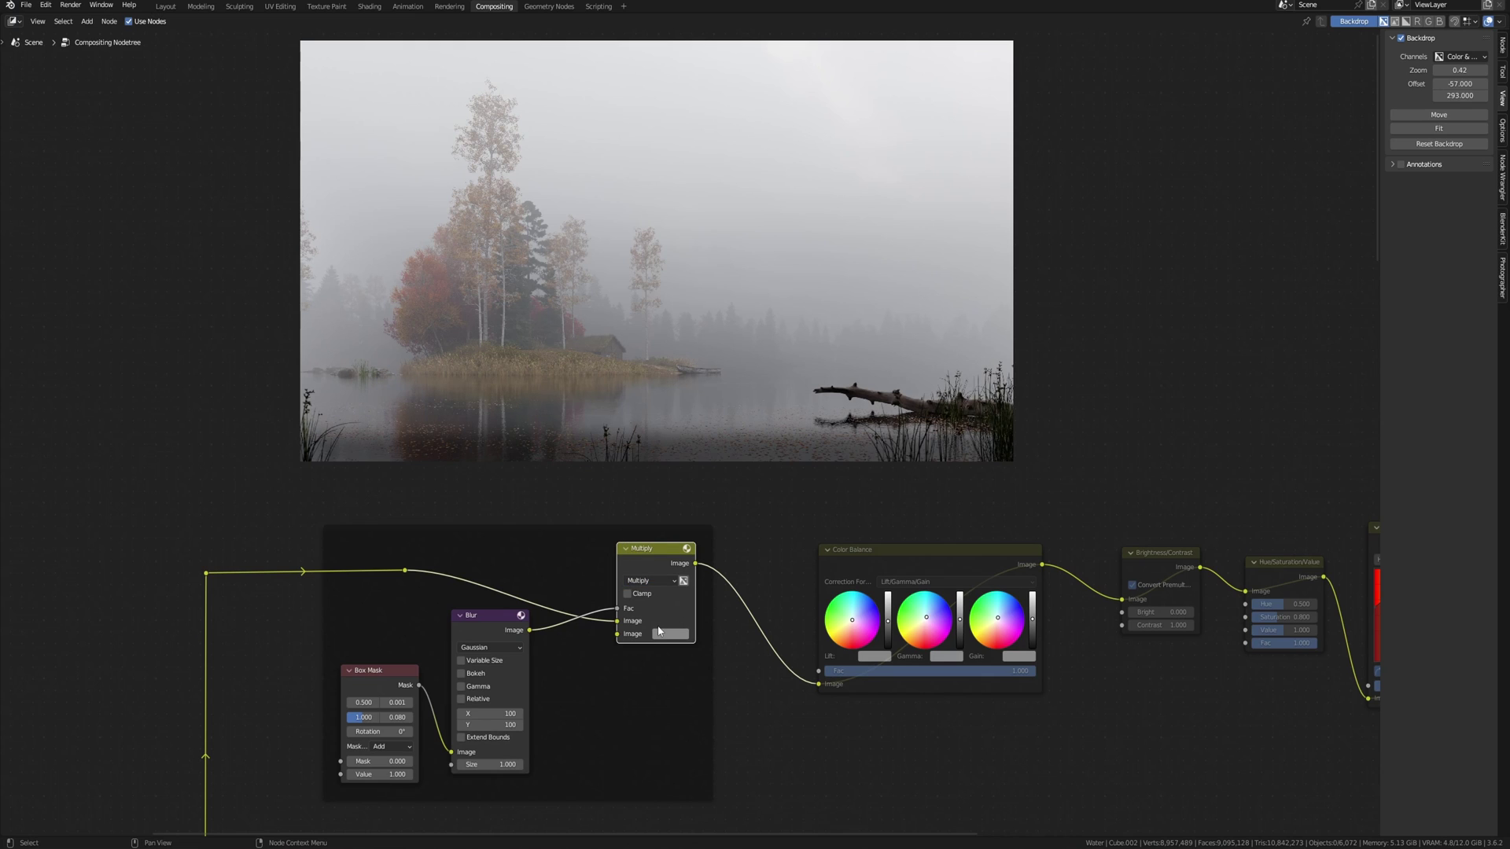
{"action": "left_click", "coordinate": [670, 634]}
{"action": "left_click_drag", "start_coordinate": [747, 506], "coordinate": [754, 494]}
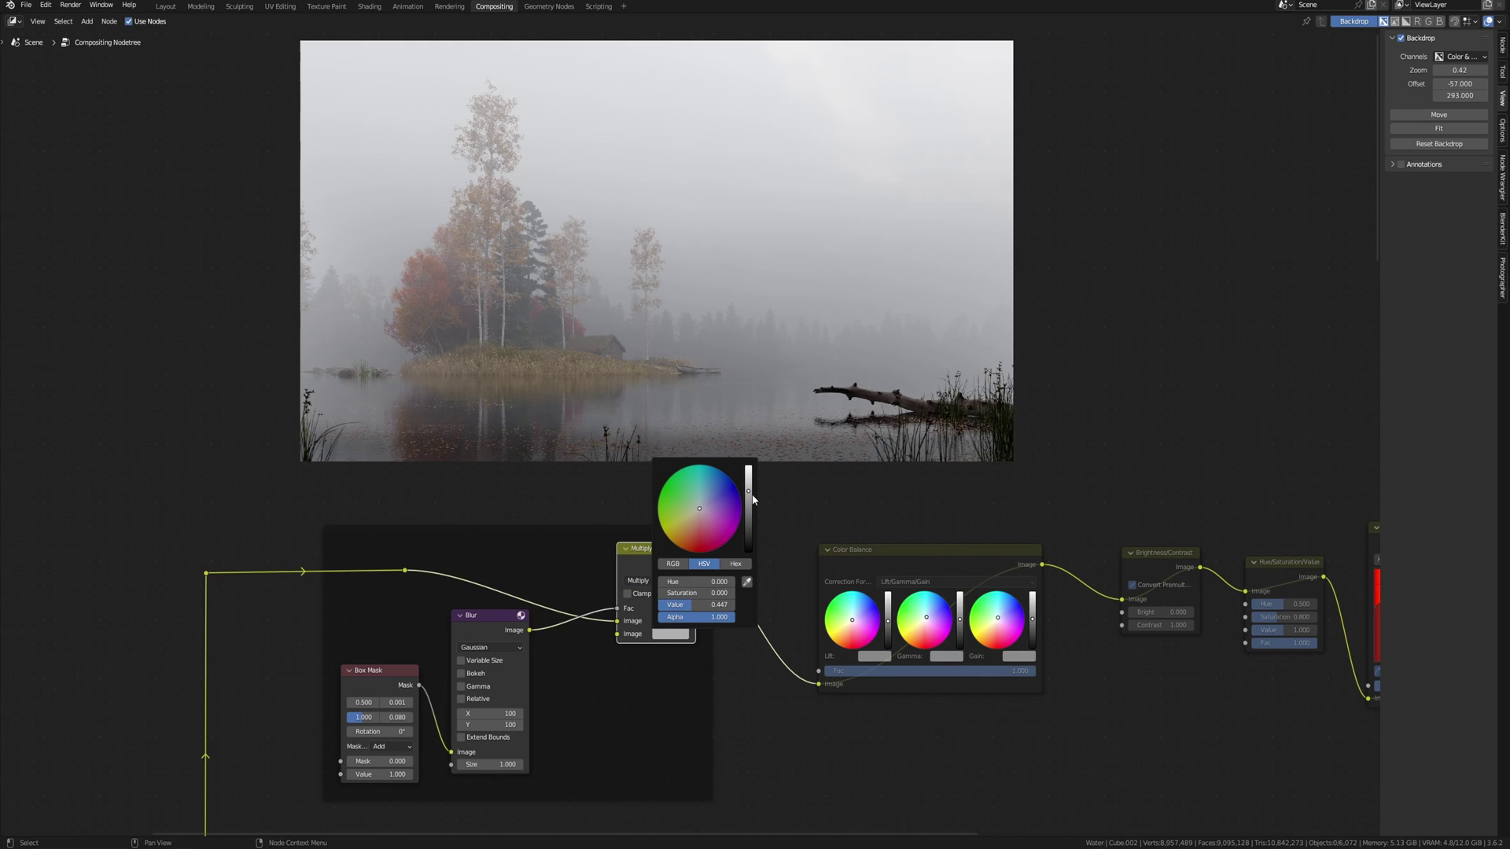
{"action": "left_click_drag", "start_coordinate": [753, 499], "coordinate": [751, 485]}
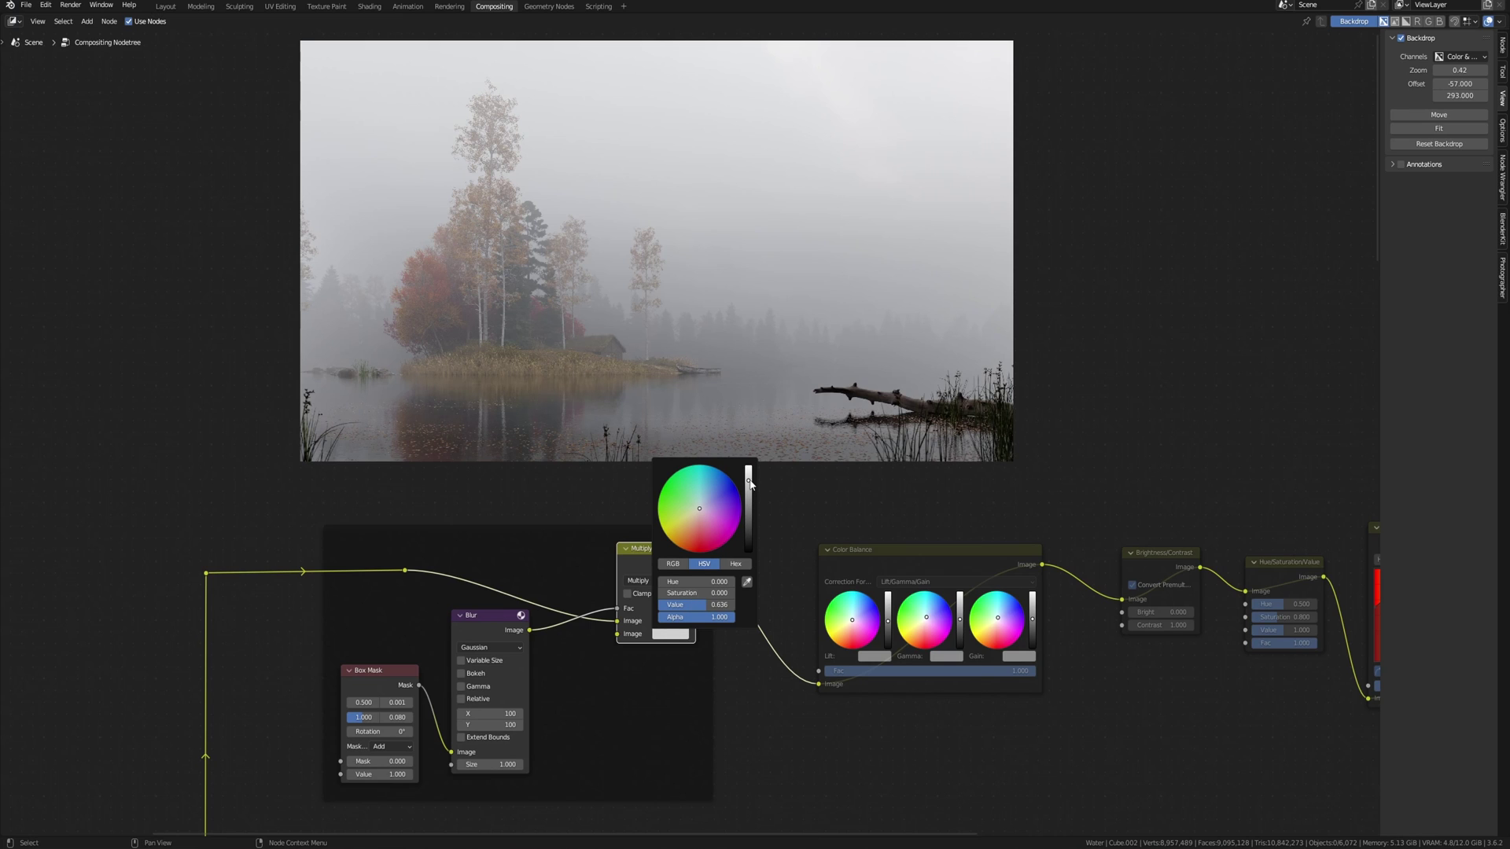
{"action": "left_click", "coordinate": [786, 500]}
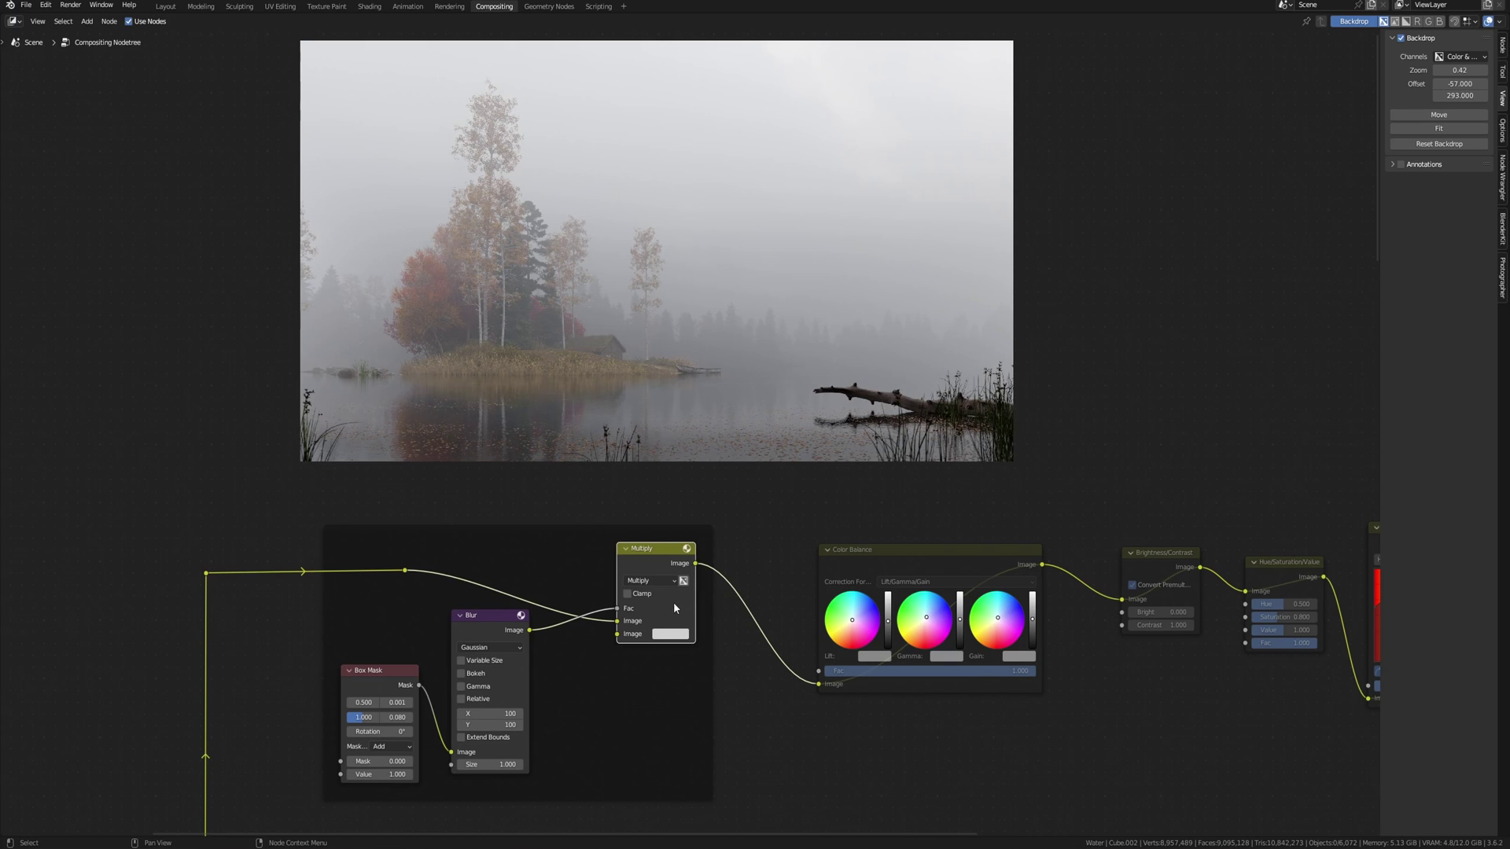
{"action": "middle_click_drag", "start_coordinate": [673, 601], "coordinate": [573, 599]}
{"action": "left_click", "coordinate": [805, 571]}
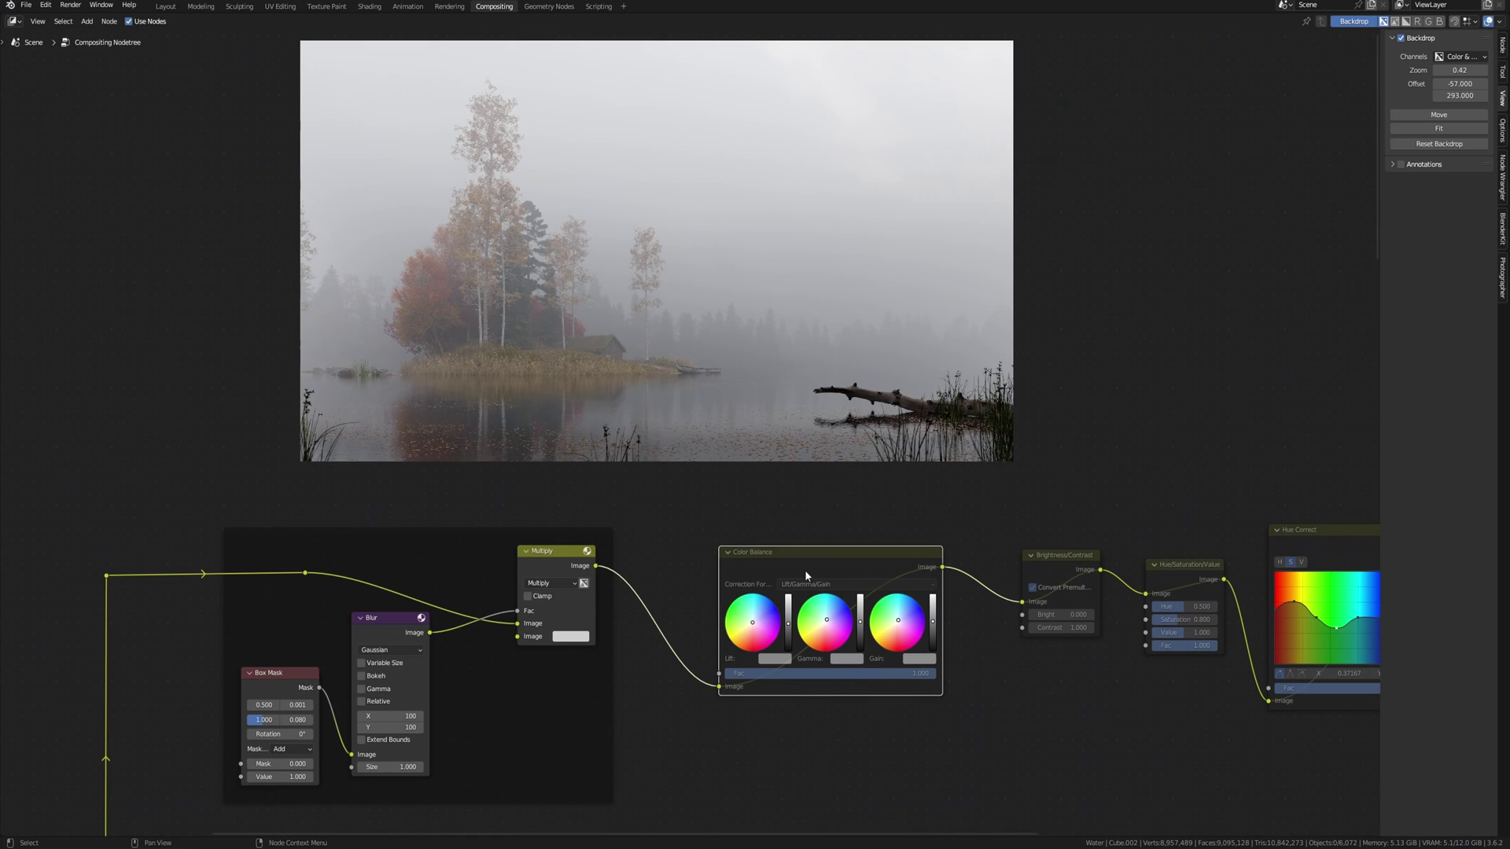
{"action": "scroll", "coordinate": [833, 625], "scroll_direction": "up", "scroll_amount": 1}
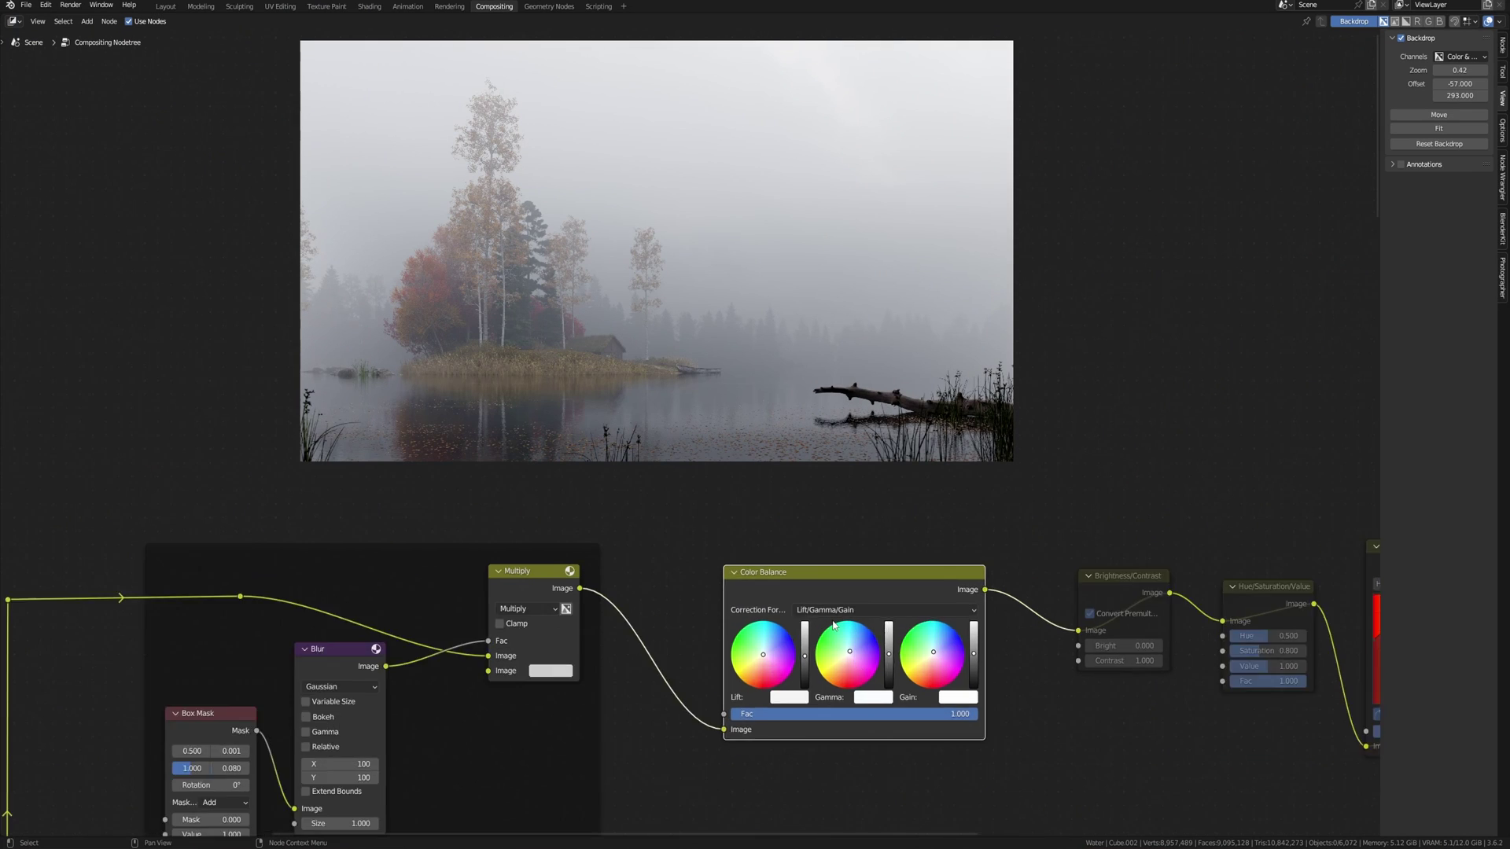
{"action": "scroll", "coordinate": [834, 625], "scroll_direction": "up", "scroll_amount": 2}
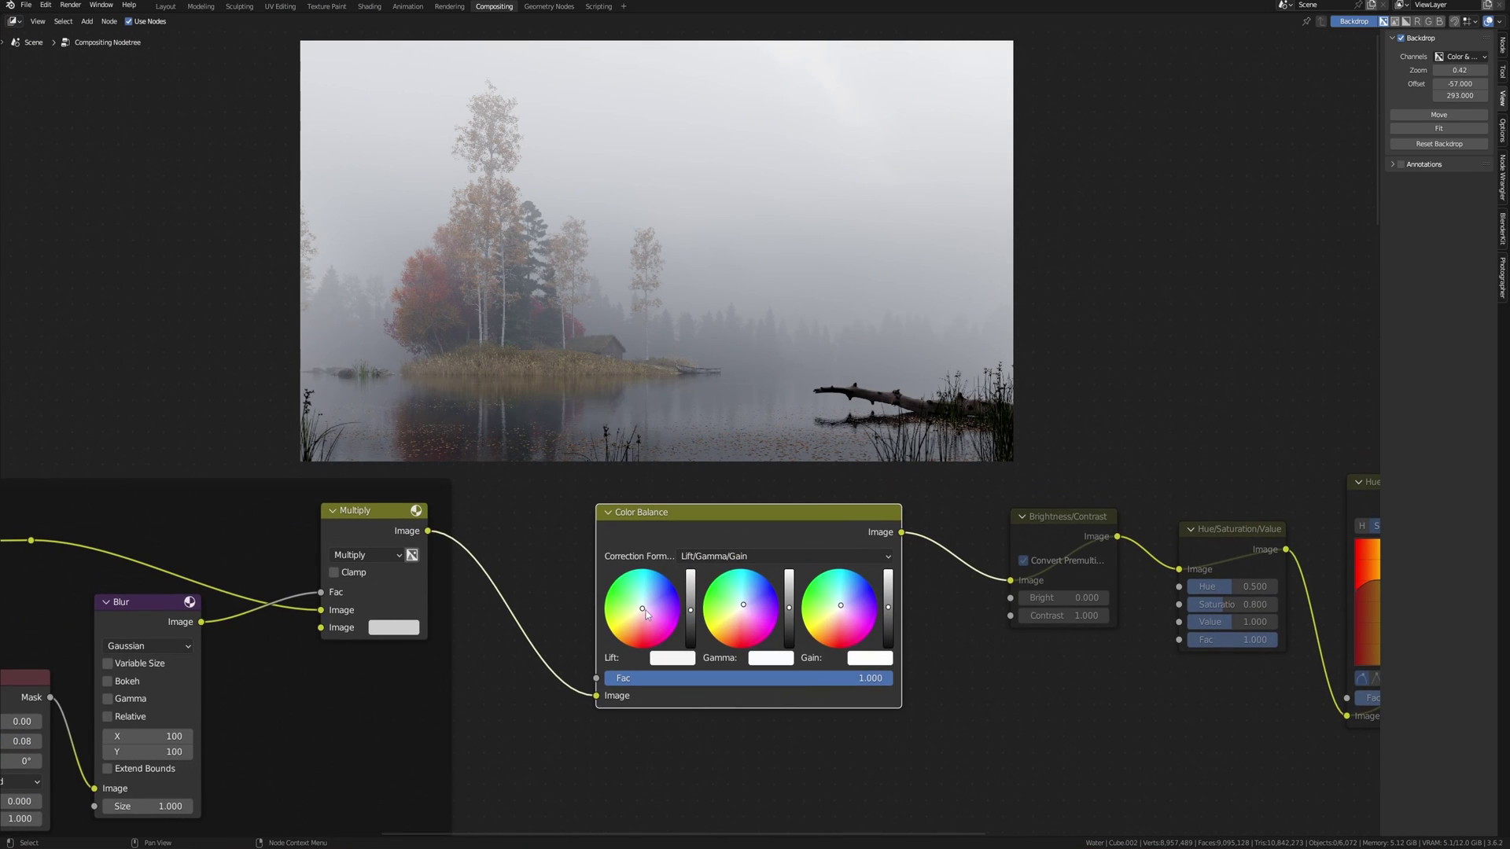
{"action": "mouse_move", "coordinate": [743, 605]}
{"action": "left_mouse_down"}
{"action": "mouse_move", "coordinate": [720, 597]}
{"action": "mouse_move", "coordinate": [754, 612]}
{"action": "left_mouse_up"}
{"action": "left_click", "coordinate": [723, 610]}
{"action": "left_click_drag", "start_coordinate": [724, 612], "coordinate": [735, 613], "text": "ctrl"}
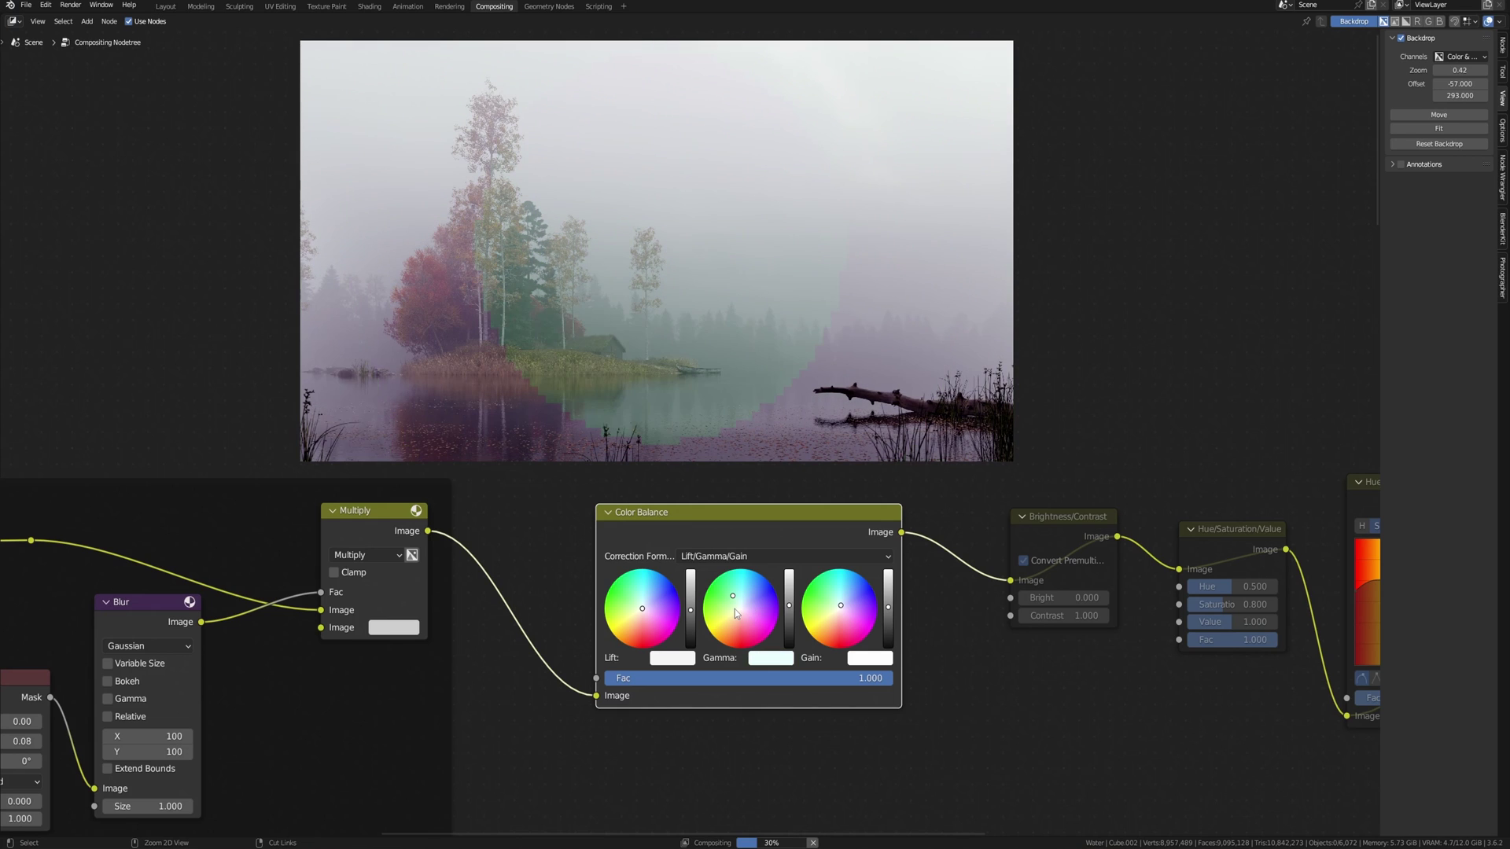
{"action": "key", "text": "BackSpace"}
{"action": "key", "text": "m"}
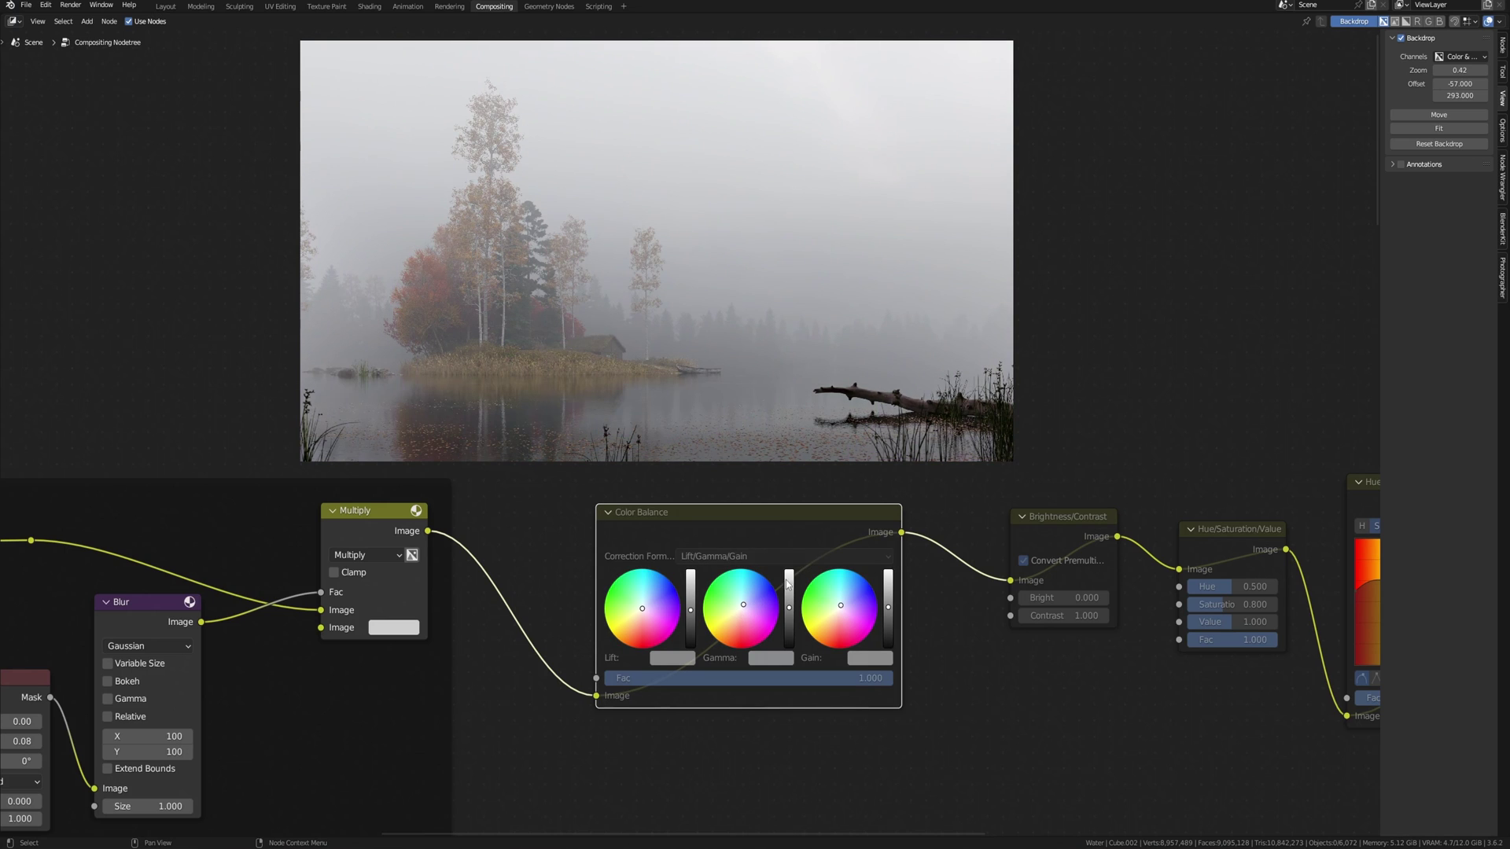
{"action": "key", "text": "m"}
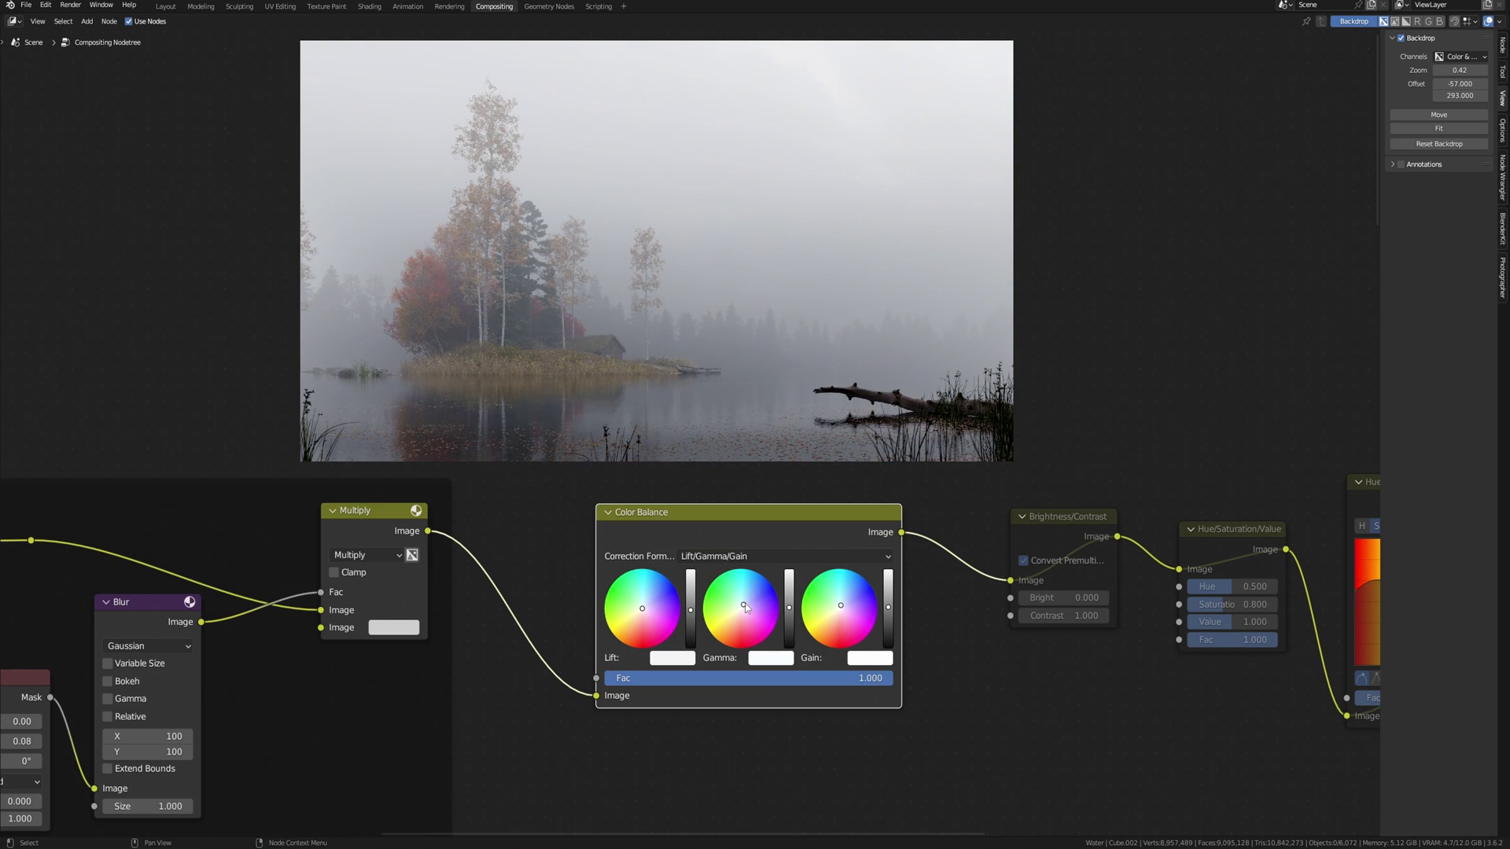
{"action": "left_click_drag", "start_coordinate": [745, 603], "coordinate": [743, 605]}
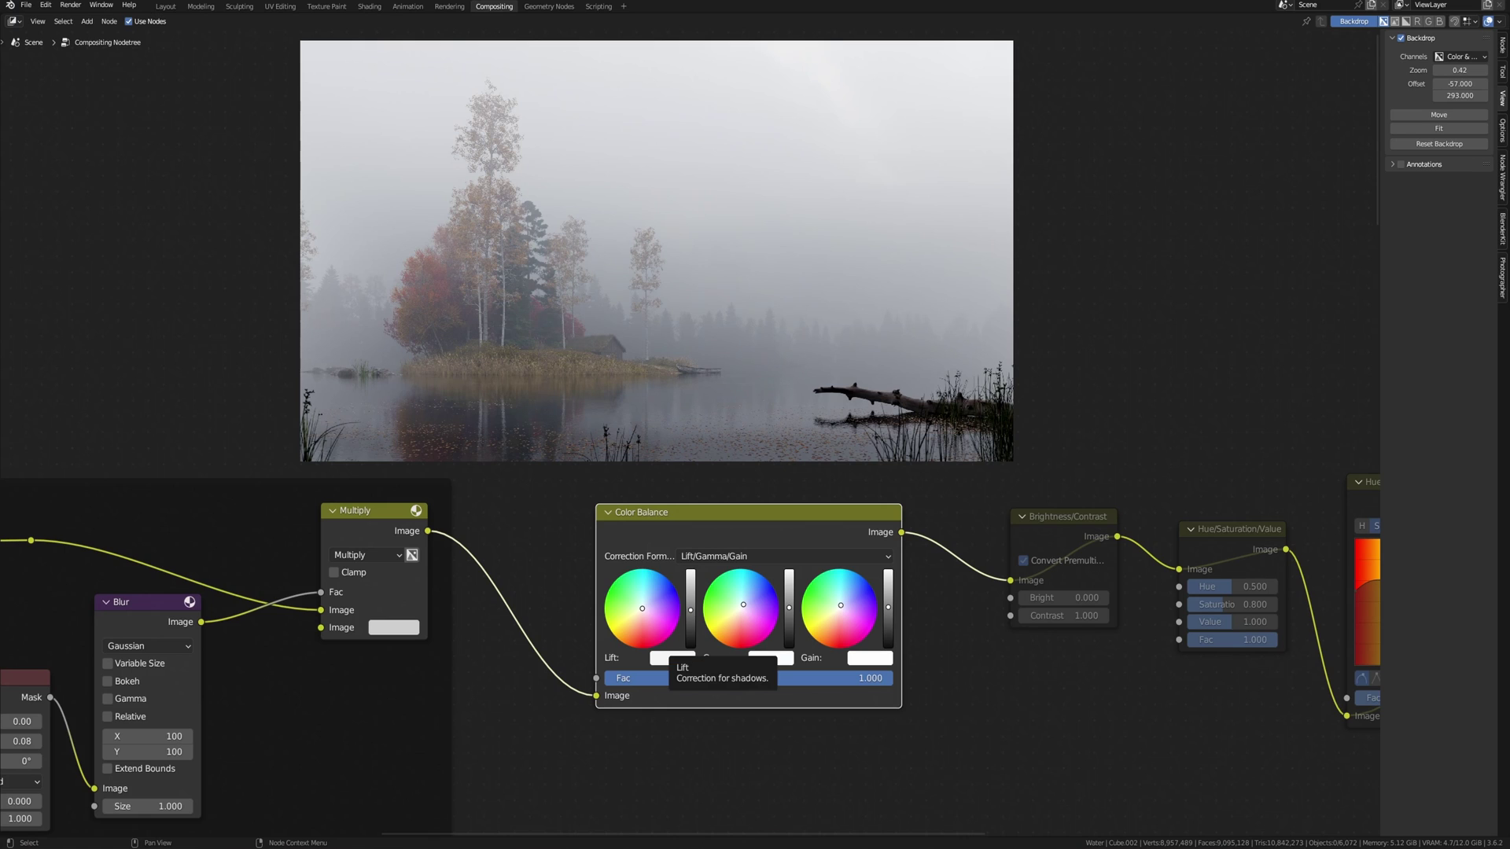
{"action": "scroll", "coordinate": [672, 657], "scroll_direction": "down", "scroll_amount": 3, "text": "ctrl"}
{"action": "scroll", "coordinate": [672, 658], "scroll_direction": "down", "scroll_amount": 3, "text": "ctrl"}
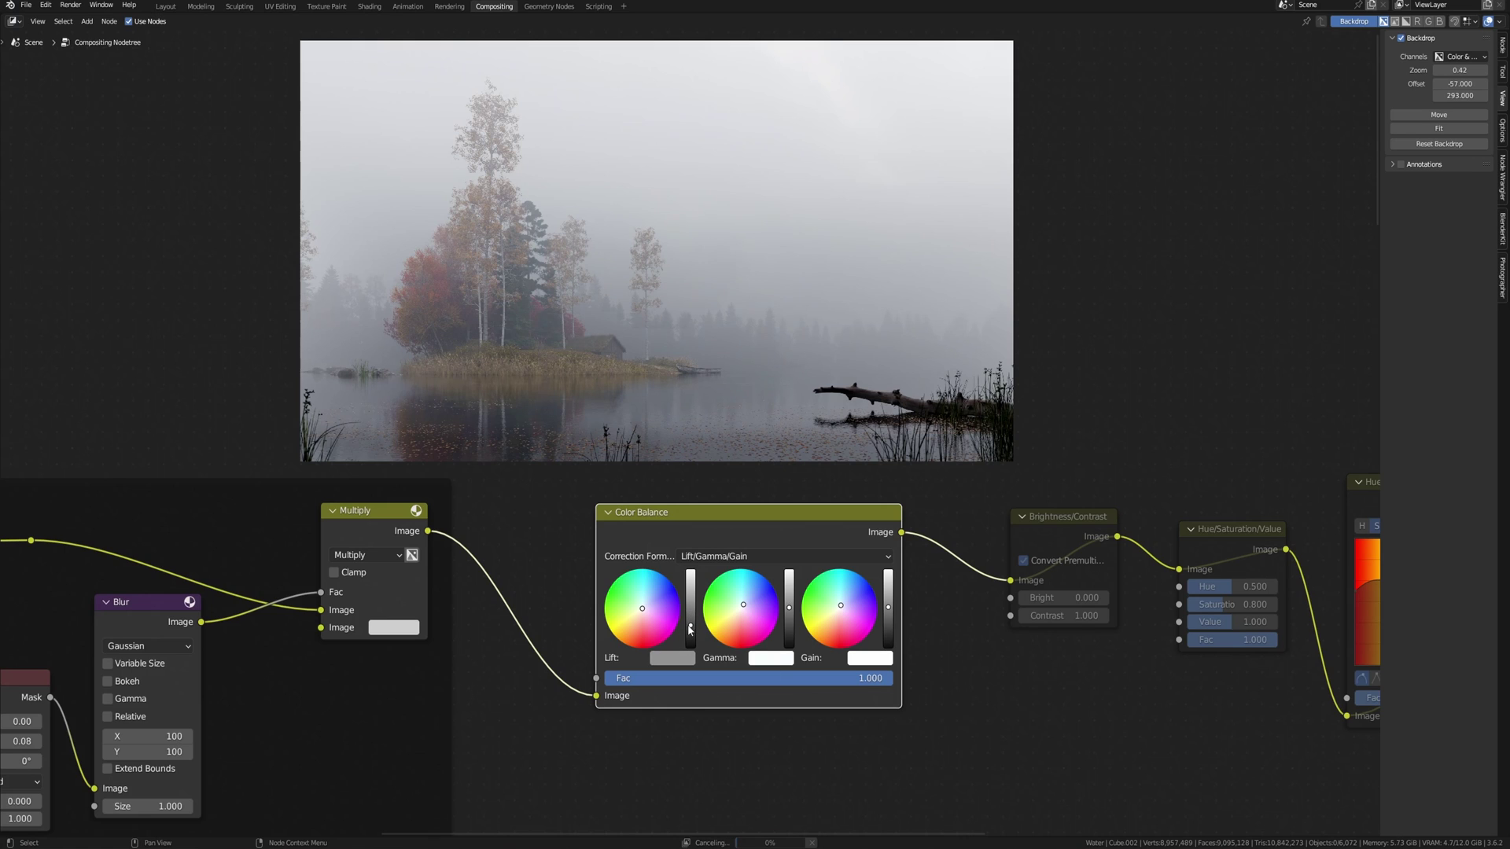
{"action": "scroll", "coordinate": [689, 629], "scroll_direction": "up", "scroll_amount": 2, "text": "ctrl"}
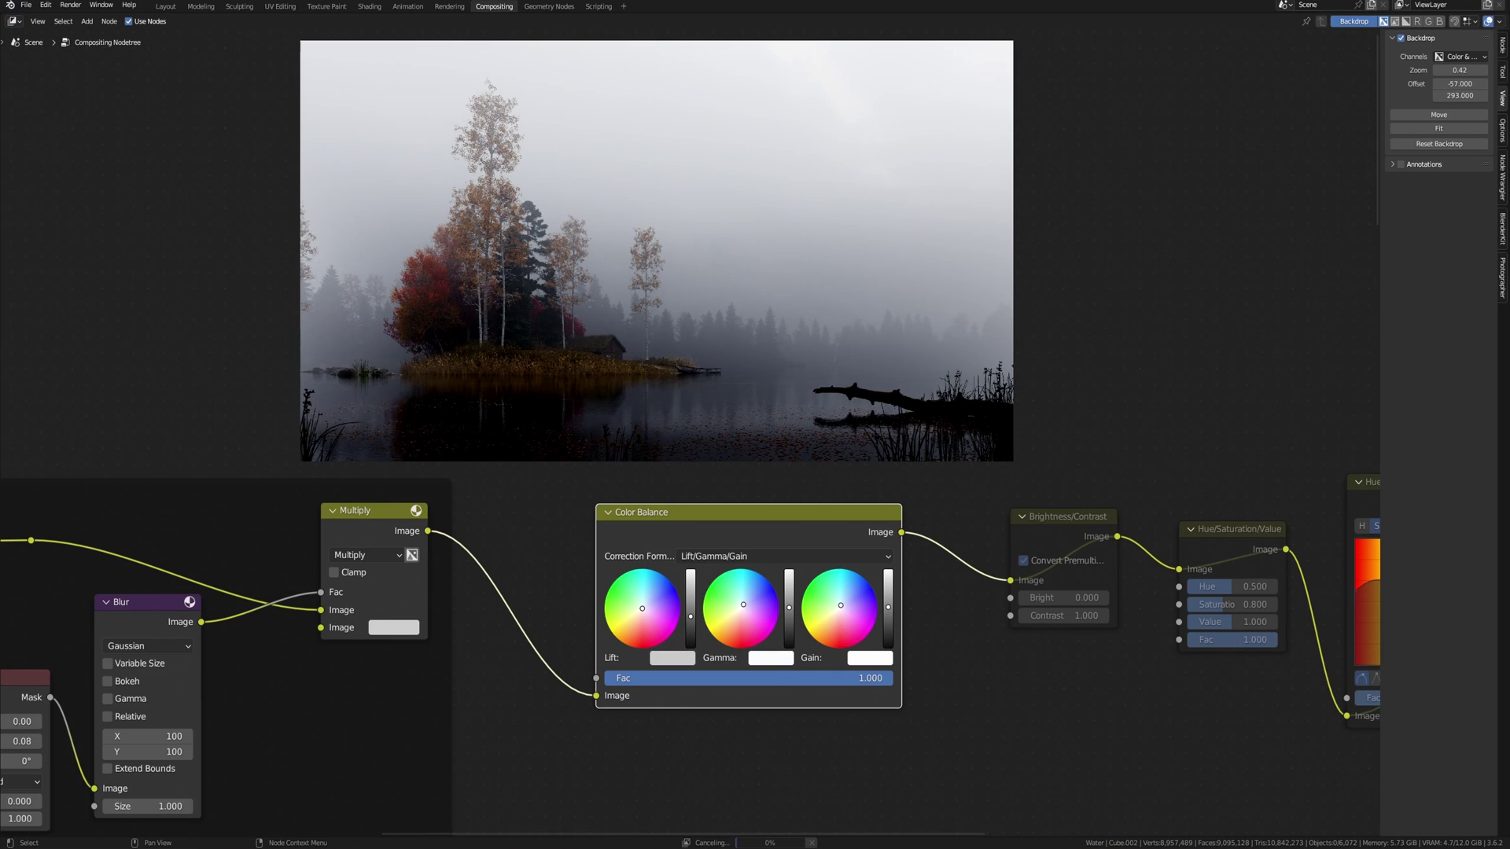
{"action": "scroll", "coordinate": [672, 657], "scroll_direction": "up", "scroll_amount": 2, "text": "ctrl"}
{"action": "scroll", "coordinate": [869, 657], "scroll_direction": "up", "scroll_amount": 2, "text": "ctrl"}
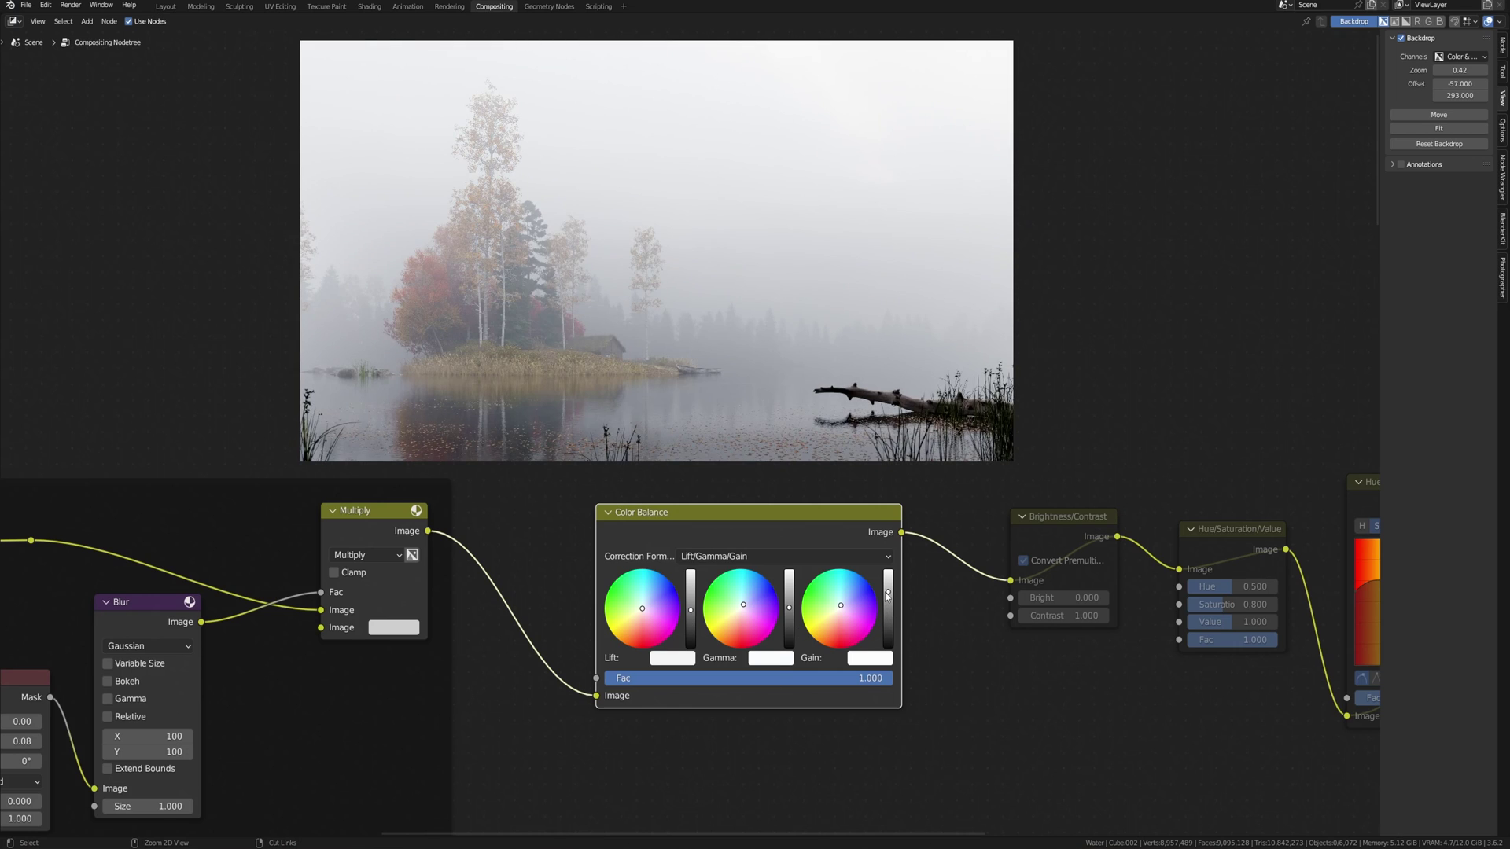
{"action": "scroll", "coordinate": [887, 596], "scroll_direction": "down", "scroll_amount": 2, "text": "ctrl"}
Unmute the Brightness/Contrast node.
{"action": "middle_click_drag", "start_coordinate": [1068, 541], "coordinate": [815, 571]}
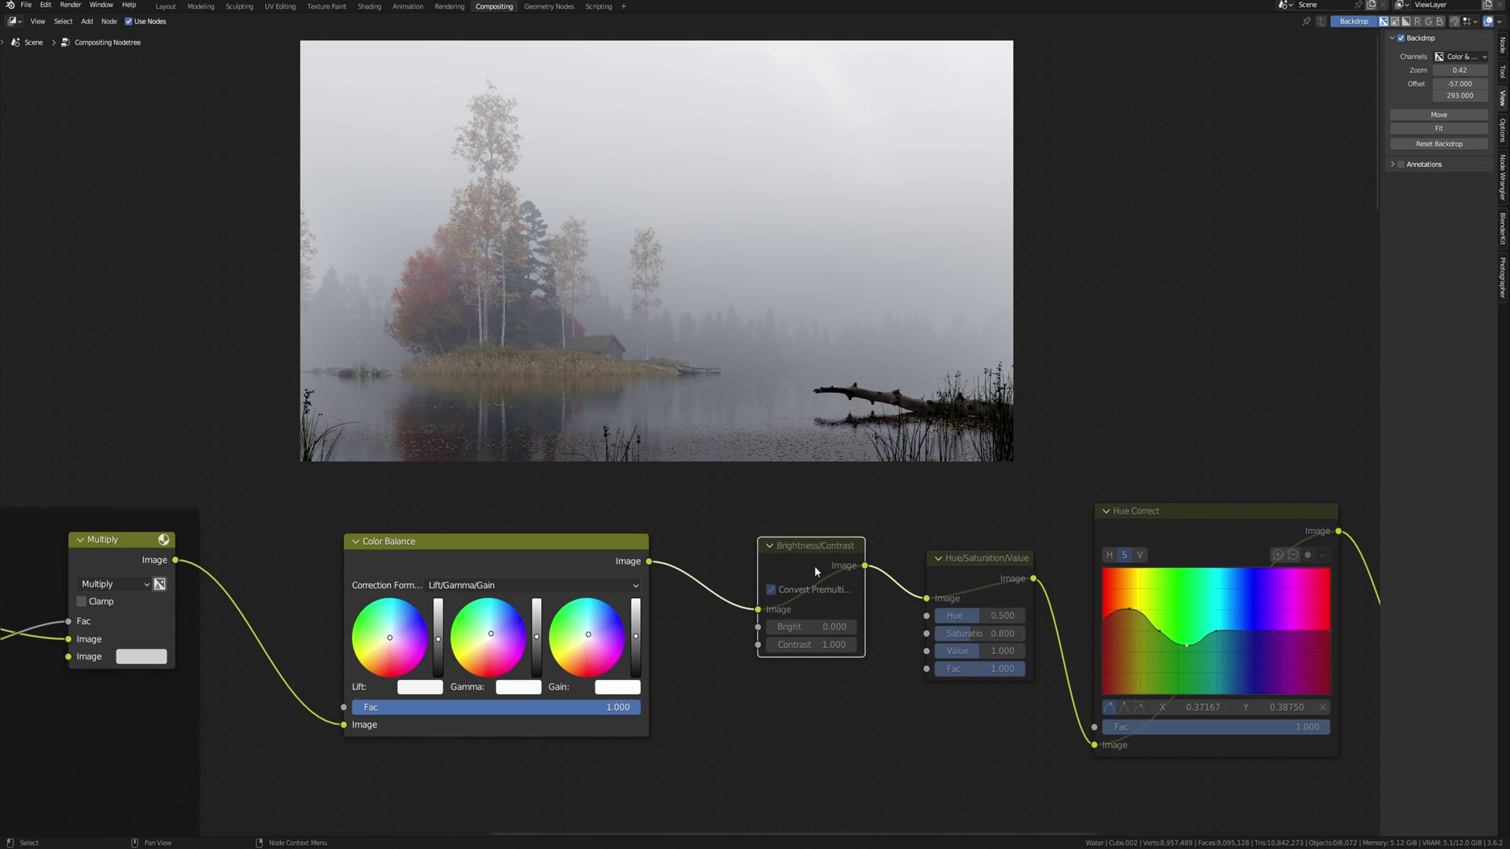
{"action": "key", "text": "m"}
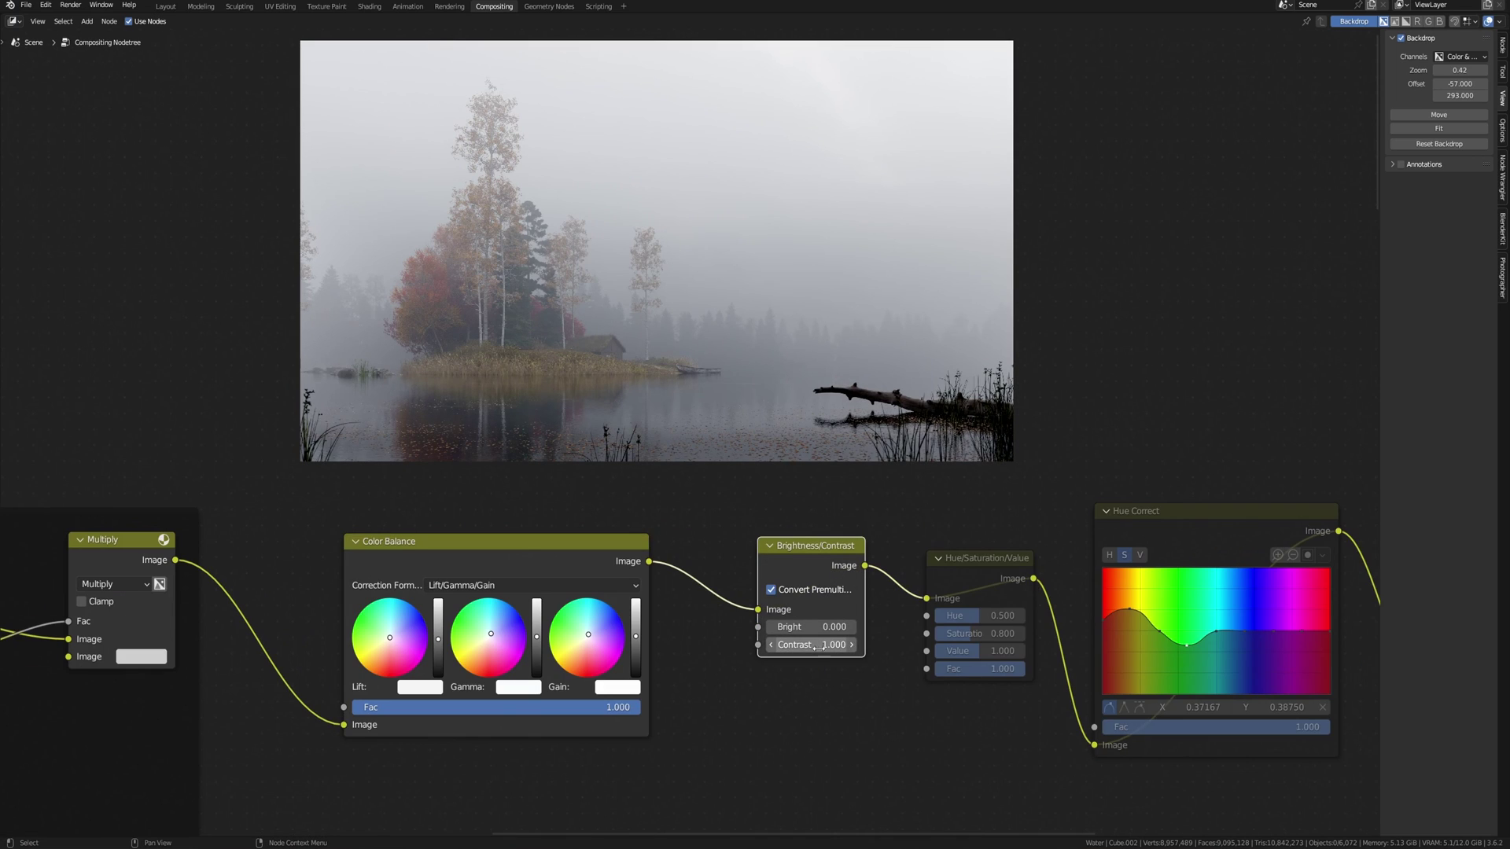
{"action": "middle_click_drag", "start_coordinate": [832, 644], "coordinate": [672, 640]}
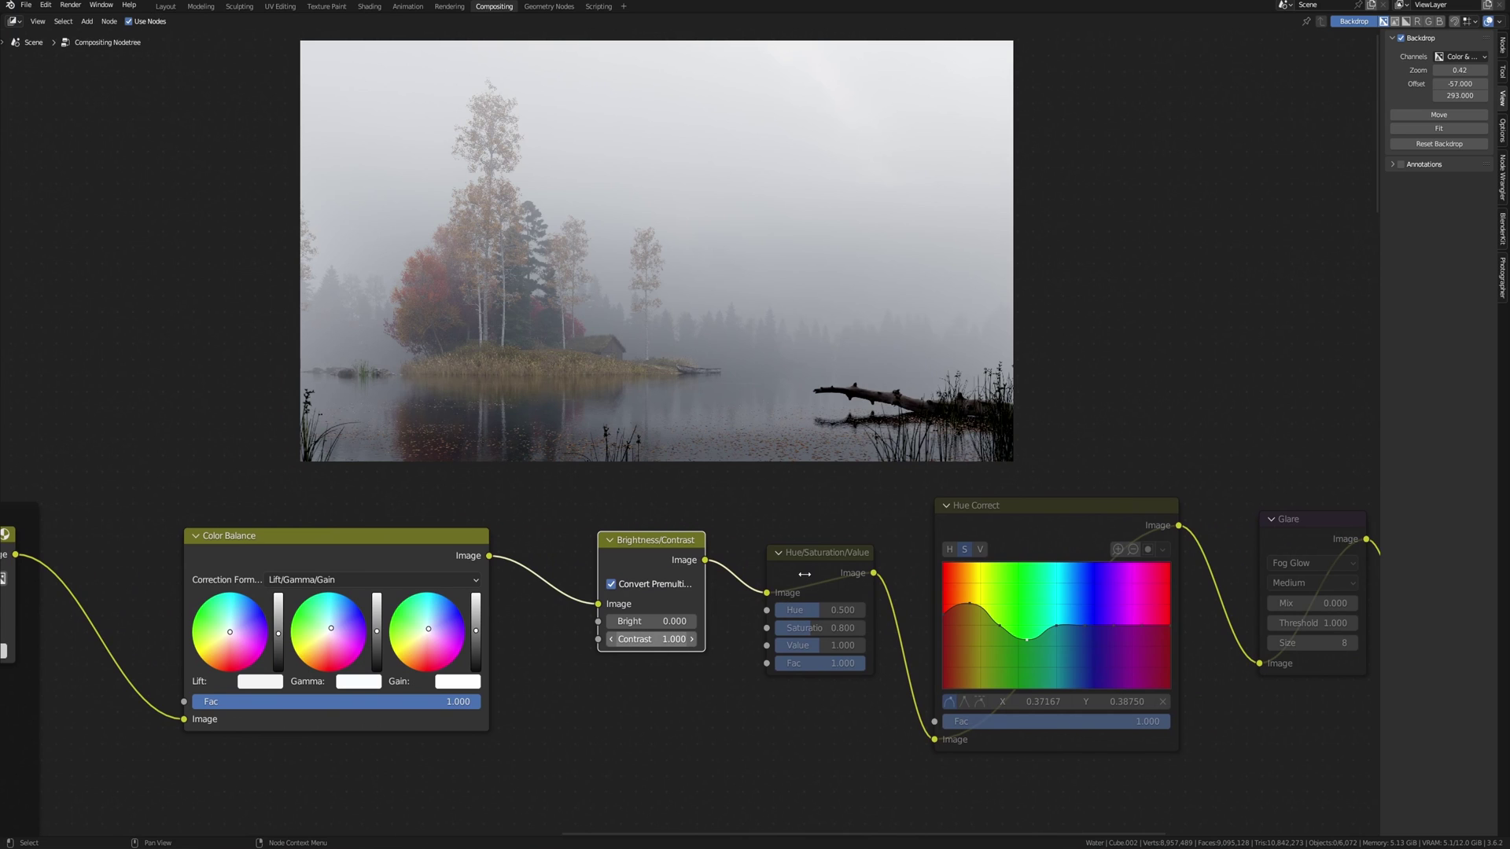
Reshape the Hue Correct curve with a slightly higher peak and a deeper dip.
{"action": "left_click", "coordinate": [805, 579]}
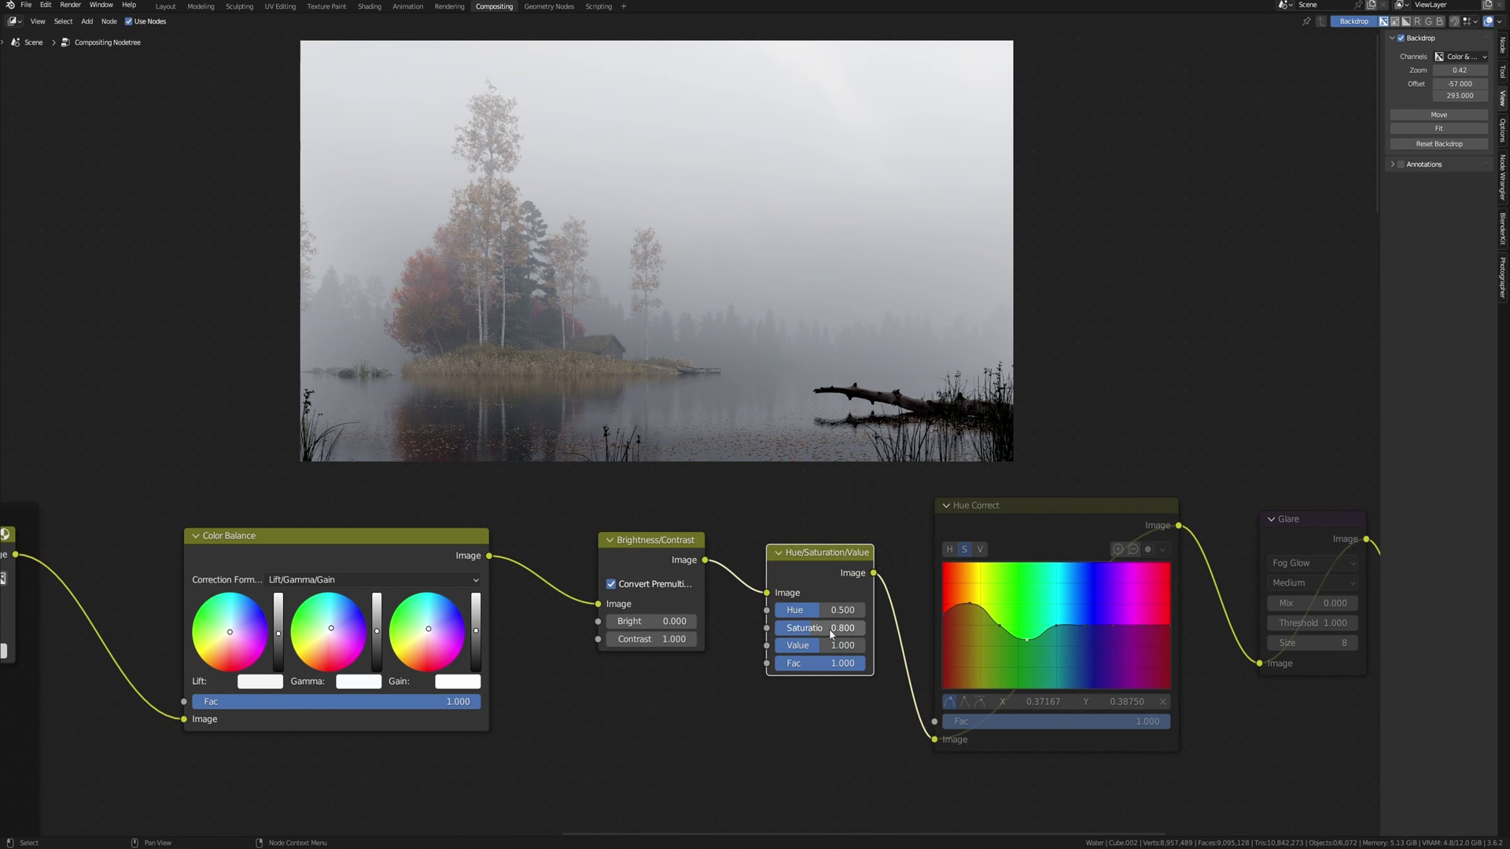
{"action": "middle_click_drag", "start_coordinate": [950, 575], "coordinate": [798, 542]}
{"action": "left_click", "coordinate": [887, 534]}
{"action": "middle_click_drag", "start_coordinate": [736, 595], "coordinate": [745, 651]}
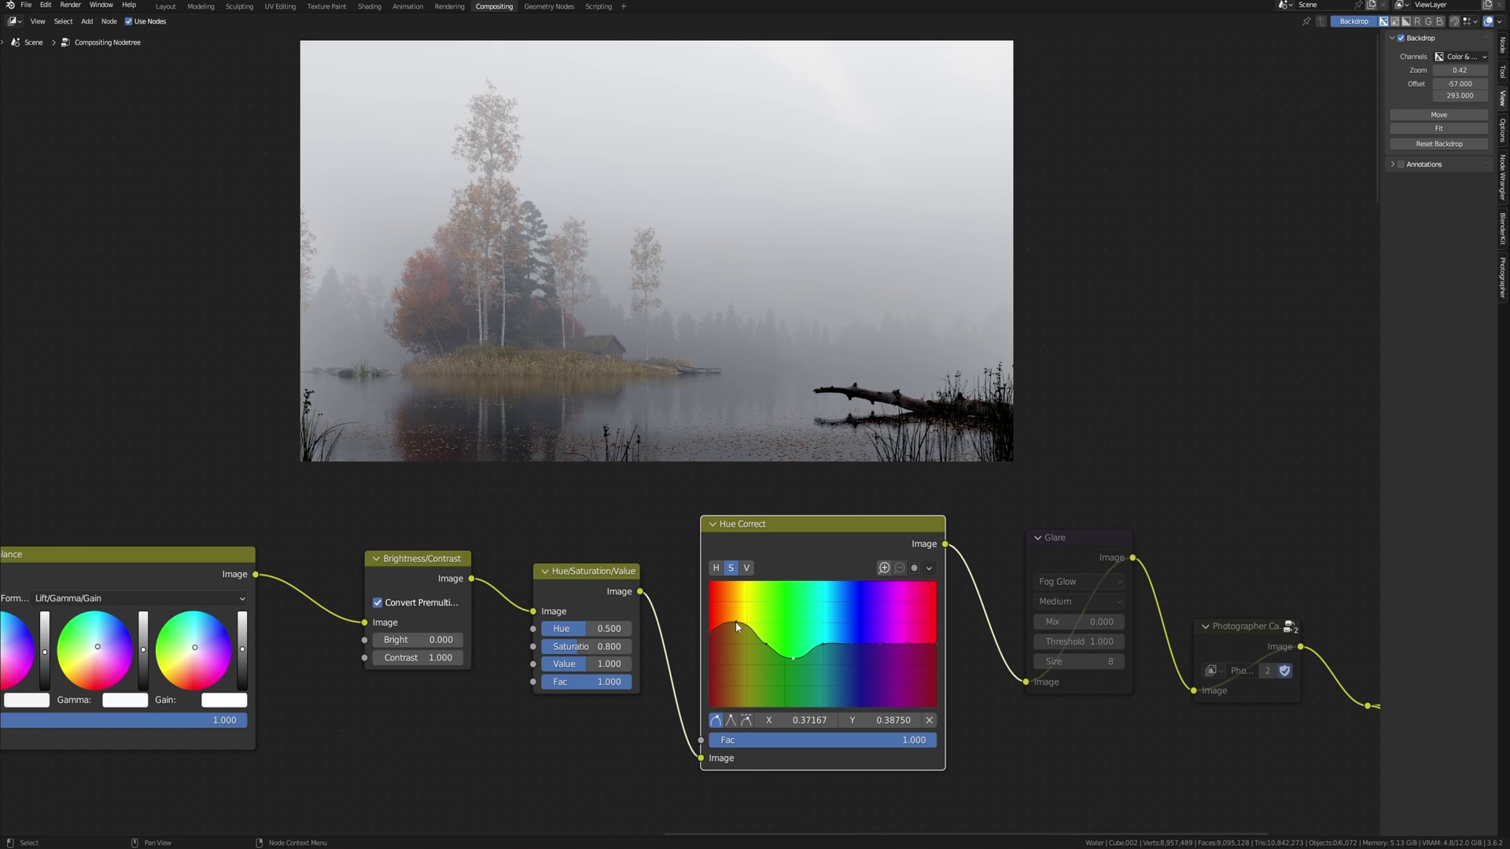
{"action": "left_click_drag", "start_coordinate": [736, 622], "coordinate": [739, 634]}
{"action": "left_click_drag", "start_coordinate": [792, 659], "coordinate": [792, 665]}
Unmute the Fog Glow Glare node.
{"action": "scroll", "coordinate": [861, 629], "scroll_direction": "down", "scroll_amount": 3, "text": "ctrl"}
{"action": "left_click", "coordinate": [967, 563]}
{"action": "key", "text": "m"}
Select the Photographer Camera node and expand its Camera Post FX settings.
{"action": "middle_click_drag", "start_coordinate": [960, 579], "coordinate": [784, 609]}
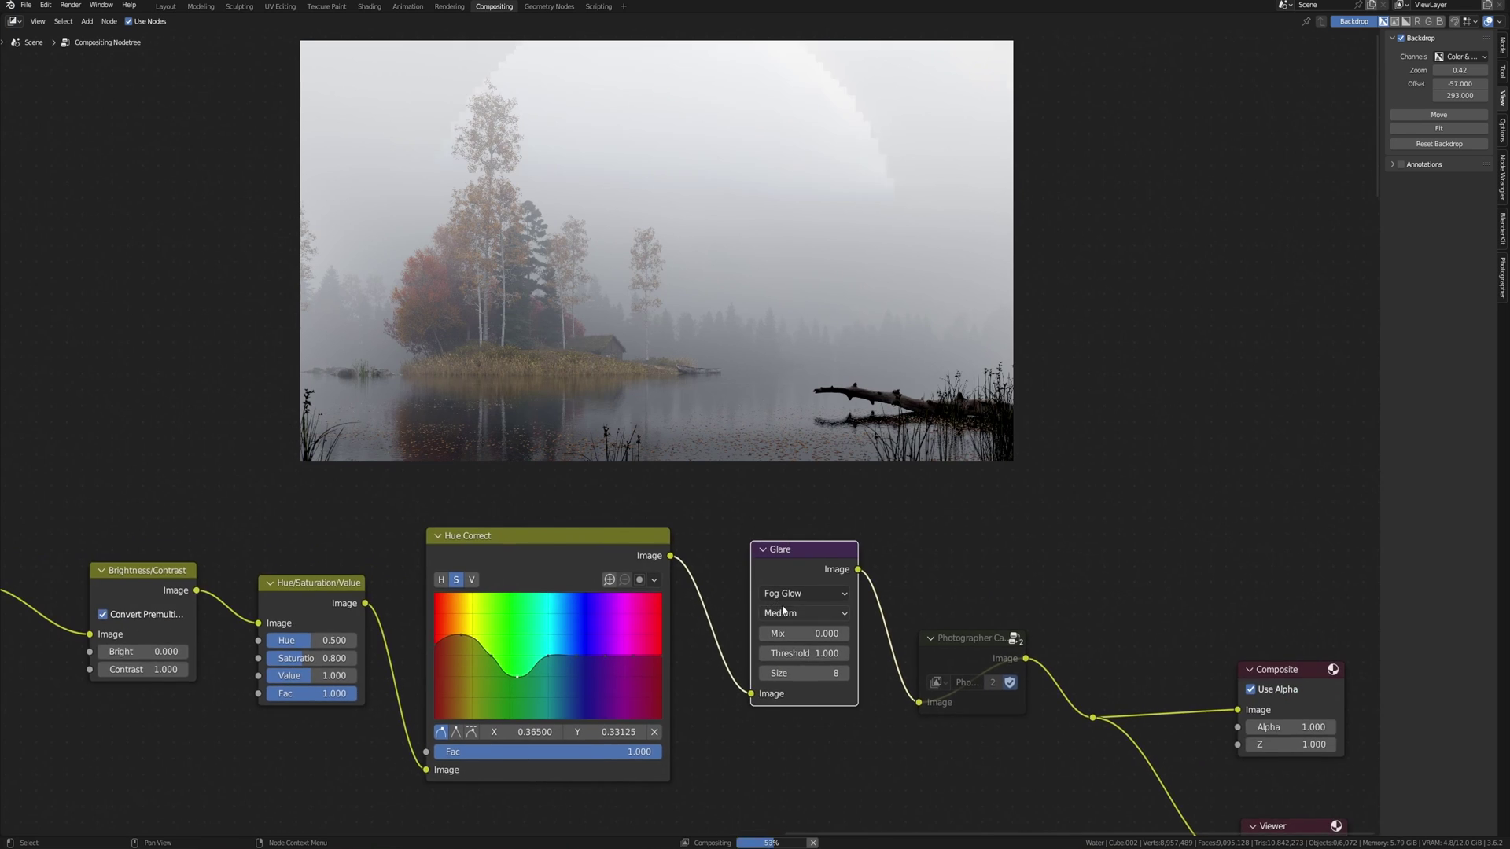
{"action": "left_click", "coordinate": [965, 656]}
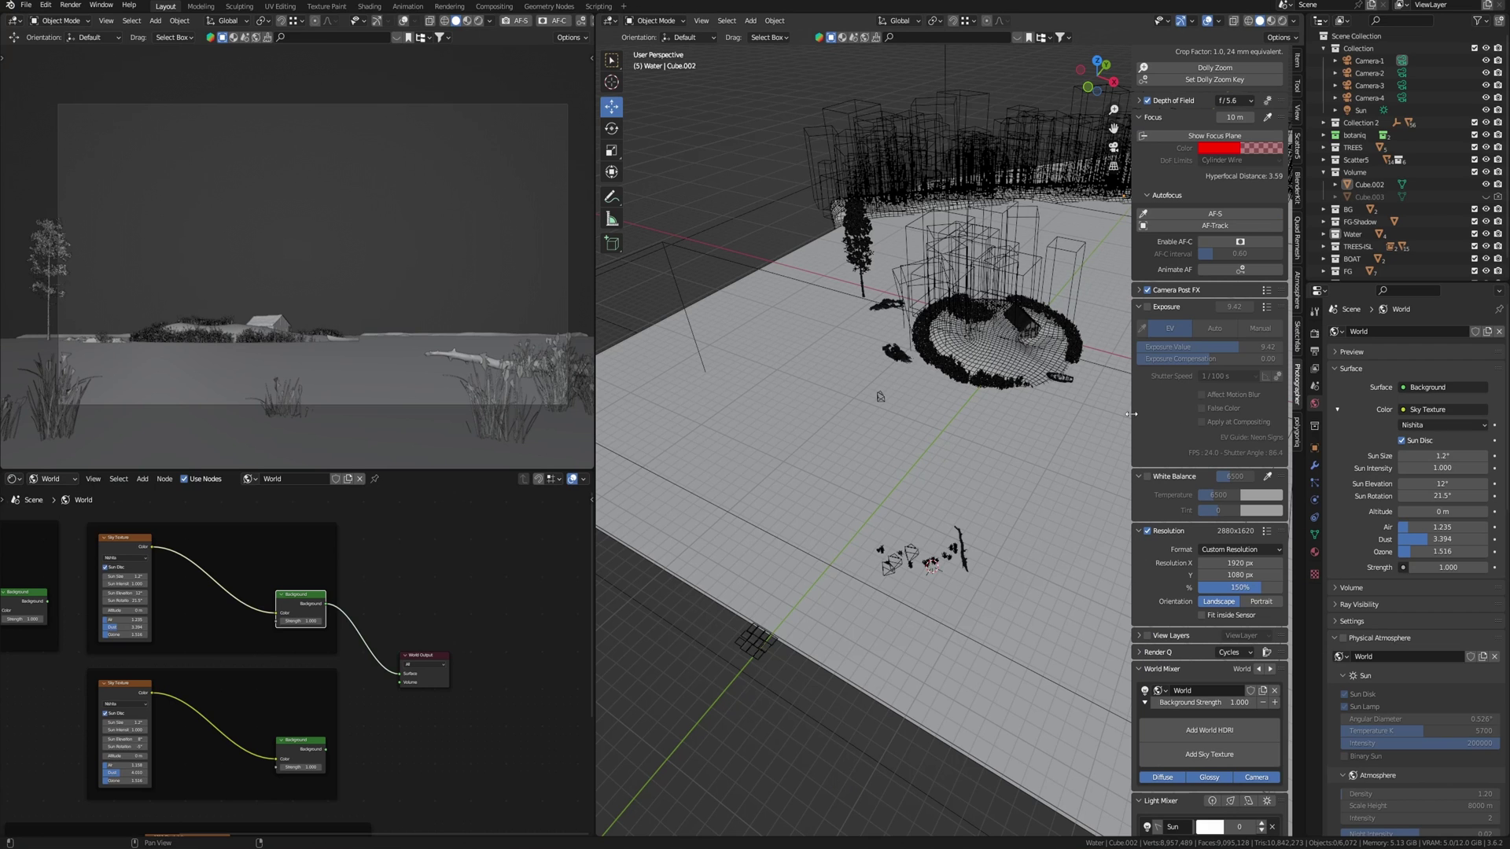
{"action": "left_click", "coordinate": [1140, 290]}
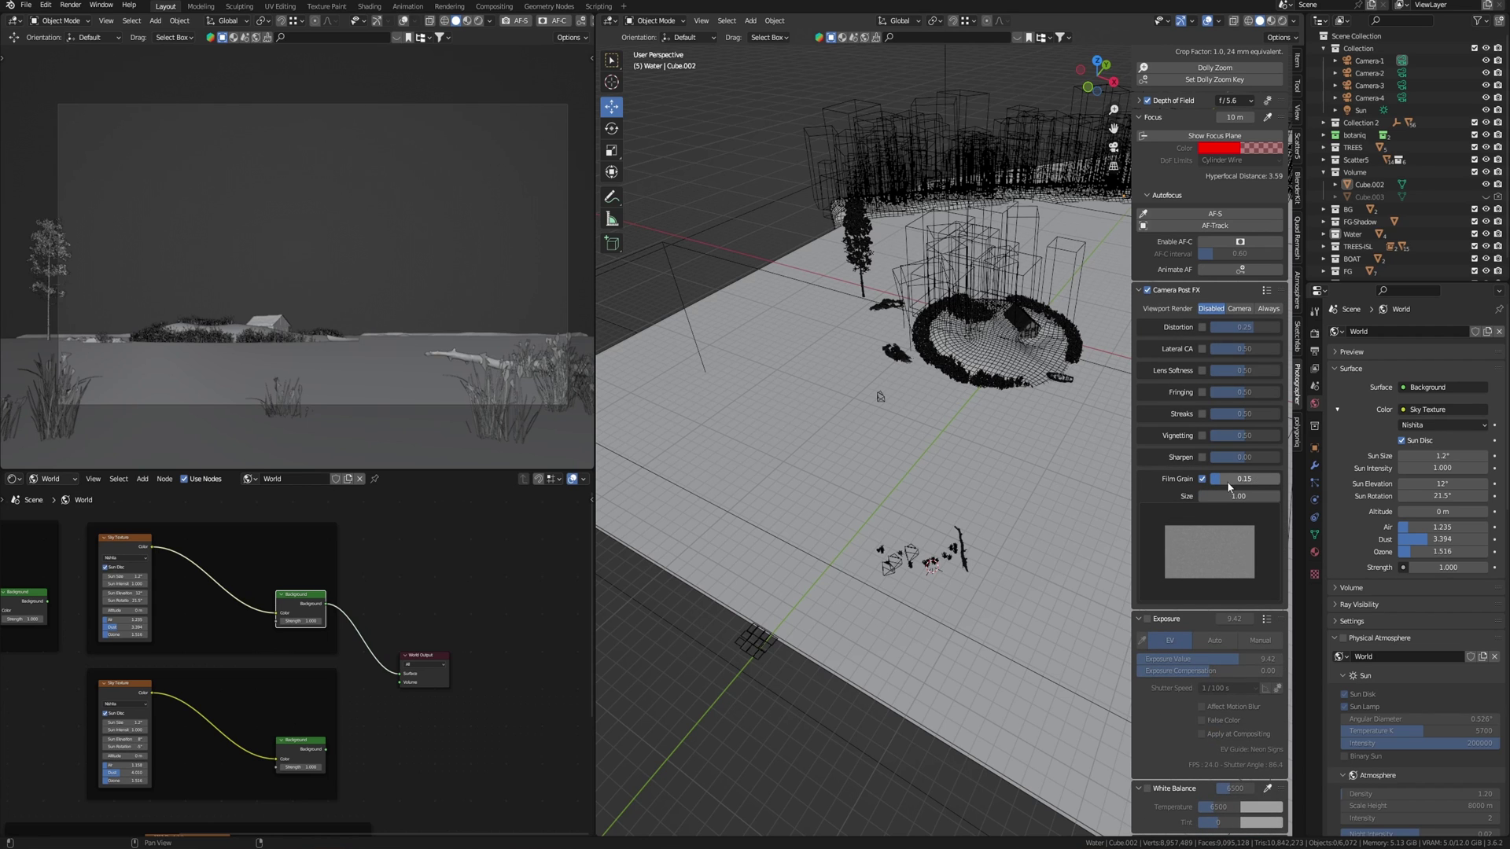
{"action": "left_click", "coordinate": [494, 6]}
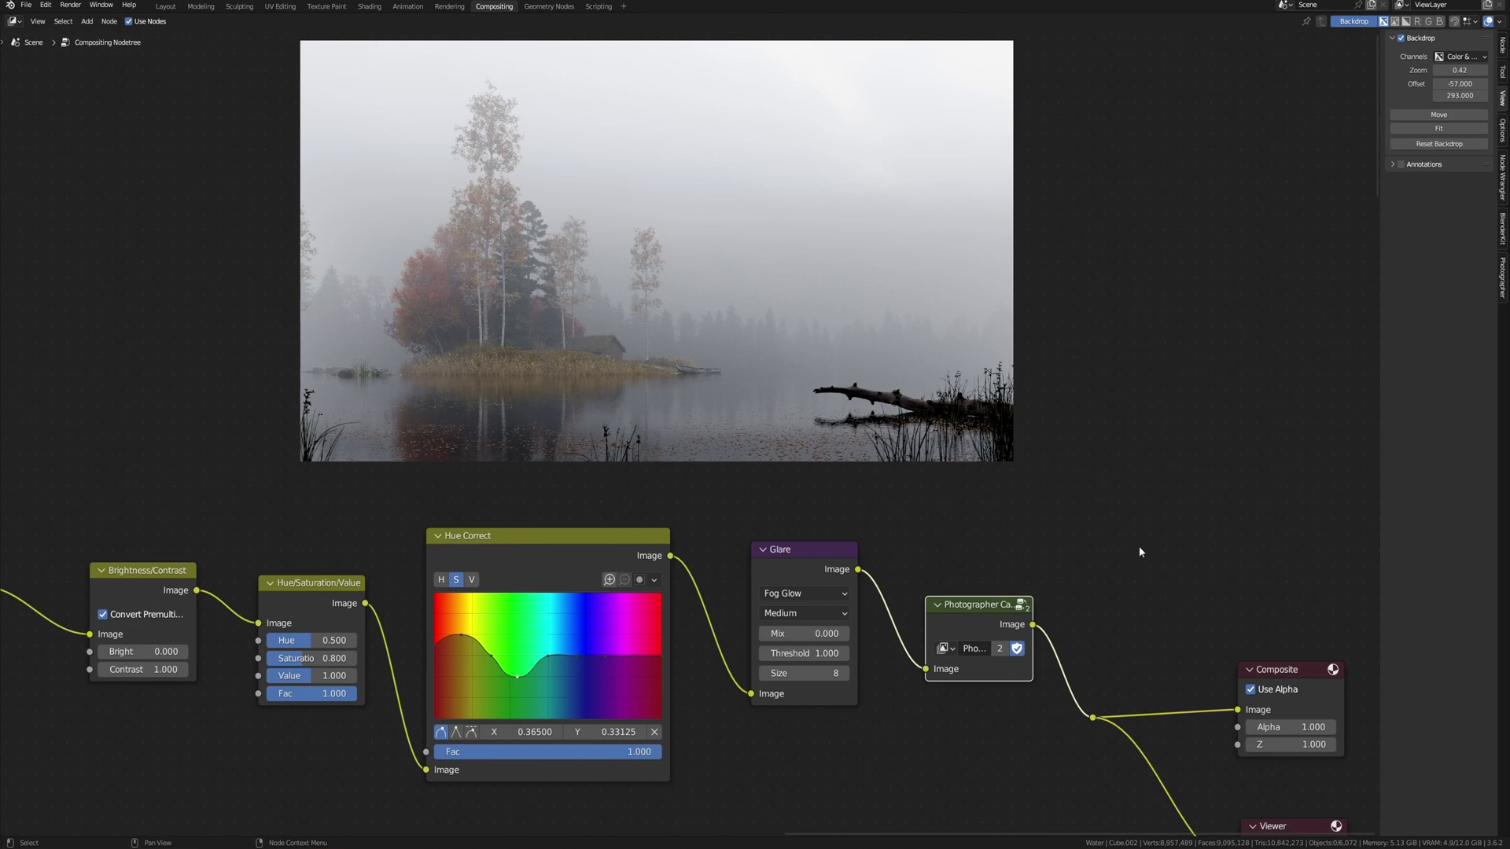
Connect the lower sunlit Photographer node to the Composite and Viewer outputs.
{"action": "middle_click_drag", "start_coordinate": [1139, 554], "coordinate": [1181, 439]}
{"action": "scroll", "coordinate": [1182, 439], "scroll_direction": "down", "scroll_amount": 3}
{"action": "middle_click_drag", "start_coordinate": [1118, 508], "coordinate": [986, 559]}
{"action": "scroll", "coordinate": [986, 559], "scroll_direction": "down", "scroll_amount": 1}
{"action": "middle_click_drag", "start_coordinate": [860, 670], "coordinate": [1002, 646]}
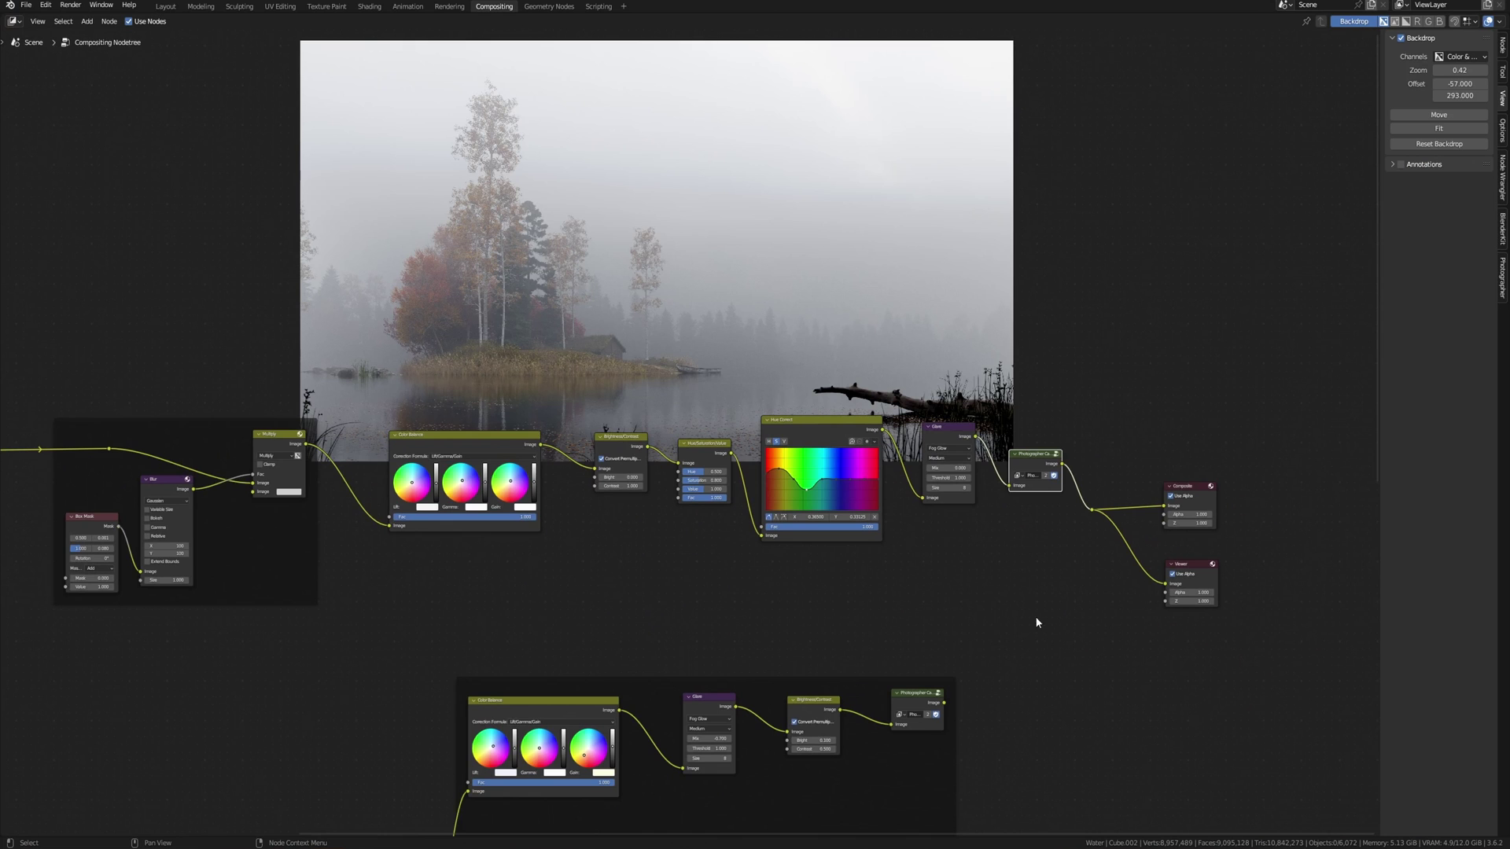
{"action": "middle_click_drag", "start_coordinate": [951, 705], "coordinate": [1066, 544]}
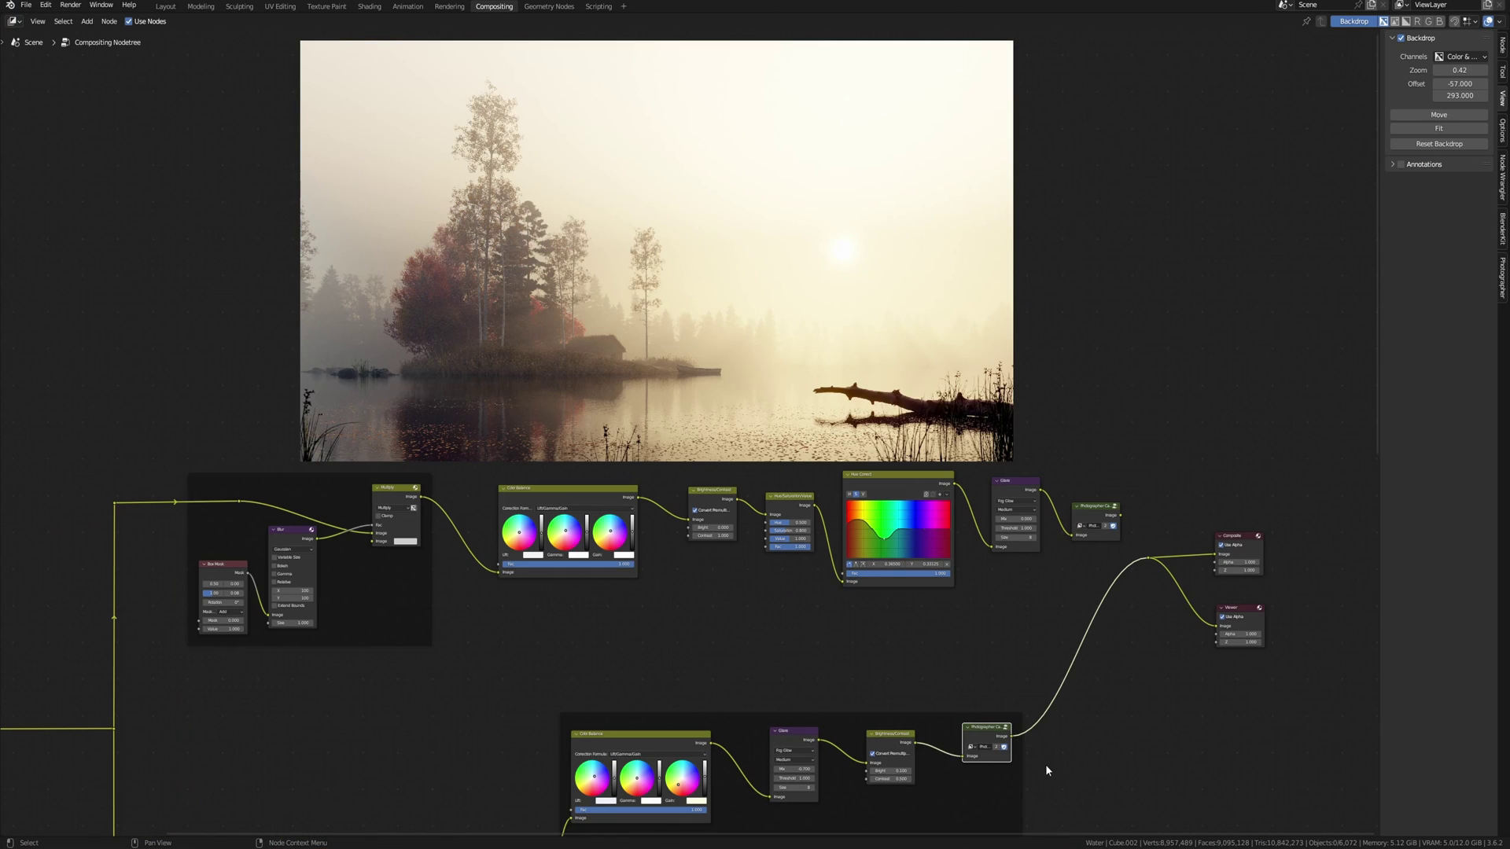
Unmute the Add node to add the sun glow.
{"action": "middle_click_drag", "start_coordinate": [1045, 770], "coordinate": [1077, 600]}
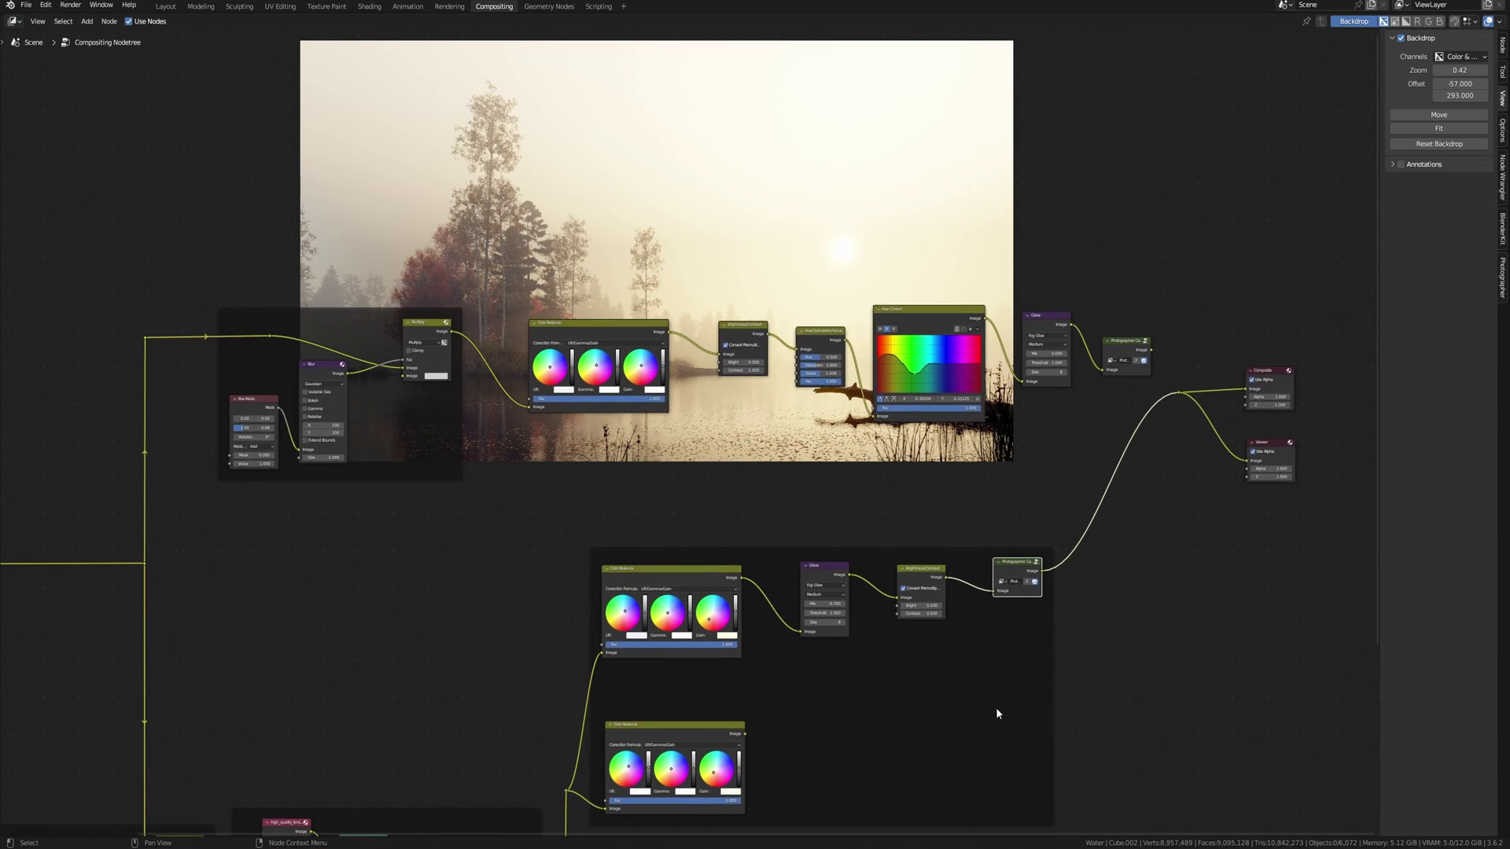
{"action": "scroll", "coordinate": [998, 701], "scroll_direction": "down", "scroll_amount": 5}
{"action": "scroll", "coordinate": [956, 653], "scroll_direction": "up", "scroll_amount": 1}
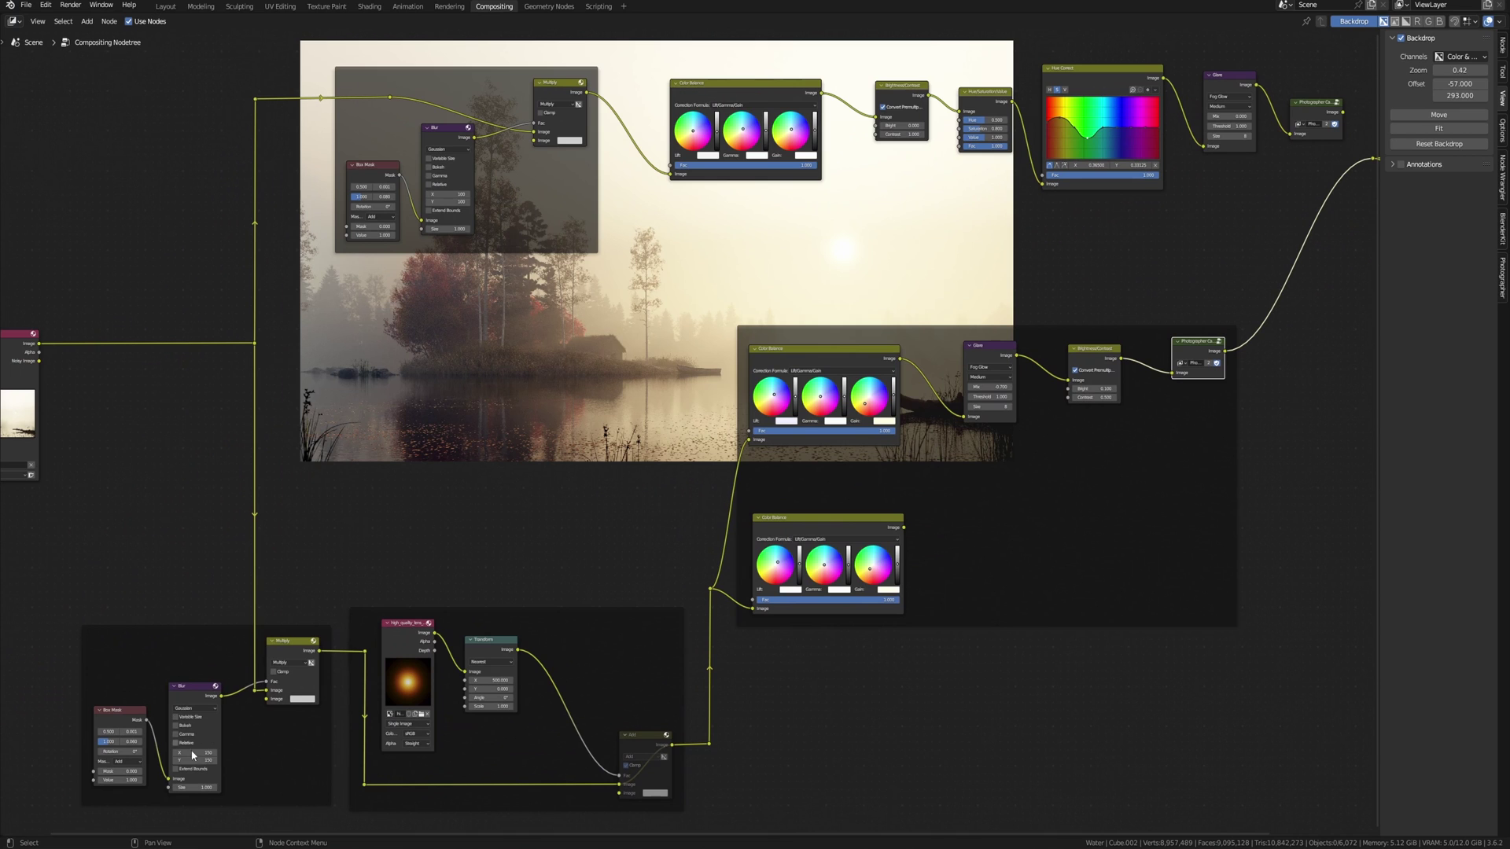
{"action": "left_click", "coordinate": [653, 780]}
{"action": "key", "text": "m"}
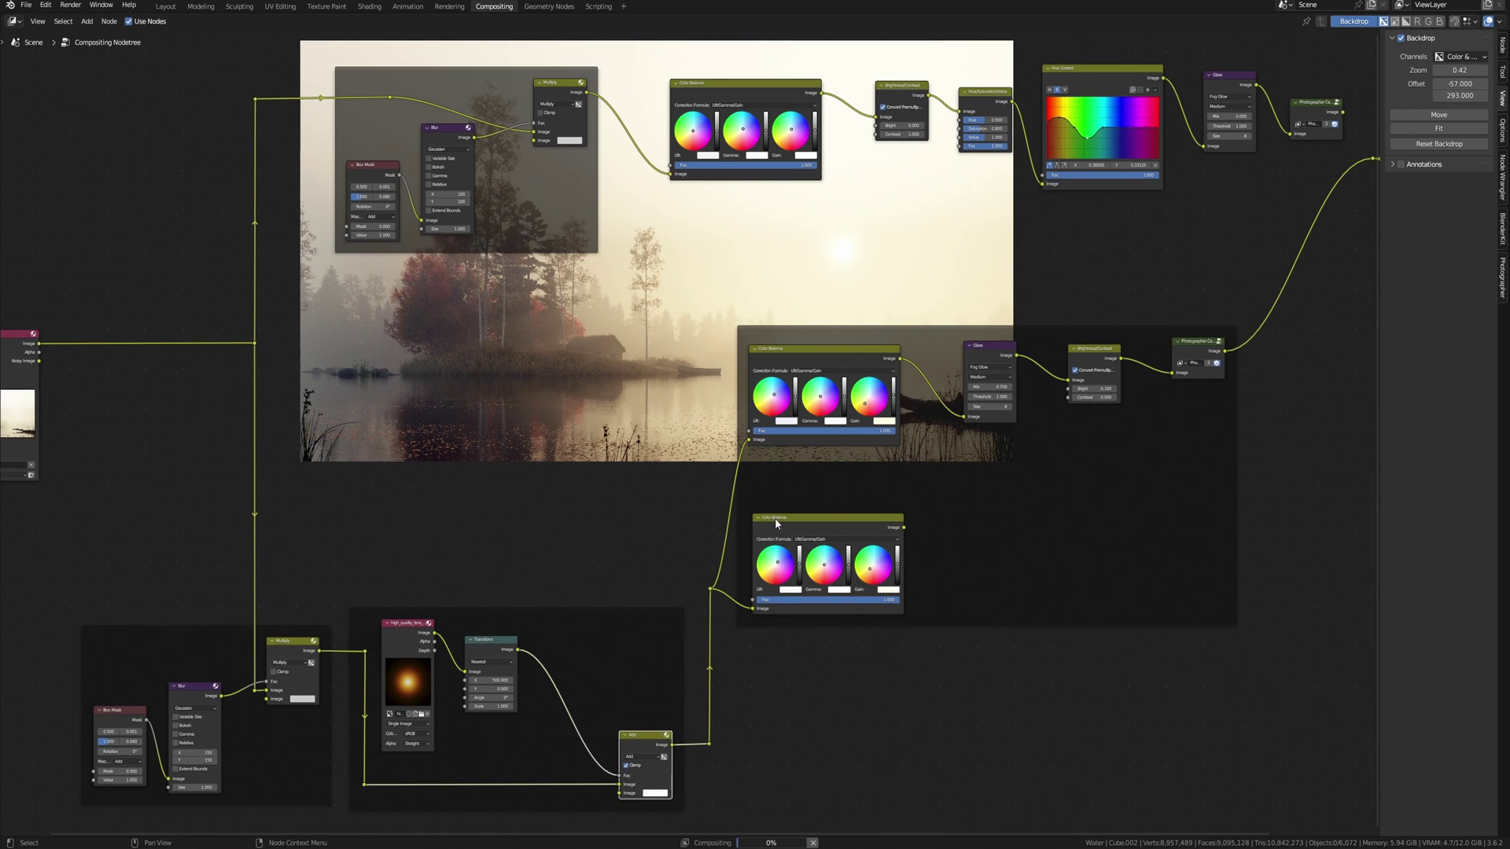
{"action": "middle_click_drag", "start_coordinate": [777, 520], "coordinate": [714, 695]}
{"action": "scroll", "coordinate": [775, 610], "scroll_direction": "down", "scroll_amount": 2}
{"action": "scroll", "coordinate": [814, 548], "scroll_direction": "up", "scroll_amount": 3, "text": "shift"}
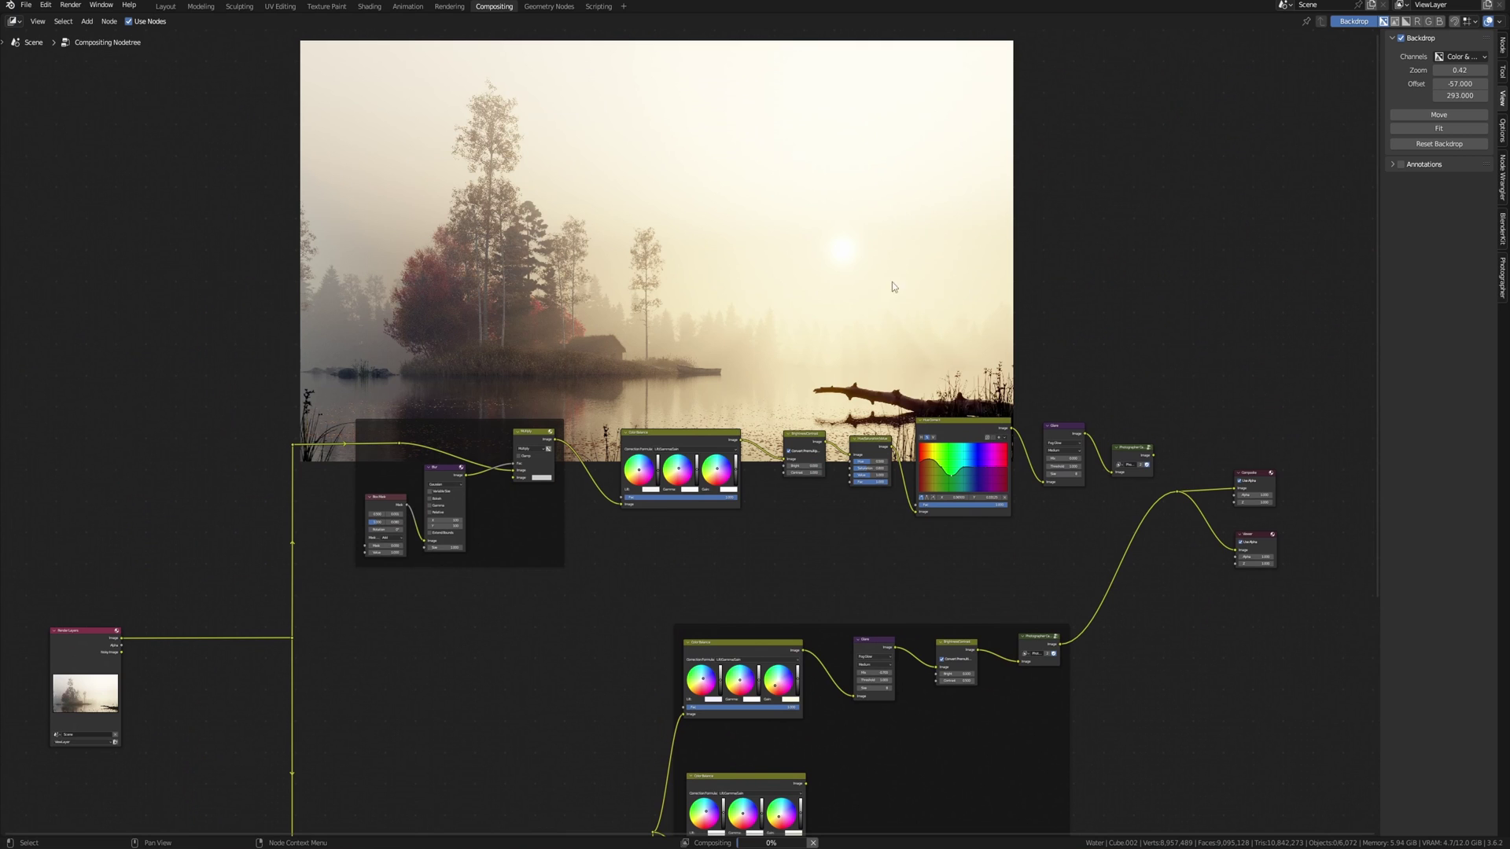
{"action": "middle_click_drag", "start_coordinate": [757, 563], "coordinate": [625, 688]}
{"action": "scroll", "coordinate": [700, 692], "scroll_direction": "down", "scroll_amount": 5, "text": "shift"}
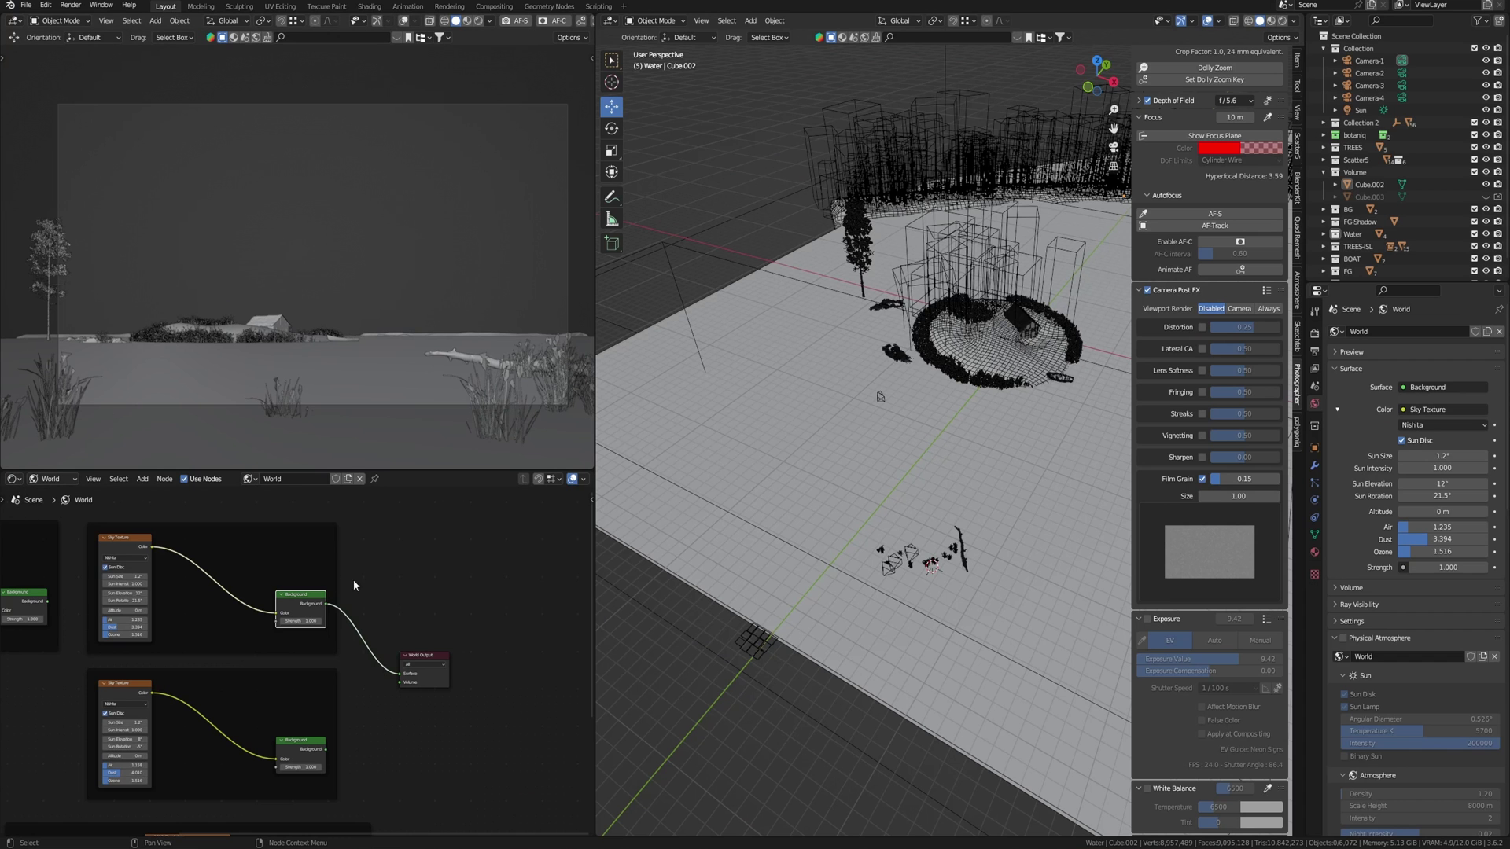
Show Rendered shading with the node area as Compositor and viewport compositing set to Camera.
{"action": "middle_click_drag", "start_coordinate": [354, 581], "coordinate": [394, 610]}
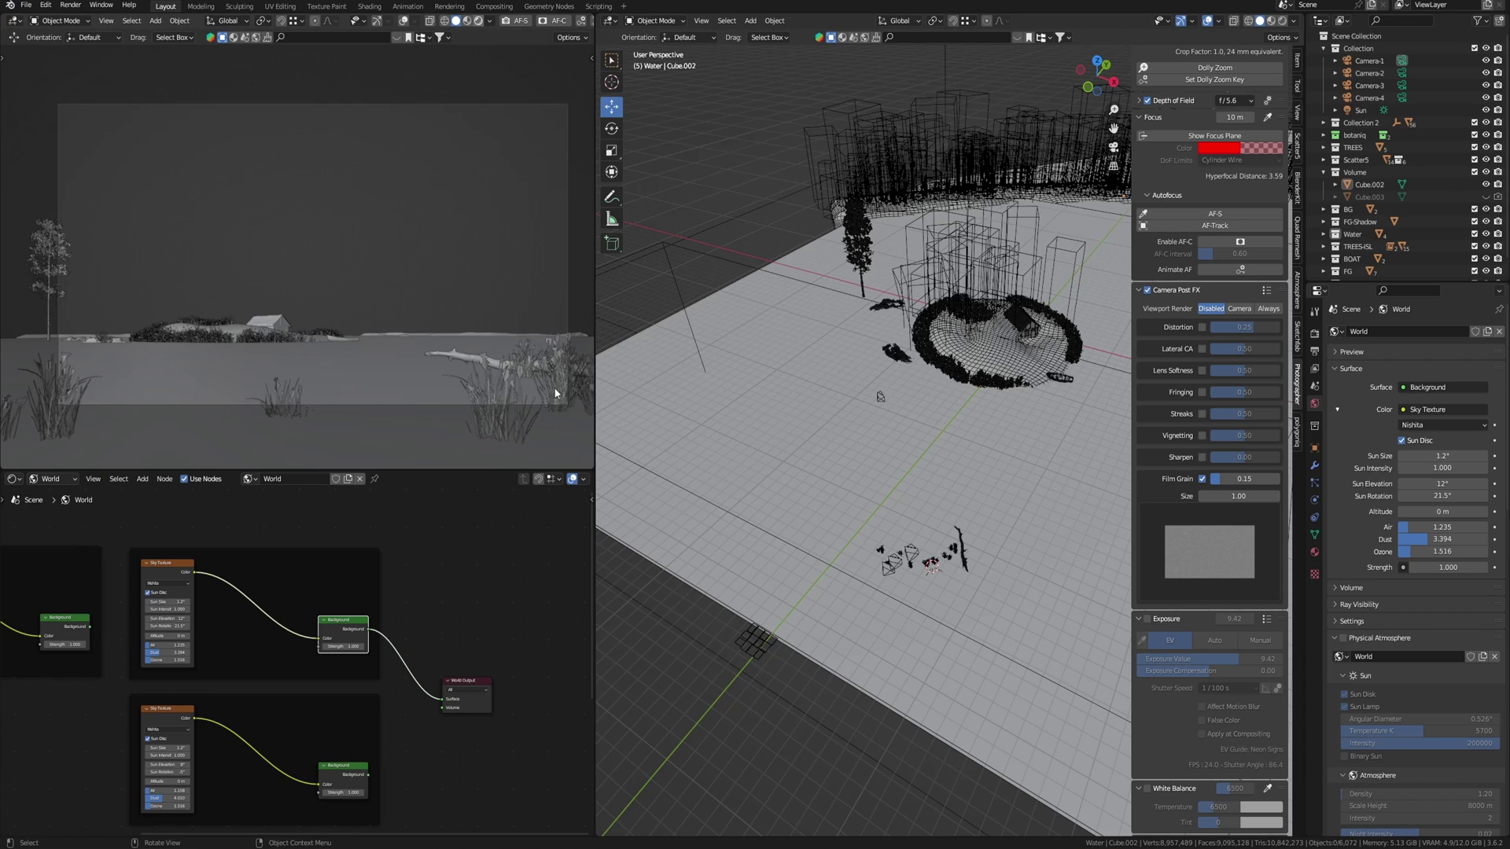
{"action": "key", "text": "shift+z"}
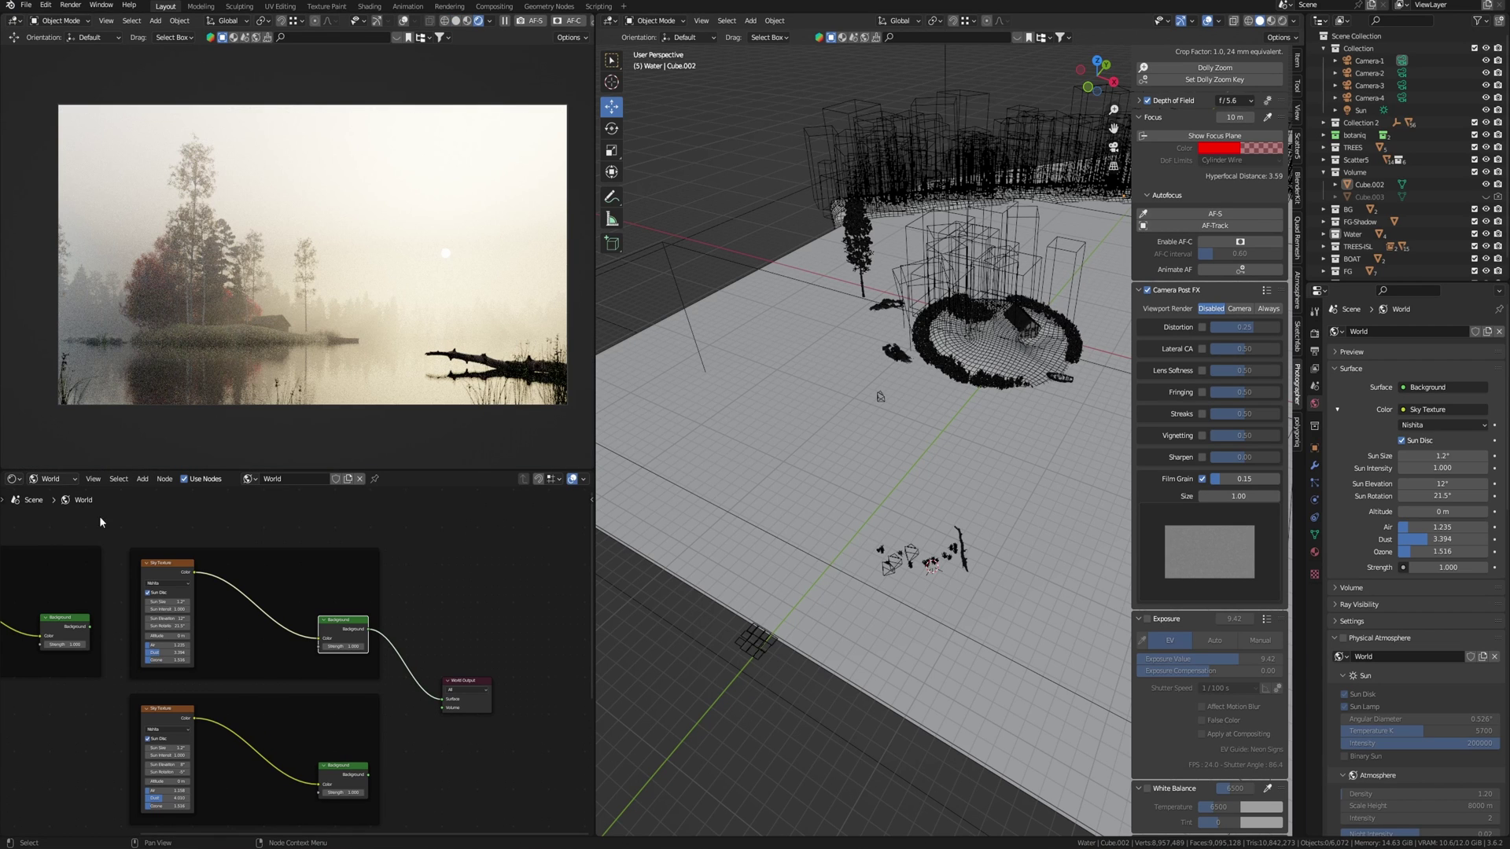
{"action": "left_click", "coordinate": [13, 478]}
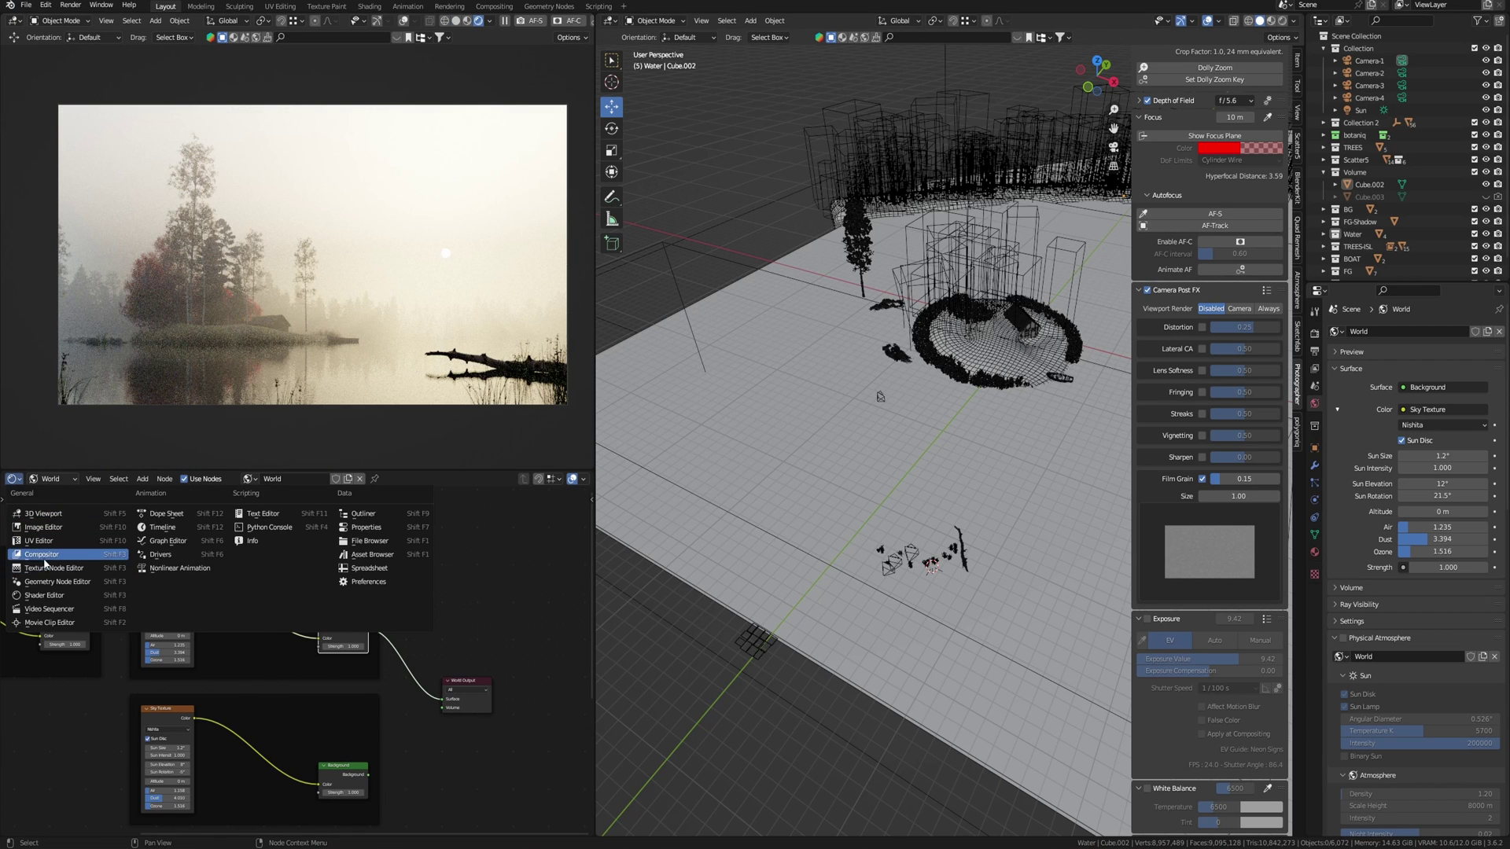
{"action": "left_click", "coordinate": [43, 563]}
{"action": "key", "text": "Home"}
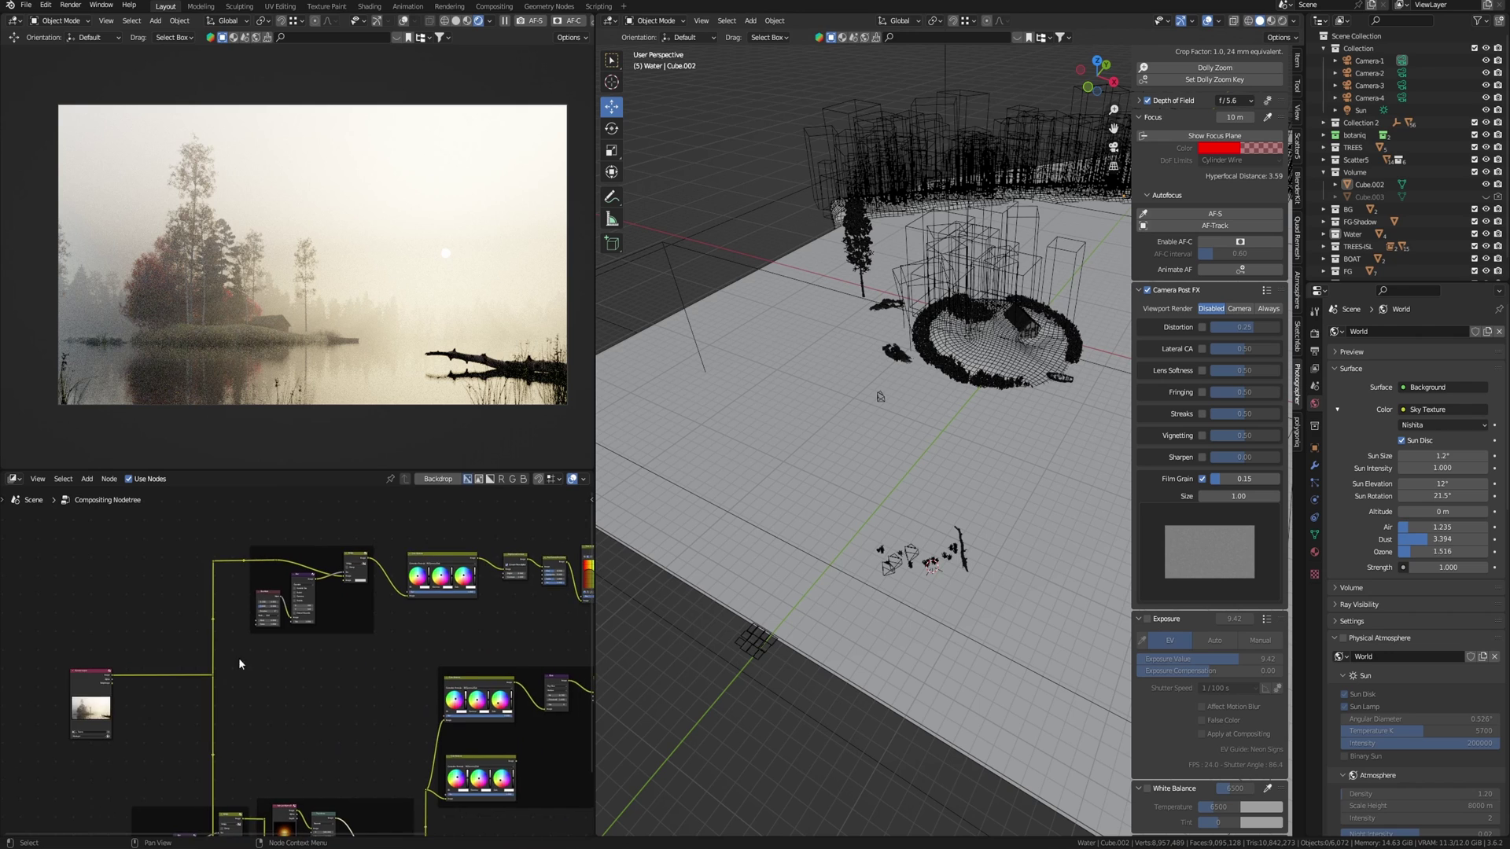
{"action": "middle_click_drag", "start_coordinate": [302, 665], "coordinate": [127, 668]}
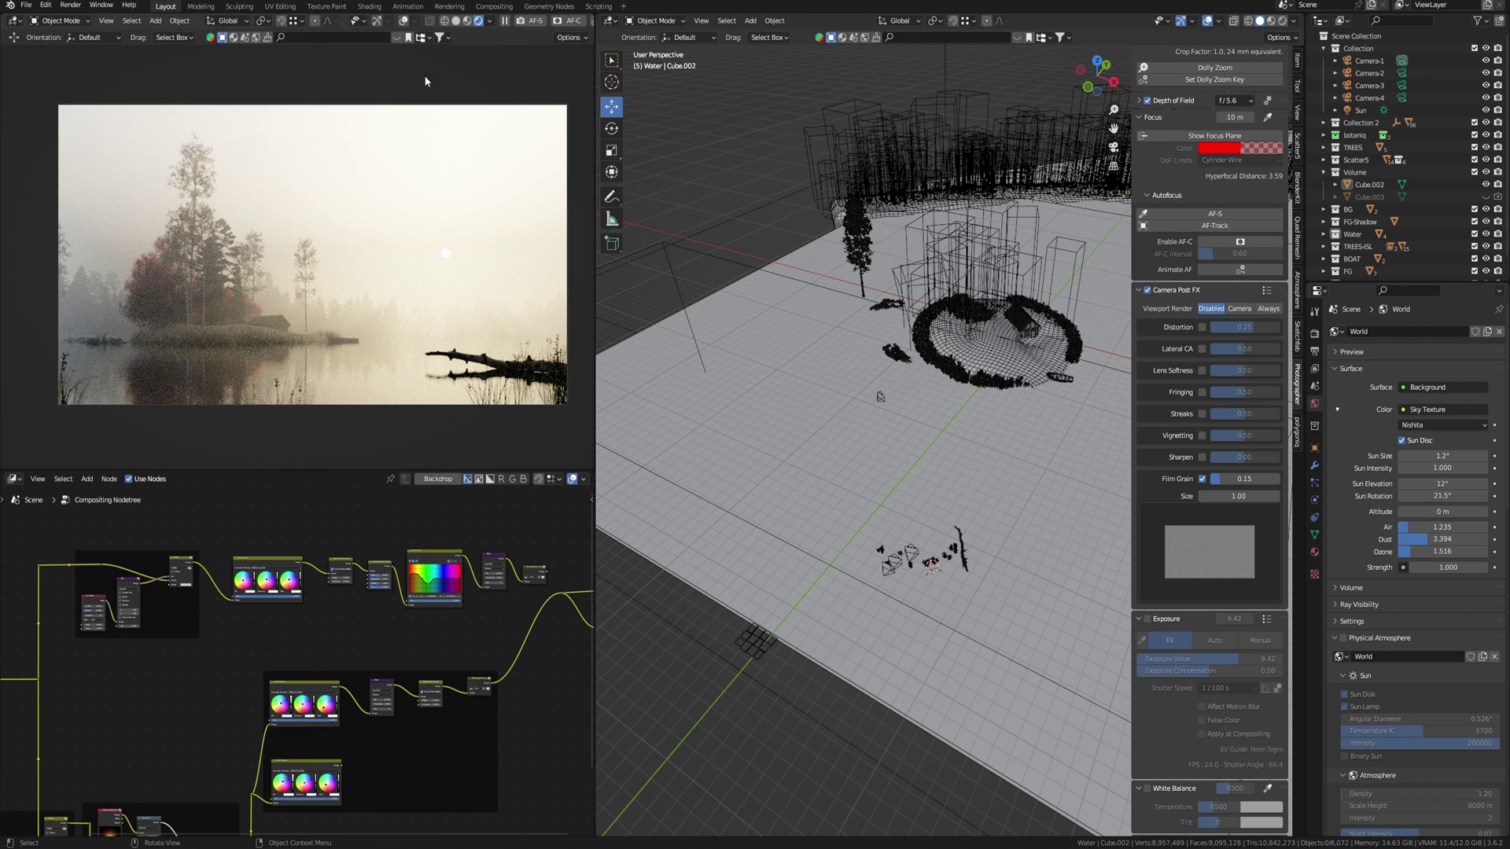
{"action": "left_click", "coordinate": [490, 21]}
{"action": "left_click", "coordinate": [501, 169]}
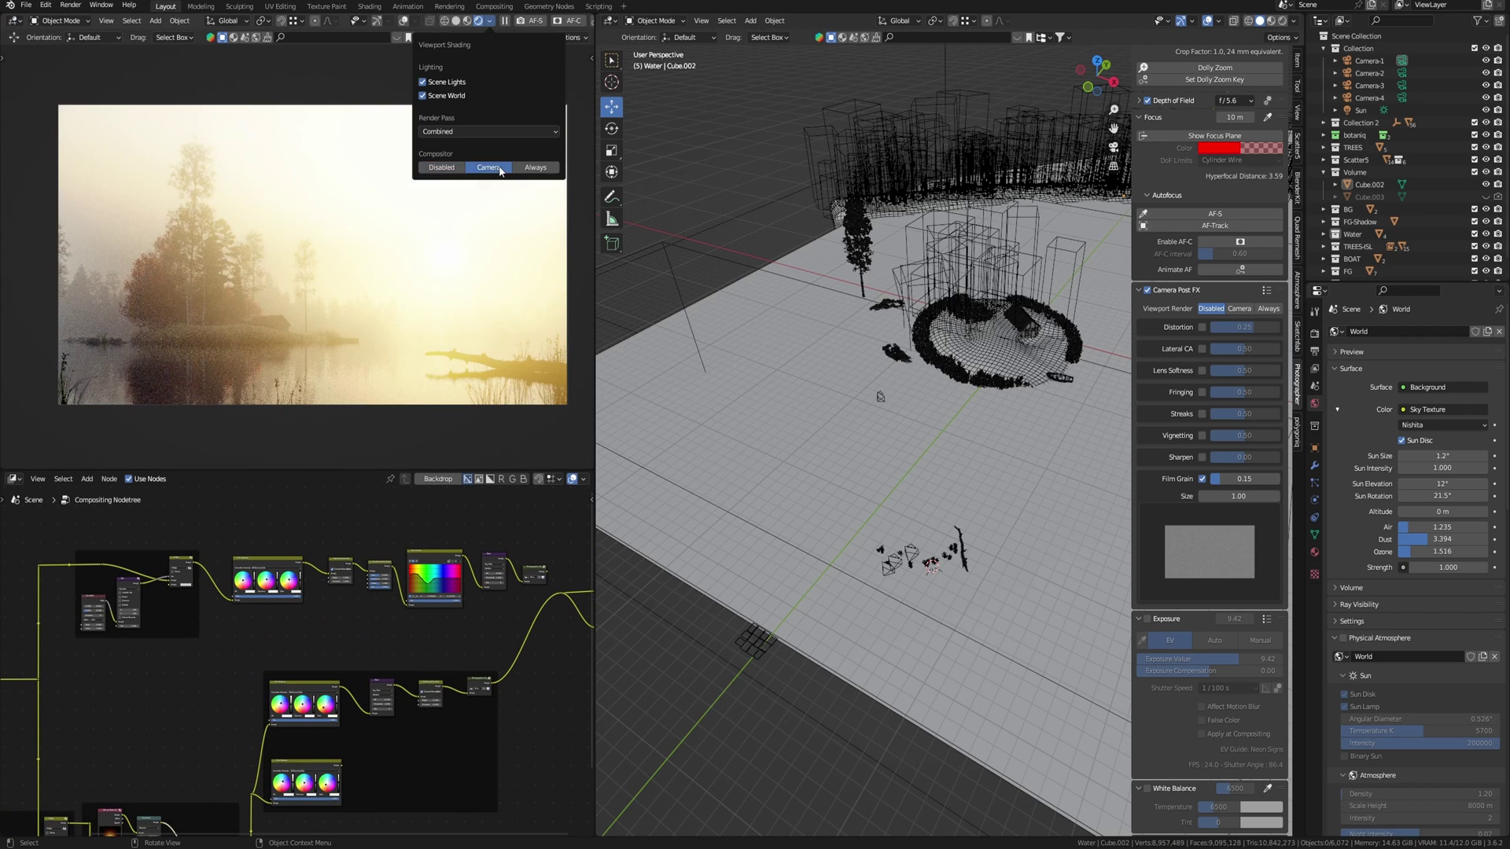
Mute the Glare node to compare the composite without glow.
{"action": "scroll", "coordinate": [359, 667], "scroll_direction": "up", "scroll_amount": 3}
{"action": "scroll", "coordinate": [347, 654], "scroll_direction": "right", "scroll_amount": 3, "text": "ctrl"}
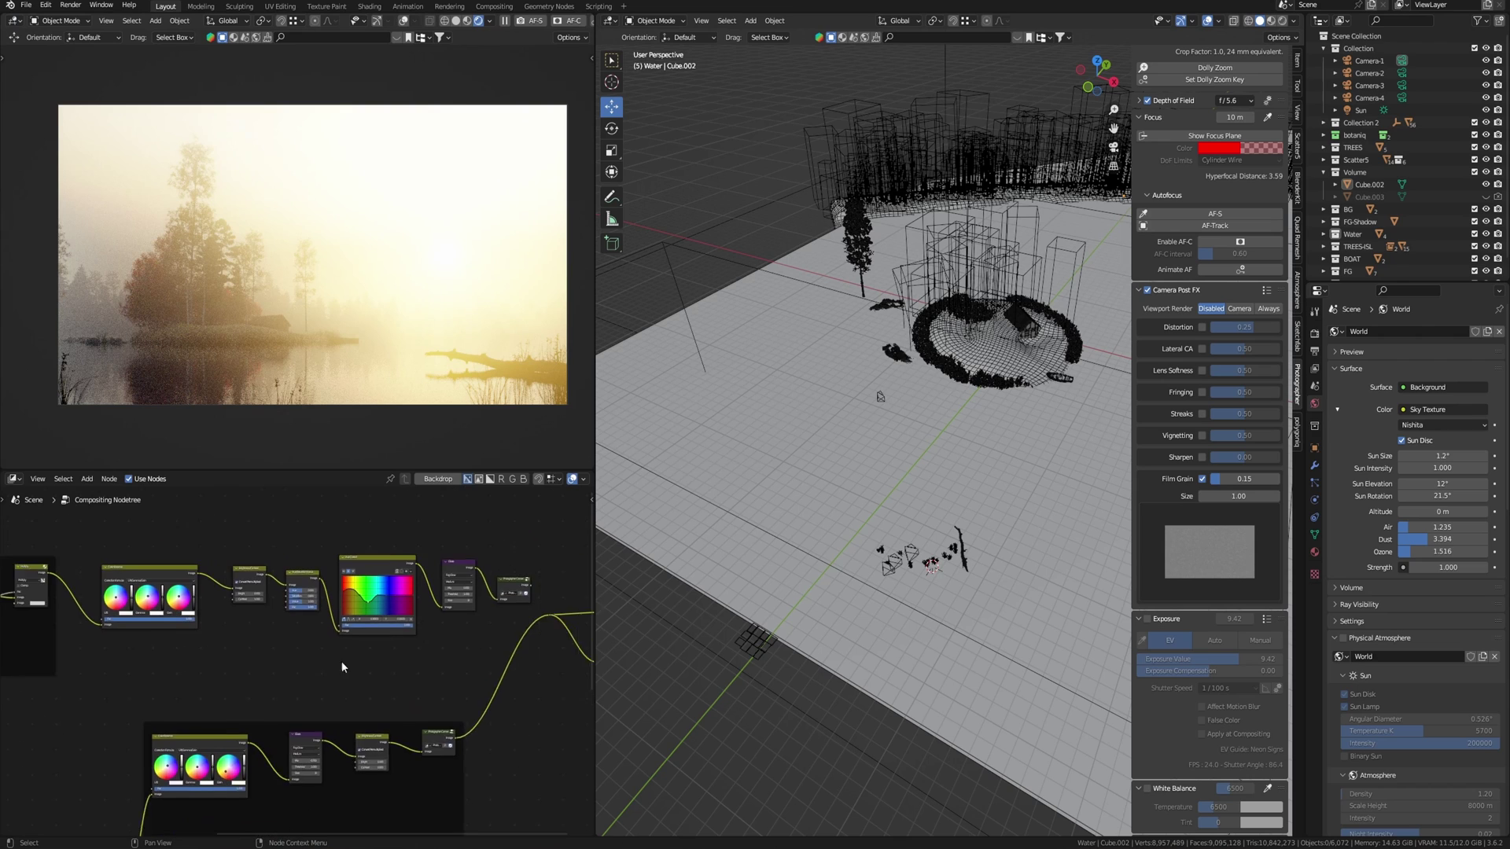
{"action": "middle_click_drag", "start_coordinate": [385, 692], "coordinate": [343, 649]}
{"action": "scroll", "coordinate": [419, 673], "scroll_direction": "up", "scroll_amount": 2}
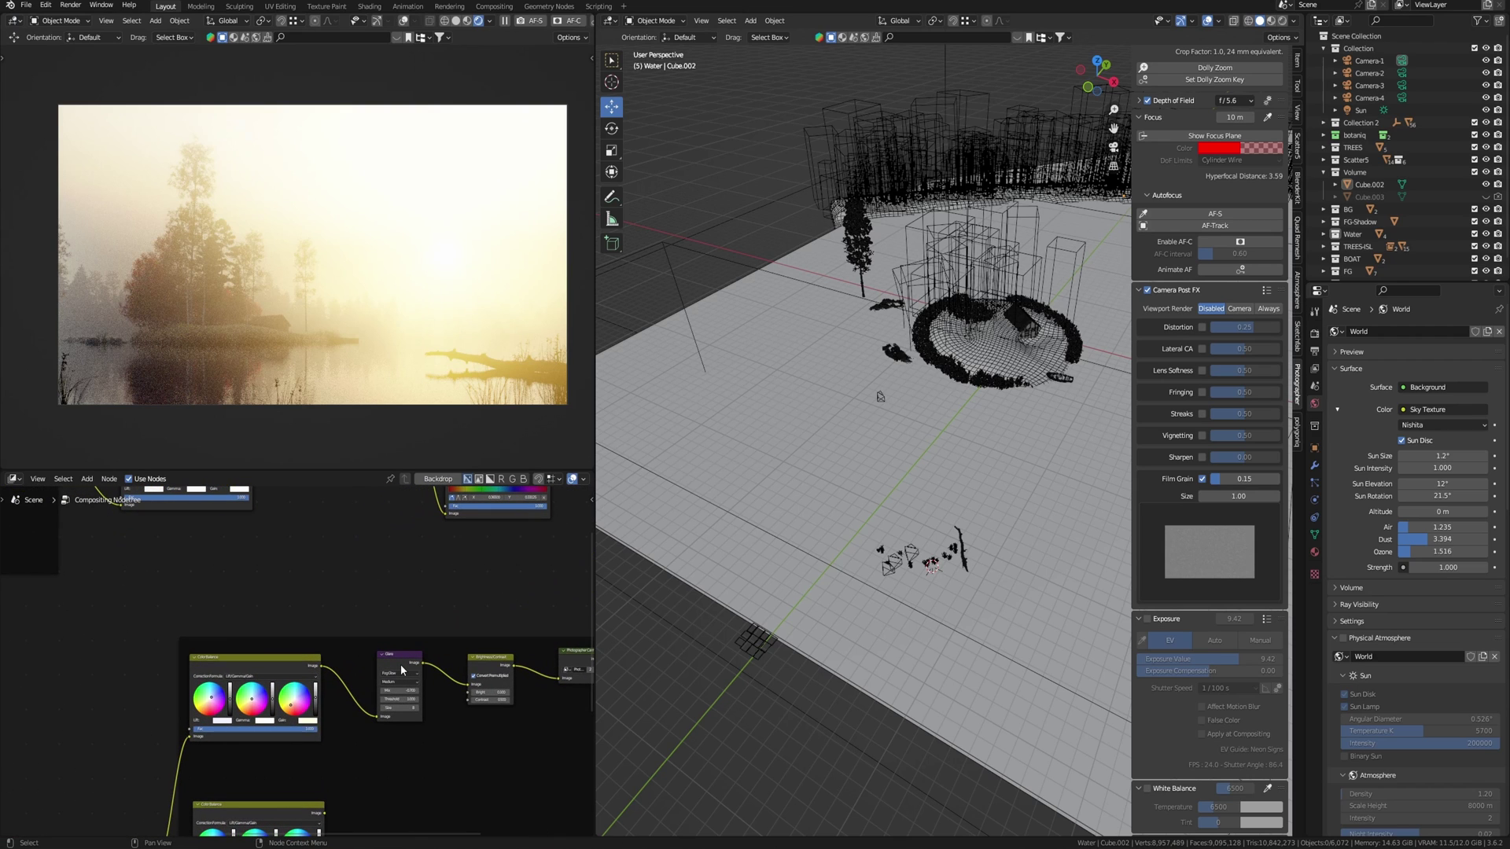
{"action": "left_click", "coordinate": [402, 670]}
{"action": "key", "text": "m"}
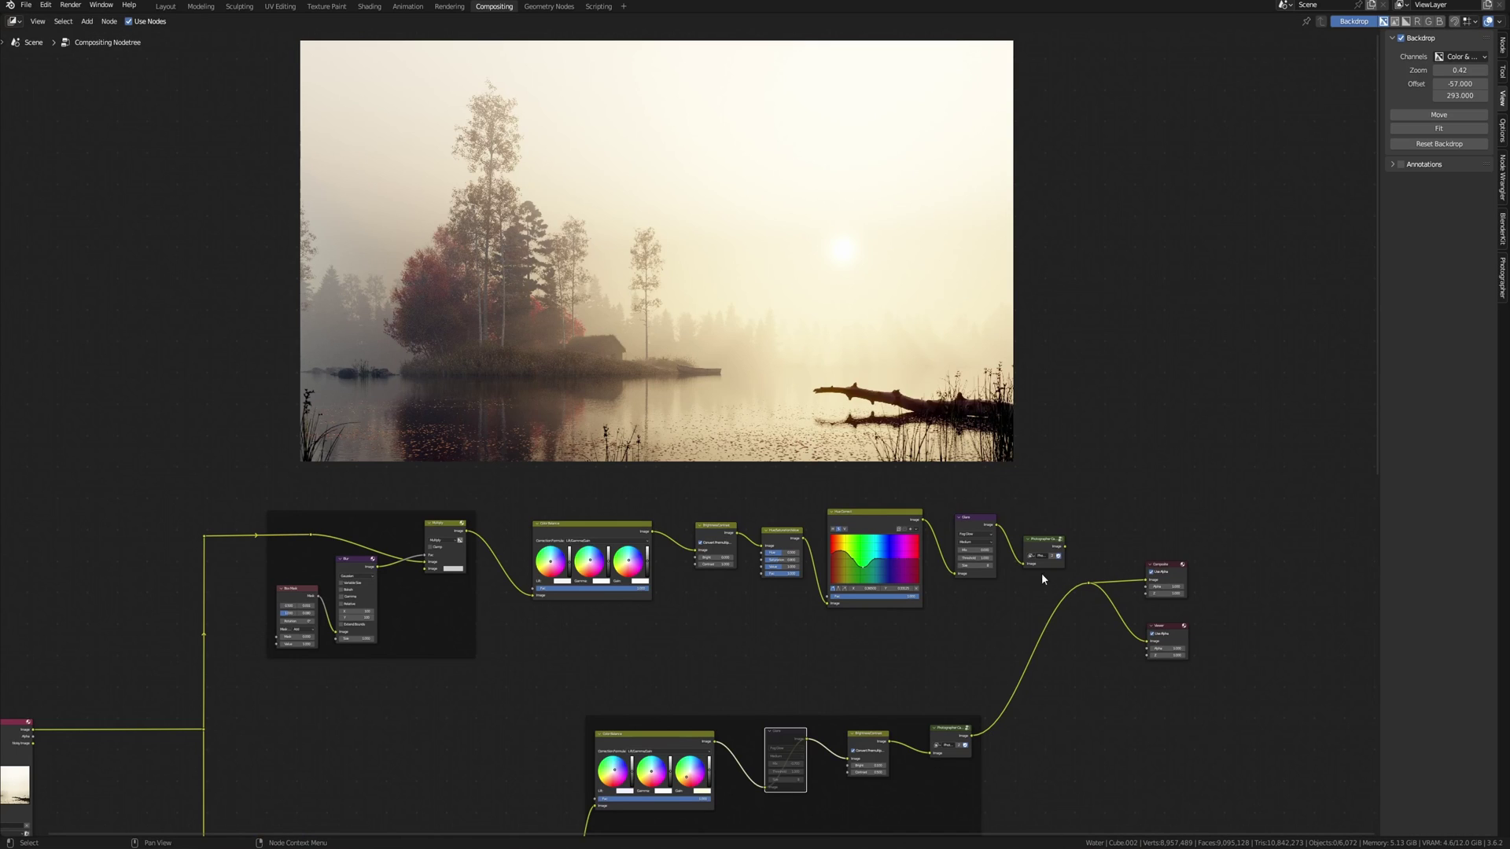
Pan to the Render Layers node and inspect its warning icon.
{"action": "middle_click_drag", "start_coordinate": [694, 763], "coordinate": [761, 639]}
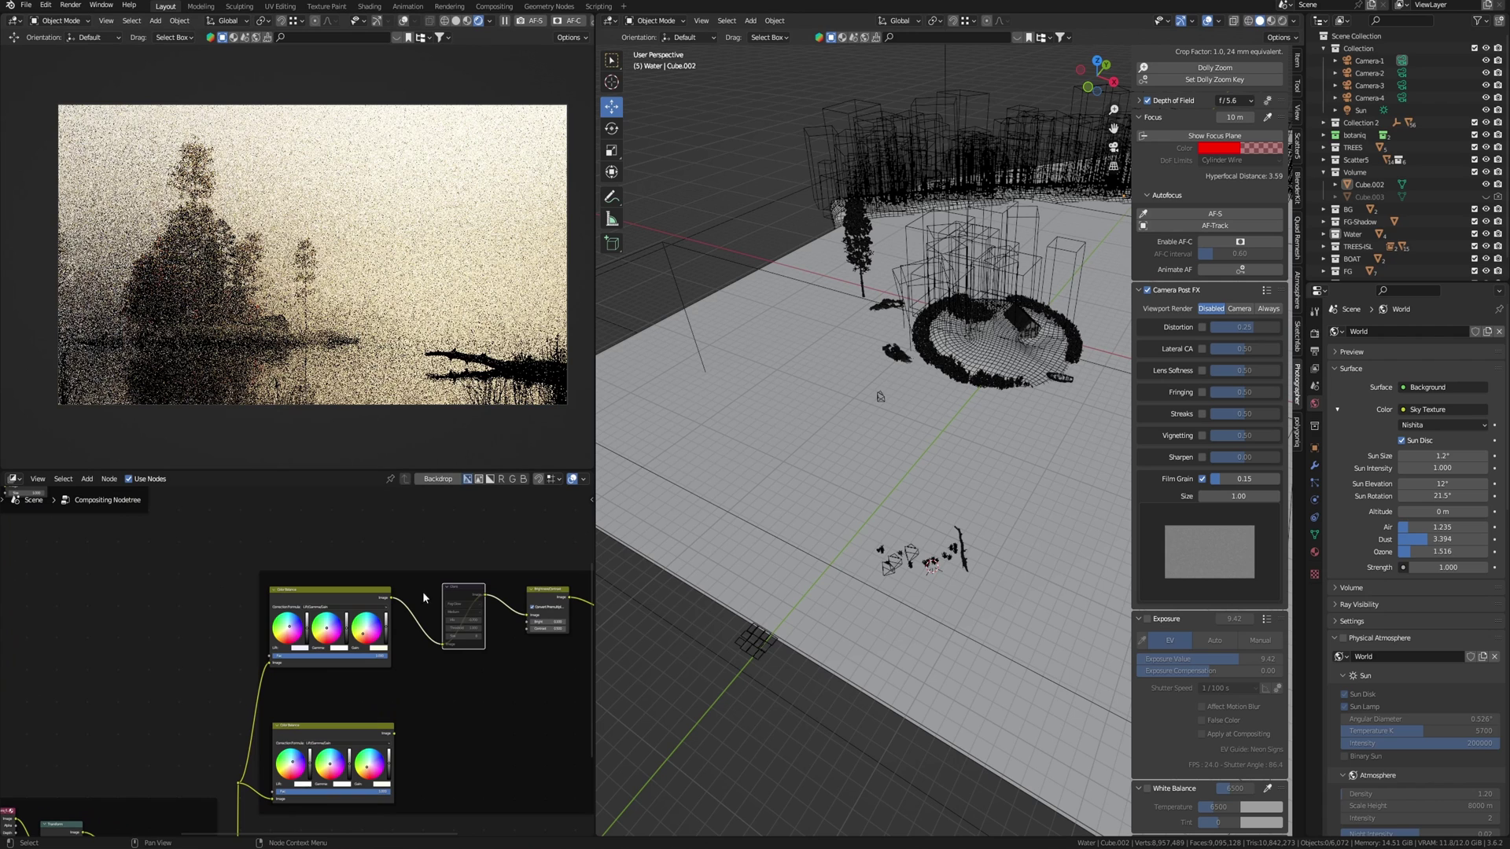
{"action": "middle_click_drag", "start_coordinate": [238, 597], "coordinate": [197, 631]}
{"action": "middle_click_drag", "start_coordinate": [47, 605], "coordinate": [505, 574]}
{"action": "middle_click_drag", "start_coordinate": [210, 573], "coordinate": [340, 630]}
{"action": "scroll", "coordinate": [331, 625], "scroll_direction": "up", "scroll_amount": 5}
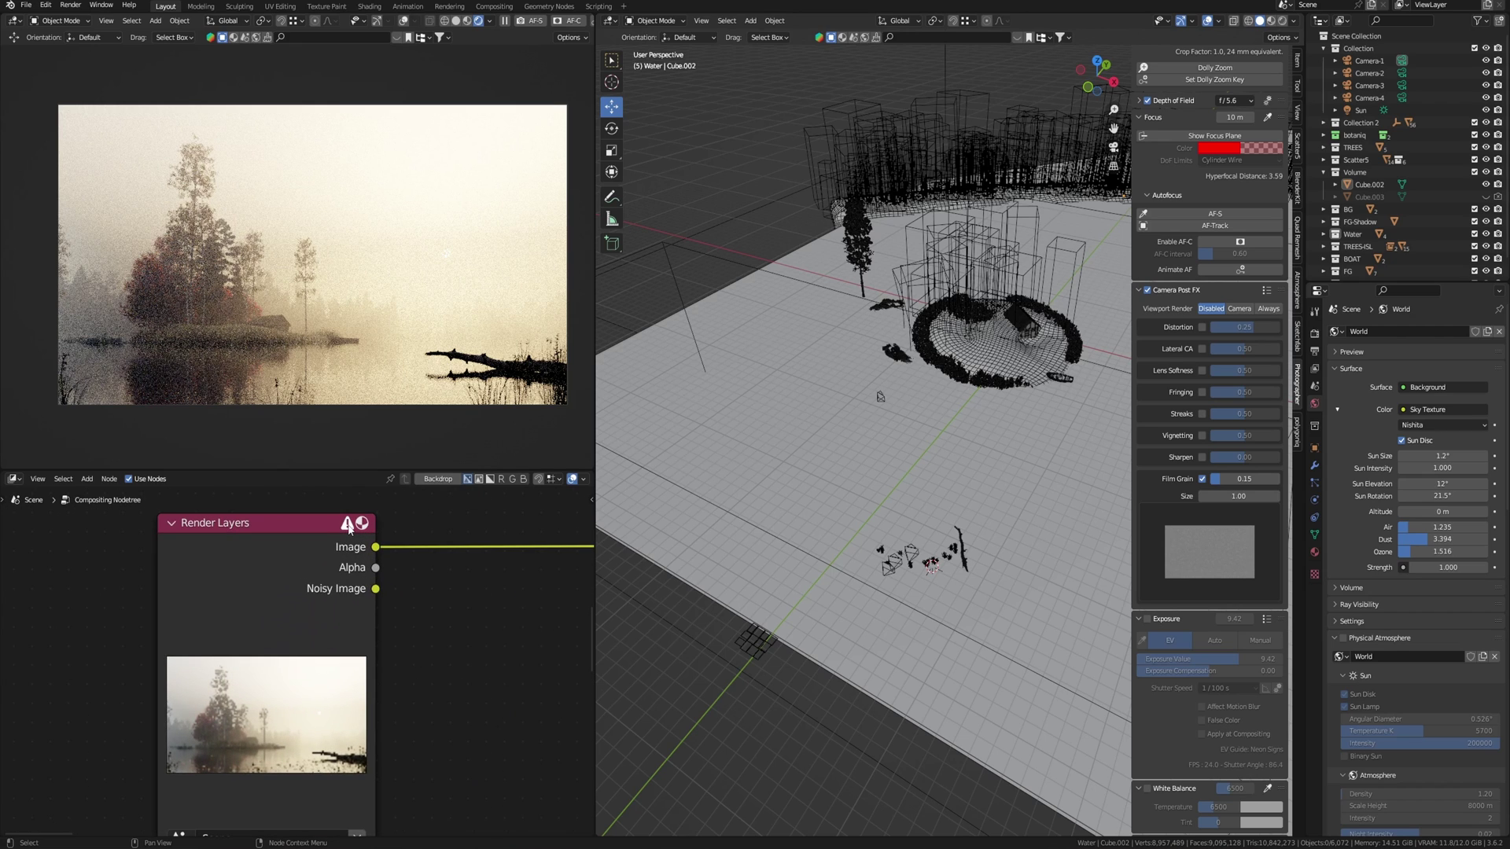
{"action": "mouse_move", "coordinate": [350, 527]}
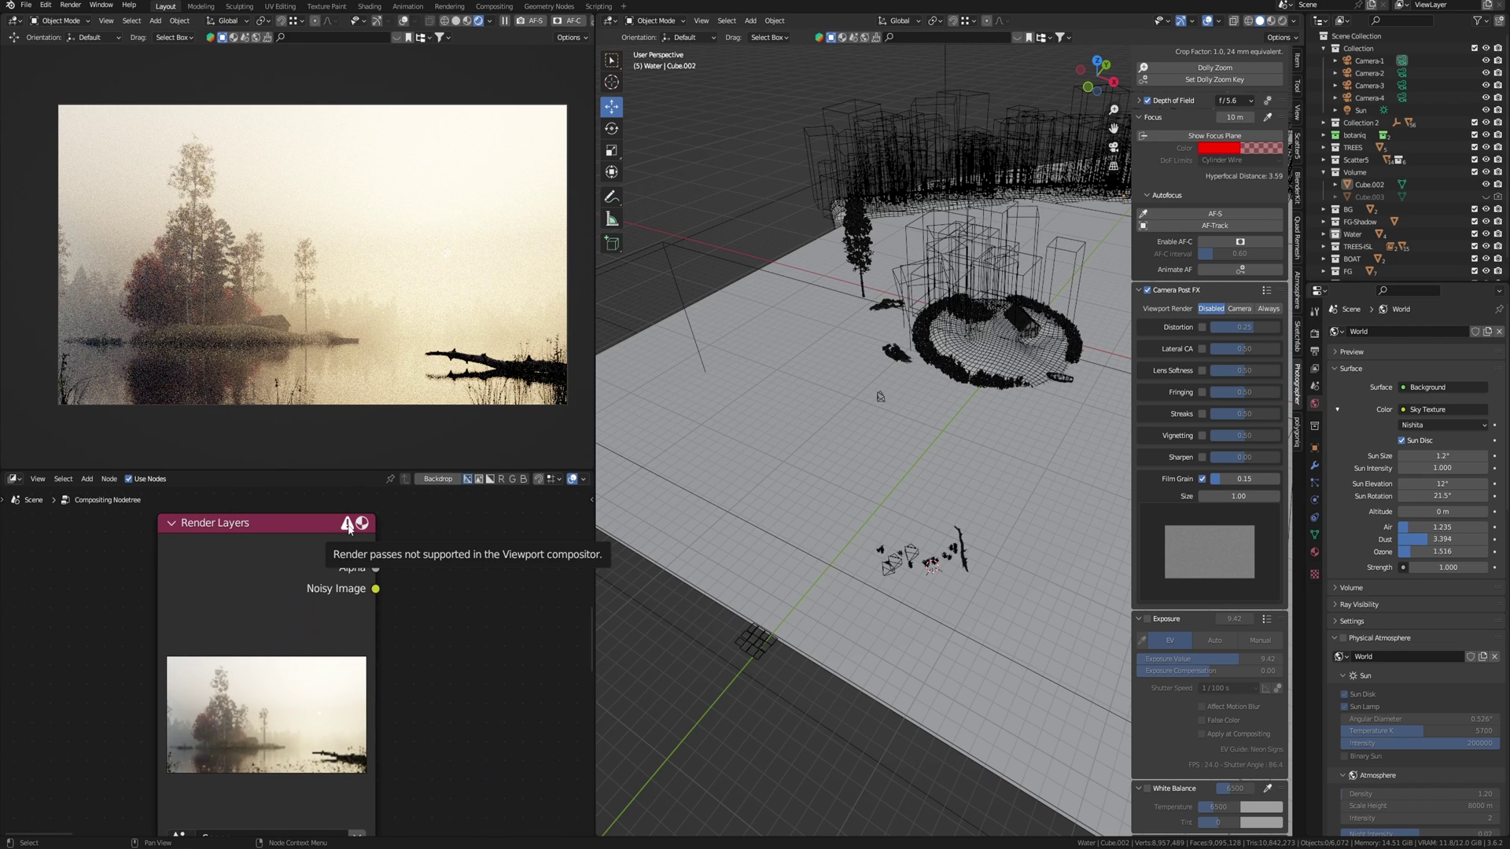
Disconnect a link between compositing nodes.
{"action": "scroll", "coordinate": [460, 621], "scroll_direction": "down", "scroll_amount": 5}
{"action": "middle_click_drag", "start_coordinate": [449, 644], "coordinate": [274, 663]}
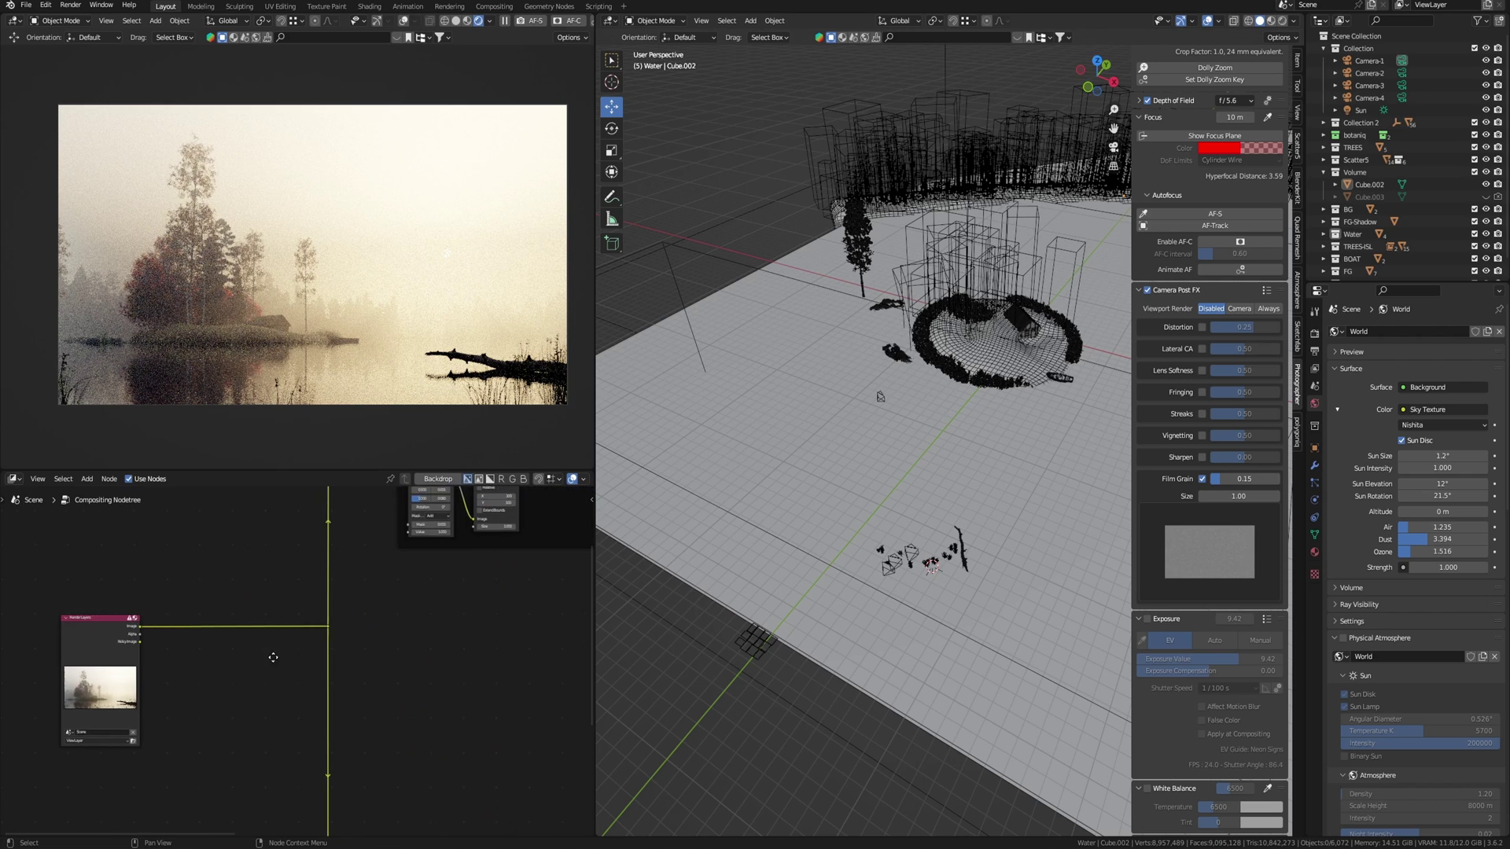
{"action": "scroll", "coordinate": [260, 676], "scroll_direction": "down", "scroll_amount": 3}
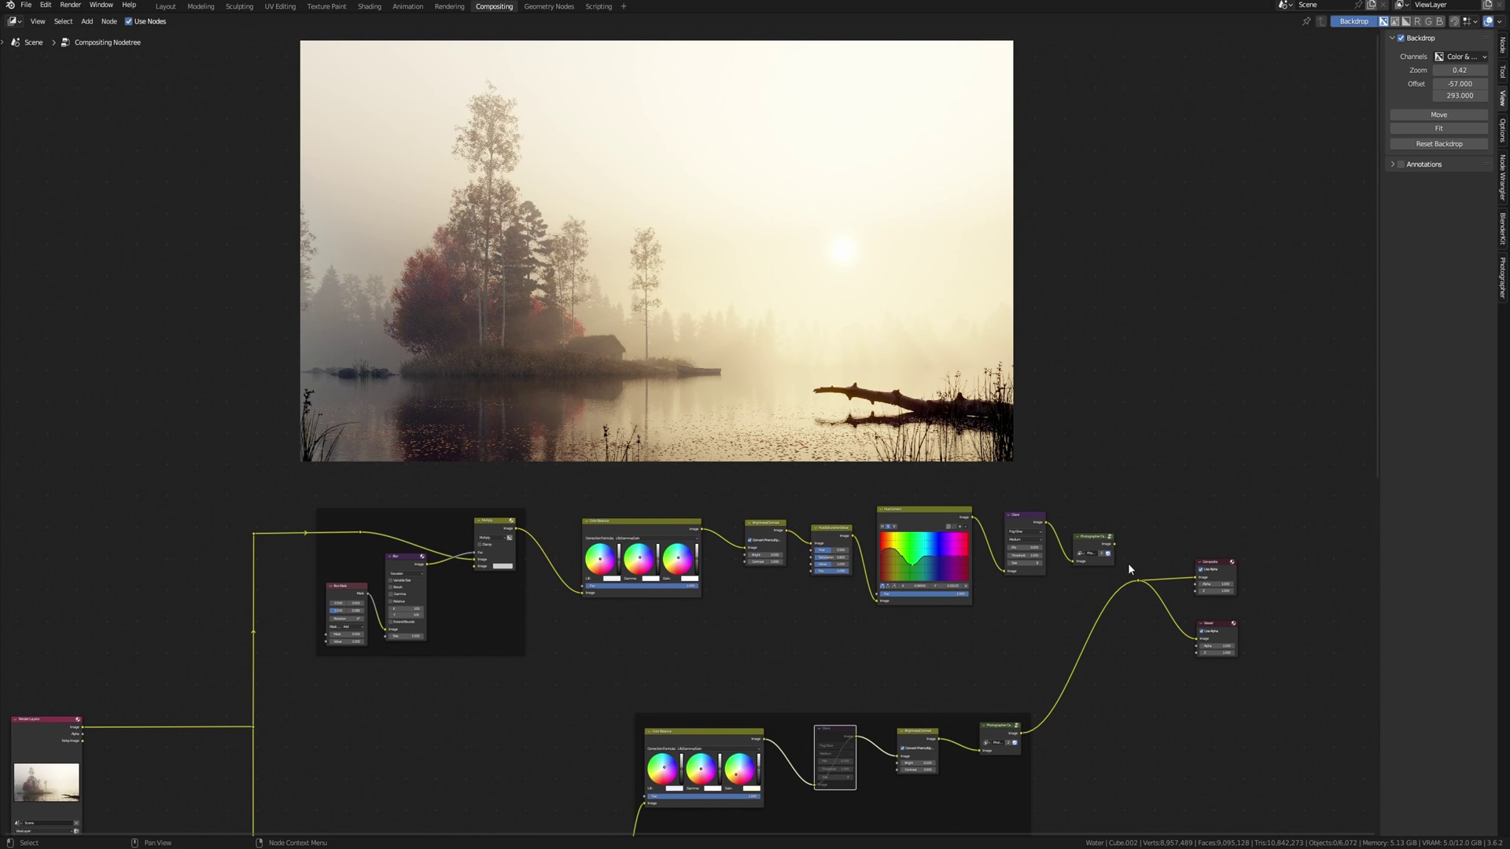
{"action": "left_click_drag", "start_coordinate": [1128, 563], "coordinate": [1134, 581]}
Raise the Multiply node's vignette colour value from 0.183 to about 0.722.
{"action": "scroll", "coordinate": [692, 640], "scroll_direction": "up", "scroll_amount": 3}
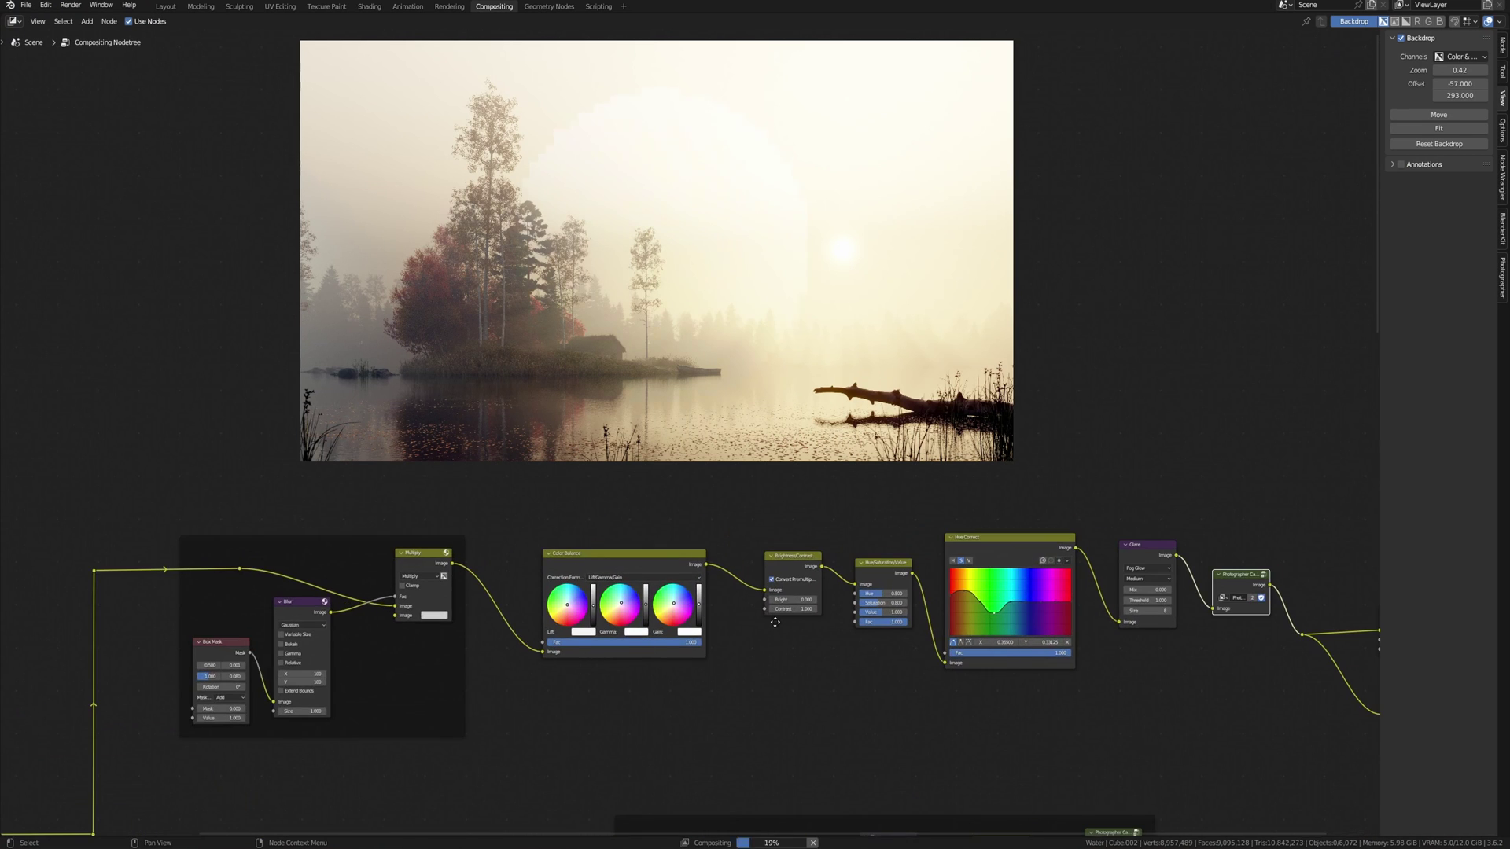
{"action": "scroll", "coordinate": [577, 635], "scroll_direction": "up", "scroll_amount": 4}
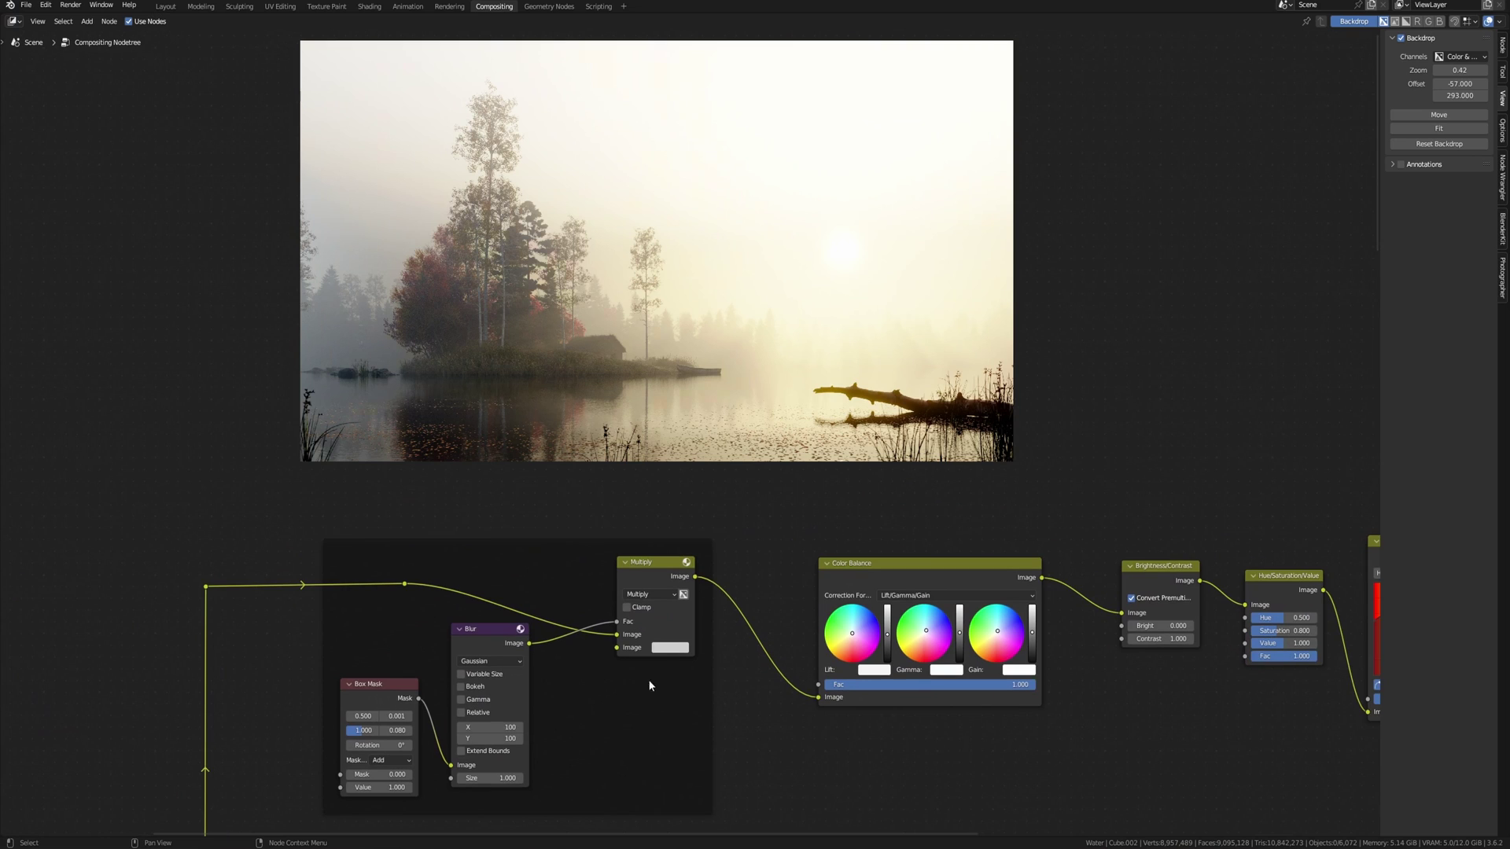
{"action": "left_click", "coordinate": [670, 648]}
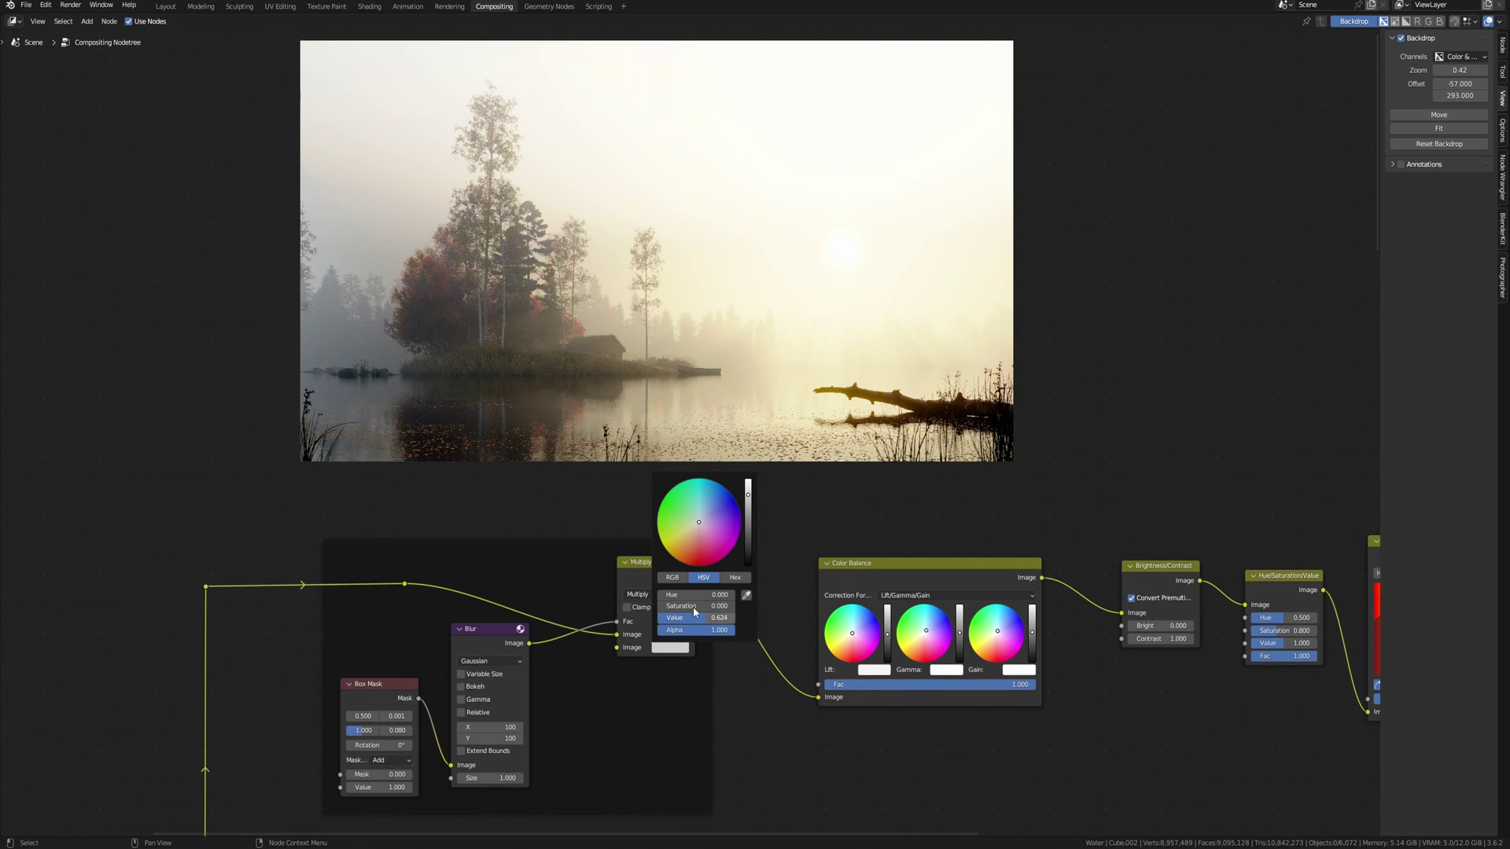
{"action": "left_click", "coordinate": [749, 526]}
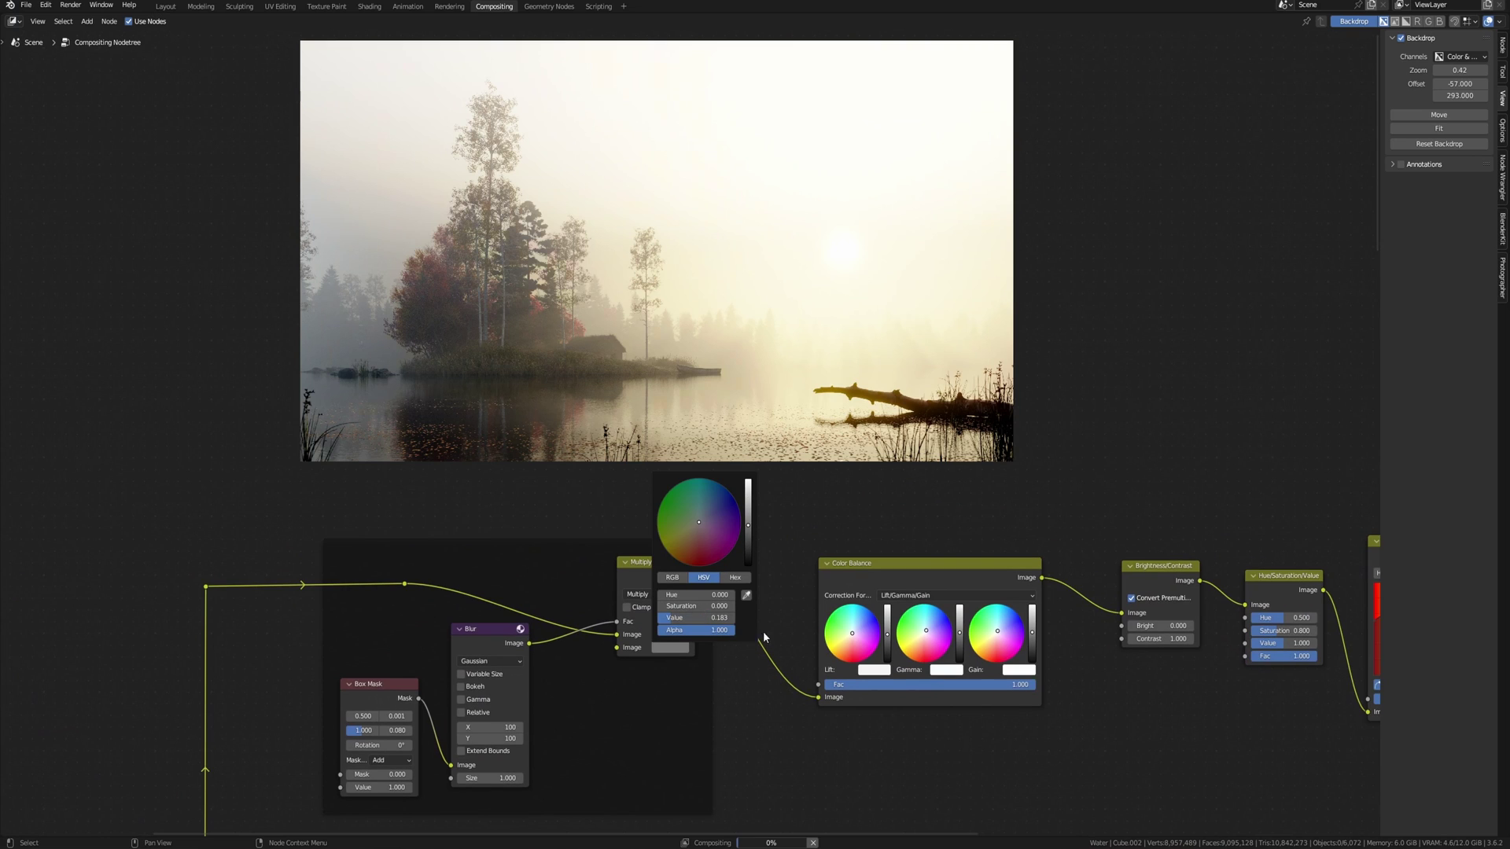
{"action": "left_click", "coordinate": [670, 648]}
{"action": "left_click_drag", "start_coordinate": [748, 513], "coordinate": [750, 501]}
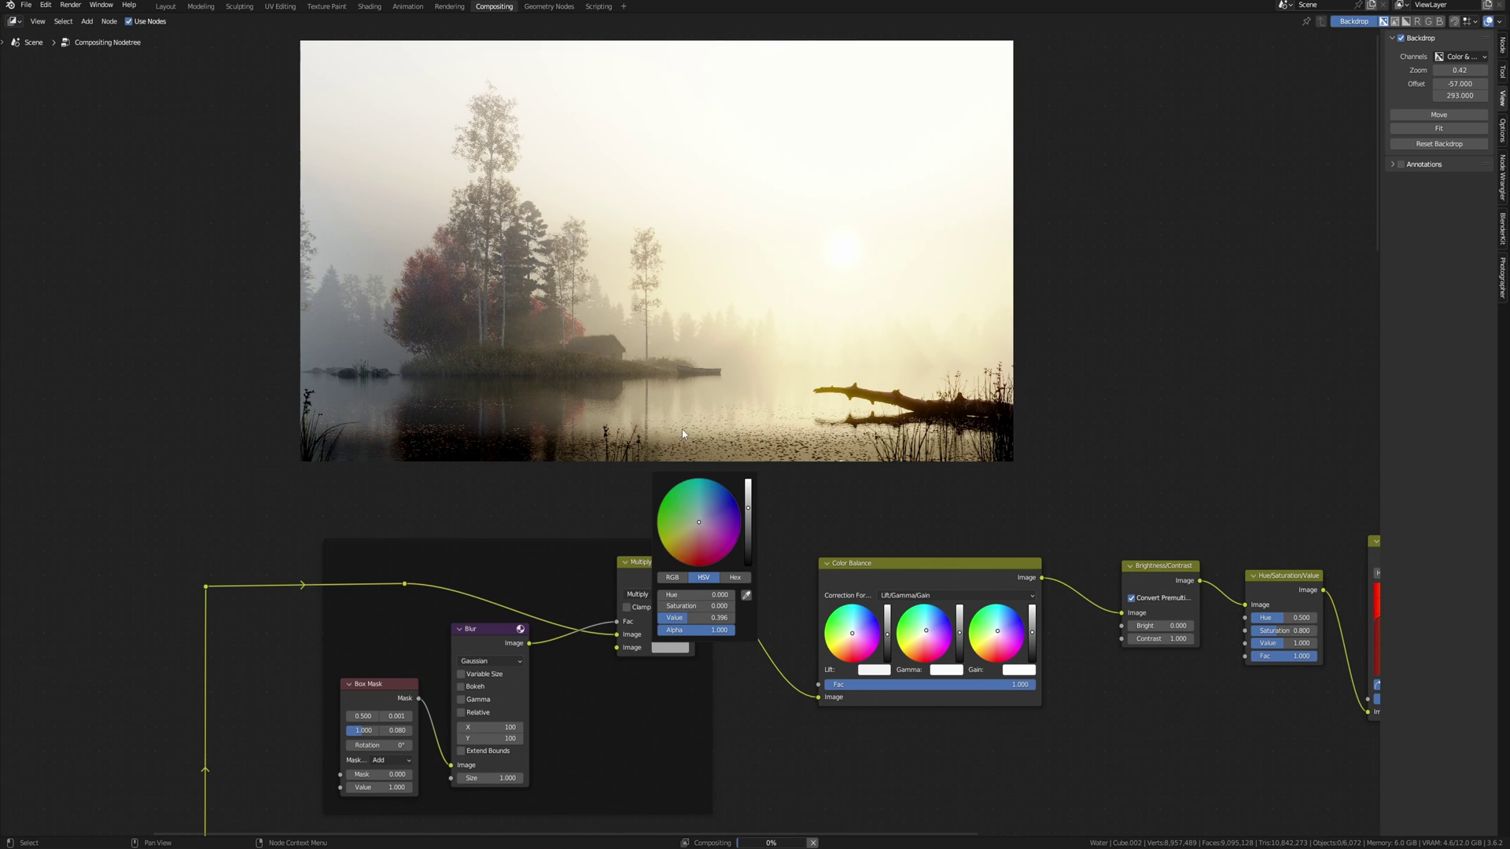
{"action": "left_click", "coordinate": [677, 648]}
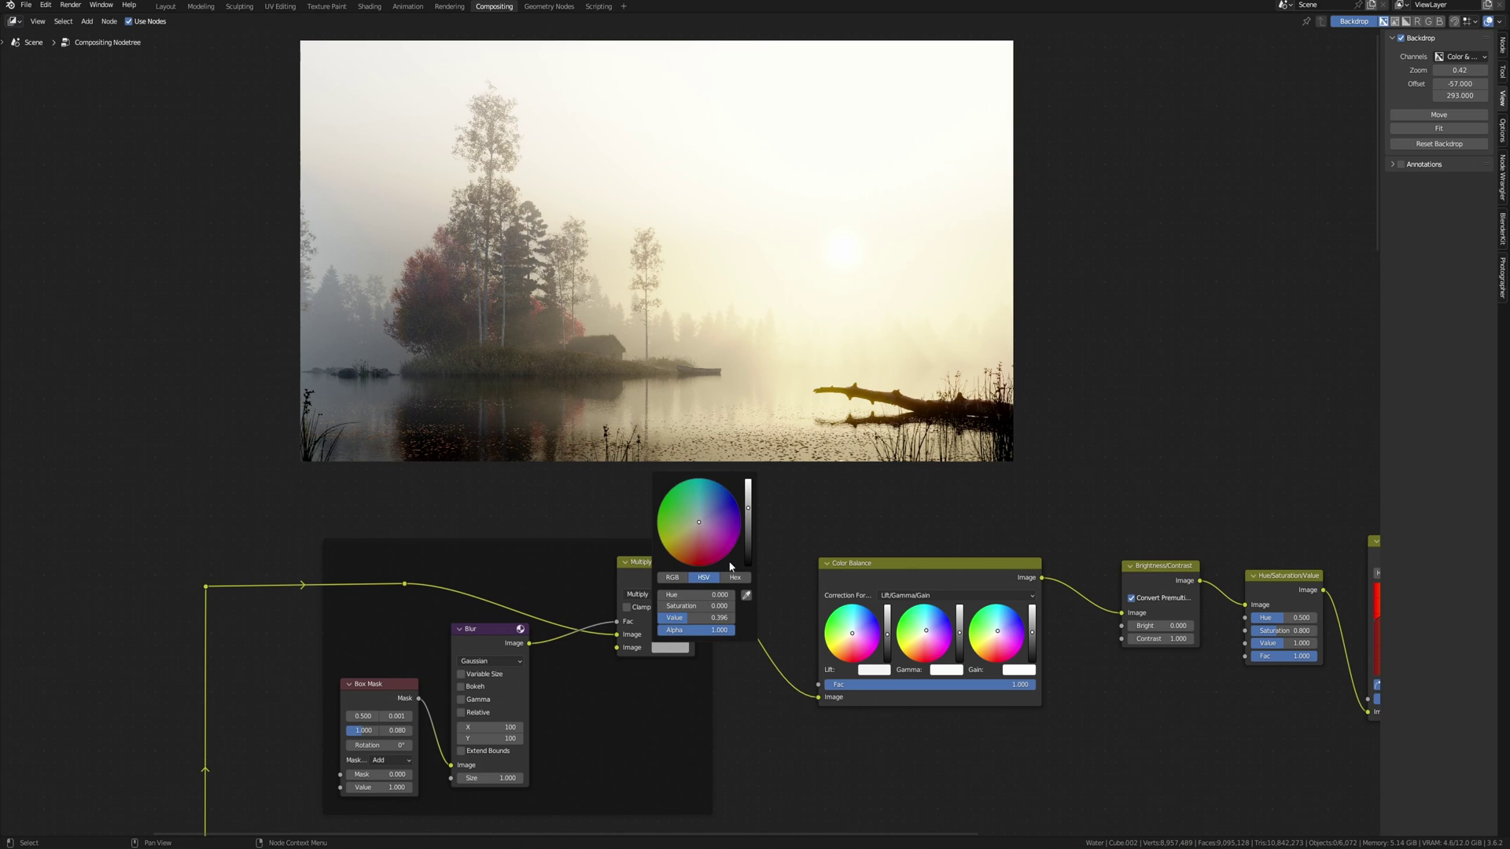
{"action": "left_click_drag", "start_coordinate": [749, 494], "coordinate": [748, 483]}
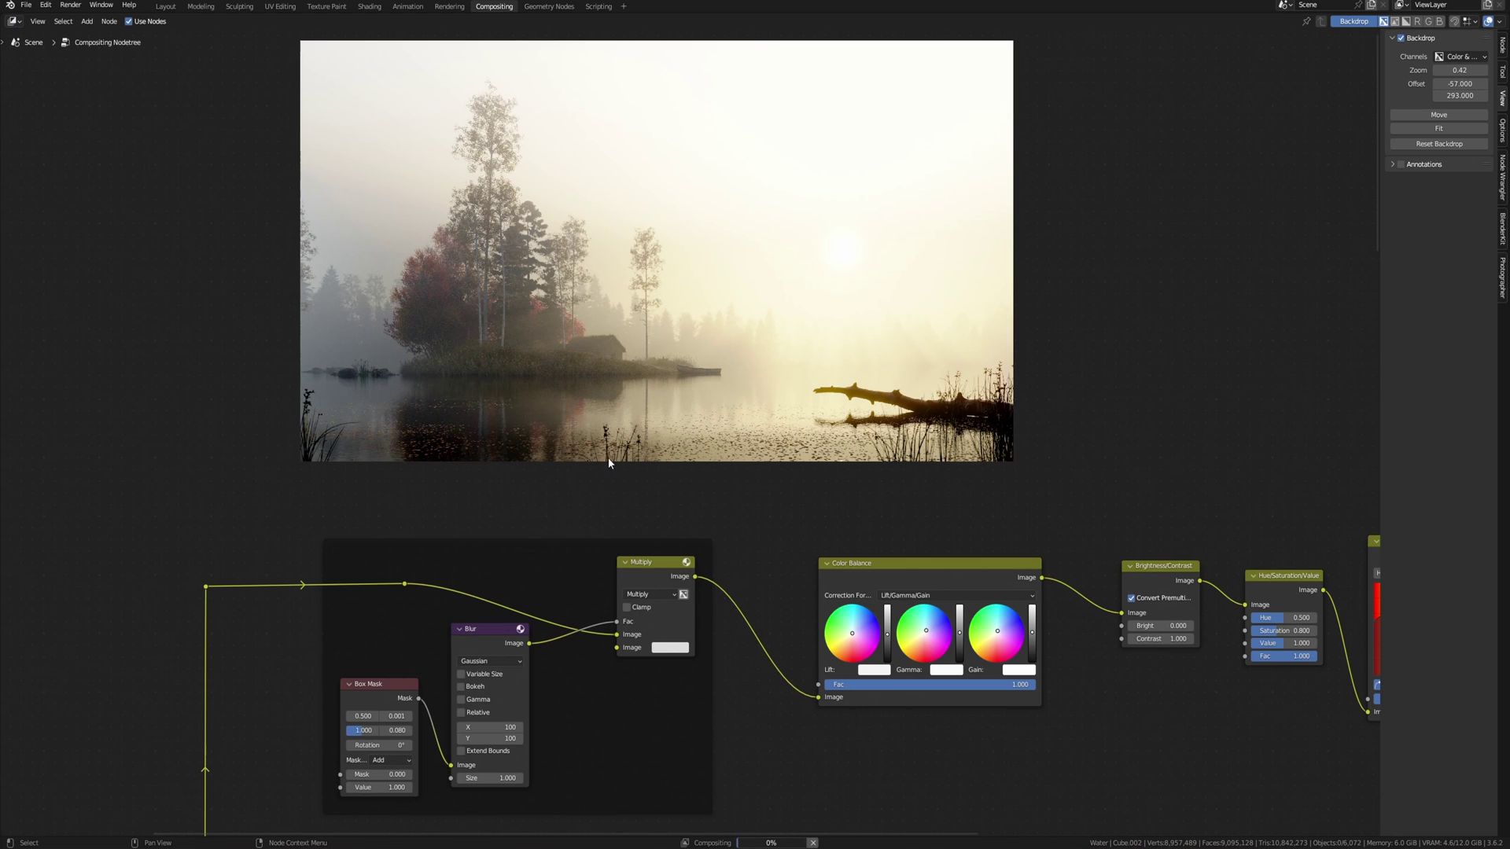
{"action": "left_click", "coordinate": [678, 648]}
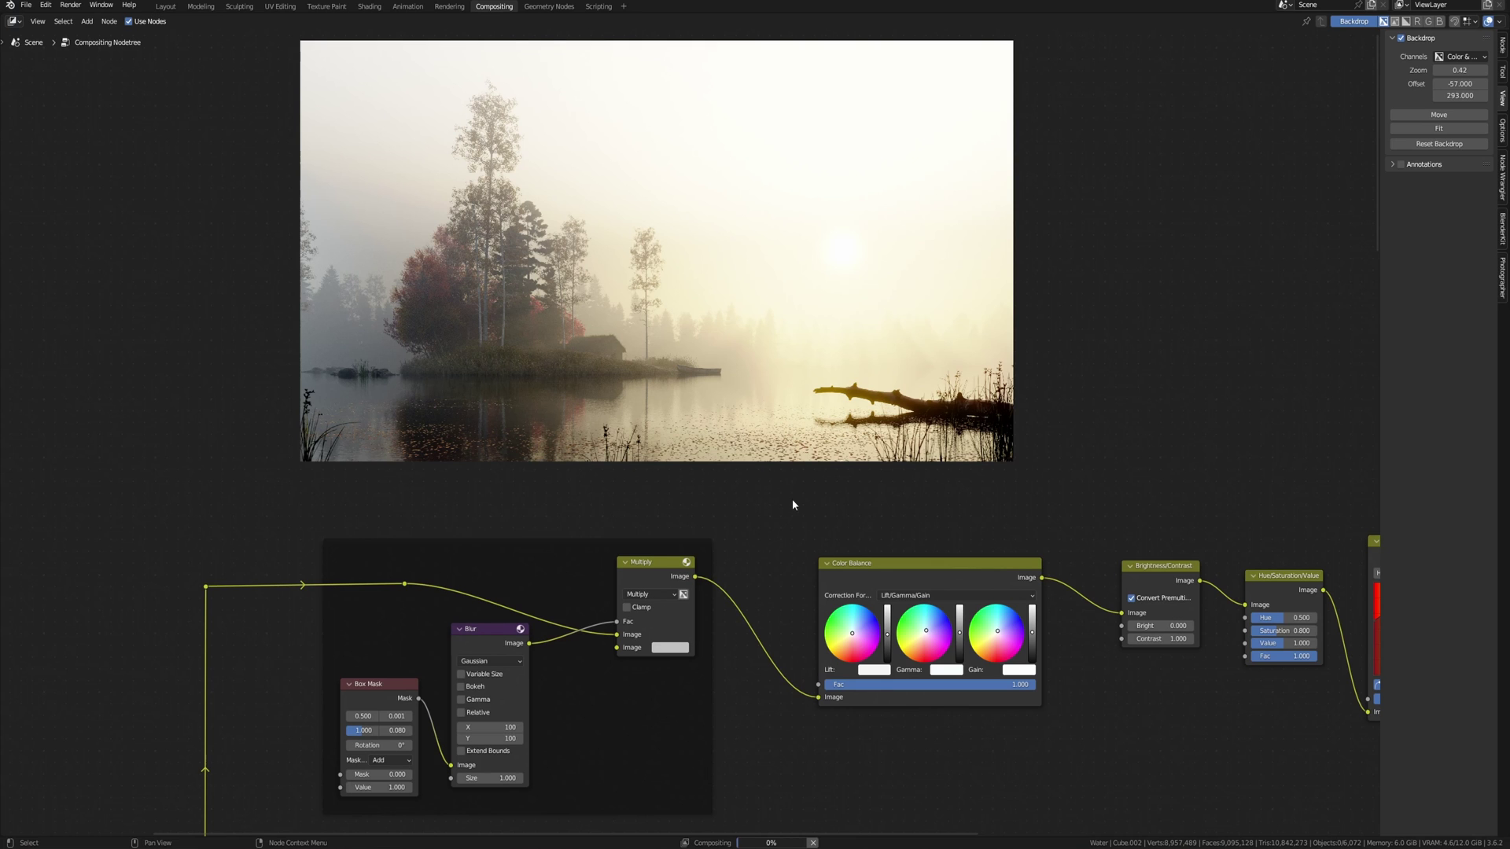
{"action": "middle_click_drag", "start_coordinate": [788, 516], "coordinate": [644, 554]}
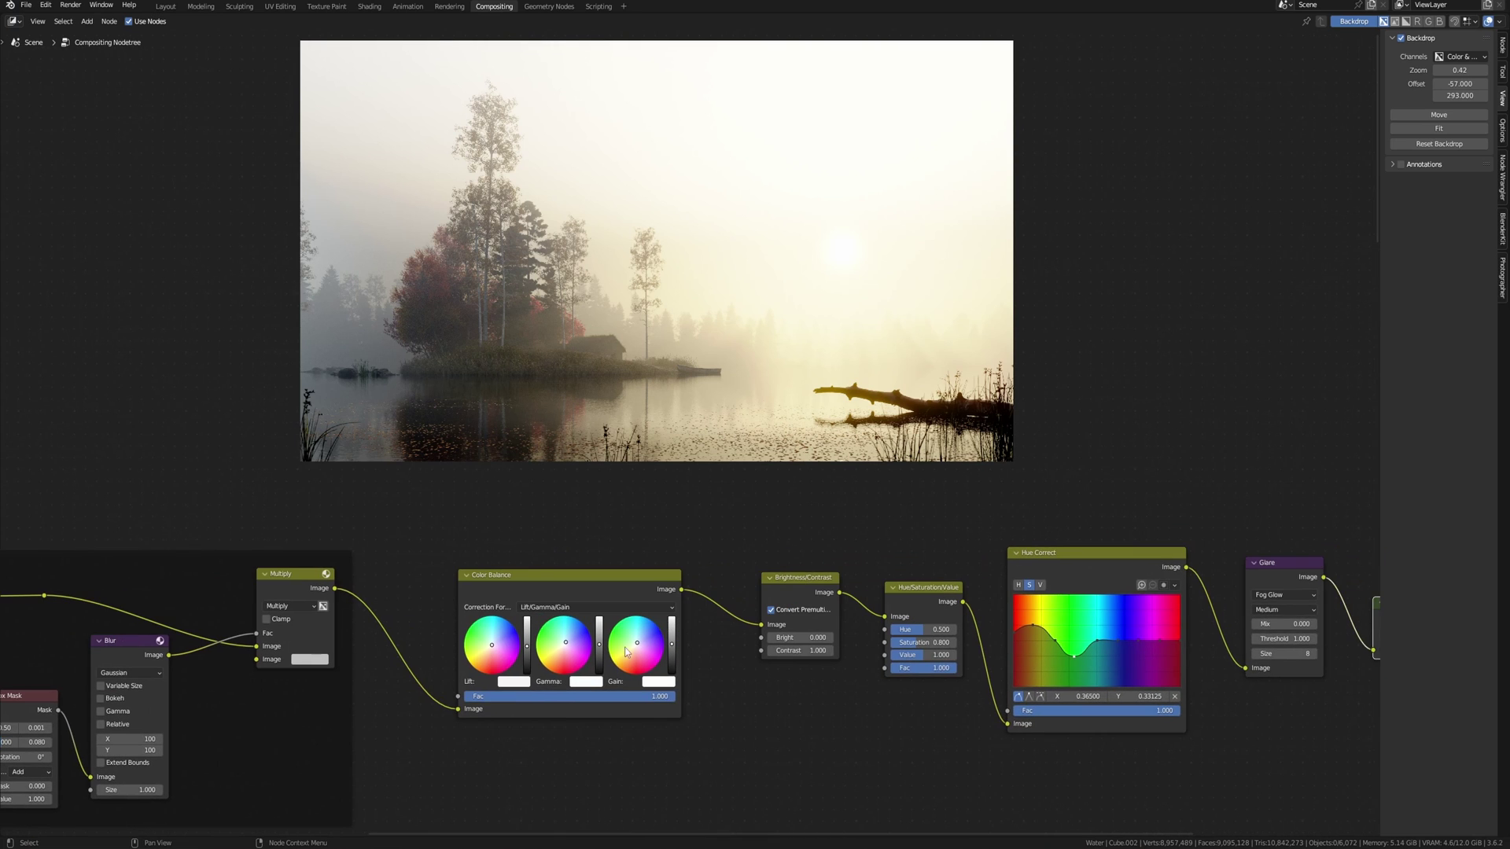
{"action": "middle_click_drag", "start_coordinate": [975, 643], "coordinate": [838, 648]}
{"action": "middle_click_drag", "start_coordinate": [1002, 666], "coordinate": [927, 683]}
{"action": "scroll", "coordinate": [898, 668], "scroll_direction": "down", "scroll_amount": 1}
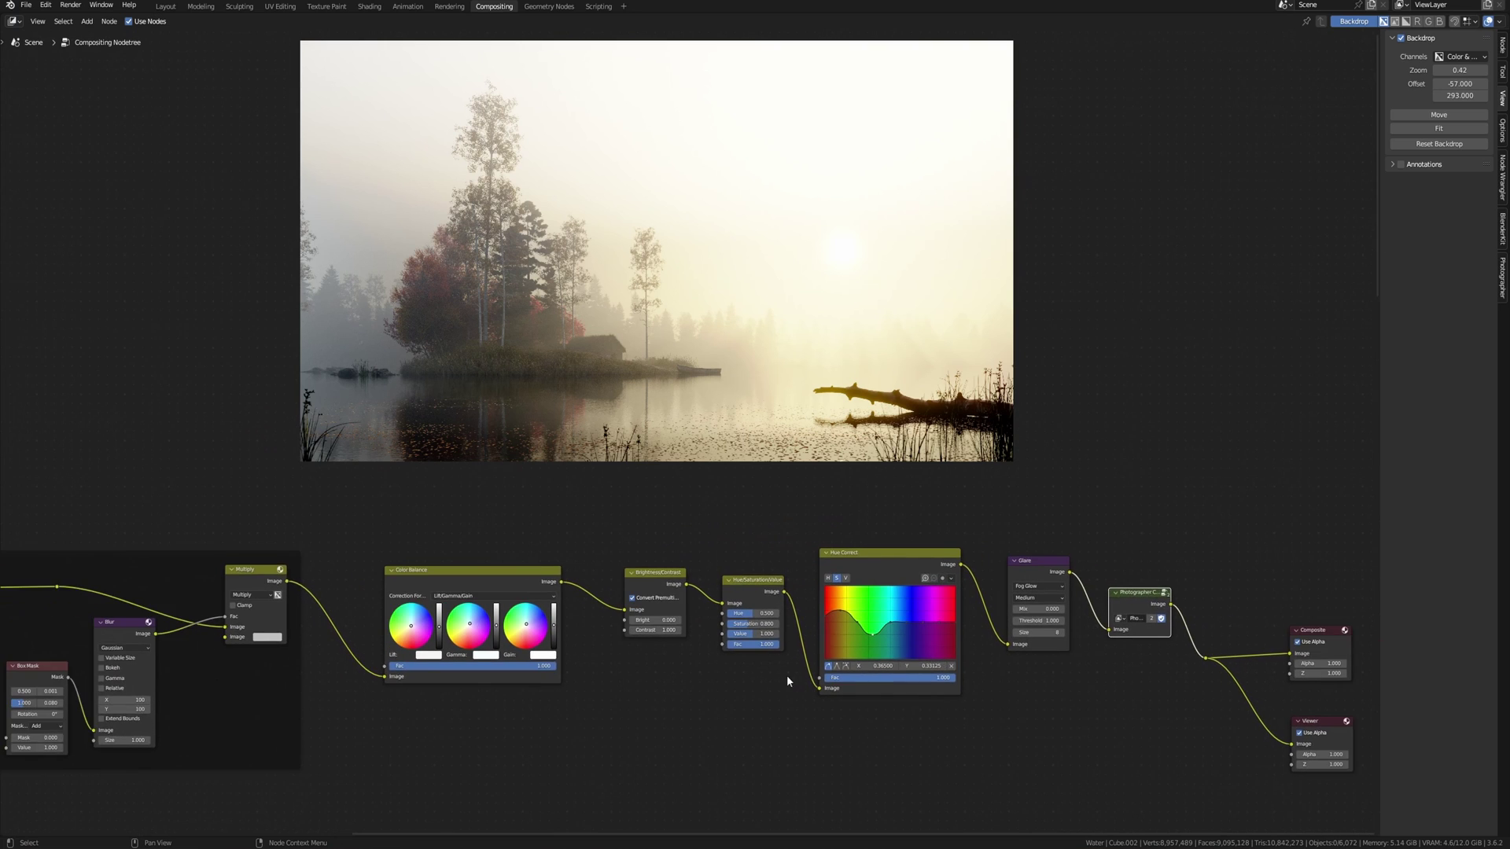
{"action": "scroll", "coordinate": [797, 667], "scroll_direction": "down", "scroll_amount": 1}
{"action": "middle_click_drag", "start_coordinate": [772, 621], "coordinate": [820, 634]}
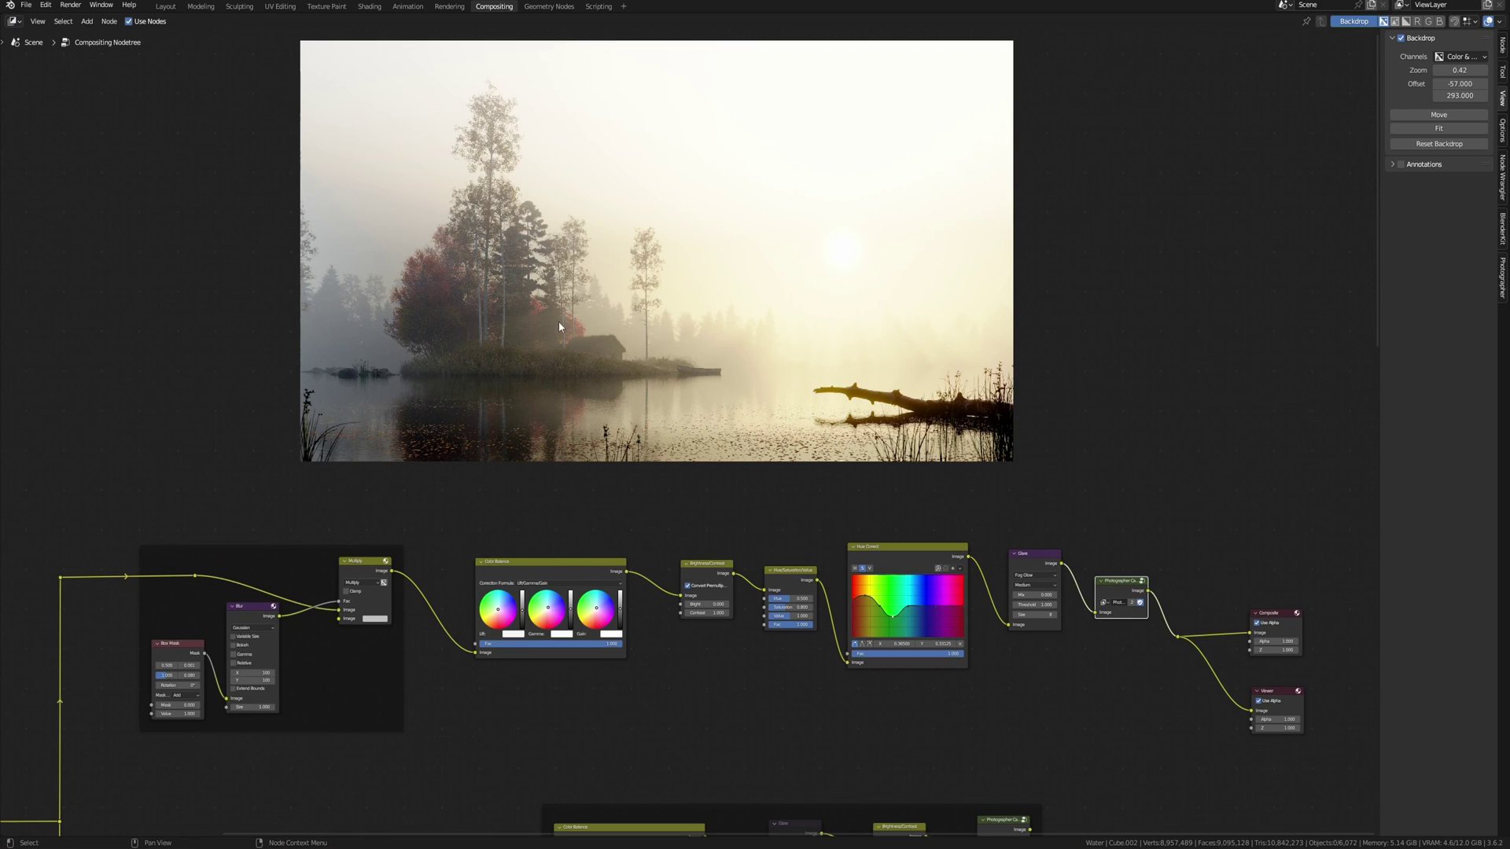
Check the outliner filter options and view layer list, then return to Compositing.
{"action": "left_click", "coordinate": [166, 7]}
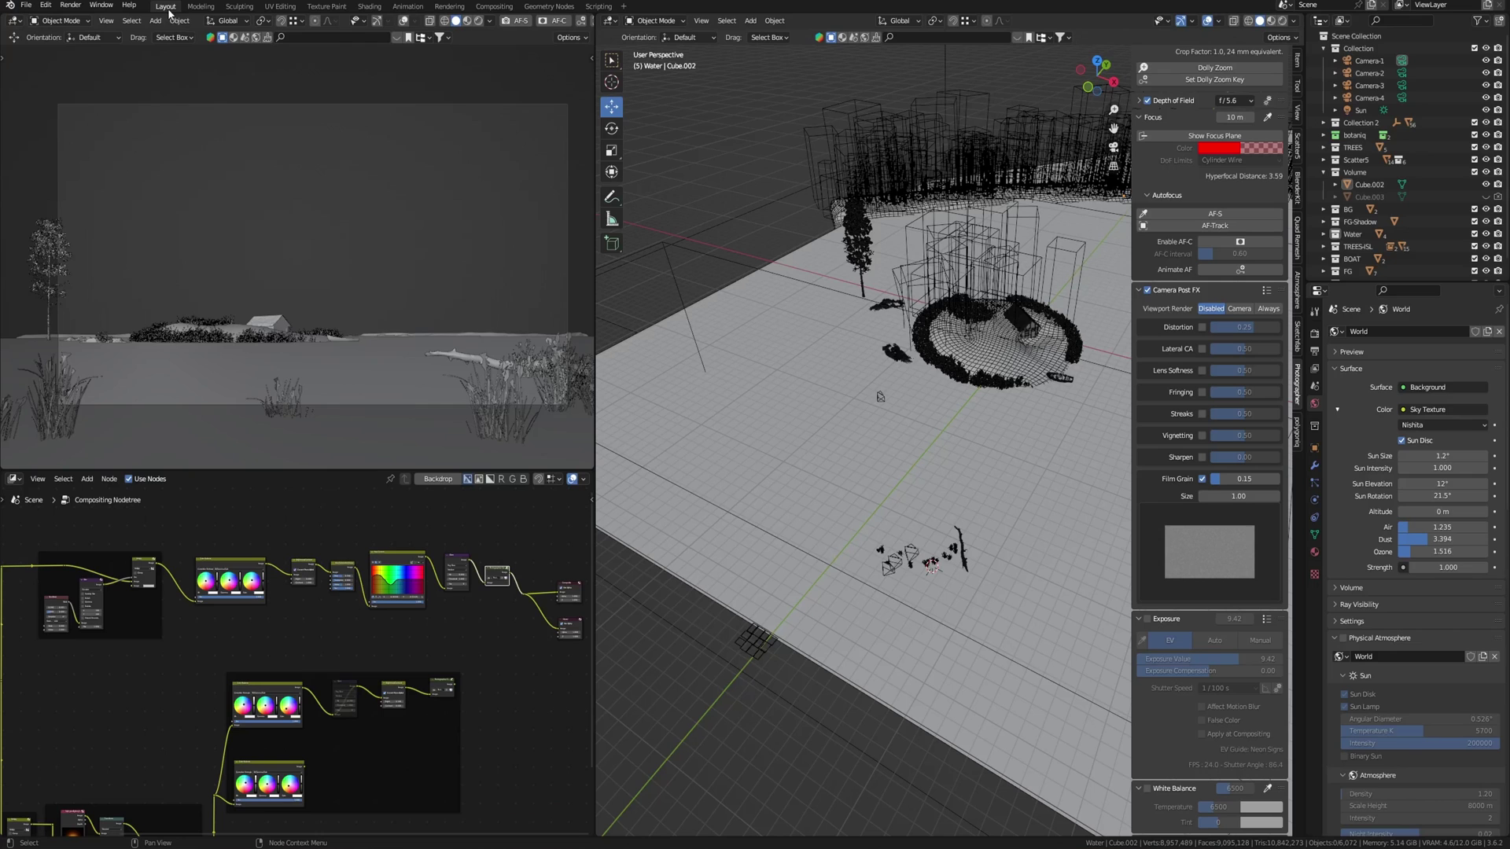
{"action": "left_click", "coordinate": [1487, 22]}
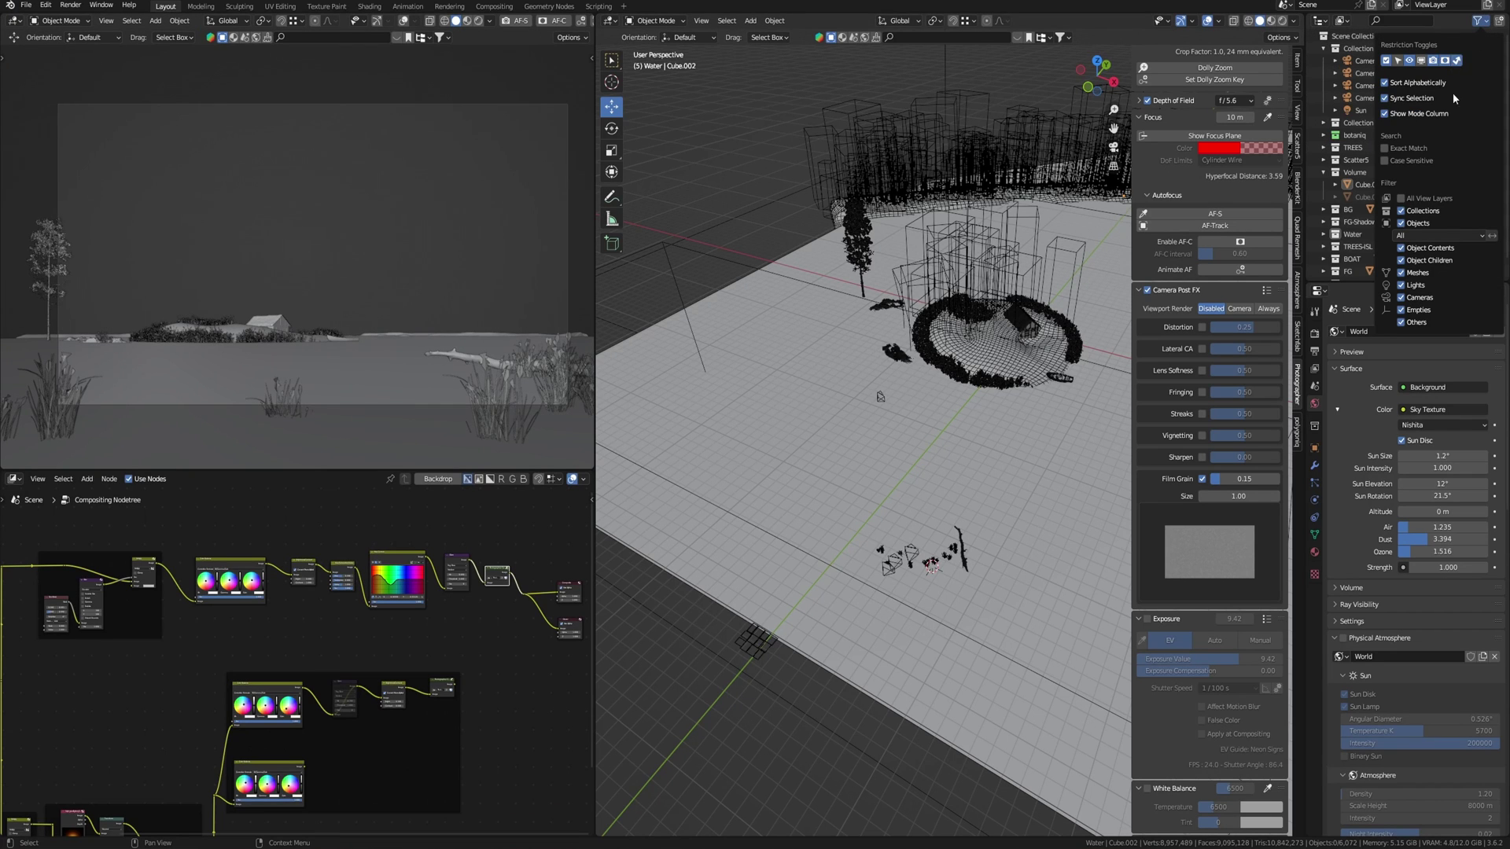
{"action": "left_click", "coordinate": [1400, 5]}
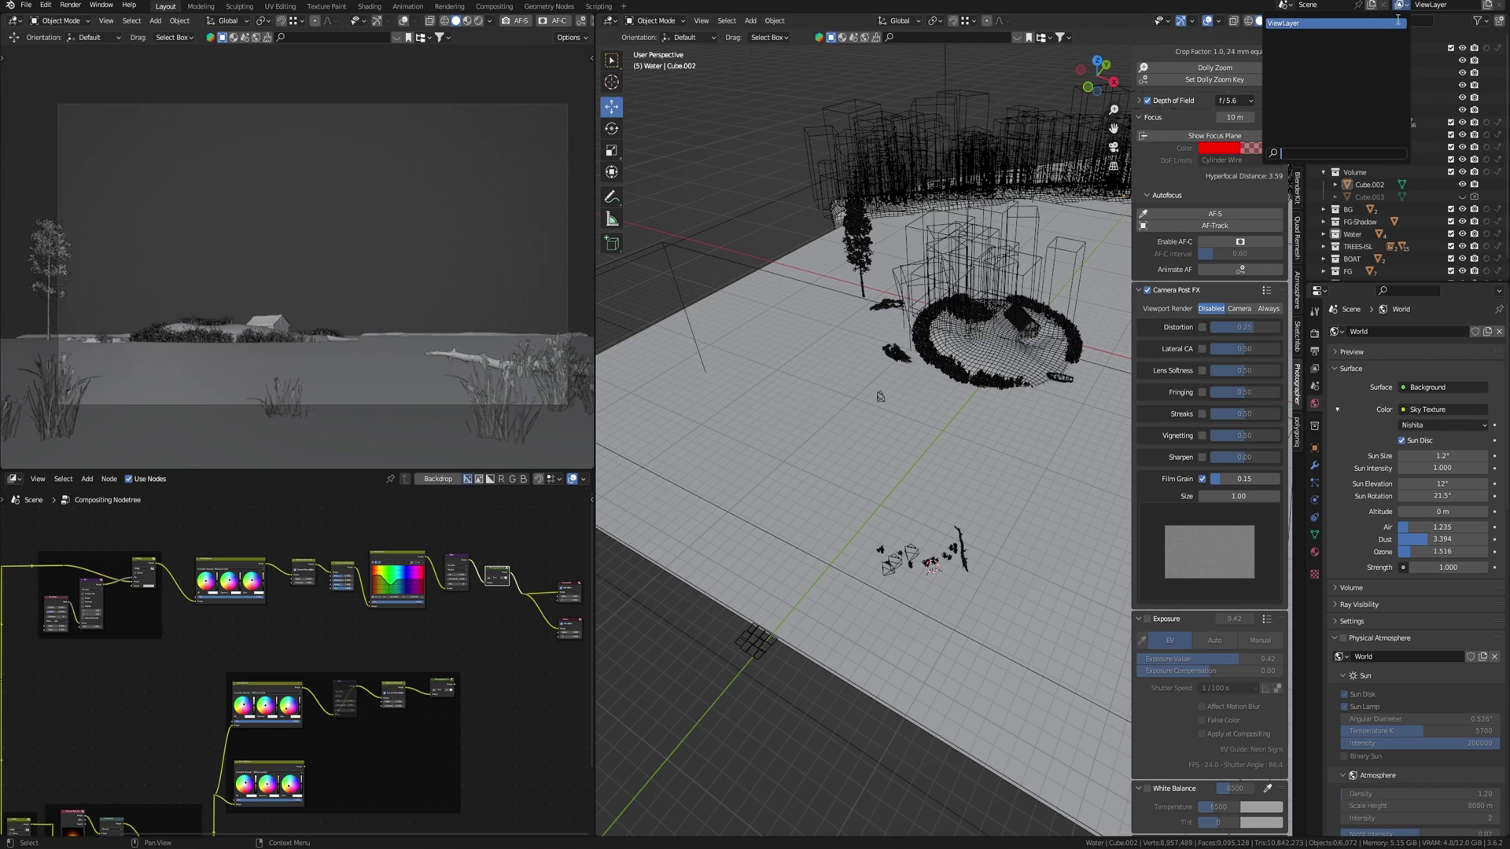
{"action": "left_click", "coordinate": [494, 6]}
{"action": "scroll", "coordinate": [928, 515], "scroll_direction": "up", "scroll_amount": 2, "text": "shift"}
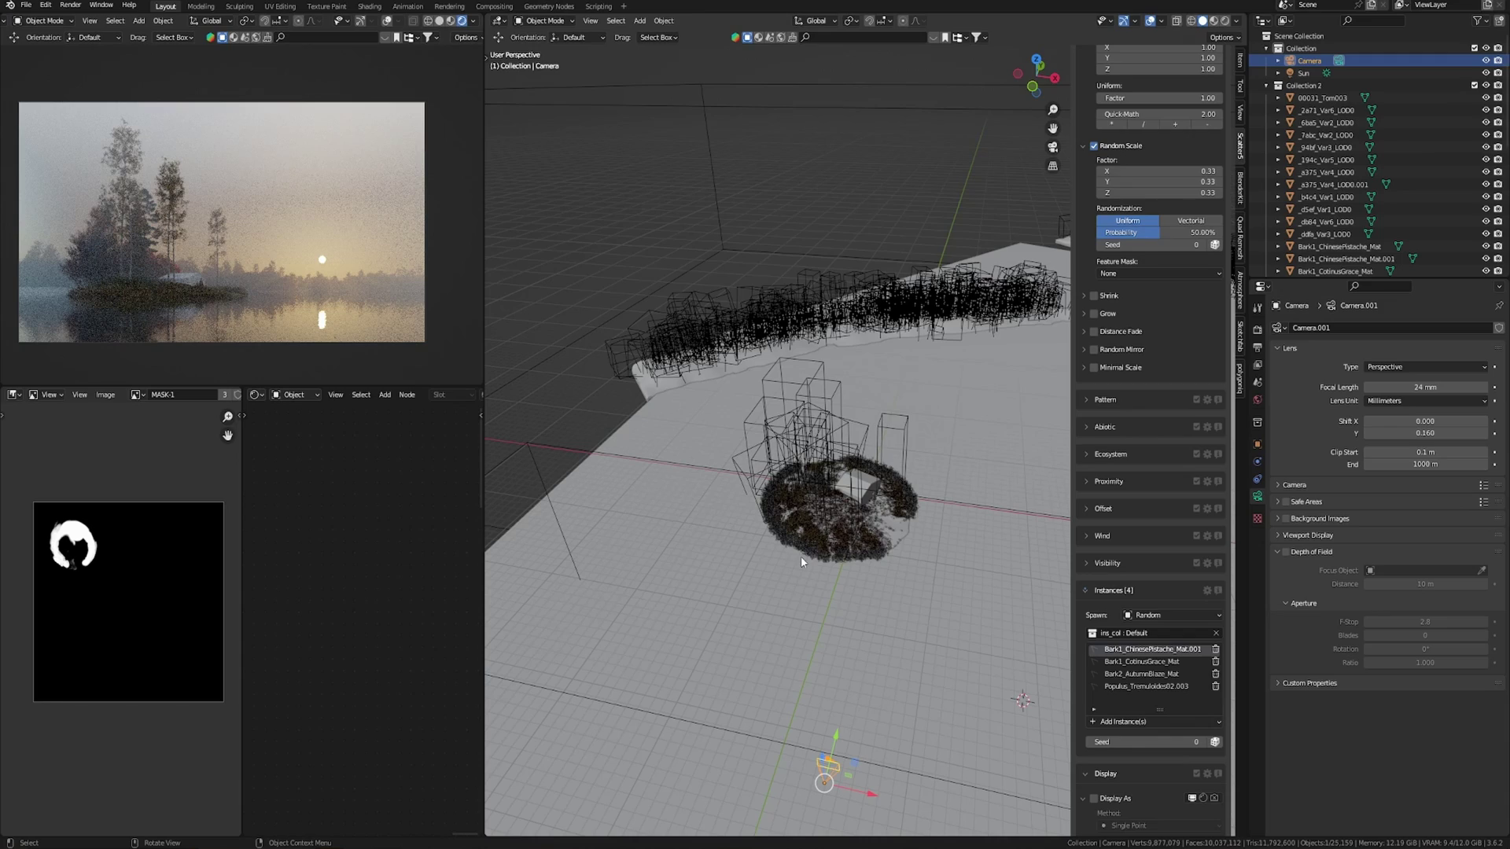
Select fog cube Cube.002 in camera view, nudge it vertically and scale its height along Z.
{"action": "middle_click_drag", "start_coordinate": [800, 555], "coordinate": [887, 381]}
{"action": "left_click", "coordinate": [794, 317]}
{"action": "key", "text": "KP_0"}
{"action": "left_click_drag", "start_coordinate": [900, 344], "coordinate": [901, 315]}
{"action": "key", "text": "s"}
{"action": "key", "text": "z"}
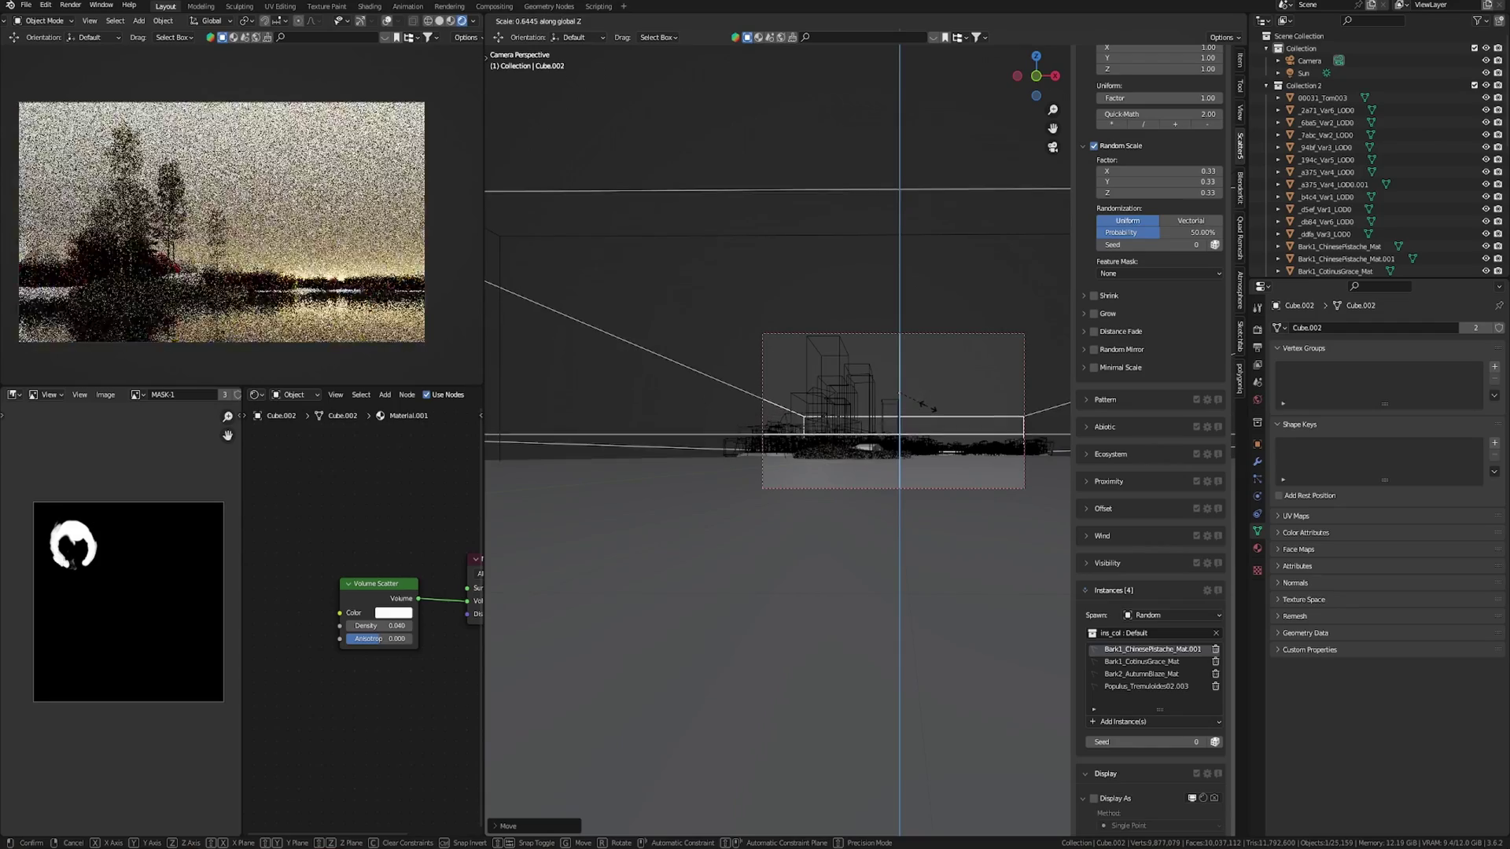
{"action": "left_click", "coordinate": [929, 411]}
Lower Cube.002 along Z to cover the lake, then switch to Top Orthographic view.
{"action": "key", "text": "g"}
{"action": "key", "text": "z"}
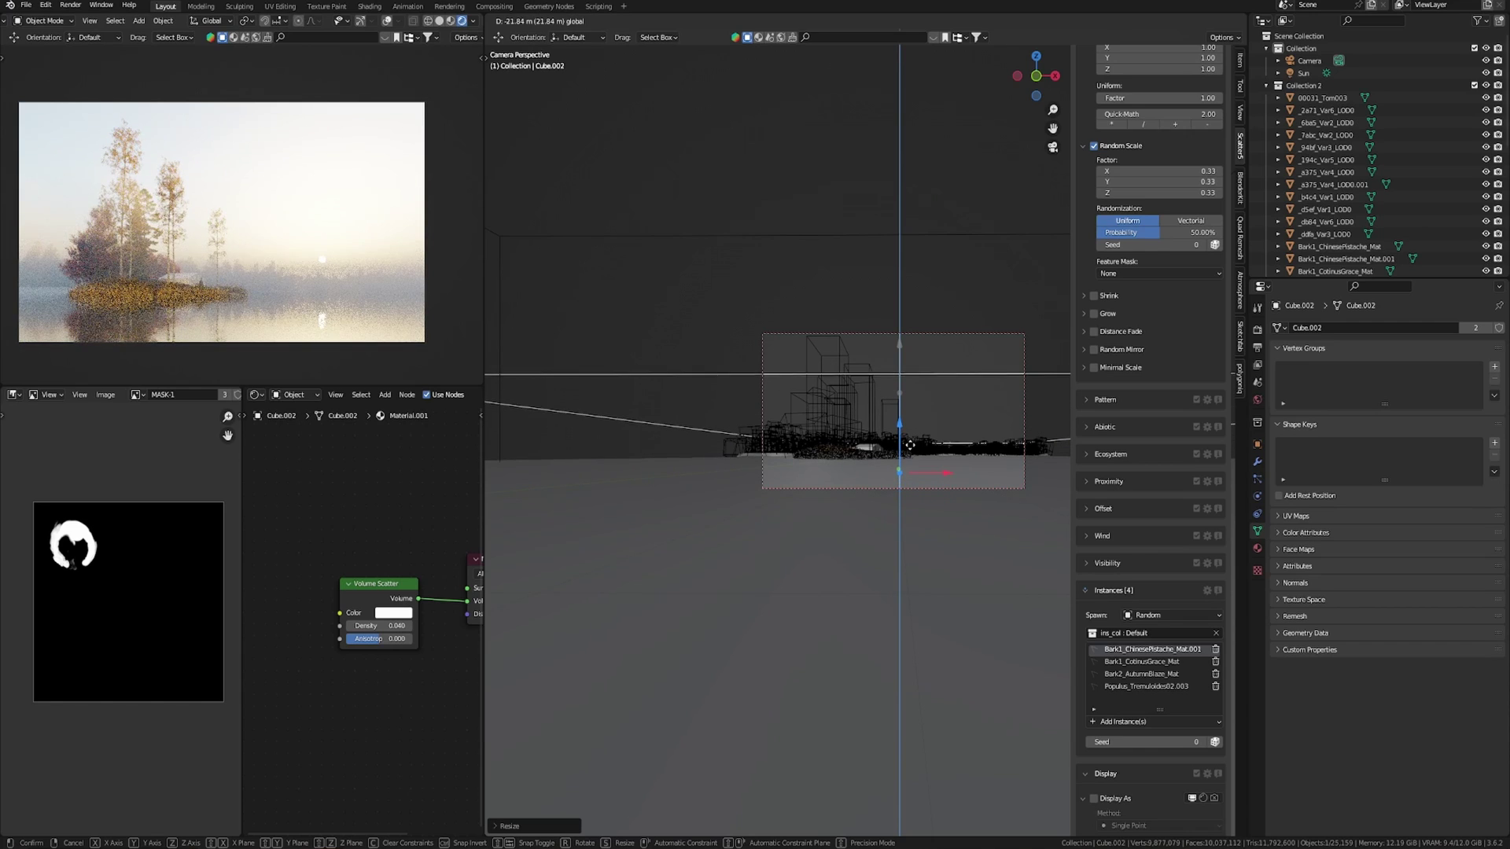
{"action": "left_click", "coordinate": [911, 445]}
{"action": "key", "text": "grave"}
{"action": "left_click", "coordinate": [912, 363]}
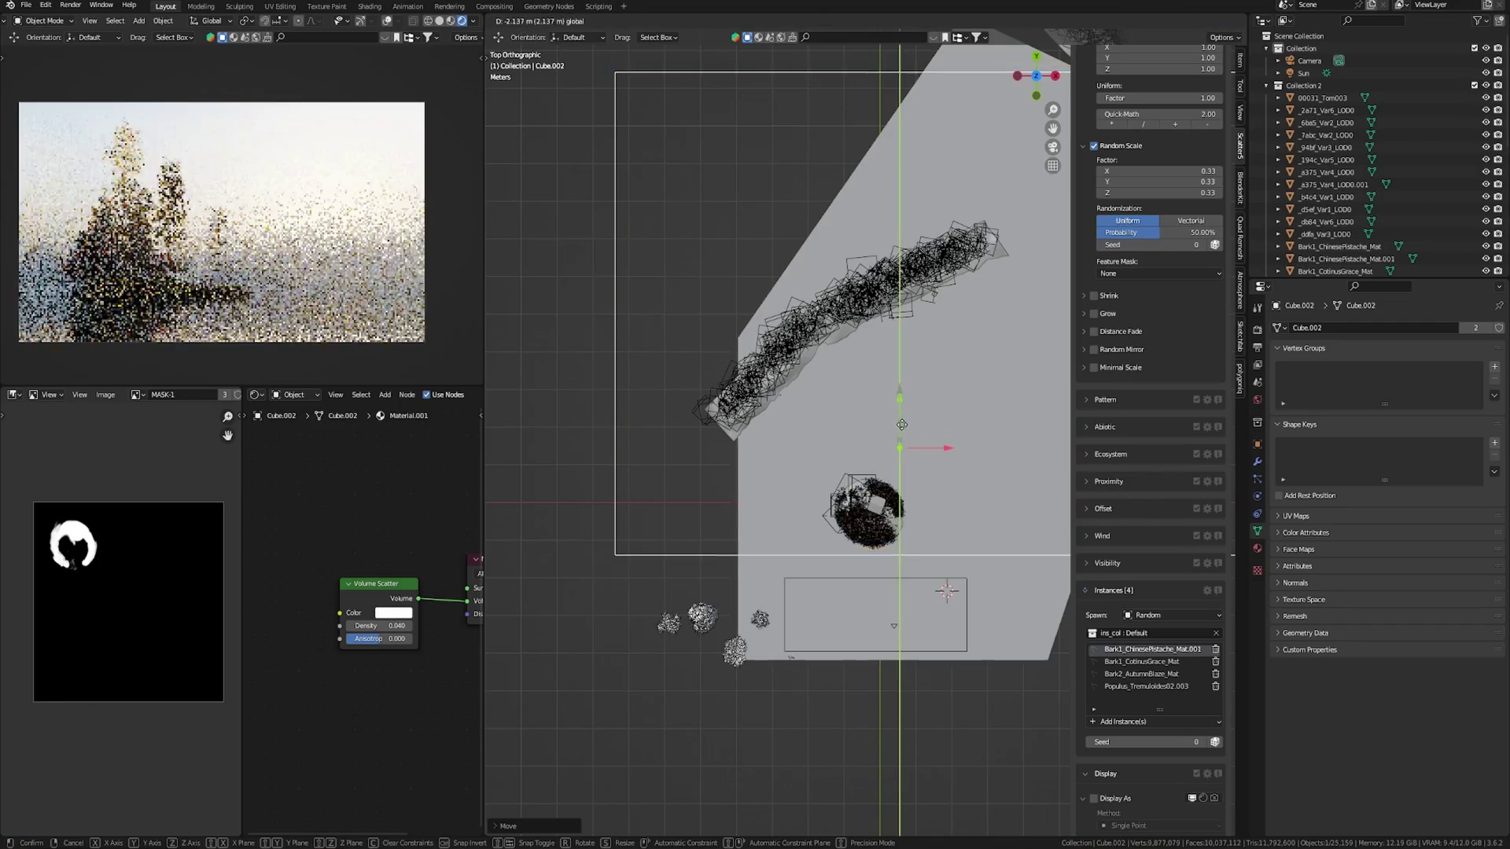